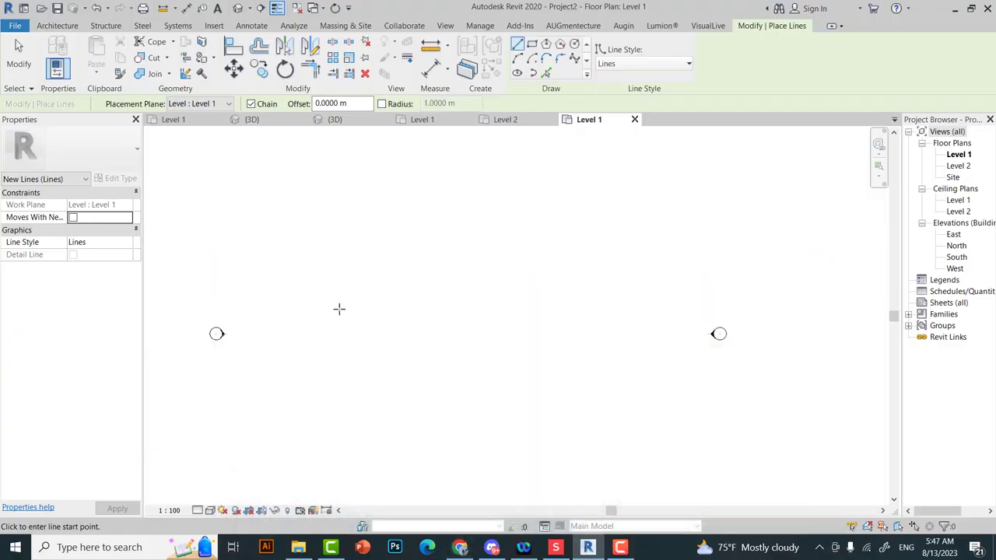
- Sketch the closed, stepped building footprint outline on Level 1 with model lines
{"action": "left_click", "coordinate": [332, 320]}
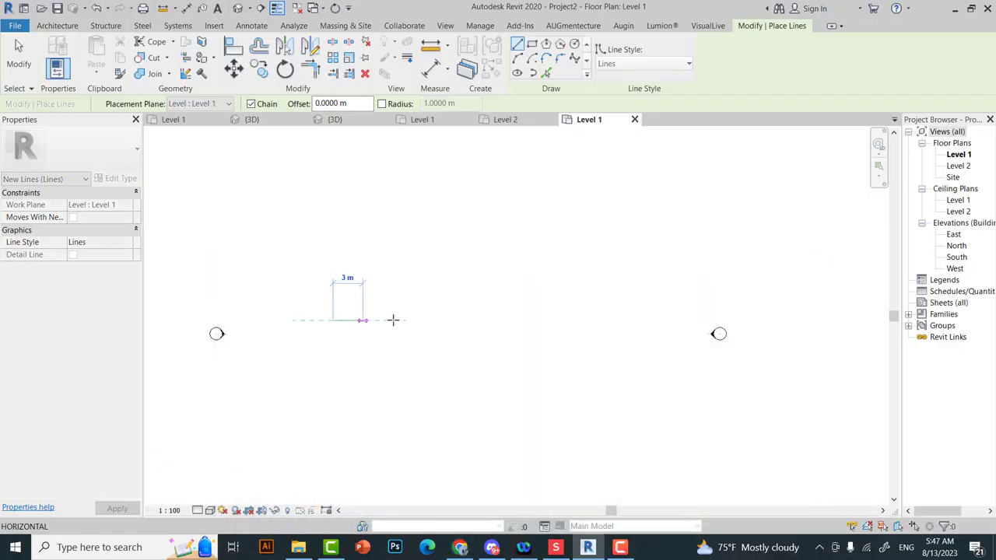
{"action": "left_click", "coordinate": [533, 320]}
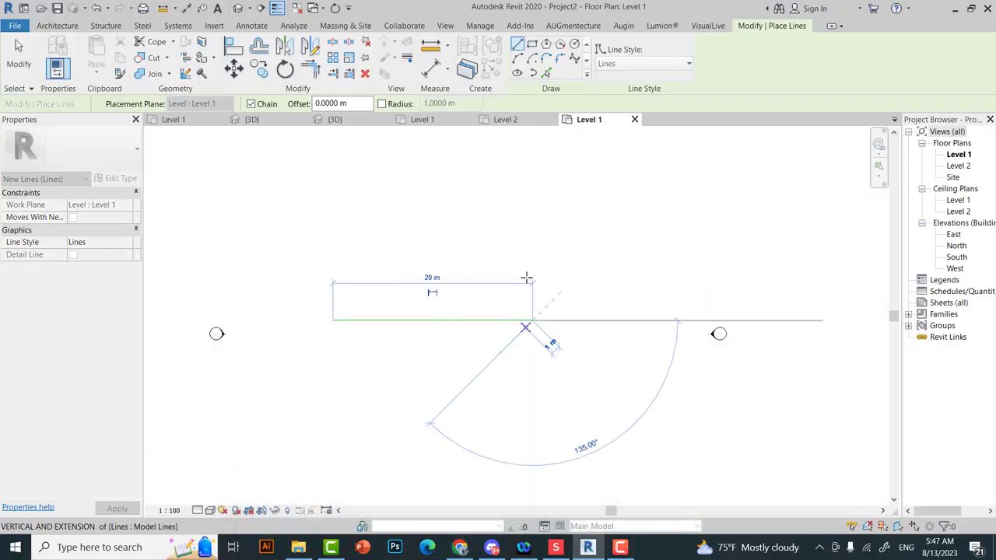
{"action": "left_click", "coordinate": [531, 222]}
{"action": "left_click", "coordinate": [511, 221]}
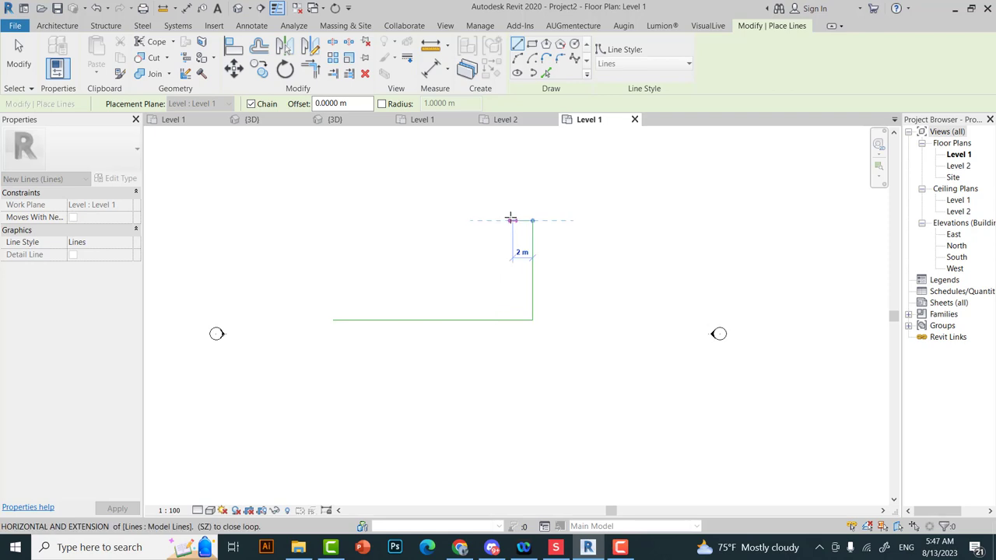
{"action": "scroll", "coordinate": [512, 218], "scroll_direction": "down", "scroll_amount": 1}
{"action": "left_click", "coordinate": [513, 217]}
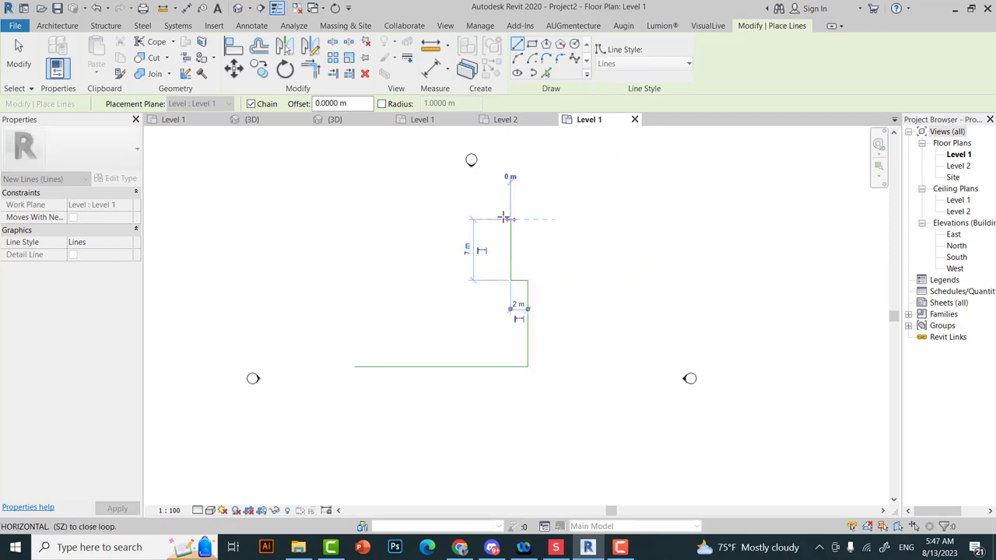
{"action": "left_click", "coordinate": [354, 221]}
{"action": "left_click", "coordinate": [355, 366]}
{"action": "key", "text": "Escape"}
{"action": "key", "text": "Escape"}
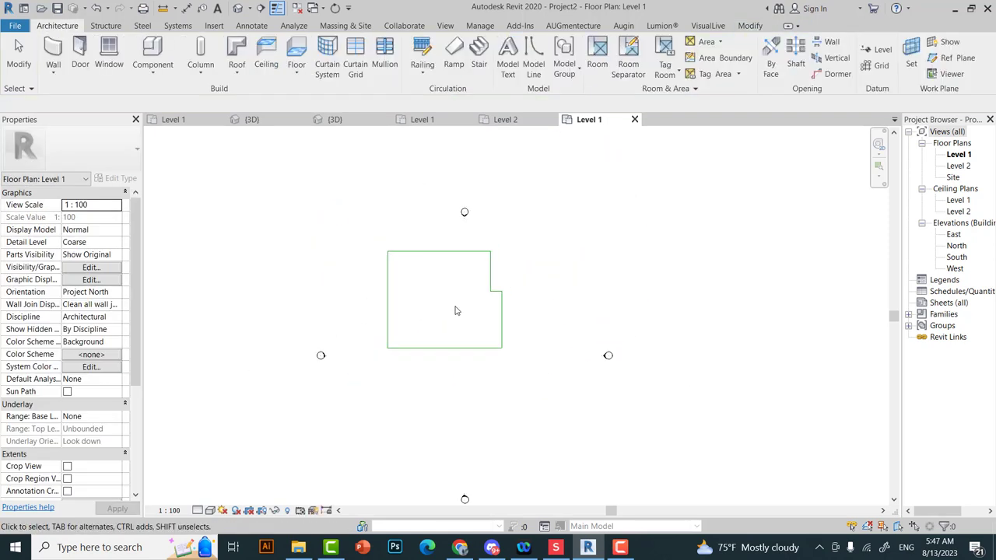
- Draw guide lines along the footprint's bottom and its 15 m right side
{"action": "scroll", "coordinate": [456, 309], "scroll_direction": "down", "scroll_amount": 1}
{"action": "key", "text": "l"}
{"action": "key", "text": "i"}
{"action": "left_click", "coordinate": [335, 354]}
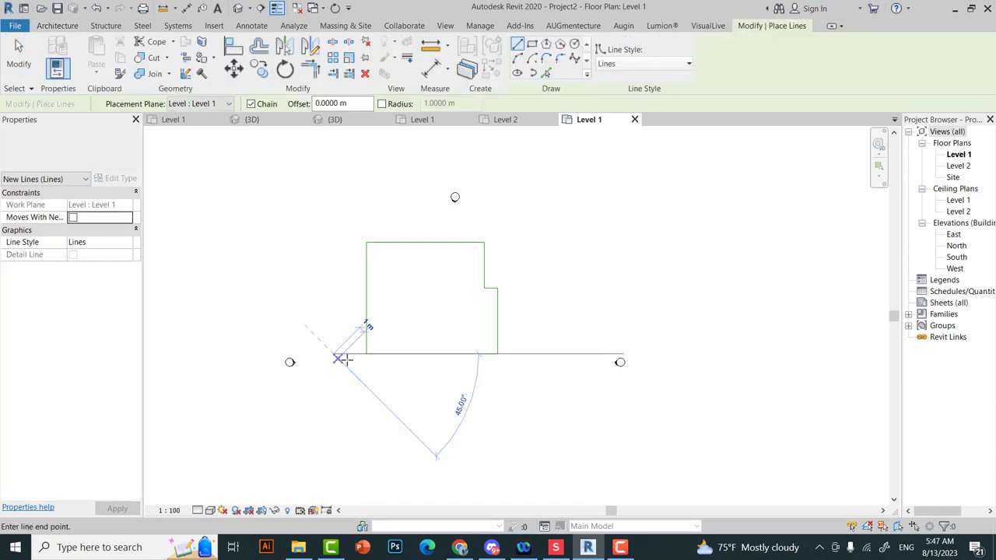
{"action": "left_click", "coordinate": [497, 288]}
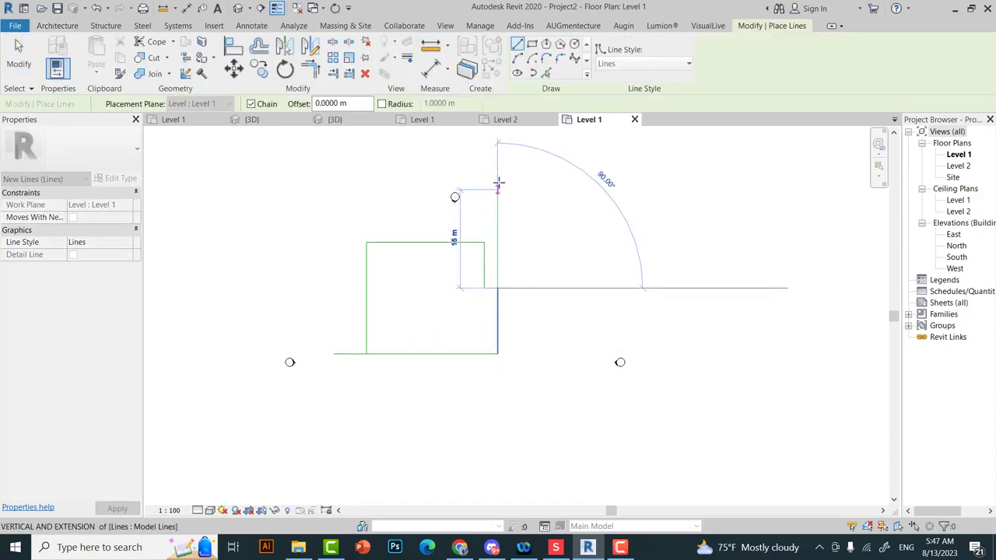
{"action": "left_click", "coordinate": [497, 170]}
{"action": "key", "text": "Escape"}
{"action": "key", "text": "Escape"}
{"action": "key", "text": "o"}
{"action": "key", "text": "f"}
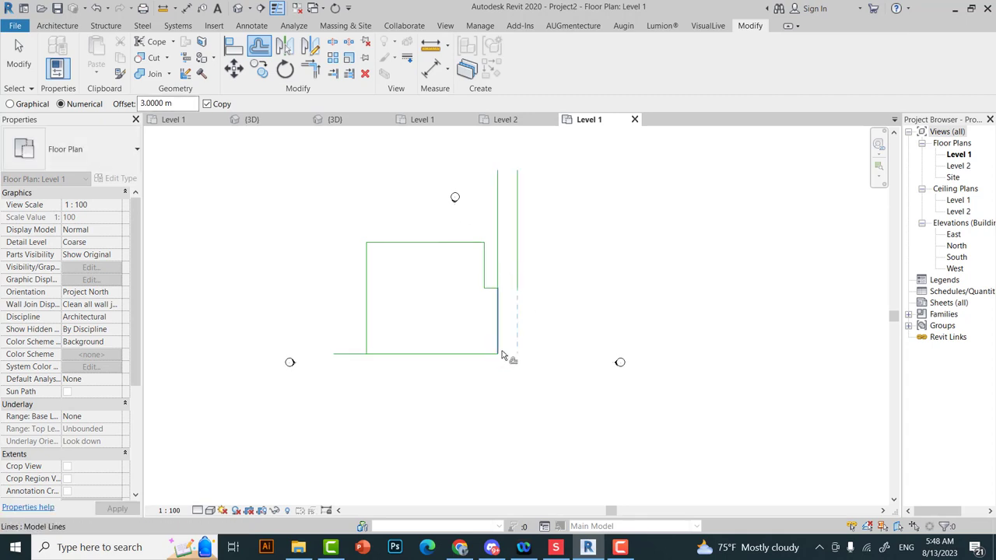
- Offset copies of the bottom and right guide lines 3 m outward
{"action": "left_click", "coordinate": [472, 363]}
{"action": "left_click", "coordinate": [498, 229]}
{"action": "key", "text": "Escape"}
{"action": "middle_click_drag", "start_coordinate": [491, 229], "coordinate": [460, 204]}
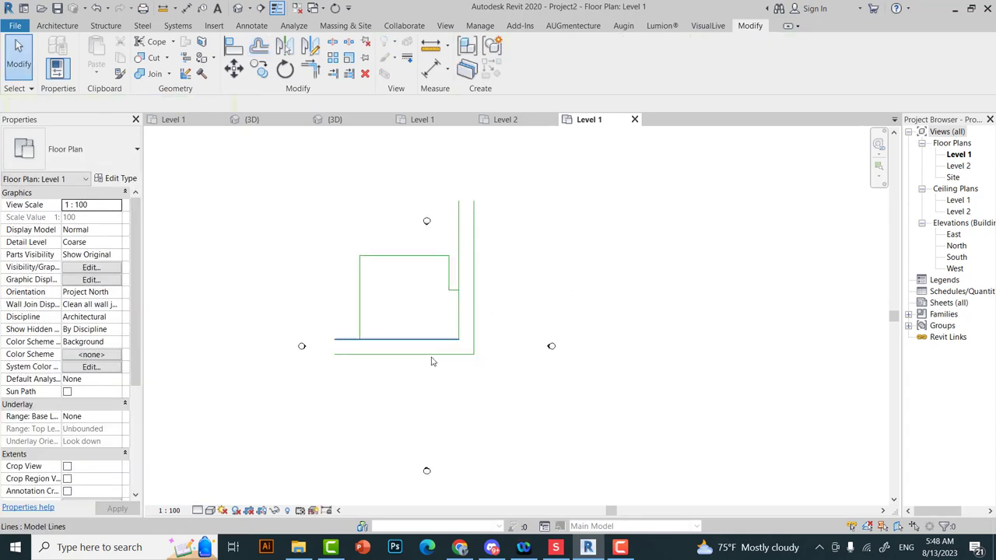
- Check the Chrome reference facade photo and prepare a second offset at 6 m
{"action": "left_click", "coordinate": [42, 26]}
{"action": "left_click", "coordinate": [534, 54]}
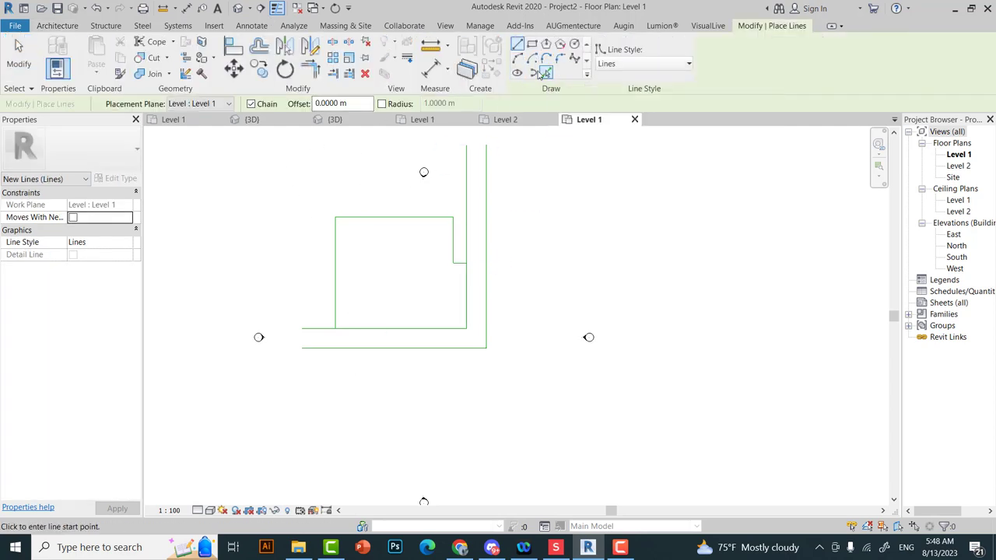
{"action": "key", "text": "o"}
{"action": "key", "text": "f"}
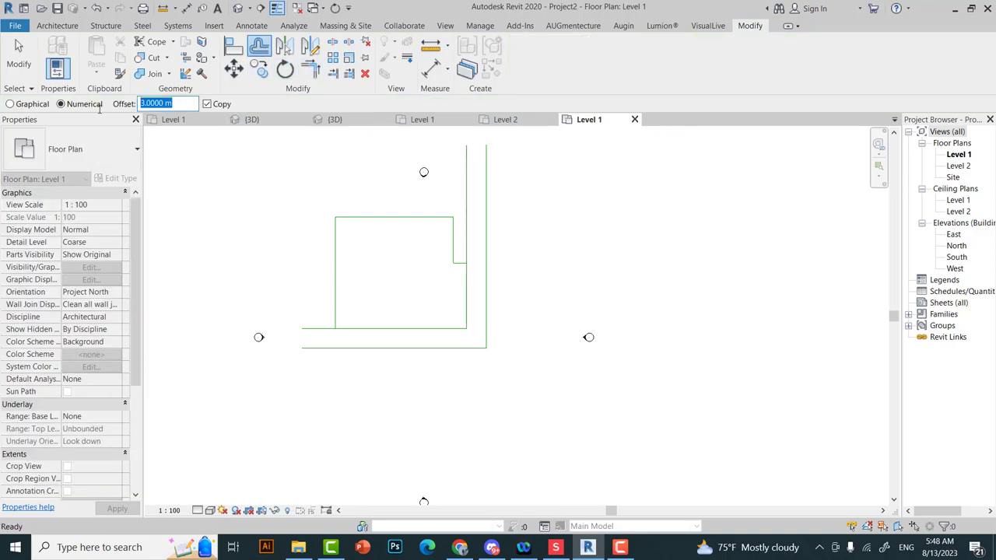
{"action": "left_click", "coordinate": [460, 547]}
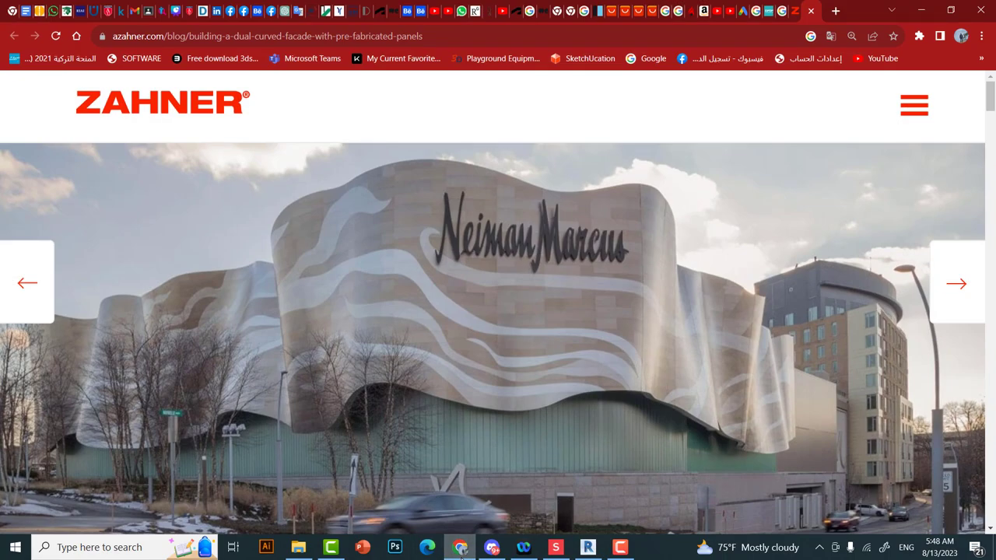
{"action": "left_click", "coordinate": [461, 549]}
- Create further offset copies of the outer guide lines below the footprint
{"action": "scroll", "coordinate": [492, 314], "scroll_direction": "down", "scroll_amount": 1}
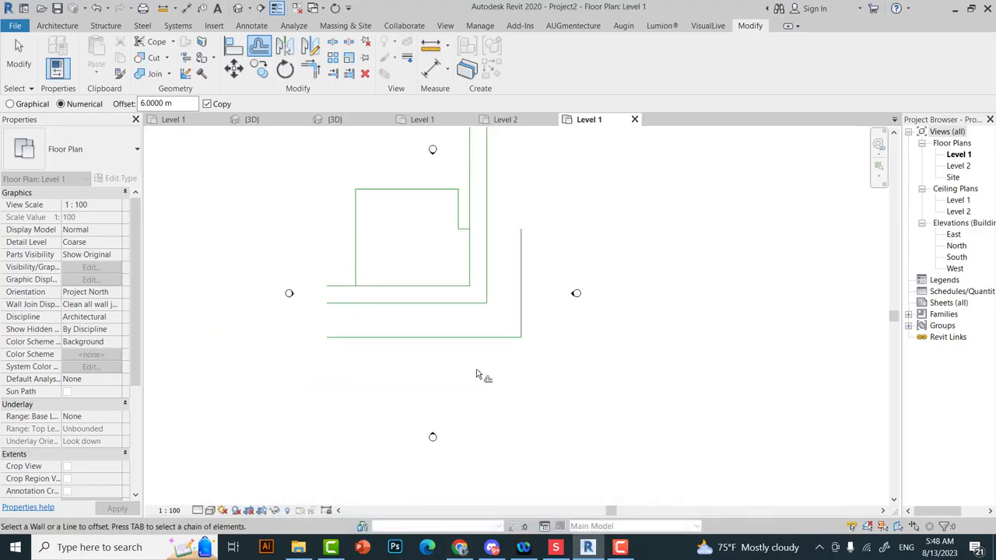
{"action": "scroll", "coordinate": [556, 305], "scroll_direction": "down", "scroll_amount": 2}
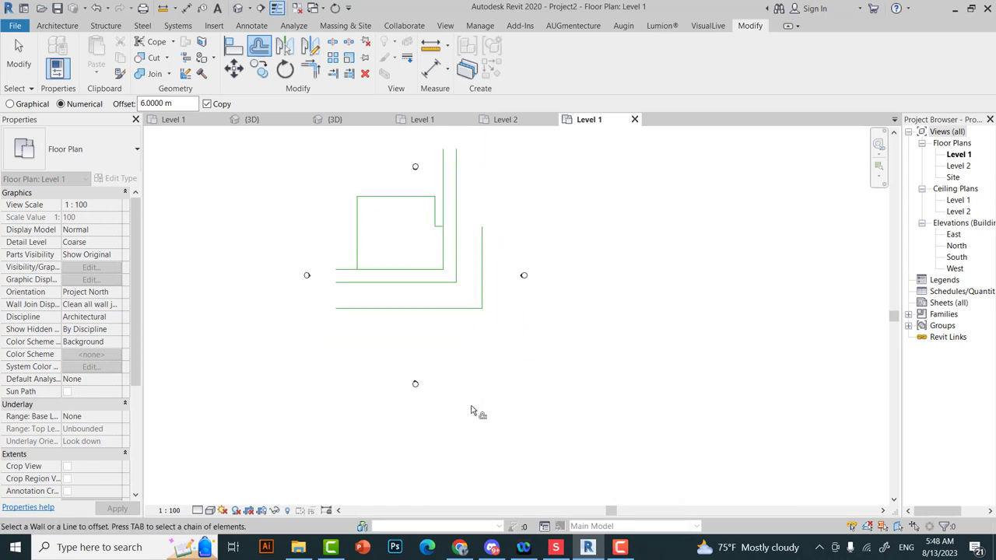
{"action": "left_click", "coordinate": [457, 296]}
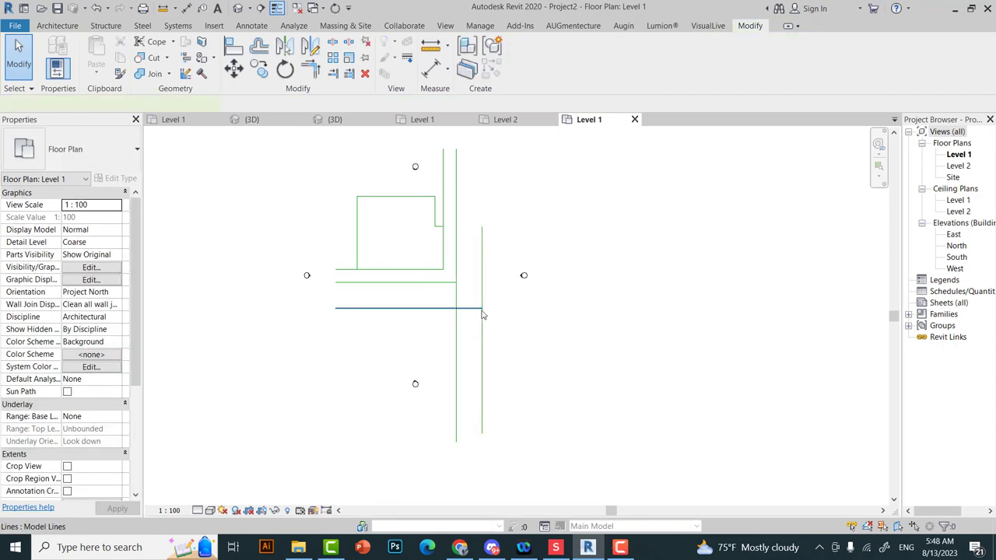
{"action": "left_click", "coordinate": [456, 308]}
{"action": "key", "text": "Escape"}
- Trim the crossing lower horizontal and vertical guides into a clean corner with TR
{"action": "key", "text": "t"}
{"action": "key", "text": "r"}
{"action": "left_click", "coordinate": [407, 282]}
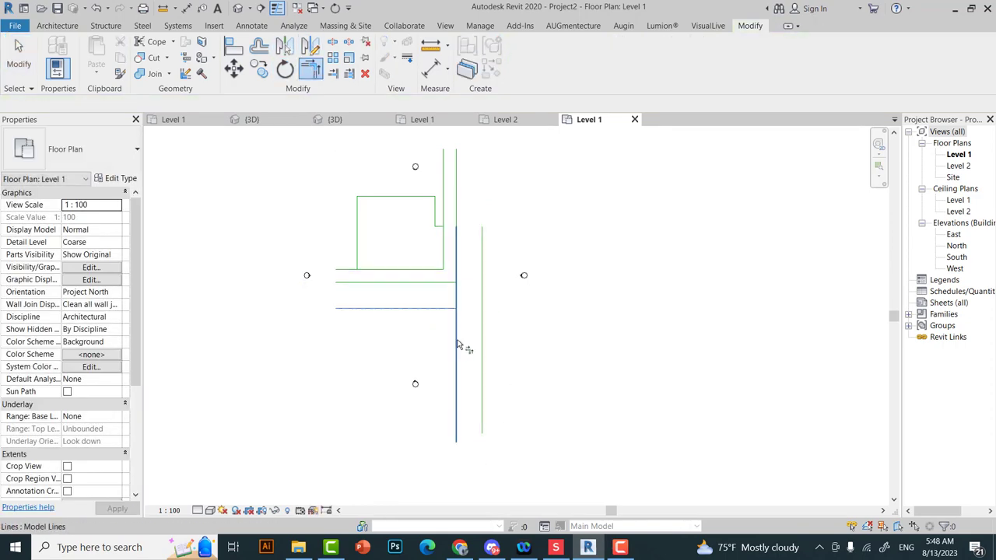
{"action": "left_click", "coordinate": [460, 346]}
{"action": "key", "text": "Escape"}
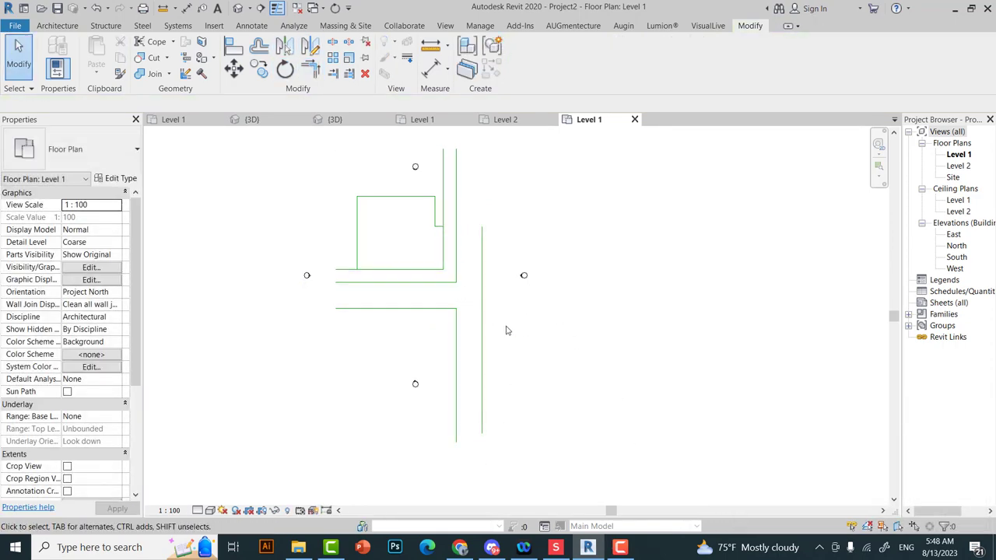
- Start a model line along the bottom guide with LI, then cancel it
{"action": "scroll", "coordinate": [467, 272], "scroll_direction": "down", "scroll_amount": 2}
{"action": "key", "text": "l"}
{"action": "key", "text": "i"}
{"action": "left_click", "coordinate": [478, 364]}
{"action": "left_click", "coordinate": [623, 365]}
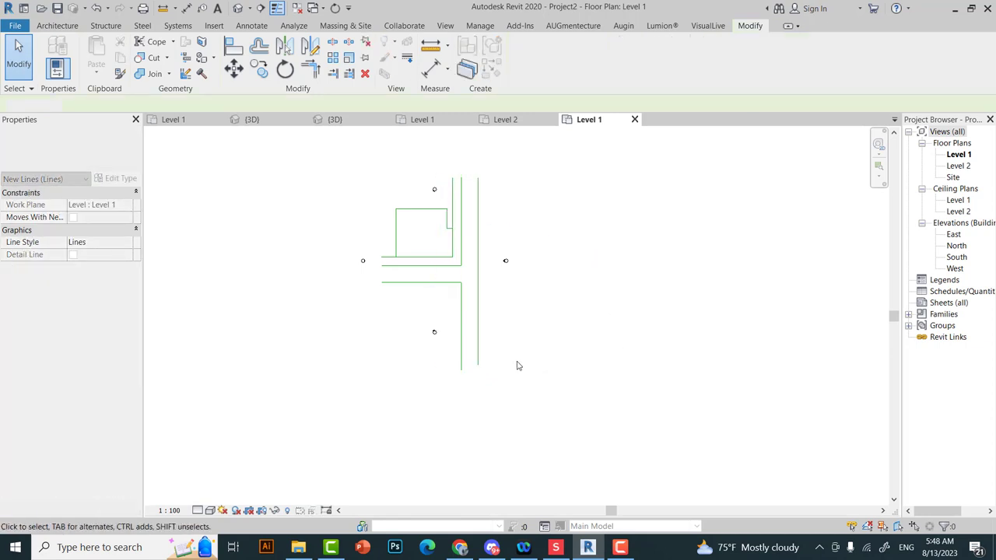
{"action": "key", "text": "Escape"}
{"action": "key", "text": "Escape"}
- Start a Generic 200mm wall, 8 m unconnected, after comparing with the reference photo
{"action": "scroll", "coordinate": [440, 247], "scroll_direction": "up", "scroll_amount": 2}
{"action": "scroll", "coordinate": [459, 296], "scroll_direction": "up", "scroll_amount": 2}
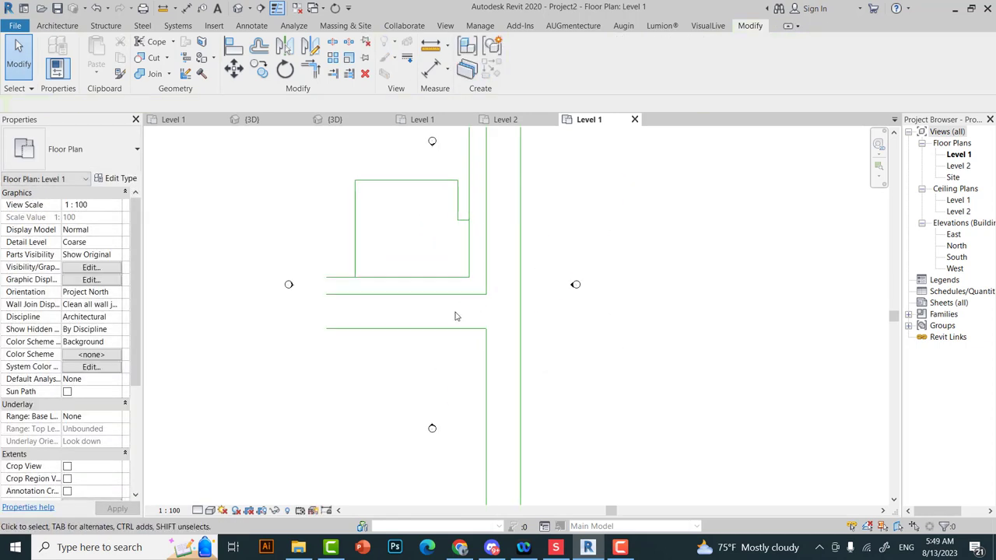
{"action": "scroll", "coordinate": [471, 163], "scroll_direction": "down", "scroll_amount": 3}
{"action": "scroll", "coordinate": [454, 200], "scroll_direction": "up", "scroll_amount": 1}
{"action": "scroll", "coordinate": [454, 200], "scroll_direction": "up", "scroll_amount": 2}
{"action": "left_click", "coordinate": [57, 25]}
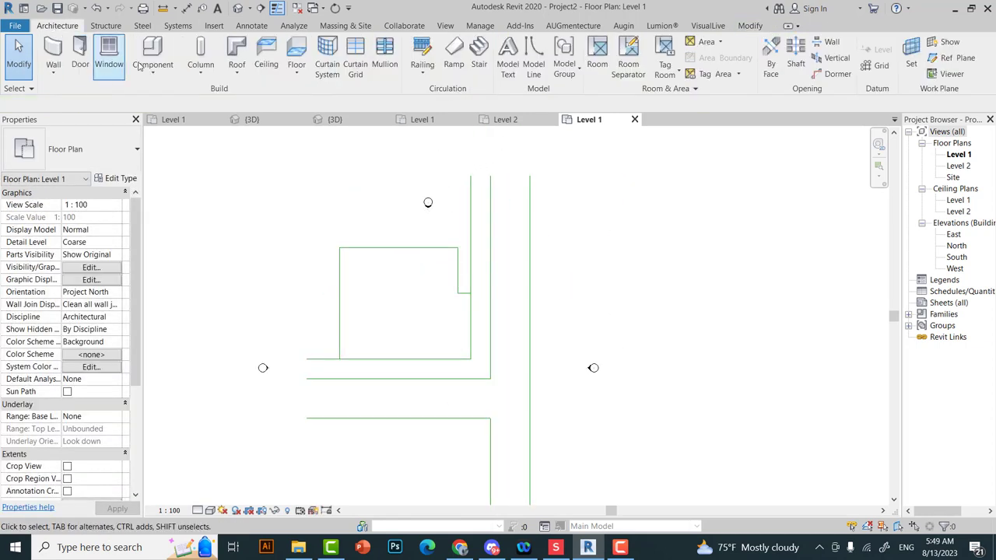
{"action": "left_click", "coordinate": [51, 54]}
{"action": "scroll", "coordinate": [378, 328], "scroll_direction": "up", "scroll_amount": 2}
{"action": "left_click", "coordinate": [460, 549]}
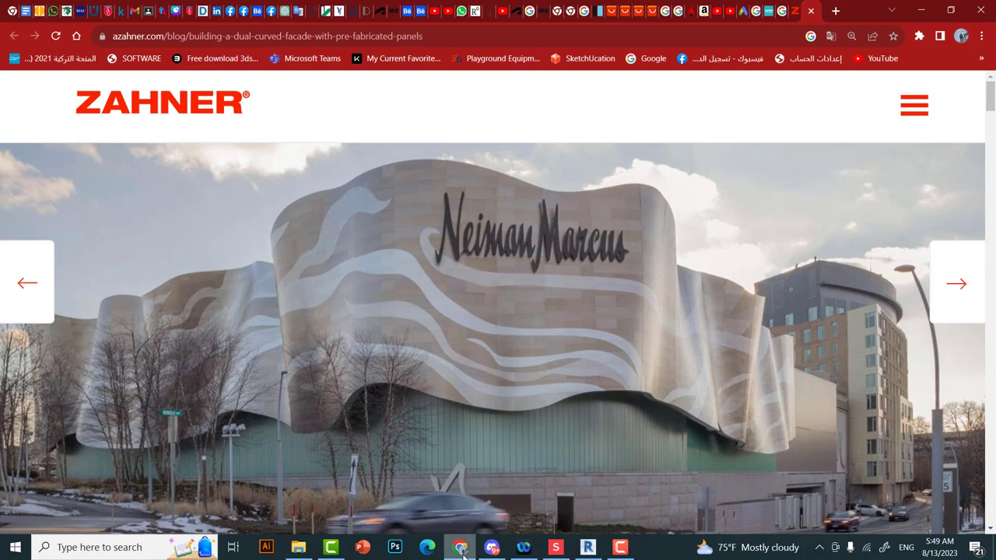
{"action": "scroll", "coordinate": [393, 480], "scroll_direction": "down", "scroll_amount": 2}
{"action": "scroll", "coordinate": [825, 458], "scroll_direction": "up", "scroll_amount": 1}
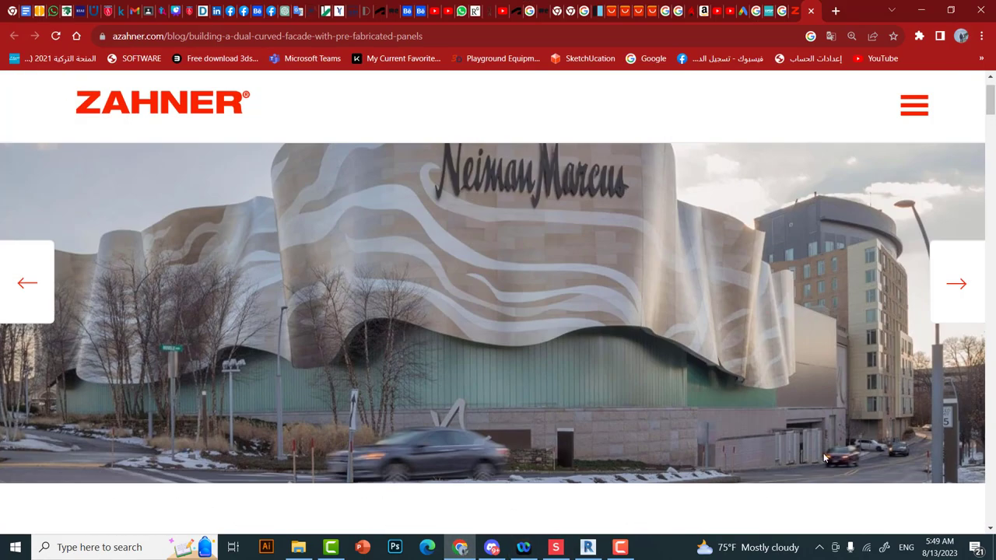
{"action": "key", "text": "alt+Tab"}
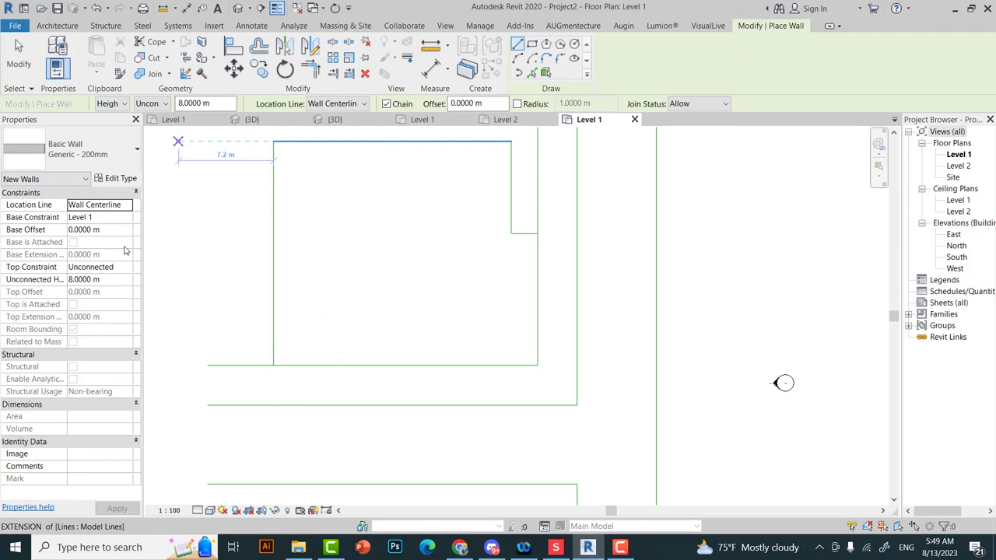
- Set the wall's top constraint to run up to a level and apply it
{"action": "left_click", "coordinate": [127, 271]}
{"action": "left_click", "coordinate": [109, 283]}
{"action": "type", "text": "-4"}
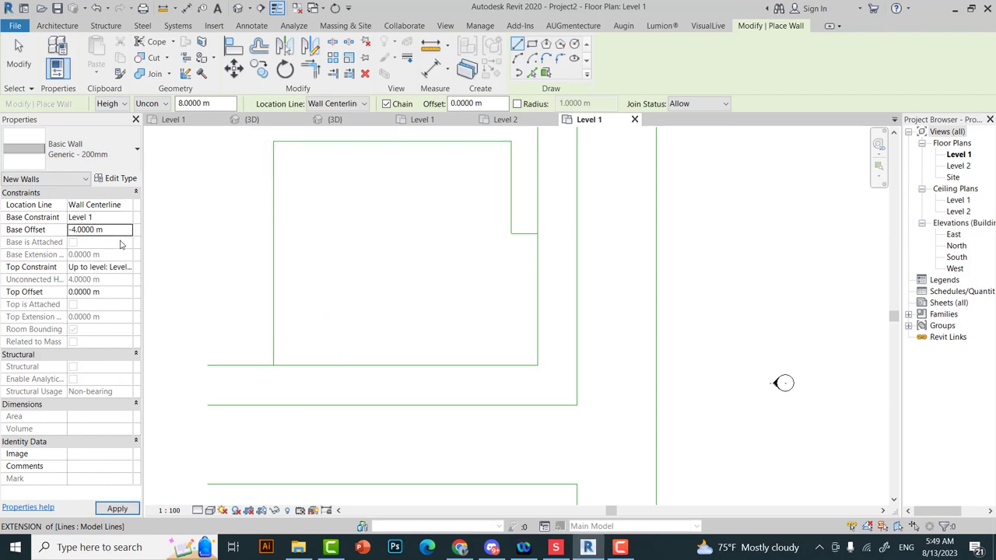
{"action": "left_click", "coordinate": [118, 508]}
{"action": "scroll", "coordinate": [537, 288], "scroll_direction": "down", "scroll_amount": 1}
{"action": "scroll", "coordinate": [540, 274], "scroll_direction": "up", "scroll_amount": 1}
{"action": "left_click", "coordinate": [513, 169]}
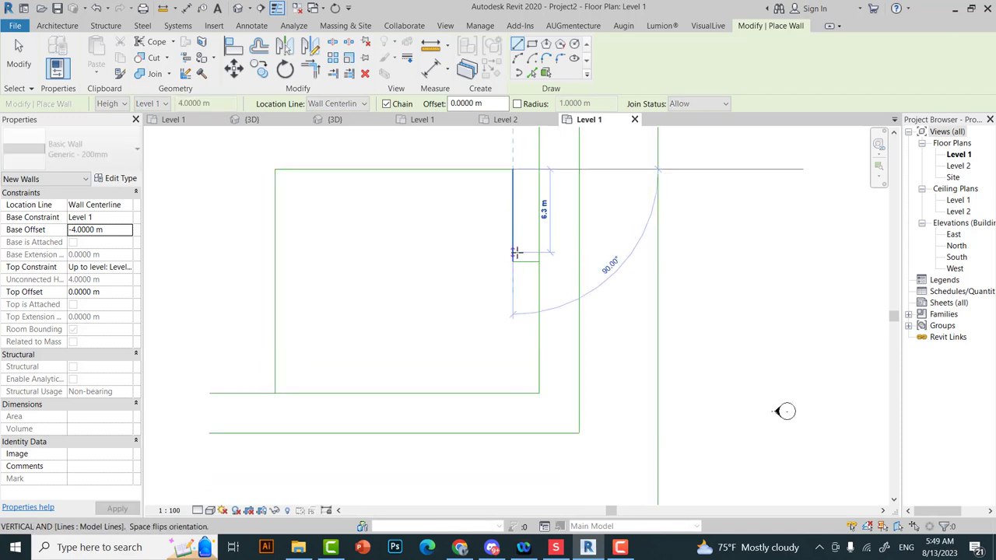
{"action": "scroll", "coordinate": [512, 233], "scroll_direction": "up", "scroll_amount": 1}
{"action": "key", "text": "Escape"}
- Draw a closed wall chain around the footprint aligned on Finish Face: Exterior
{"action": "left_click", "coordinate": [100, 204]}
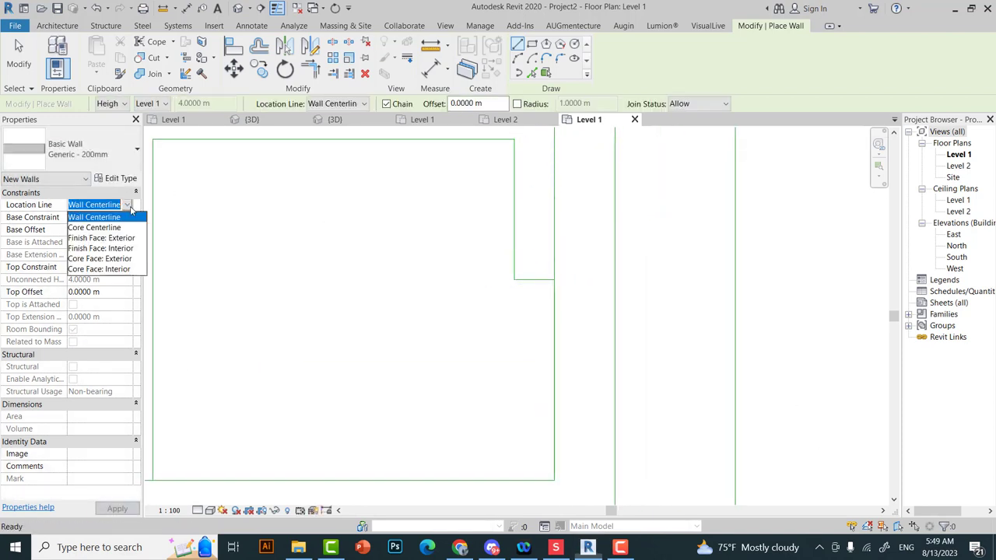
{"action": "left_click", "coordinate": [93, 234]}
{"action": "scroll", "coordinate": [459, 194], "scroll_direction": "up", "scroll_amount": 1}
{"action": "left_click", "coordinate": [457, 191]}
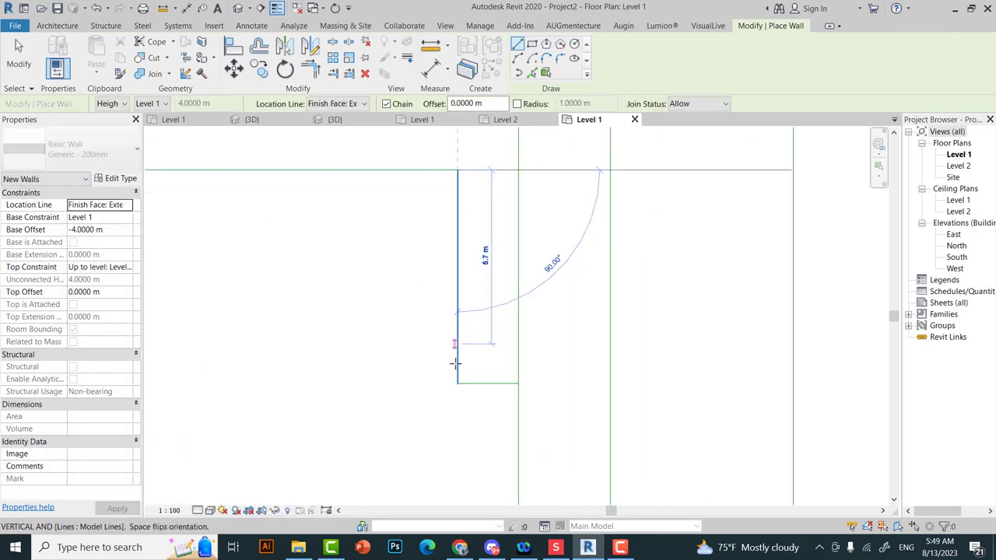
{"action": "left_click", "coordinate": [456, 389]}
{"action": "left_click", "coordinate": [549, 389]}
{"action": "scroll", "coordinate": [566, 228], "scroll_direction": "down", "scroll_amount": 2}
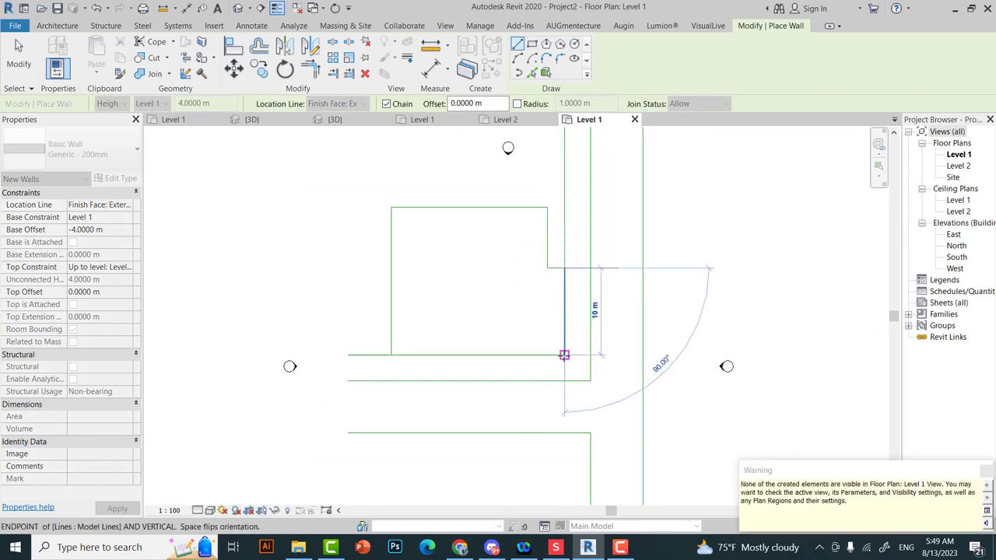
{"action": "left_click", "coordinate": [389, 351]}
{"action": "left_click", "coordinate": [392, 207]}
{"action": "left_click", "coordinate": [564, 208]}
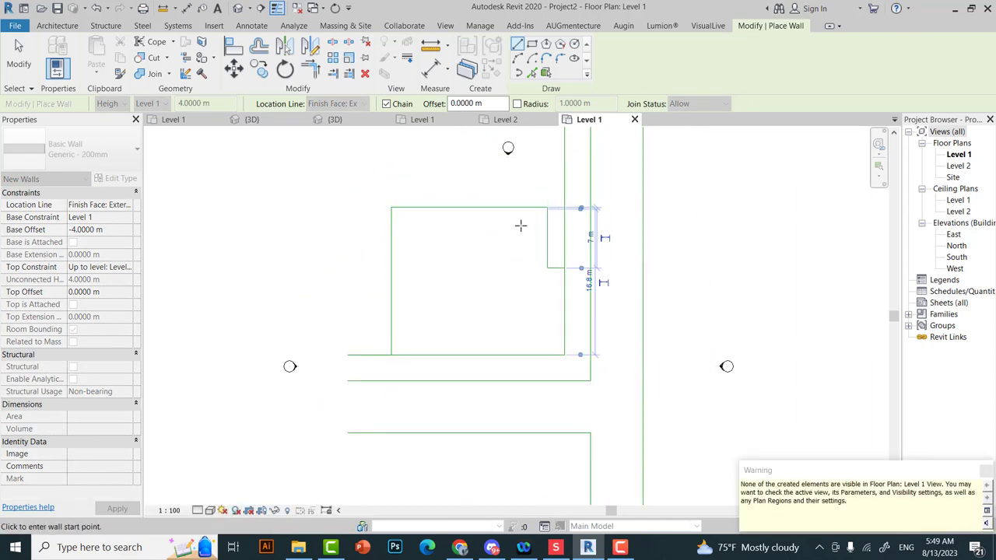
{"action": "key", "text": "Escape"}
{"action": "key", "text": "Escape"}
- Review the walls from two ViewCube corners in the default 3D view, then return to Level 1
{"action": "left_click", "coordinate": [237, 7]}
{"action": "left_click", "coordinate": [842, 166]}
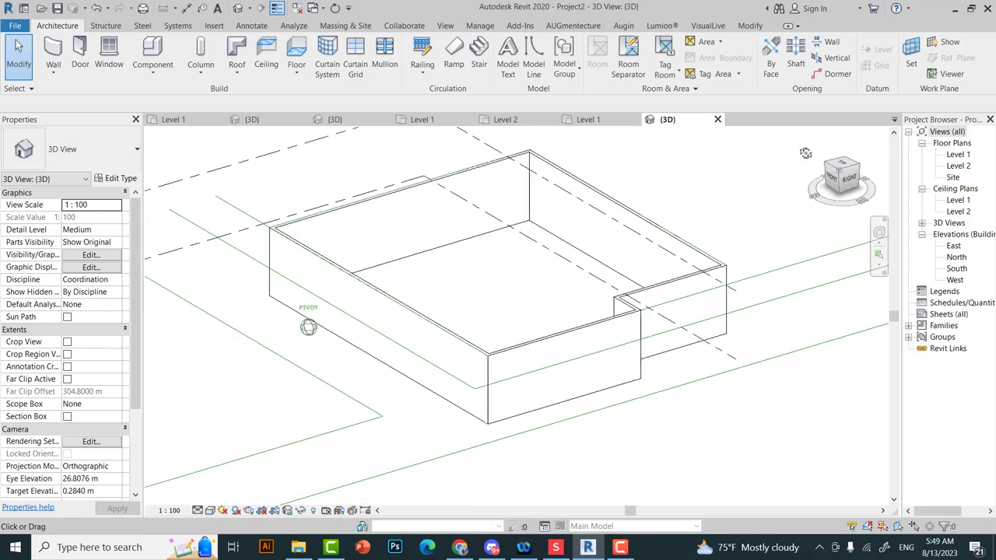
{"action": "left_click", "coordinate": [856, 161]}
{"action": "left_click", "coordinate": [599, 119]}
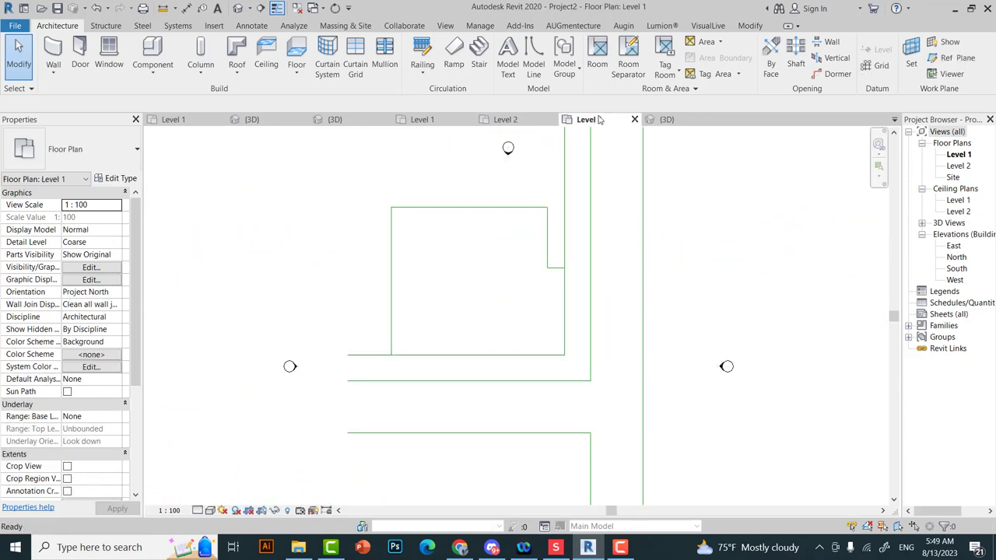
- Create an in-place Generic Models element, keeping the default name
{"action": "left_click", "coordinate": [168, 78]}
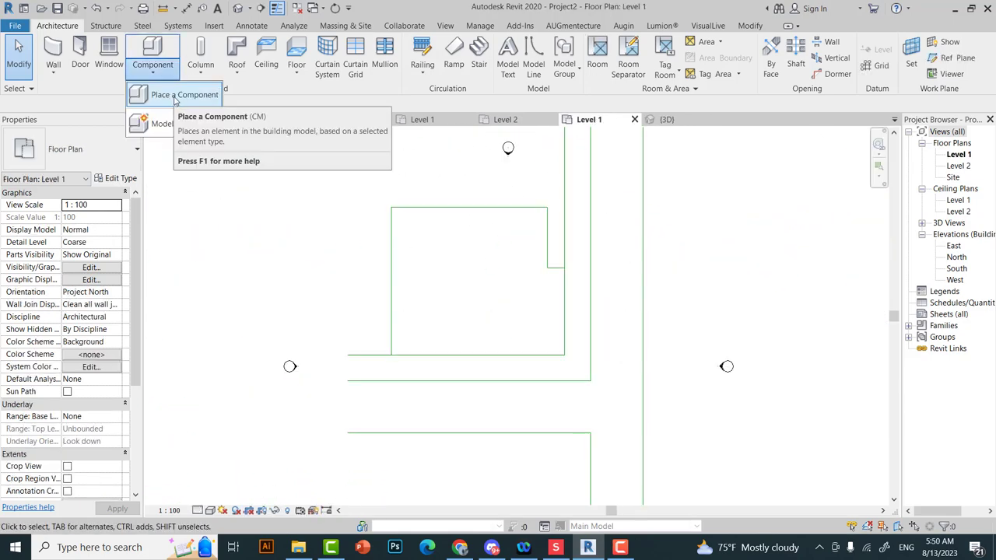
{"action": "left_click", "coordinate": [162, 123]}
{"action": "scroll", "coordinate": [448, 246], "scroll_direction": "down", "scroll_amount": 2}
{"action": "scroll", "coordinate": [448, 246], "scroll_direction": "down", "scroll_amount": 1}
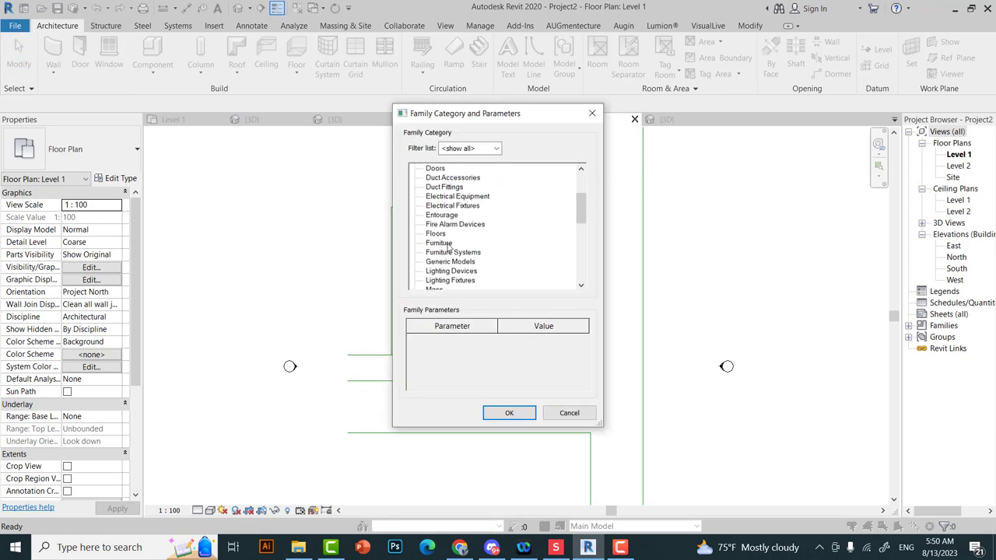
{"action": "double_click", "coordinate": [452, 267]}
{"action": "left_click", "coordinate": [445, 289]}
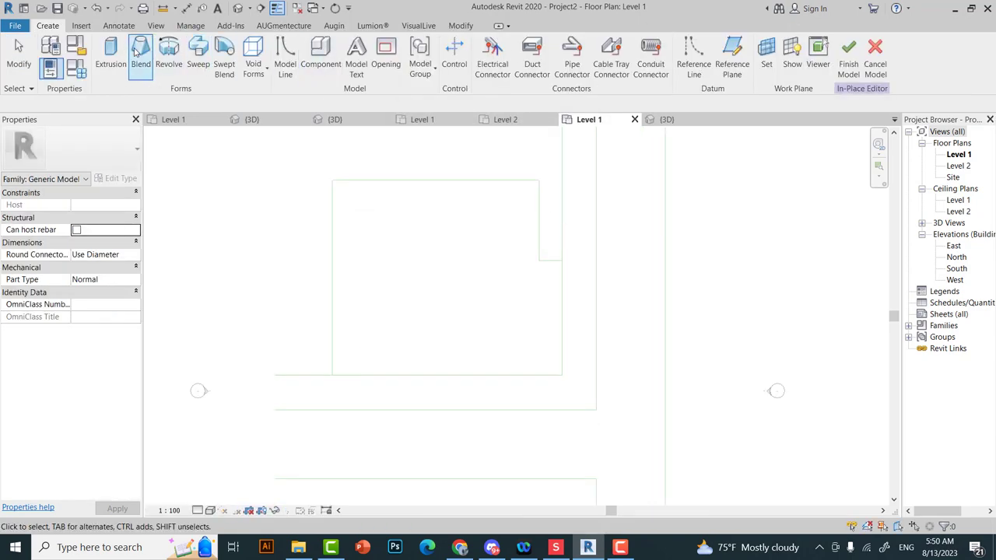
- Start an extrusion whose sketch picks the whole wall chain outline using Tab
{"action": "left_click", "coordinate": [110, 54]}
{"action": "key", "text": "Tab"}
{"action": "left_click", "coordinate": [527, 258]}
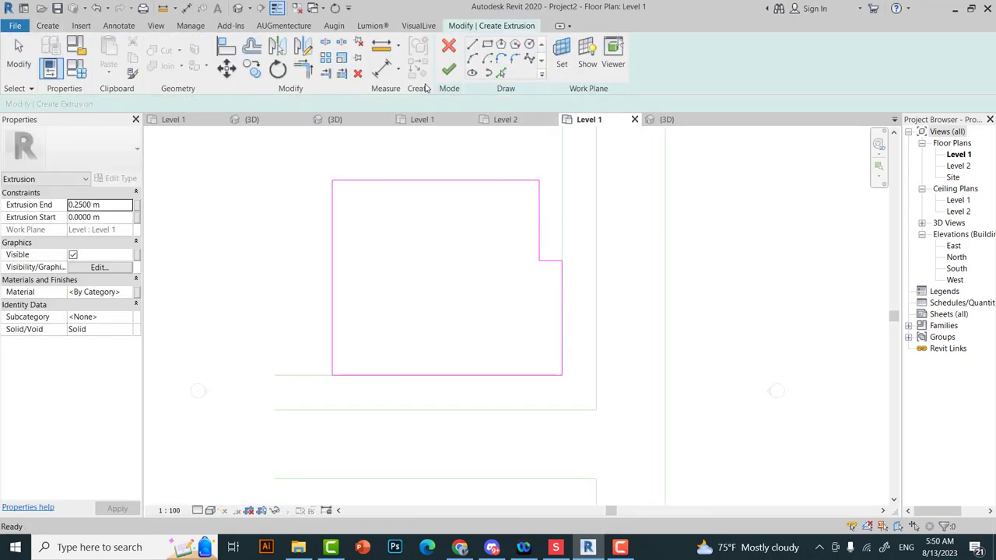
{"action": "key", "text": "alt+Tab"}
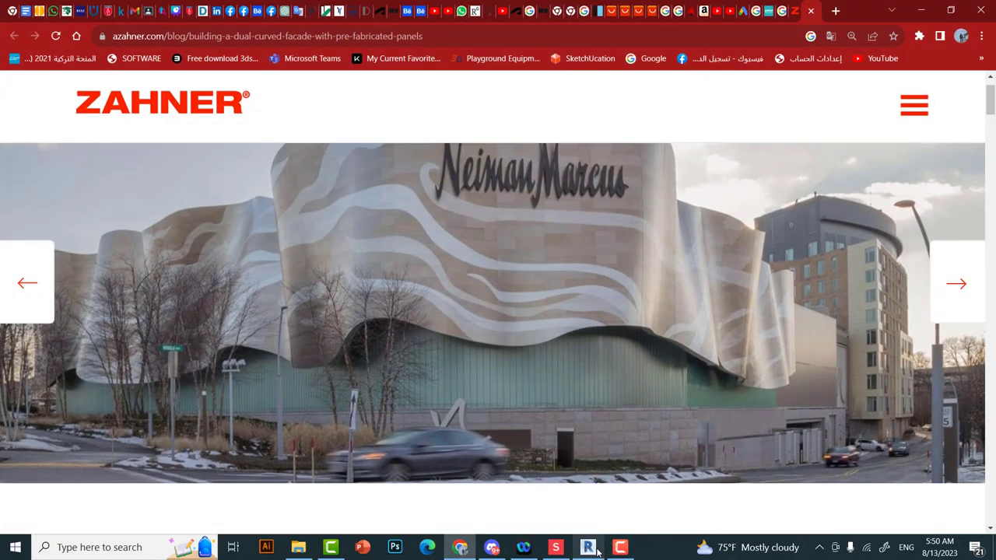
{"action": "left_click", "coordinate": [588, 547]}
{"action": "left_click", "coordinate": [252, 46]}
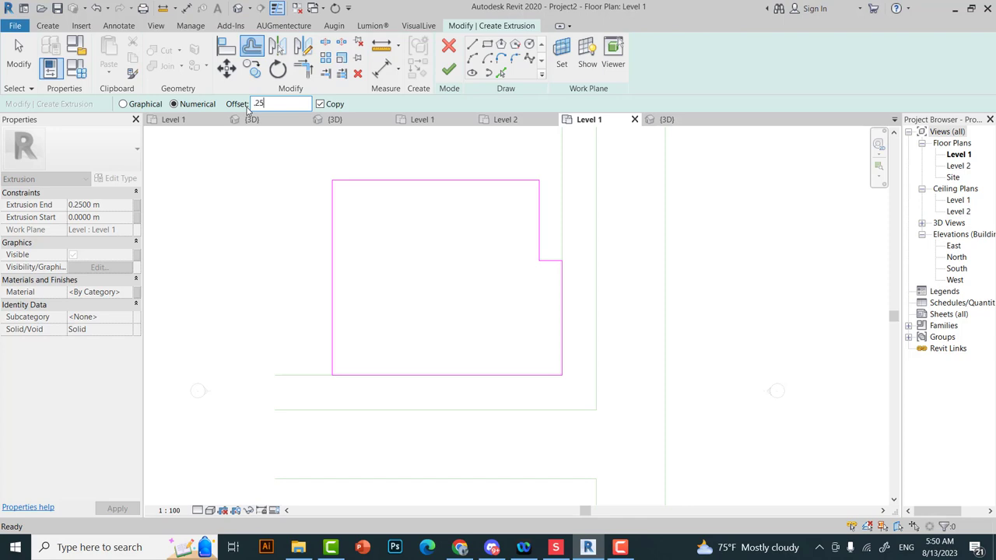
- Offset the sketch 0.25 m inward with Copy off and finish the extrusion
{"action": "left_click", "coordinate": [319, 104]}
{"action": "key", "text": "Tab"}
{"action": "key", "text": "Tab"}
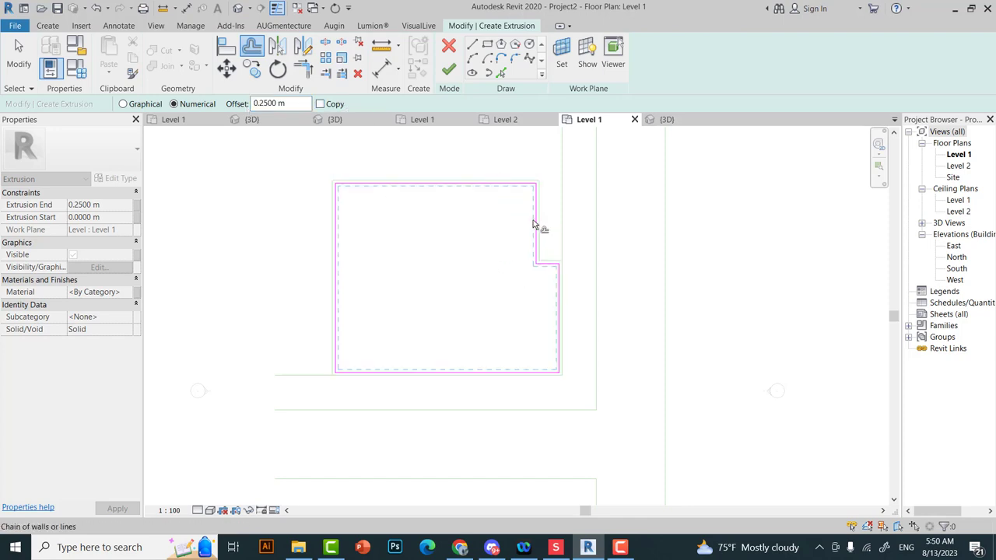
{"action": "left_click", "coordinate": [448, 69]}
{"action": "left_click", "coordinate": [112, 206]}
{"action": "type", "text": "12"}
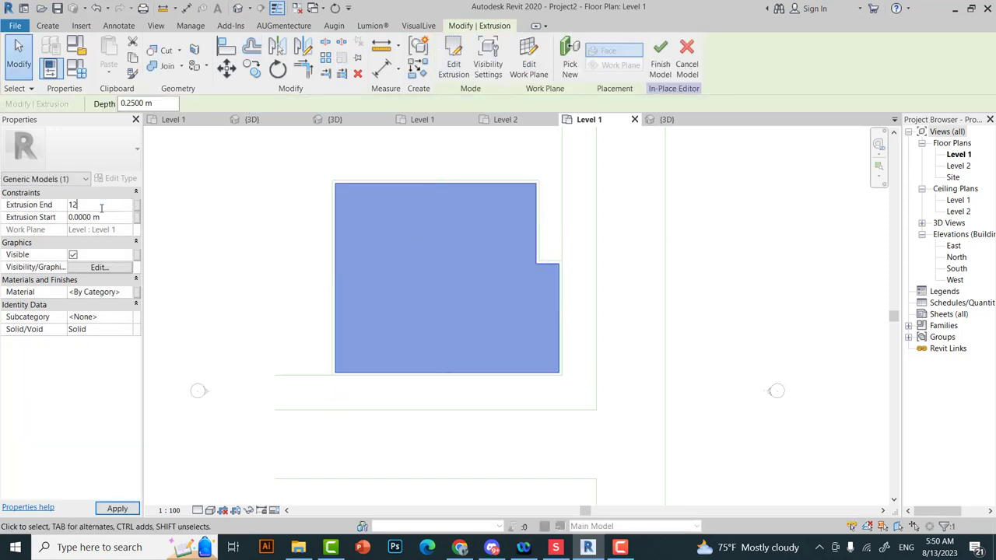
{"action": "key", "text": "Return"}
- Set the block's Extrusion End to 9 m in 3D, then return to Level 1
{"action": "left_click", "coordinate": [667, 119]}
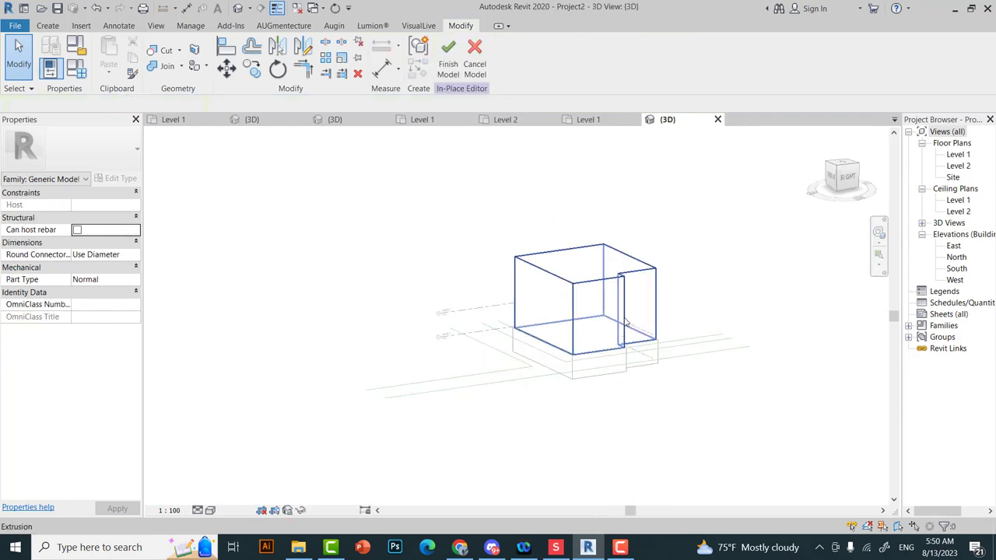
{"action": "middle_click_drag", "start_coordinate": [625, 323], "coordinate": [516, 344], "text": "shift"}
{"action": "left_click", "coordinate": [608, 259]}
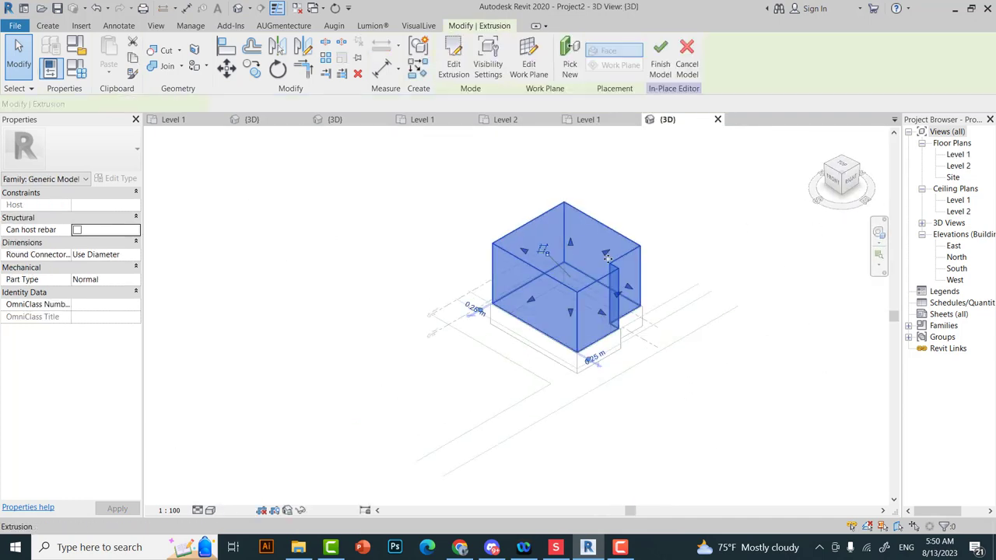
{"action": "left_click", "coordinate": [123, 206]}
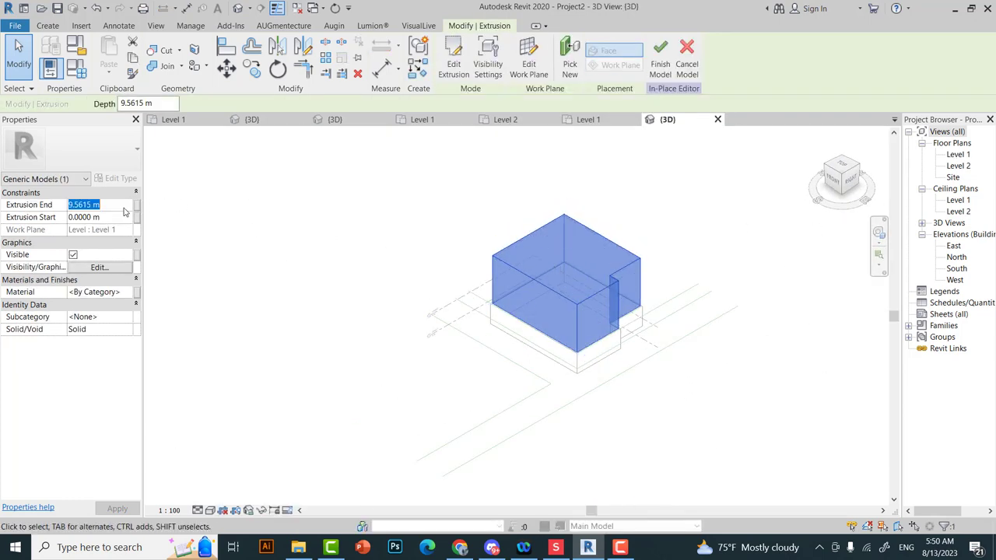
{"action": "left_click", "coordinate": [460, 548]}
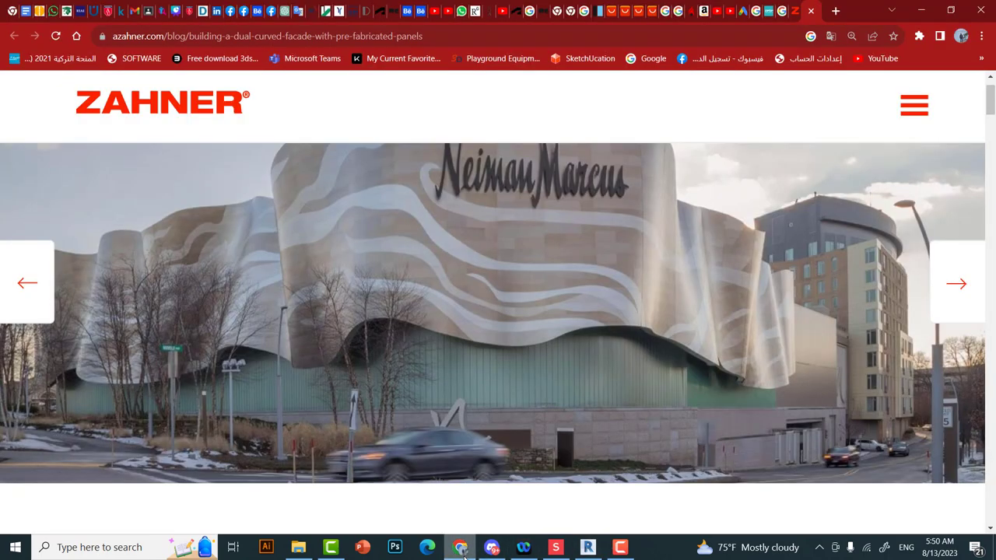
{"action": "left_click", "coordinate": [464, 550]}
{"action": "left_click", "coordinate": [693, 397]}
{"action": "middle_click_drag", "start_coordinate": [694, 396], "coordinate": [677, 408], "text": "shift"}
{"action": "left_click", "coordinate": [615, 119]}
- Finish the in-place block model
{"action": "scroll", "coordinate": [327, 210], "scroll_direction": "down", "scroll_amount": 2}
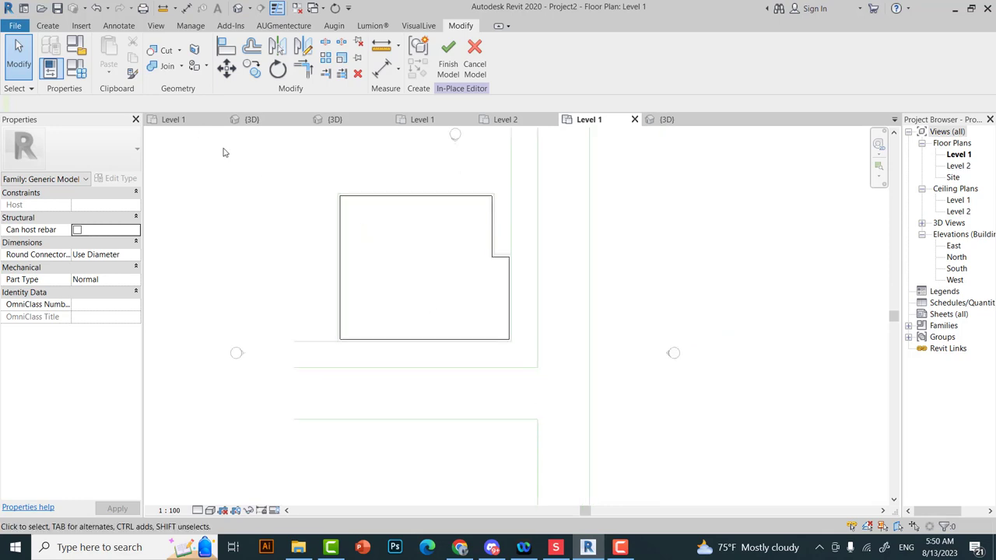
{"action": "scroll", "coordinate": [222, 151], "scroll_direction": "down", "scroll_amount": 1}
{"action": "left_click", "coordinate": [47, 25]}
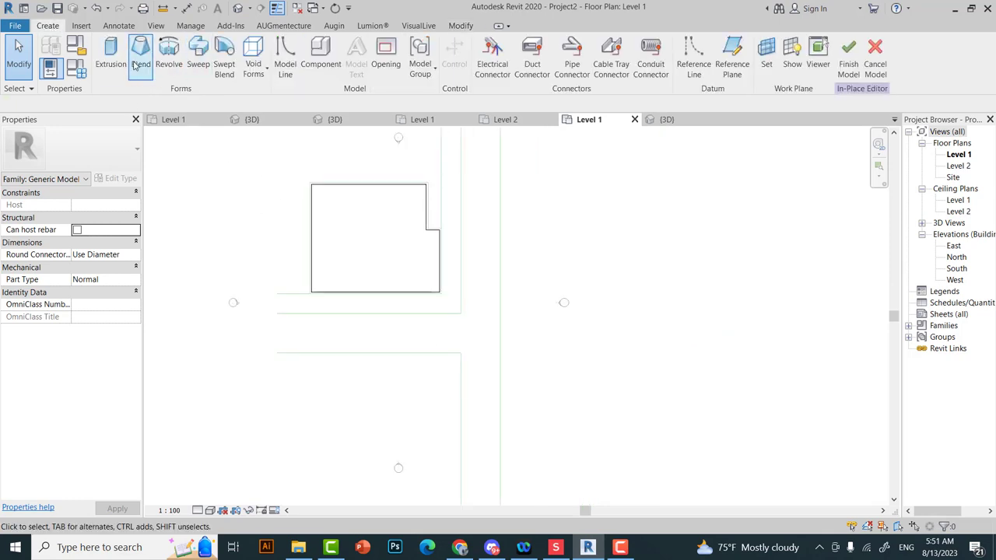
{"action": "left_click", "coordinate": [848, 55]}
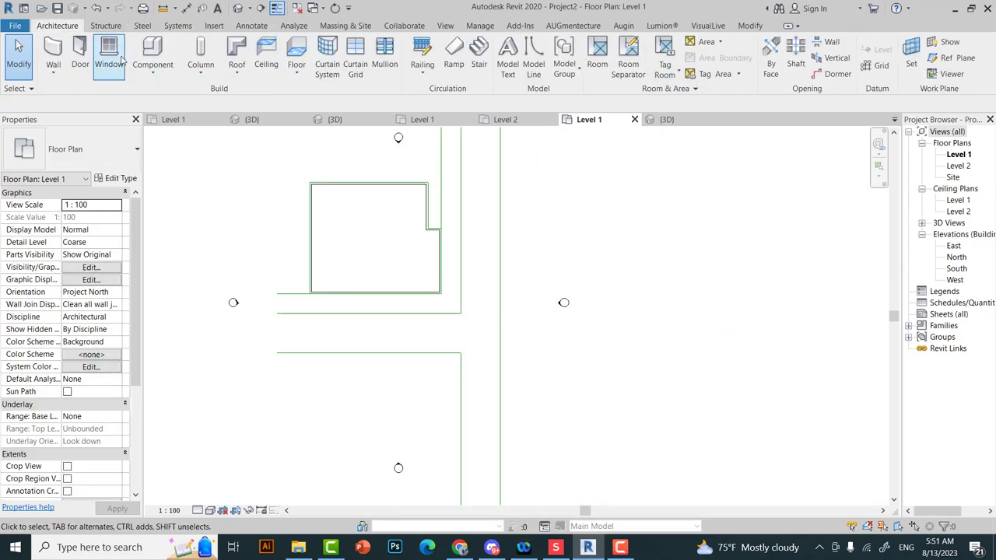
- Sketch the first Generic 150mm floor boundary lines along the outer guides on Level 1
{"action": "left_click", "coordinate": [296, 50]}
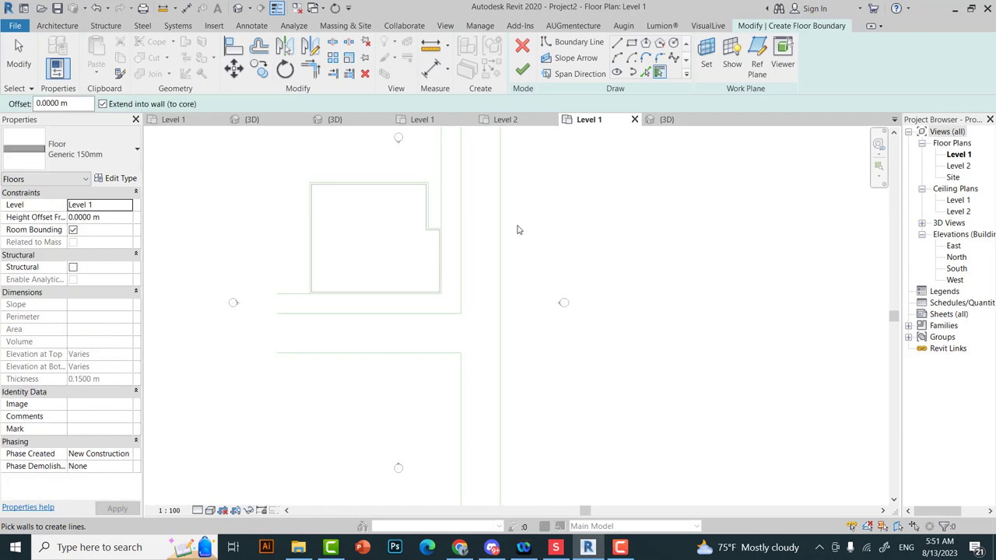
{"action": "left_click", "coordinate": [278, 286]}
{"action": "left_click", "coordinate": [442, 290]}
{"action": "scroll", "coordinate": [443, 290], "scroll_direction": "down", "scroll_amount": 2}
{"action": "left_click", "coordinate": [442, 217]}
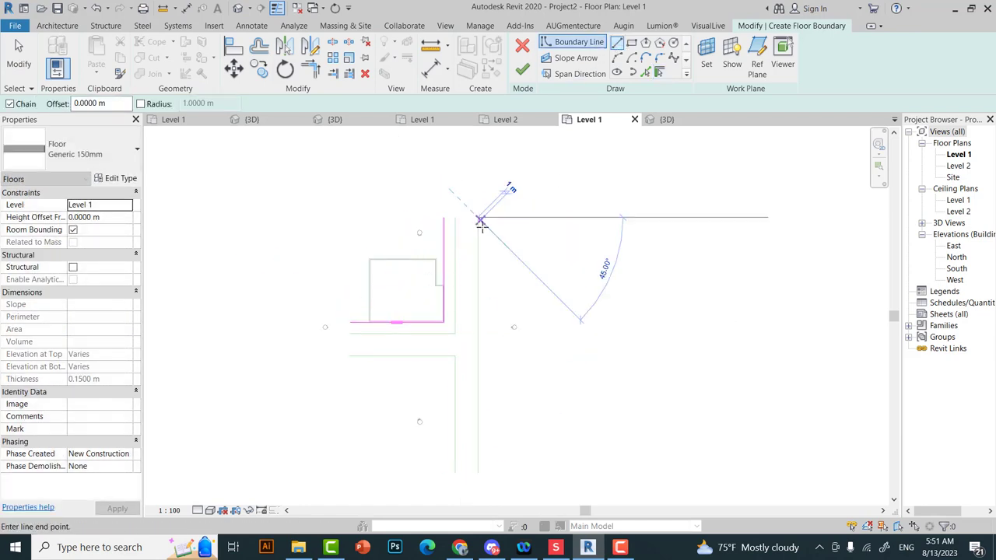
{"action": "left_click", "coordinate": [478, 218]}
{"action": "left_click", "coordinate": [478, 472]}
{"action": "left_click", "coordinate": [450, 411]}
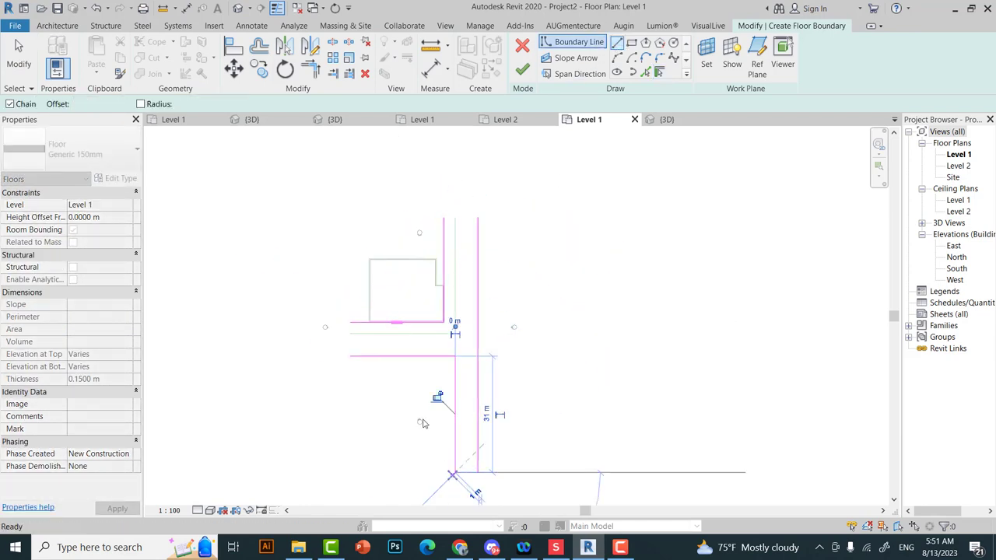
{"action": "key", "text": "Escape"}
{"action": "key", "text": "Escape"}
{"action": "left_click", "coordinate": [576, 57]}
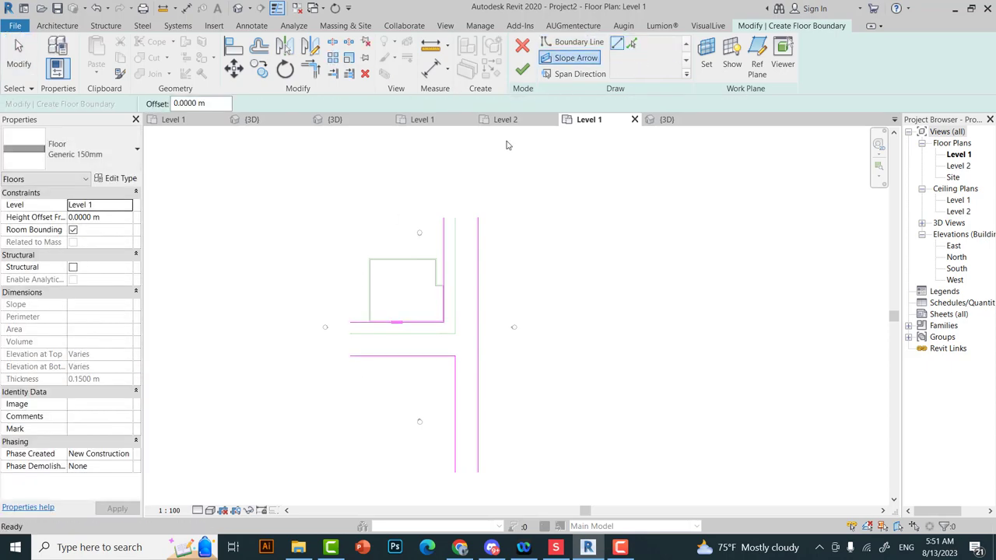
- Draw a slope arrow diagonally toward the upper right across the floor sketch
{"action": "left_click", "coordinate": [350, 357]}
{"action": "left_click", "coordinate": [478, 286]}
{"action": "key", "text": "Escape"}
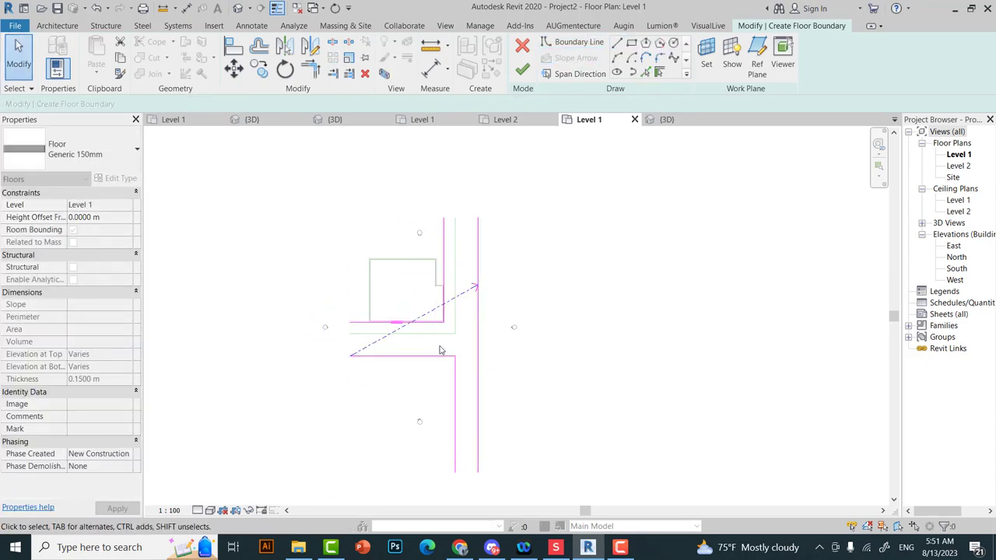
{"action": "left_click", "coordinate": [461, 548]}
{"action": "left_click", "coordinate": [462, 547]}
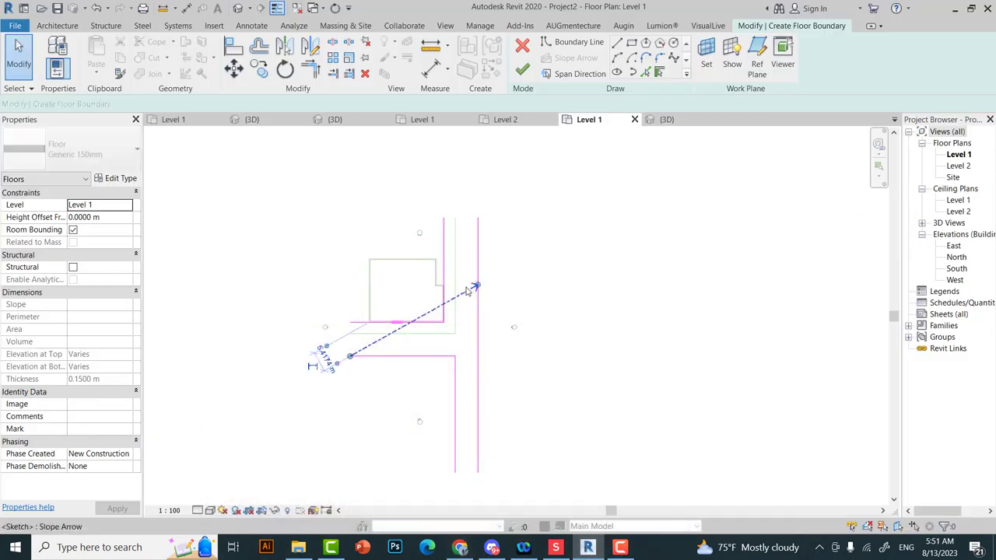
{"action": "scroll", "coordinate": [489, 257], "scroll_direction": "up", "scroll_amount": 3}
- Set the slope arrow's Height Offset at Head to -4 m
{"action": "left_click", "coordinate": [489, 255]}
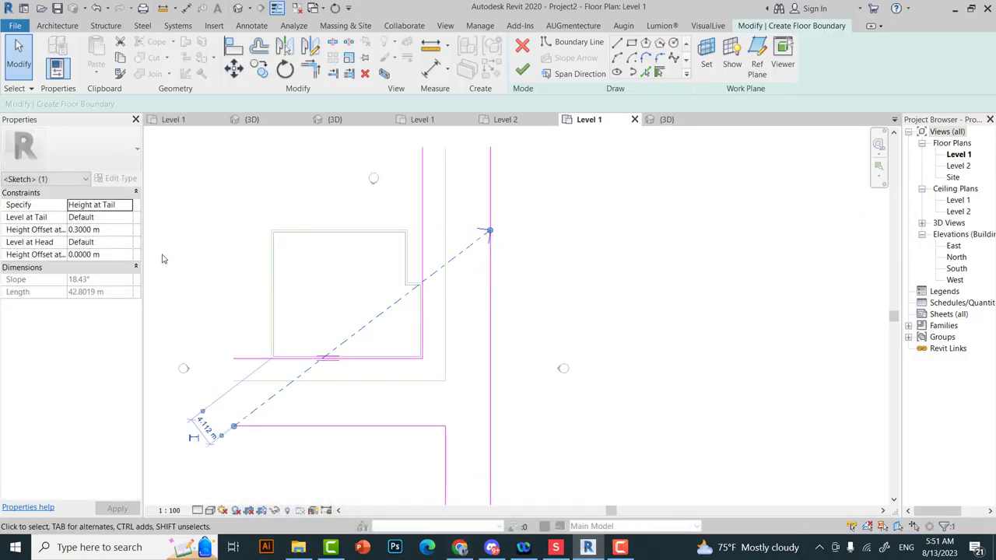
{"action": "key", "text": "BackSpace"}
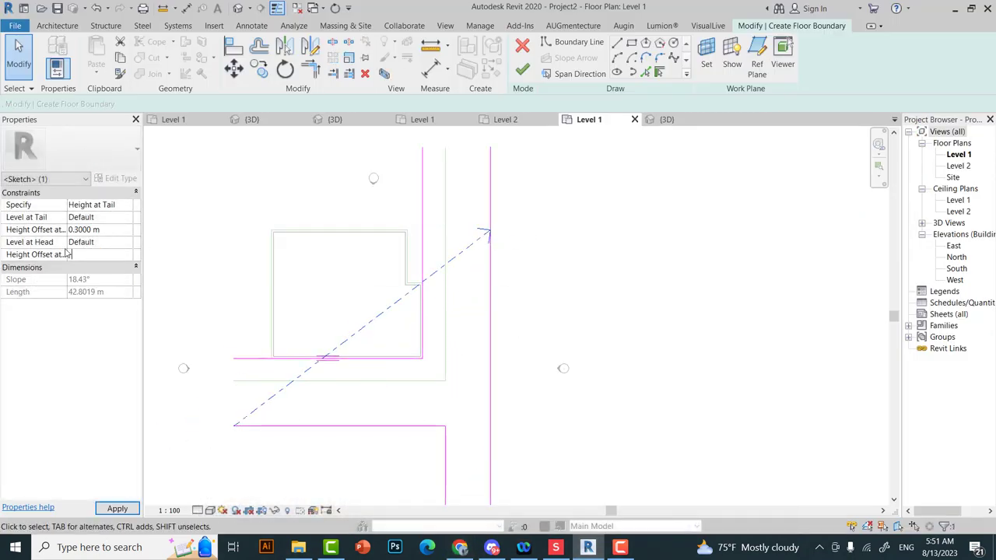
{"action": "left_click", "coordinate": [215, 228]}
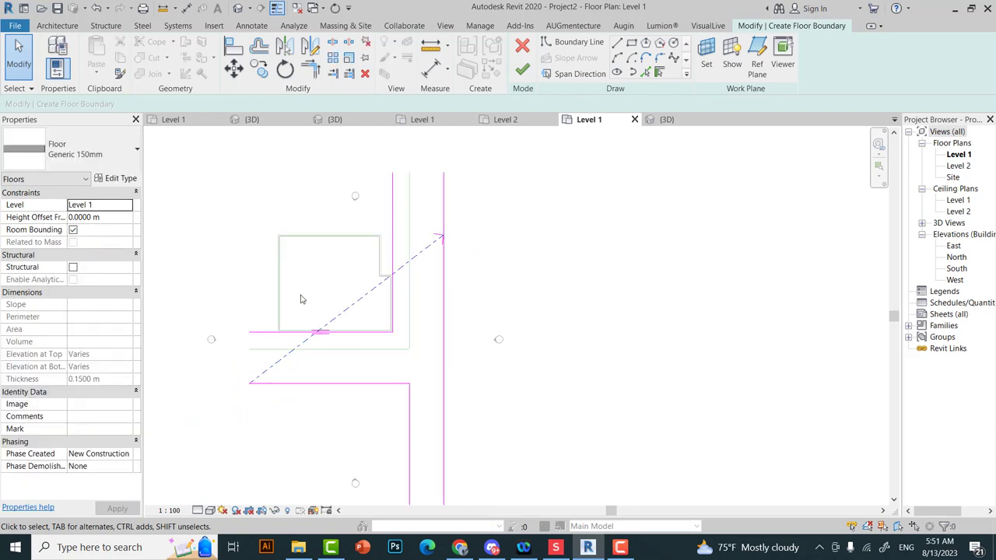
{"action": "scroll", "coordinate": [245, 334], "scroll_direction": "up", "scroll_amount": 1}
{"action": "left_click", "coordinate": [131, 218]}
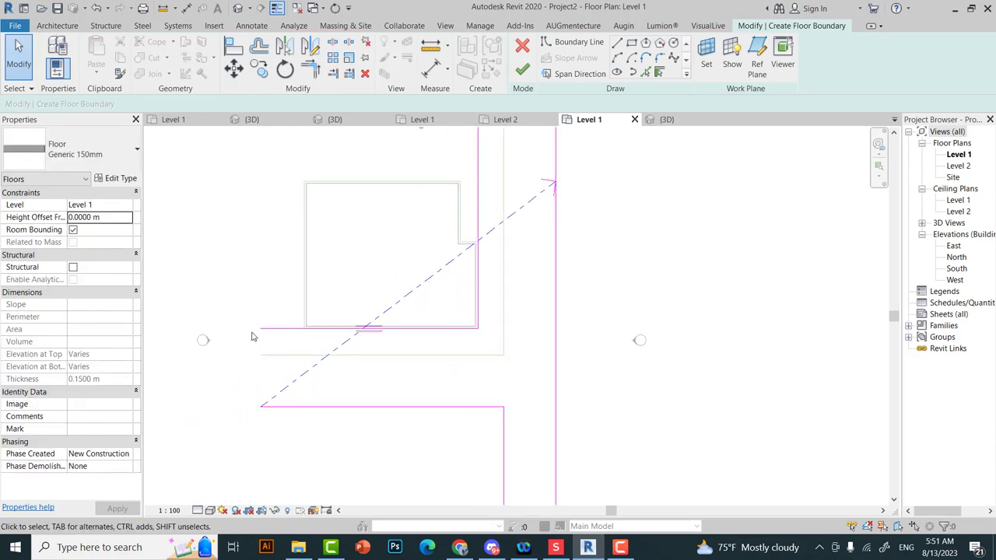
{"action": "left_click", "coordinate": [296, 378]}
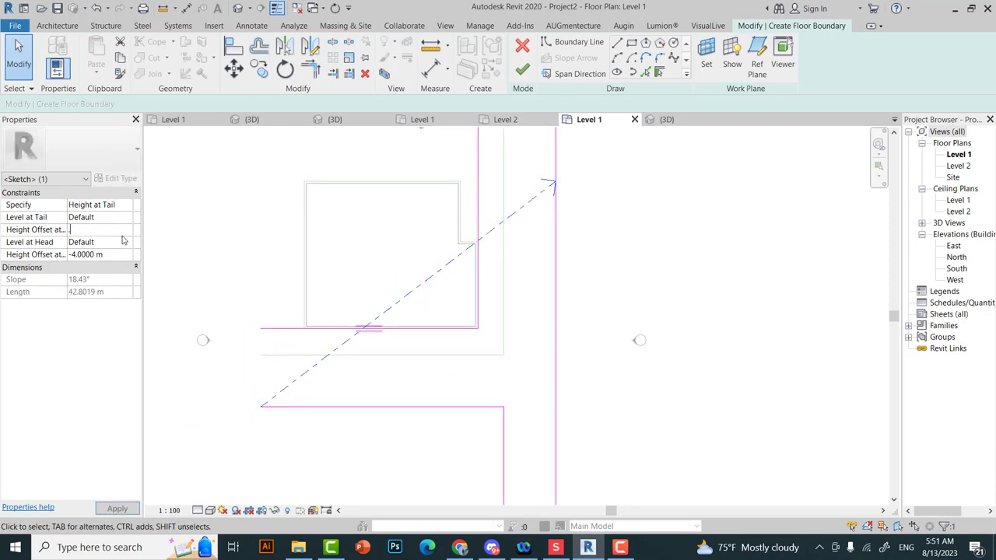
{"action": "type", "text": "0.5000 m"}
{"action": "left_click", "coordinate": [222, 257]}
{"action": "scroll", "coordinate": [535, 269], "scroll_direction": "down", "scroll_amount": 1}
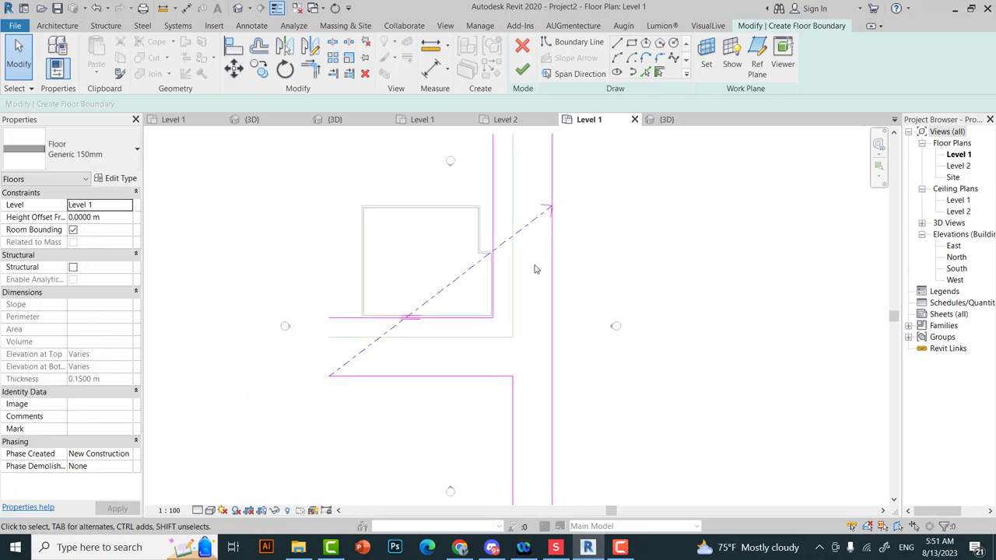
{"action": "left_click", "coordinate": [576, 42]}
- Close the T-shaped floor boundary by drawing its last two boundary lines
{"action": "scroll", "coordinate": [367, 260], "scroll_direction": "down", "scroll_amount": 2}
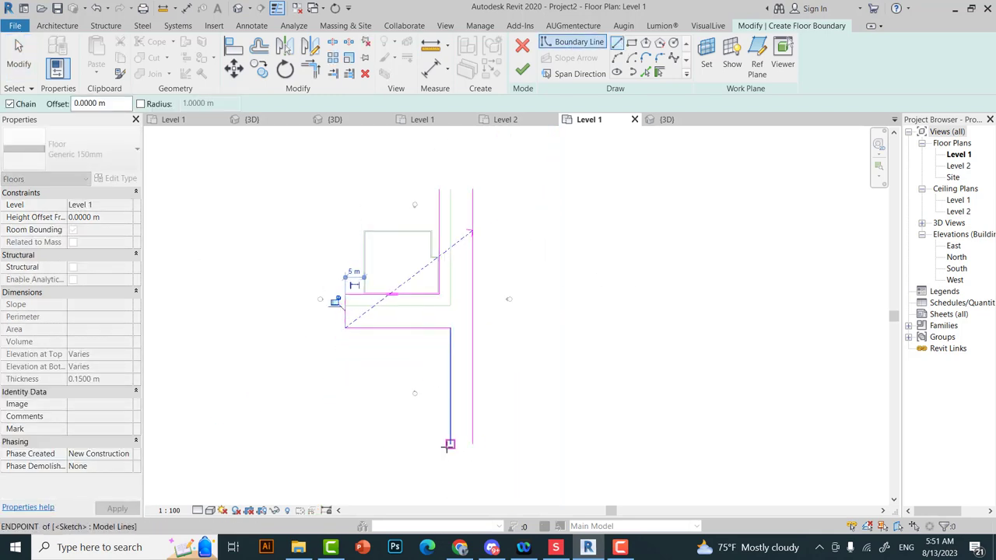
{"action": "left_click", "coordinate": [449, 445]}
{"action": "left_click", "coordinate": [473, 189]}
{"action": "key", "text": "Escape"}
{"action": "key", "text": "Escape"}
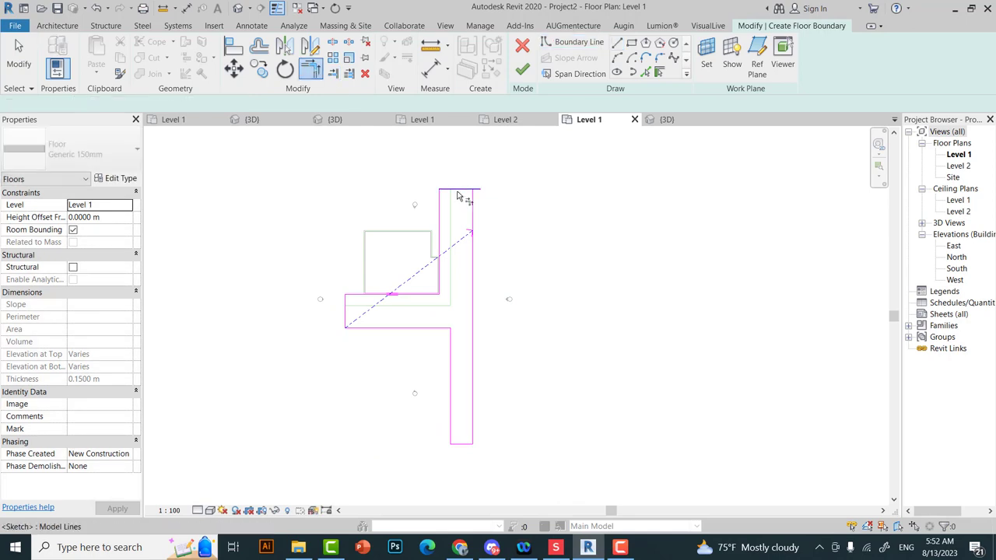
- Extend the lower-left floor edge further left and finish the sloped Generic 150mm floor
{"action": "left_click", "coordinate": [346, 328]}
{"action": "left_click_drag", "start_coordinate": [345, 328], "coordinate": [258, 327]}
{"action": "middle_click_drag", "start_coordinate": [506, 248], "coordinate": [473, 281]}
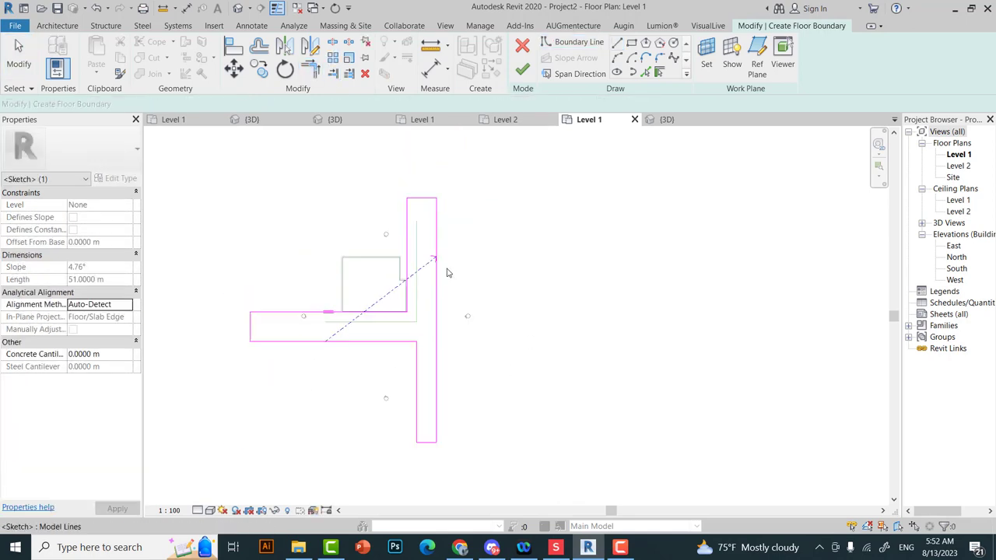
{"action": "left_click", "coordinate": [522, 70]}
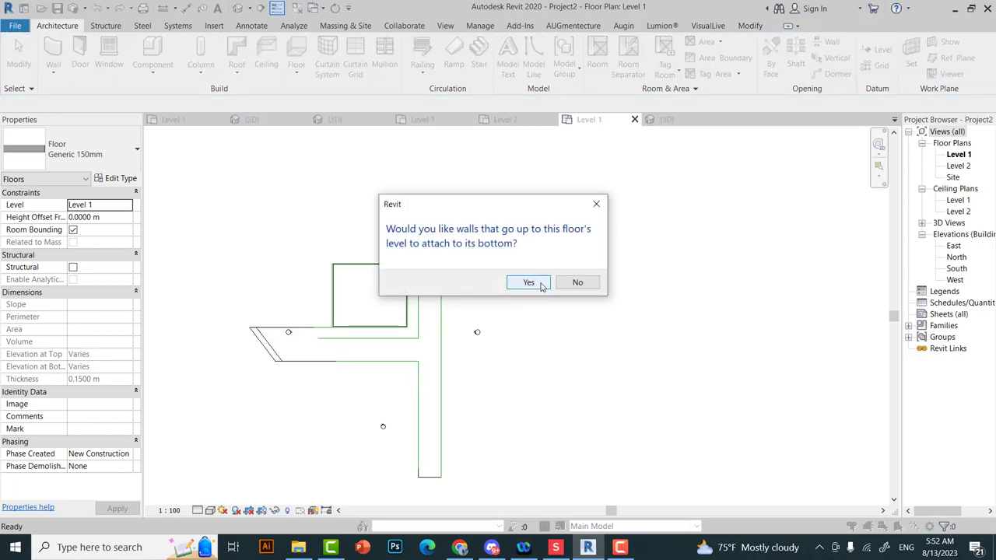
{"action": "left_click", "coordinate": [602, 204]}
- Check the new floor in 3D and reopen its boundary sketch for editing
{"action": "left_click", "coordinate": [667, 119]}
{"action": "mouse_move", "coordinate": [498, 327]}
{"action": "middle_mouse_down", "text": "shift"}
{"action": "mouse_move", "coordinate": [451, 346]}
{"action": "mouse_move", "coordinate": [415, 333]}
{"action": "middle_mouse_up", "text": "shift"}
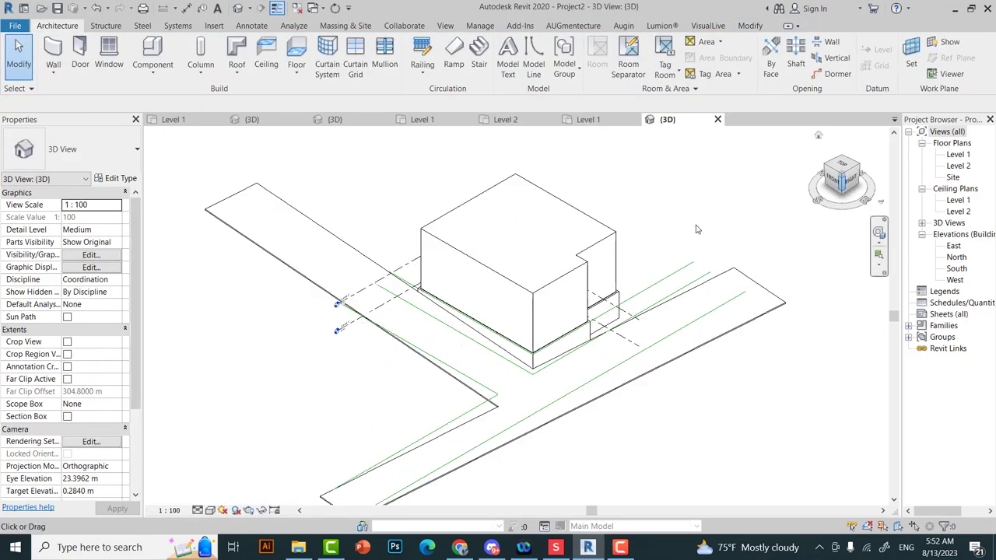
{"action": "double_click", "coordinate": [415, 333]}
- Finish the reopened T-shaped floor sketch from the Level 1 plan
{"action": "left_click", "coordinate": [718, 119]}
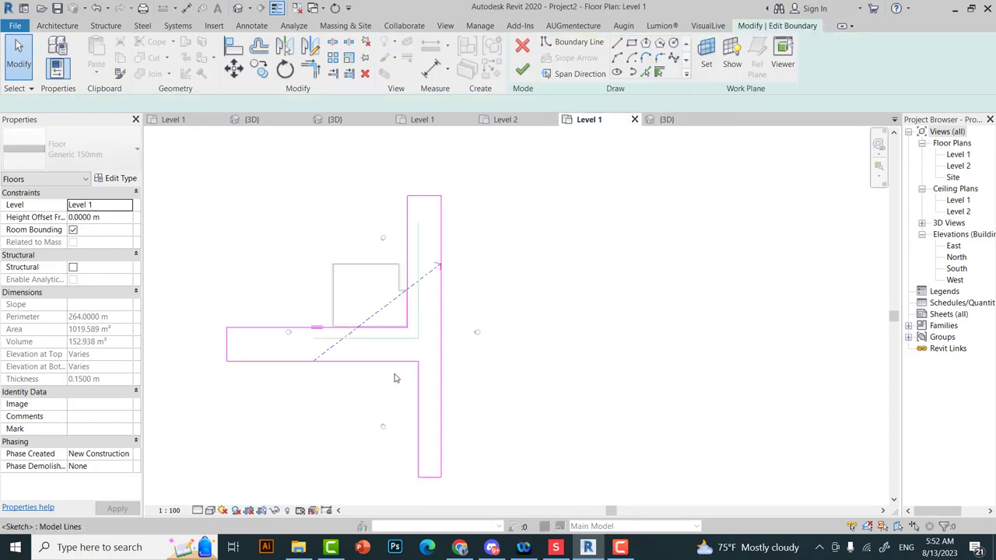
{"action": "left_click", "coordinate": [522, 69]}
{"action": "left_click", "coordinate": [580, 284]}
- Copy the T-shaped floor onto itself and open the copy's boundary sketch
{"action": "left_click", "coordinate": [404, 358]}
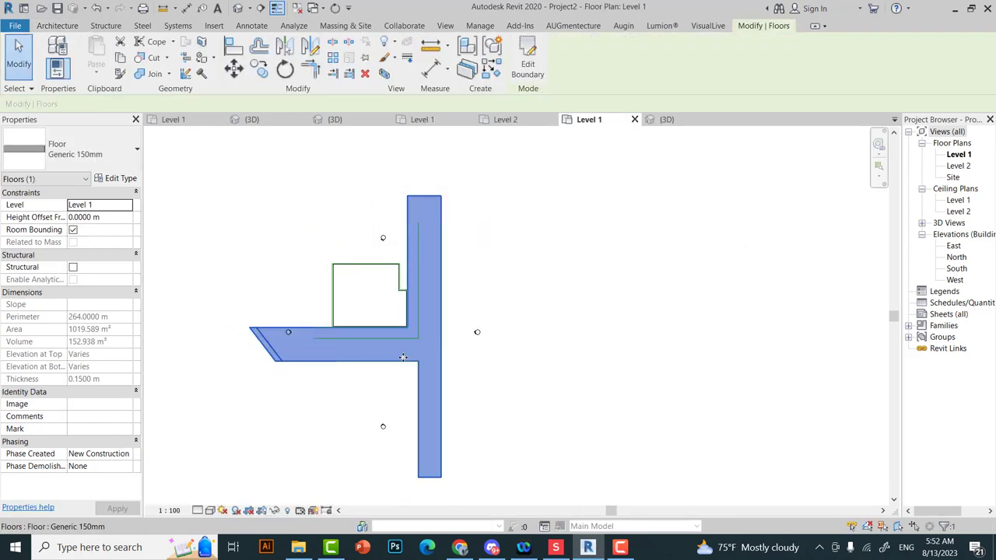
{"action": "left_click", "coordinate": [262, 74]}
{"action": "left_click", "coordinate": [286, 247]}
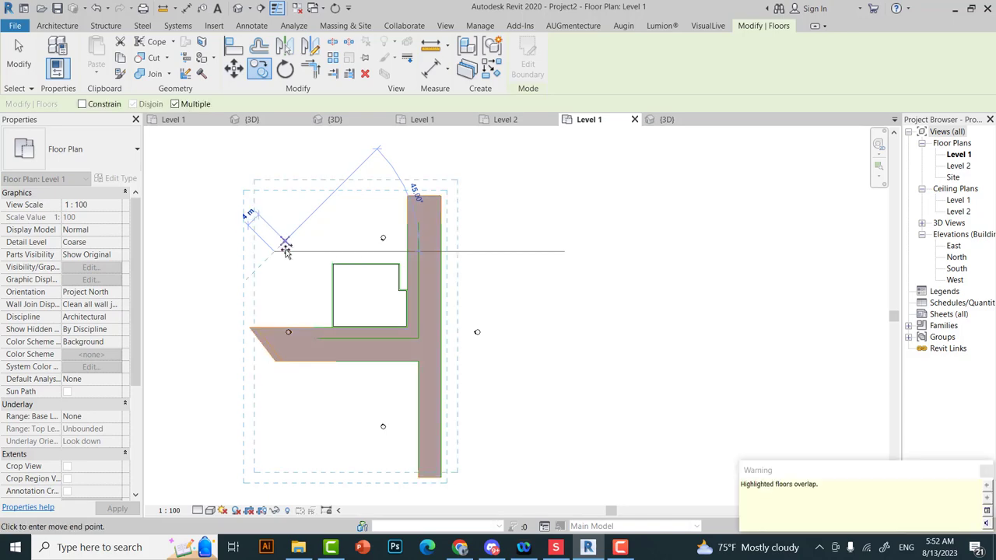
{"action": "double_click", "coordinate": [327, 358]}
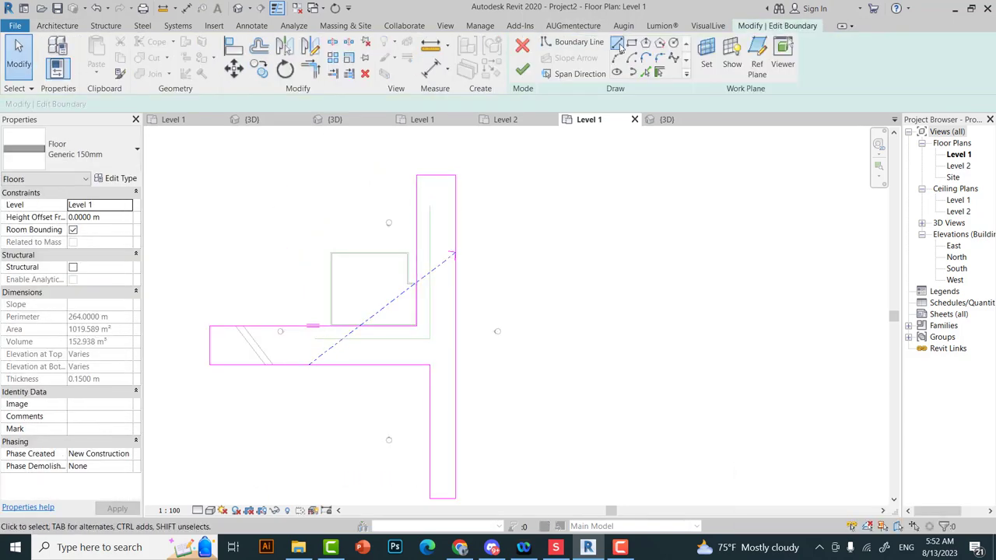
- Cut the copy's boundary down to an L-shaped strip beside the building, trimming corners with TR
{"action": "left_click", "coordinate": [209, 338]}
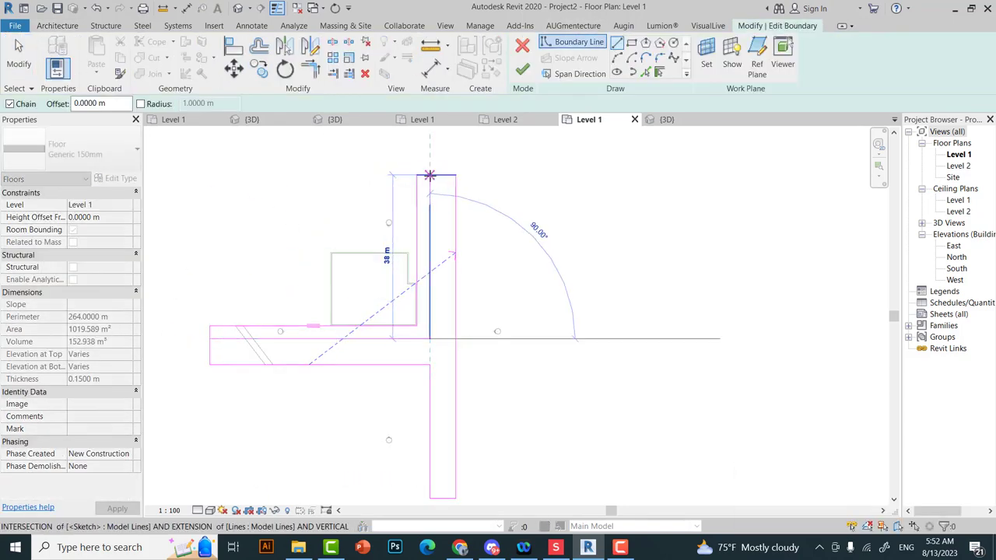
{"action": "key", "text": "Escape"}
{"action": "key", "text": "Escape"}
{"action": "left_click_drag", "start_coordinate": [516, 444], "coordinate": [388, 514]}
{"action": "key", "text": "Delete"}
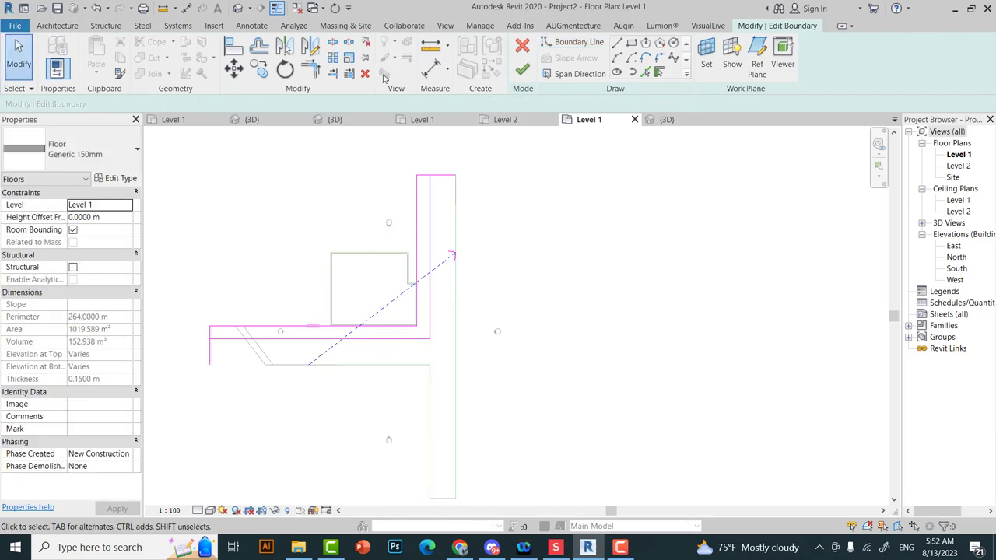
{"action": "key", "text": "t"}
{"action": "key", "text": "r"}
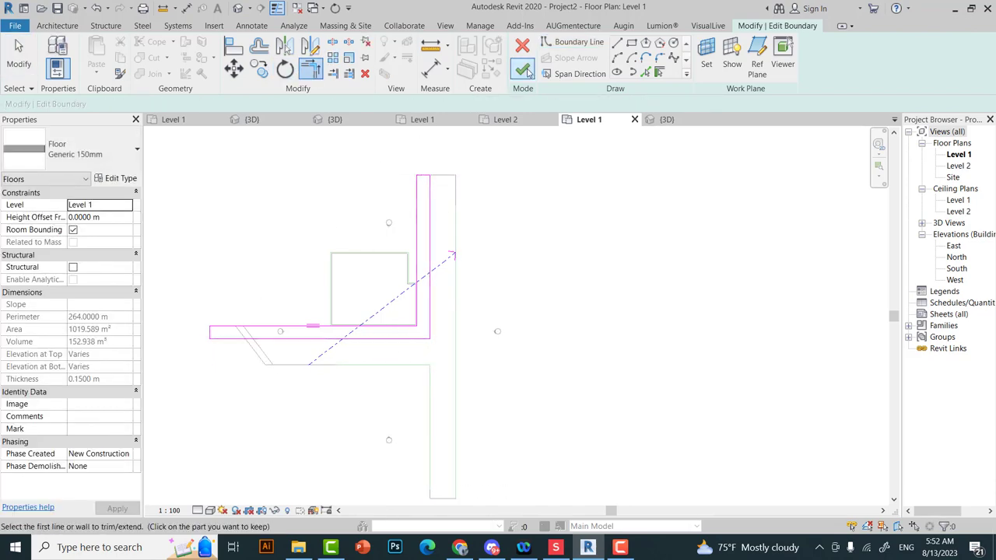
{"action": "left_click", "coordinate": [523, 70]}
{"action": "left_click", "coordinate": [579, 282]}
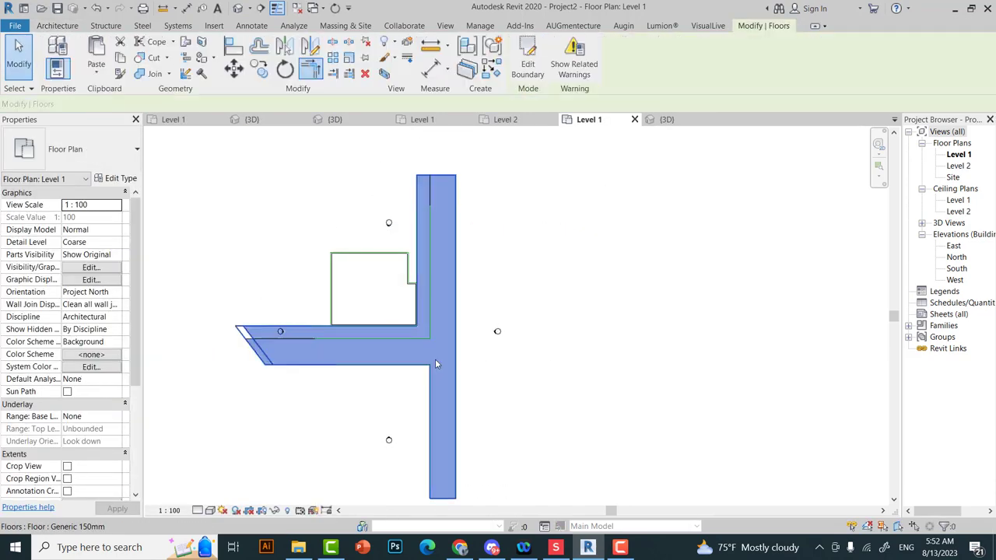
- Review the strip's boundary lines and finish it as a 259.422 m² floor
{"action": "double_click", "coordinate": [436, 364]}
{"action": "left_click", "coordinate": [329, 339]}
{"action": "left_click", "coordinate": [431, 256]}
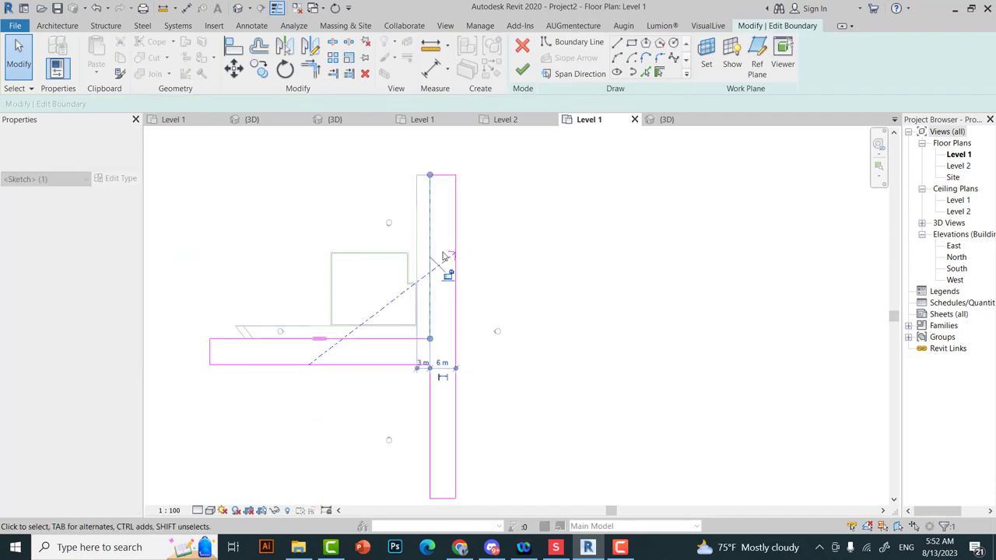
{"action": "scroll", "coordinate": [444, 257], "scroll_direction": "up", "scroll_amount": 4}
{"action": "scroll", "coordinate": [393, 403], "scroll_direction": "down", "scroll_amount": 2}
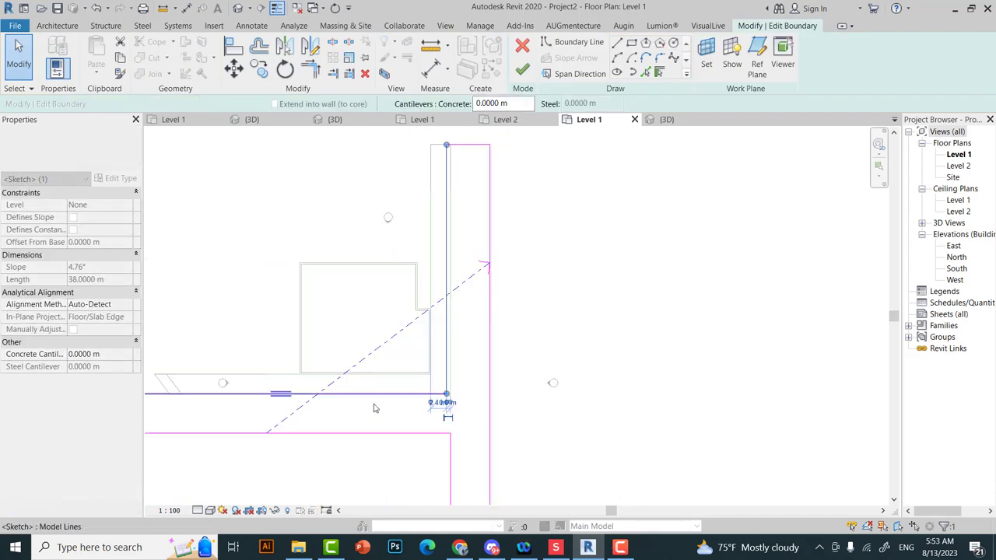
{"action": "scroll", "coordinate": [374, 408], "scroll_direction": "up", "scroll_amount": 2}
{"action": "left_click", "coordinate": [532, 338]}
{"action": "scroll", "coordinate": [532, 337], "scroll_direction": "down", "scroll_amount": 2}
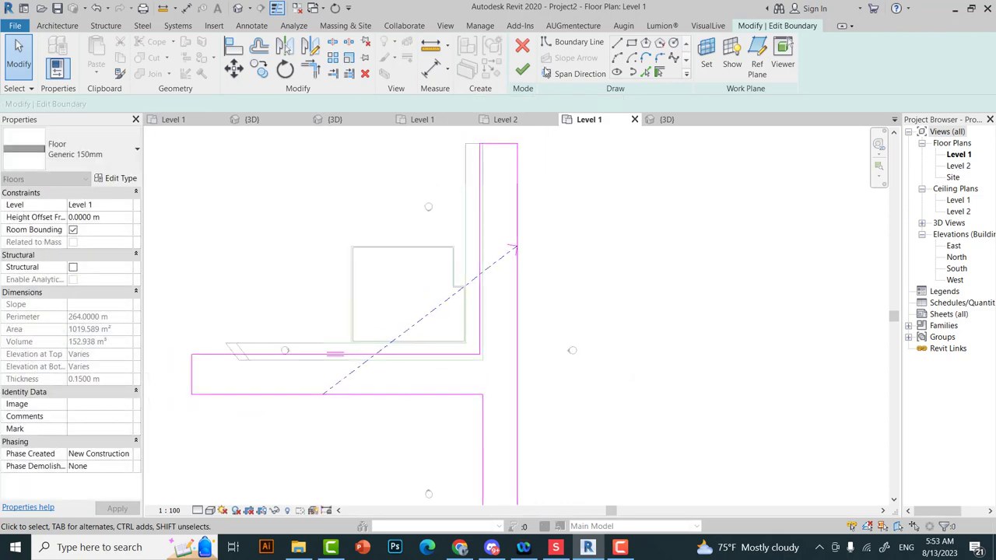
{"action": "left_click", "coordinate": [522, 69]}
{"action": "left_click", "coordinate": [529, 283]}
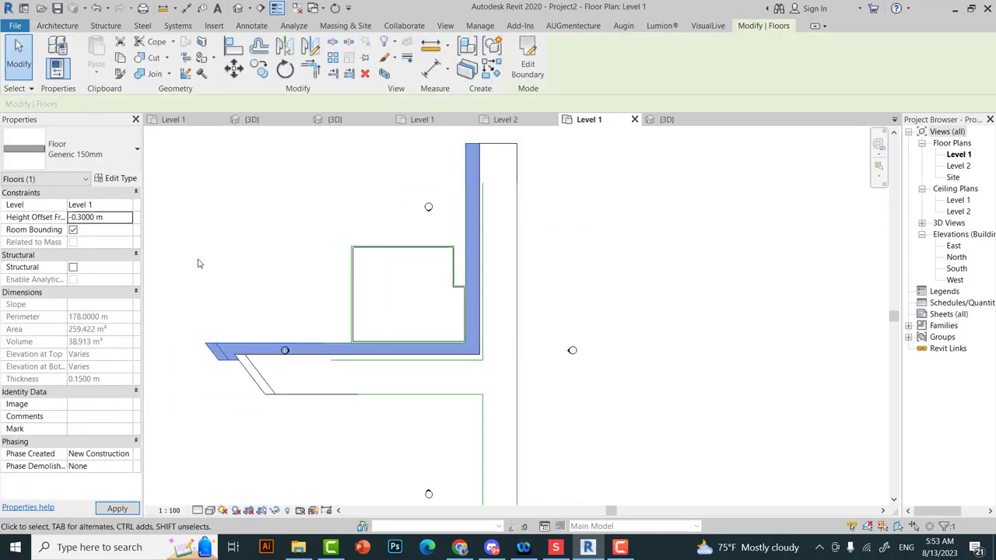
- Change the strip floor to the Beam and Block 200mm floor type
{"action": "left_click", "coordinate": [94, 152]}
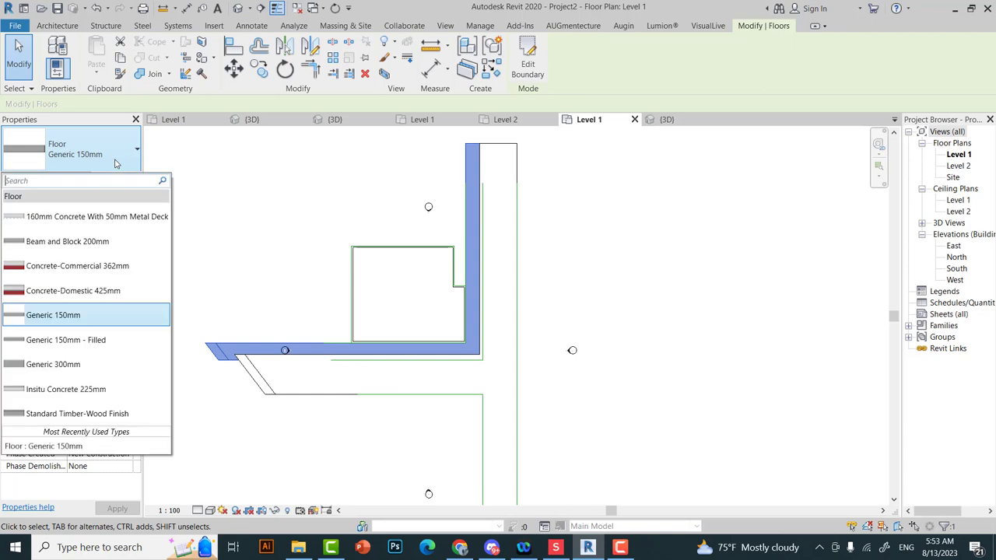
{"action": "left_click", "coordinate": [102, 316]}
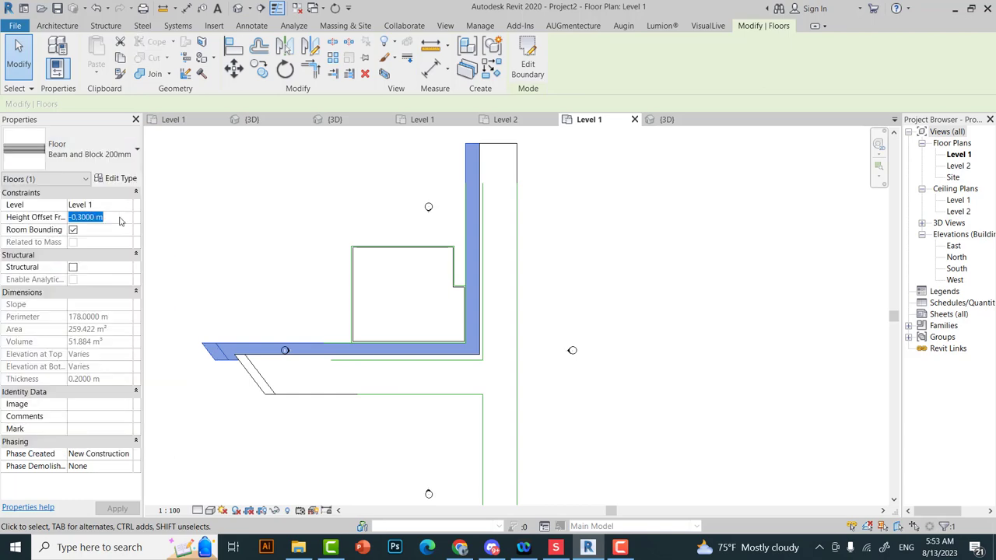
{"action": "left_click", "coordinate": [288, 249]}
{"action": "left_click", "coordinate": [234, 354]}
- Set the strip floor's Height Offset to 0.2 m, dismiss the overlap warning, and view in 3D
{"action": "left_click", "coordinate": [78, 222]}
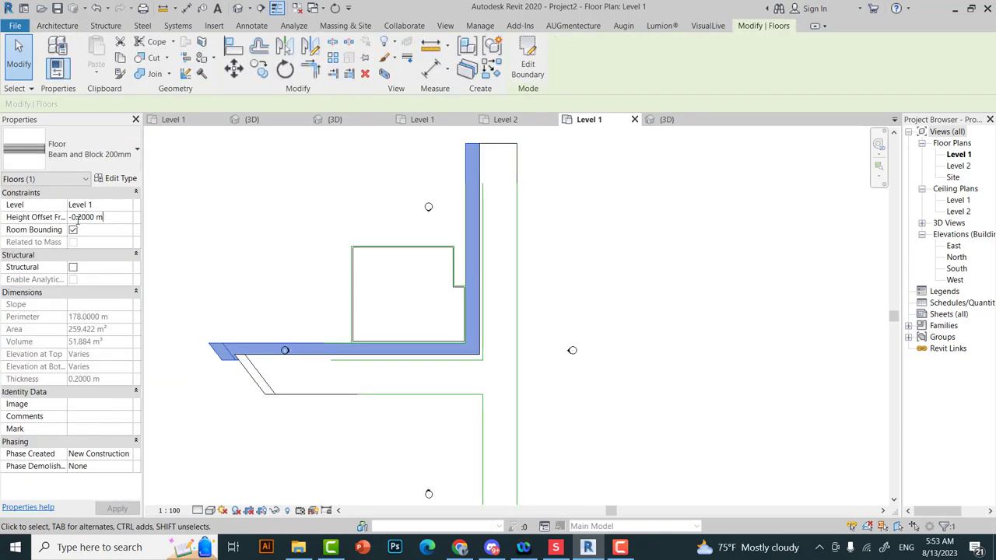
{"action": "key", "text": "BackSpace"}
{"action": "key", "text": "Return"}
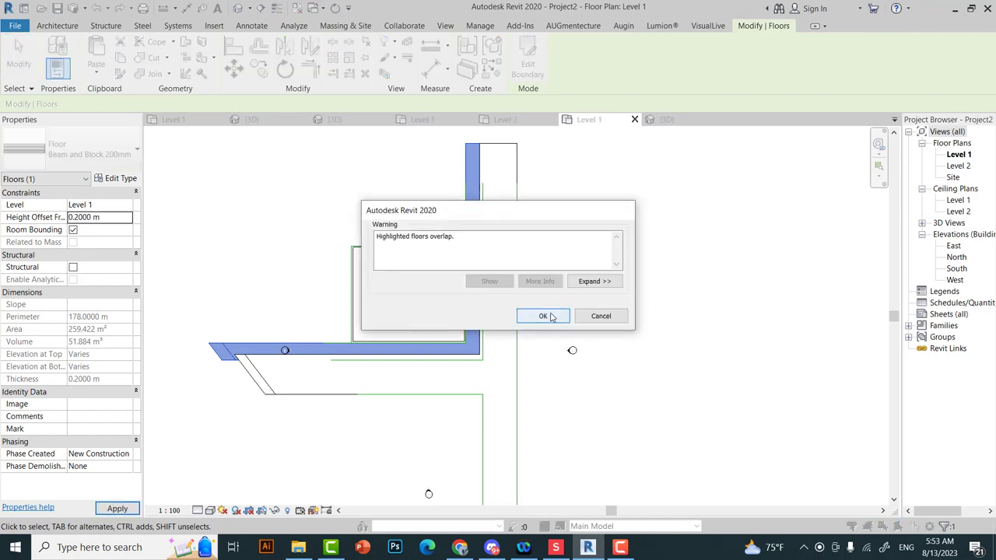
{"action": "left_click", "coordinate": [550, 317]}
{"action": "left_click", "coordinate": [277, 8]}
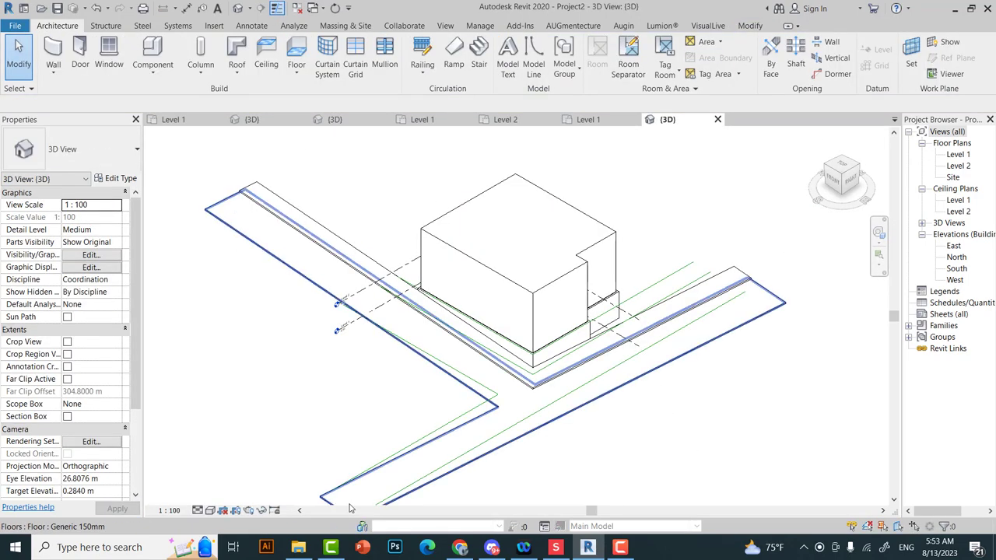
- Switch the 3D view's visual style to Realistic
{"action": "left_click", "coordinate": [210, 510]}
{"action": "left_click", "coordinate": [249, 485]}
{"action": "scroll", "coordinate": [570, 313], "scroll_direction": "up", "scroll_amount": 4}
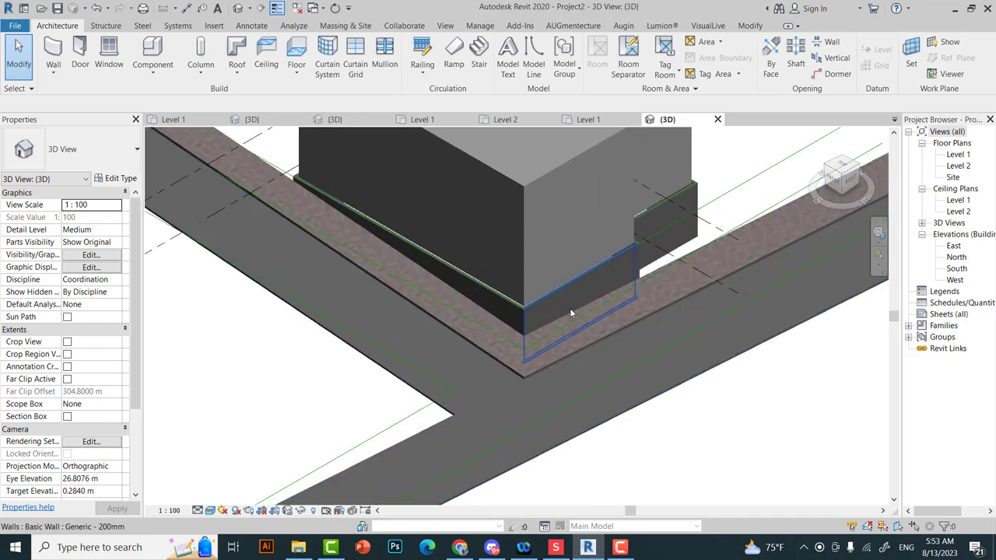
{"action": "scroll", "coordinate": [569, 312], "scroll_direction": "down", "scroll_amount": 3}
{"action": "scroll", "coordinate": [594, 264], "scroll_direction": "up", "scroll_amount": 3}
- Re-edit and finish the strip floor's boundary, then orbit to the building corner
{"action": "double_click", "coordinate": [593, 265]}
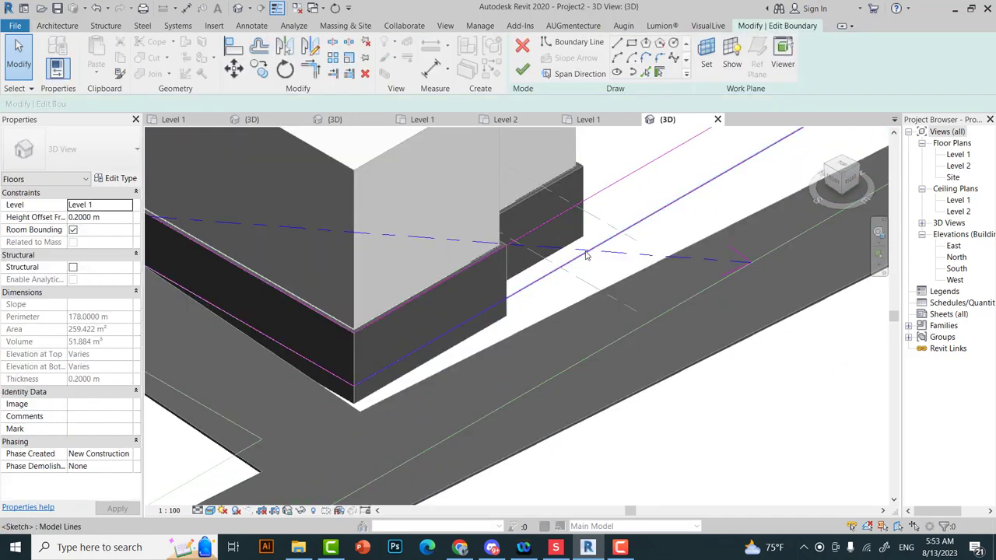
{"action": "left_click", "coordinate": [522, 69]}
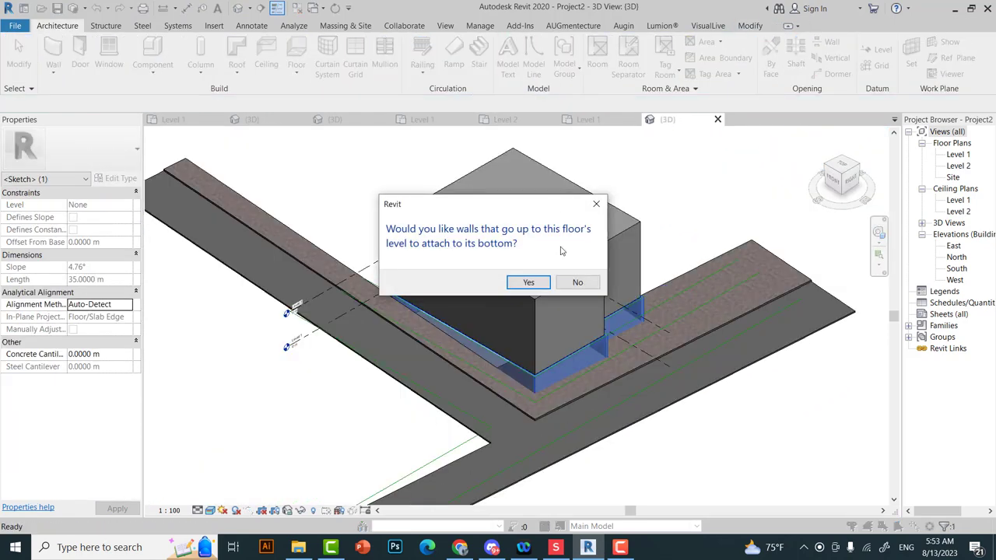
{"action": "left_click", "coordinate": [596, 204]}
{"action": "scroll", "coordinate": [562, 257], "scroll_direction": "up", "scroll_amount": 3}
{"action": "scroll", "coordinate": [752, 418], "scroll_direction": "down", "scroll_amount": 3}
{"action": "key", "text": "Escape"}
{"action": "mouse_move", "coordinate": [751, 418]}
{"action": "middle_mouse_down", "text": "shift"}
{"action": "mouse_move", "coordinate": [591, 366]}
{"action": "mouse_move", "coordinate": [66, 423]}
{"action": "middle_mouse_up", "text": "shift"}
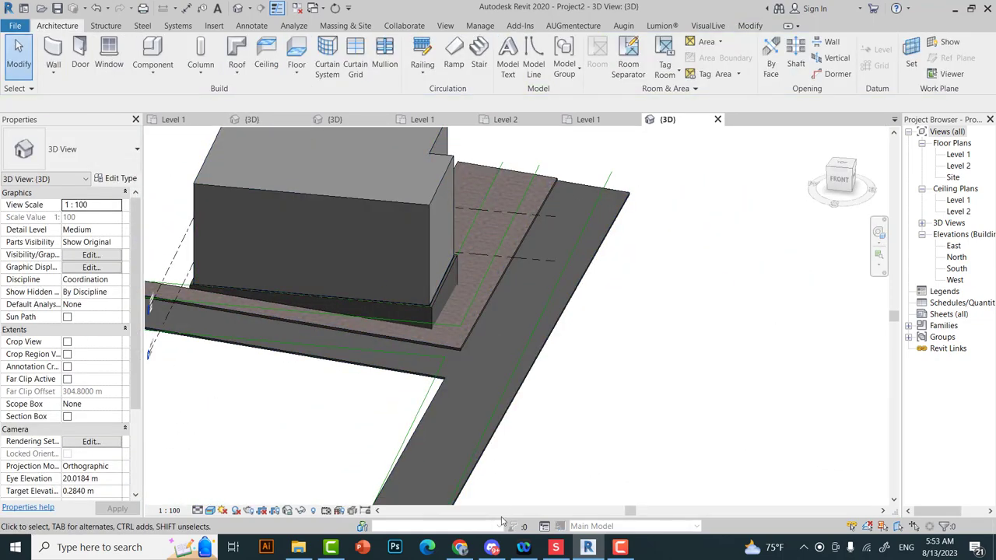
- View the Zahner curved-facade reference page in Chrome, then return to Revit
{"action": "left_click", "coordinate": [460, 547]}
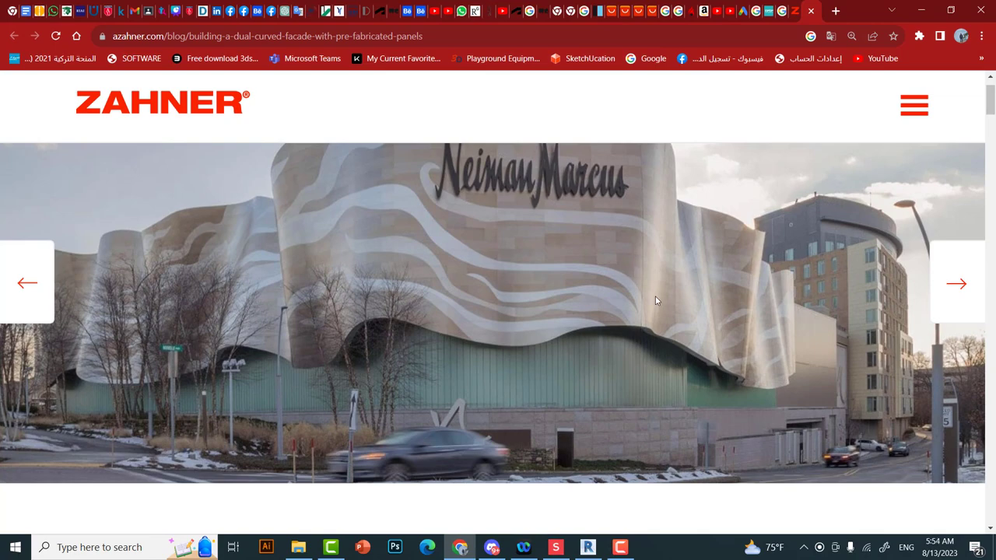
{"action": "left_click", "coordinate": [577, 551]}
{"action": "scroll", "coordinate": [392, 208], "scroll_direction": "up", "scroll_amount": 2}
- Select the building box model and open it for in-place editing
{"action": "scroll", "coordinate": [412, 274], "scroll_direction": "up", "scroll_amount": 2}
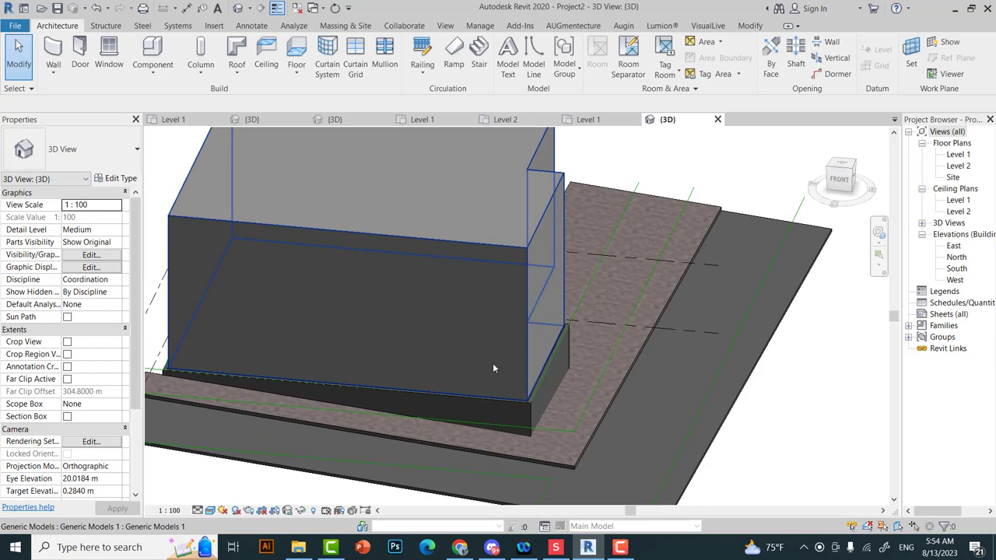
{"action": "left_click", "coordinate": [457, 349]}
{"action": "scroll", "coordinate": [457, 349], "scroll_direction": "down", "scroll_amount": 3}
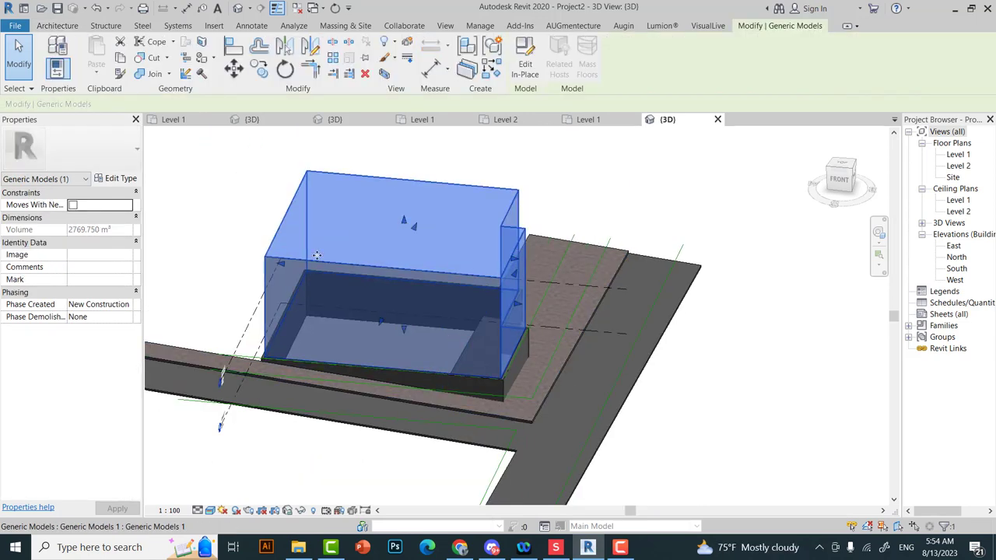
{"action": "middle_click_drag", "start_coordinate": [403, 224], "coordinate": [404, 226], "text": "shift"}
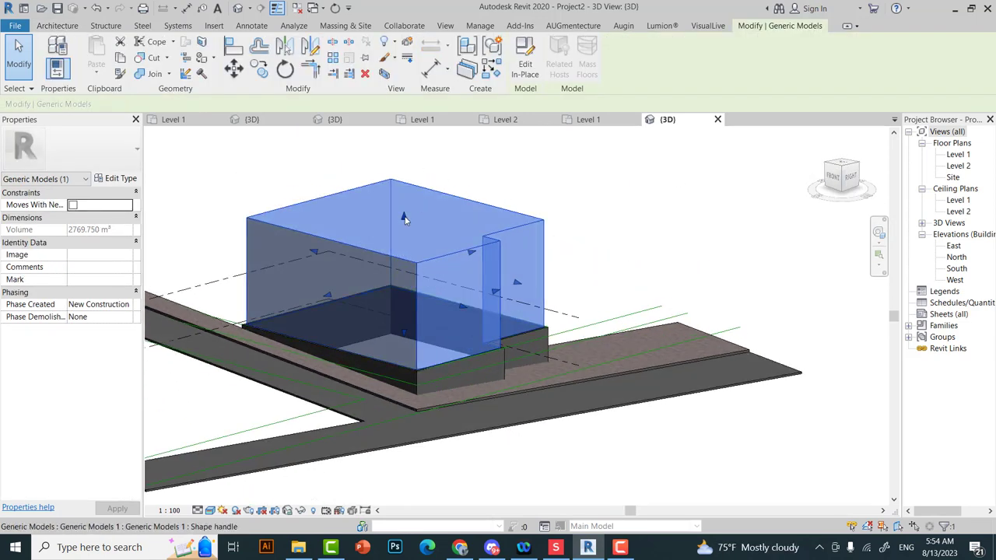
{"action": "left_click_drag", "start_coordinate": [404, 232], "coordinate": [405, 242]}
{"action": "double_click", "coordinate": [407, 239]}
- Set the box extrusion's Extrusion End to 7 and show the Level 1 floor plan
{"action": "left_click", "coordinate": [407, 238]}
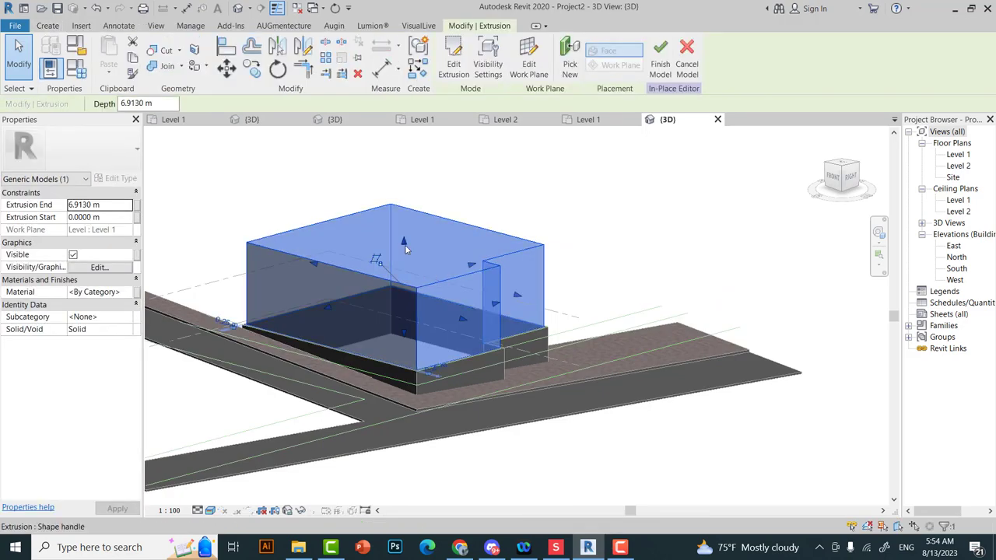
{"action": "left_click", "coordinate": [114, 205]}
{"action": "type", "text": "7"}
{"action": "left_click", "coordinate": [378, 187]}
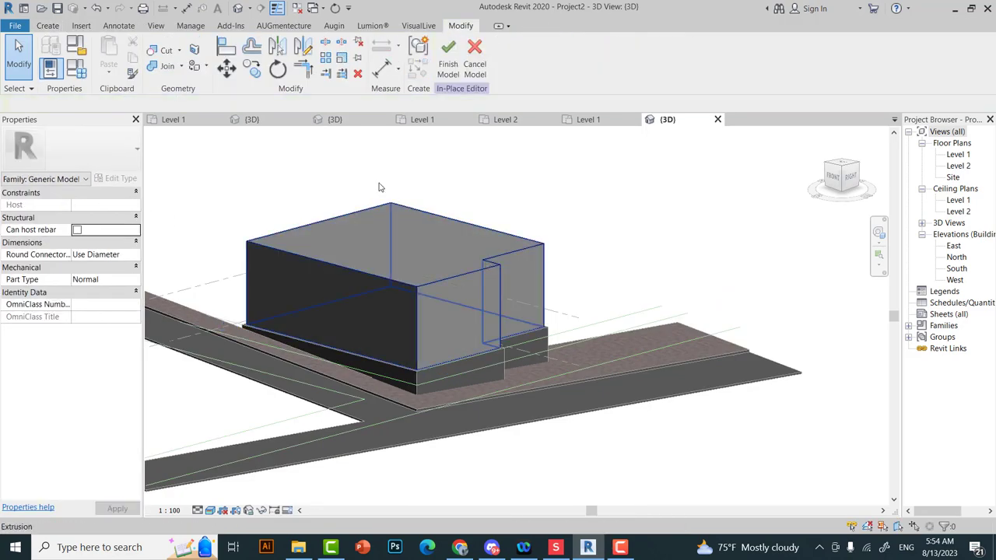
{"action": "left_click", "coordinate": [583, 119]}
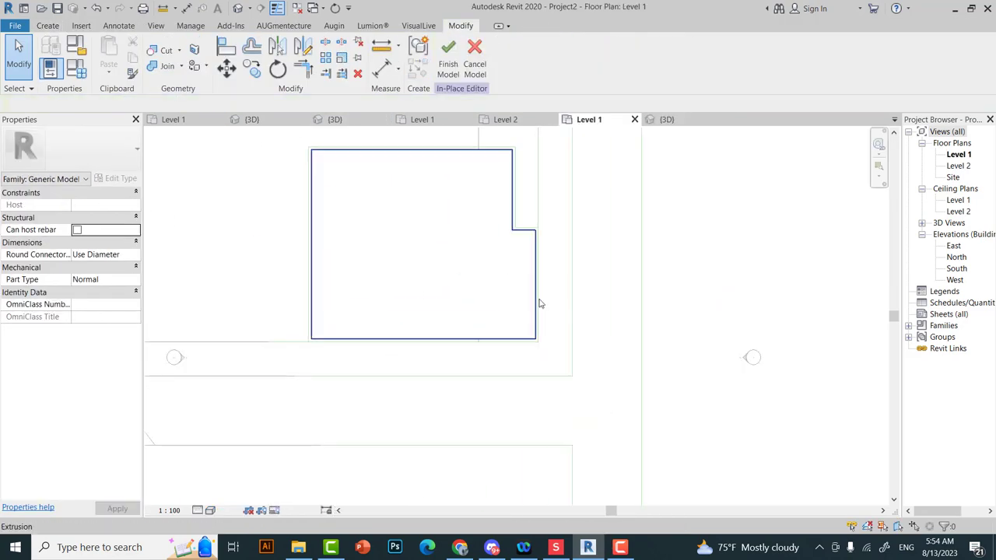
- Open the extrusion's outline sketch and fillet its right and bottom edges with an arc
{"action": "left_click", "coordinate": [537, 319]}
{"action": "double_click", "coordinate": [534, 304]}
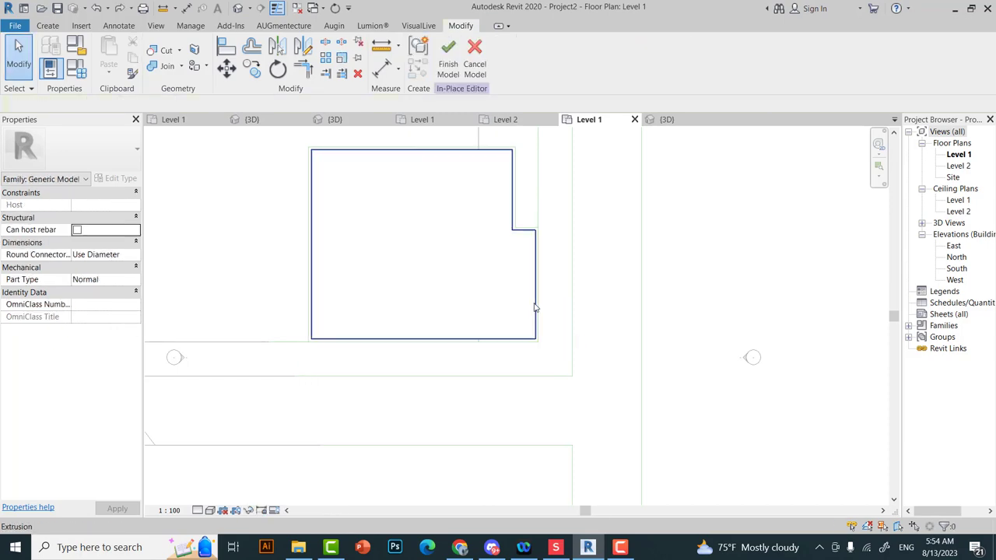
{"action": "left_click", "coordinate": [515, 59]}
{"action": "left_click", "coordinate": [535, 311]}
{"action": "left_click", "coordinate": [523, 338]}
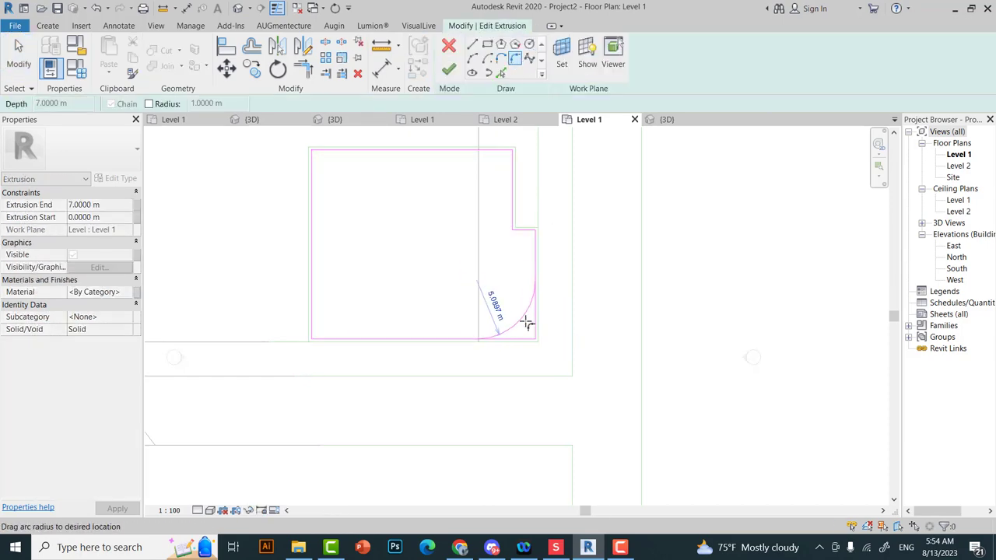
{"action": "left_click", "coordinate": [521, 319]}
- Place the rounded corner arc, checking the facade reference photo, and finish the extrusion sketch
{"action": "left_click", "coordinate": [460, 548]}
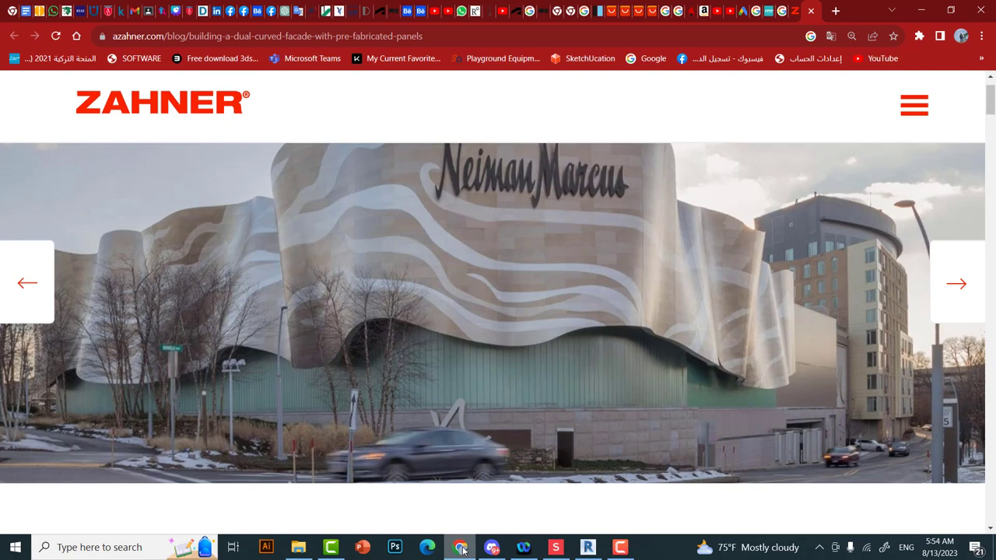
{"action": "left_click", "coordinate": [461, 547]}
{"action": "scroll", "coordinate": [498, 335], "scroll_direction": "up", "scroll_amount": 2}
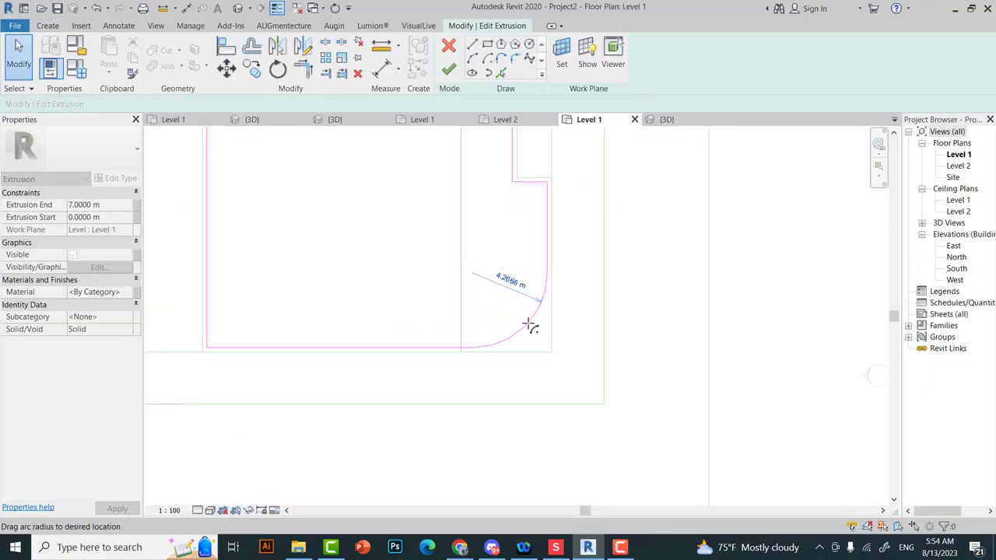
{"action": "left_click", "coordinate": [530, 327]}
{"action": "left_click", "coordinate": [448, 70]}
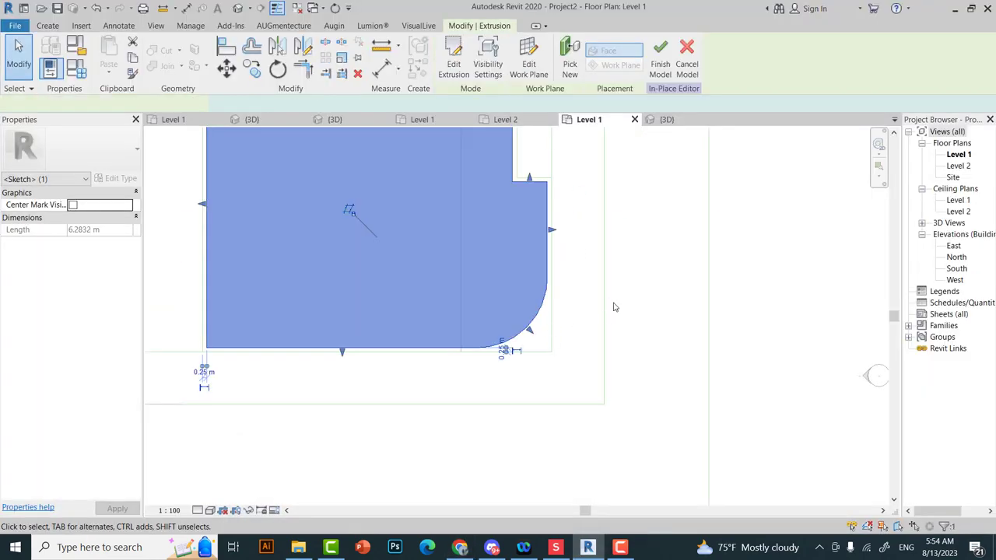
- View the filleted block from the top in the 3D view
{"action": "left_click", "coordinate": [614, 307]}
{"action": "left_click", "coordinate": [663, 119]}
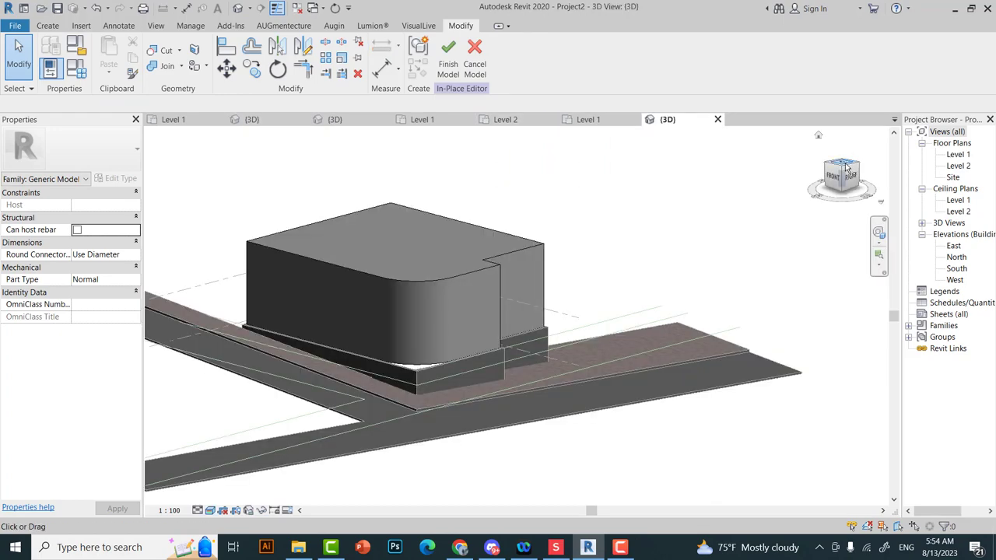
{"action": "left_click", "coordinate": [847, 169]}
- Finish the in-place mass and inspect the bottom and left walls near the corner
{"action": "scroll", "coordinate": [545, 401], "scroll_direction": "up", "scroll_amount": 5}
{"action": "scroll", "coordinate": [446, 395], "scroll_direction": "up", "scroll_amount": 2}
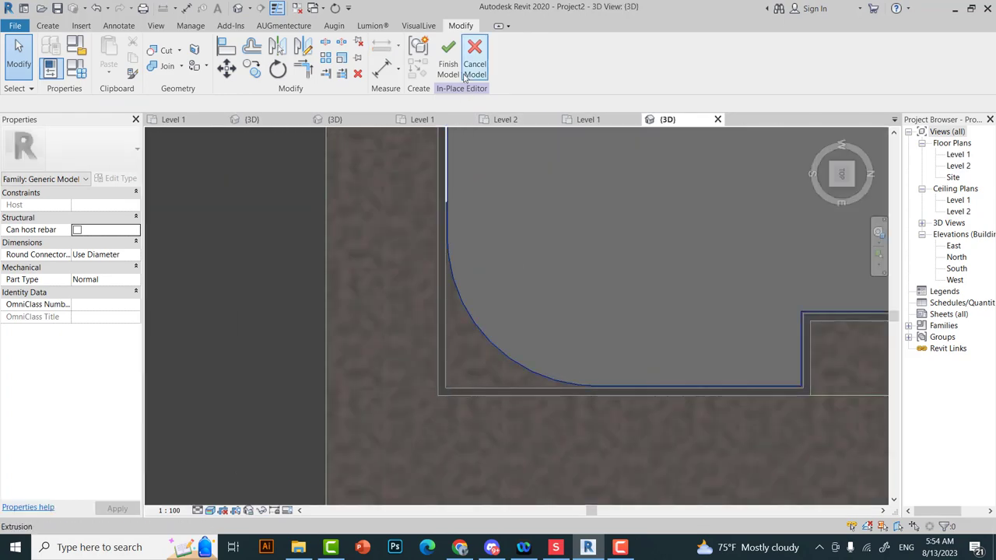
{"action": "left_click", "coordinate": [465, 76]}
{"action": "left_click", "coordinate": [451, 382]}
{"action": "left_click", "coordinate": [444, 393]}
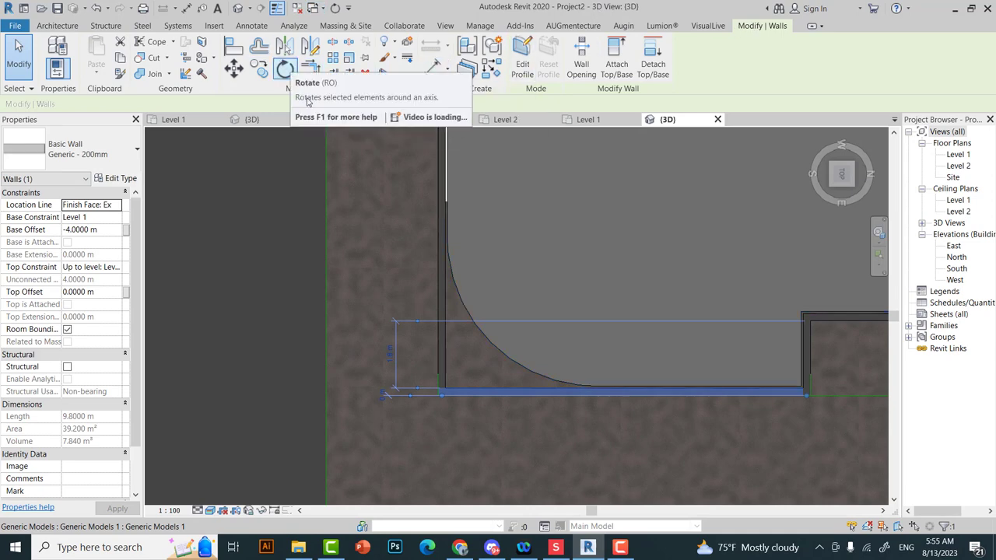
{"action": "key", "text": "Escape"}
{"action": "left_click", "coordinate": [440, 296]}
{"action": "left_click", "coordinate": [57, 25]}
- Draw a Fillet Arc wall joining the left and bottom walls at the rounded corner
{"action": "left_click", "coordinate": [53, 54]}
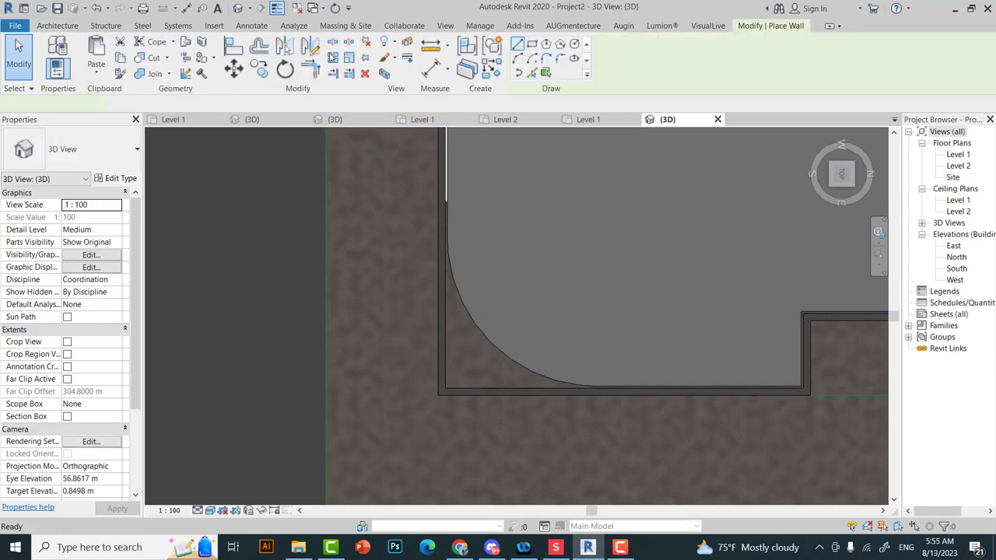
{"action": "left_click", "coordinate": [560, 59]}
{"action": "left_click", "coordinate": [441, 296]}
{"action": "left_click", "coordinate": [736, 389]}
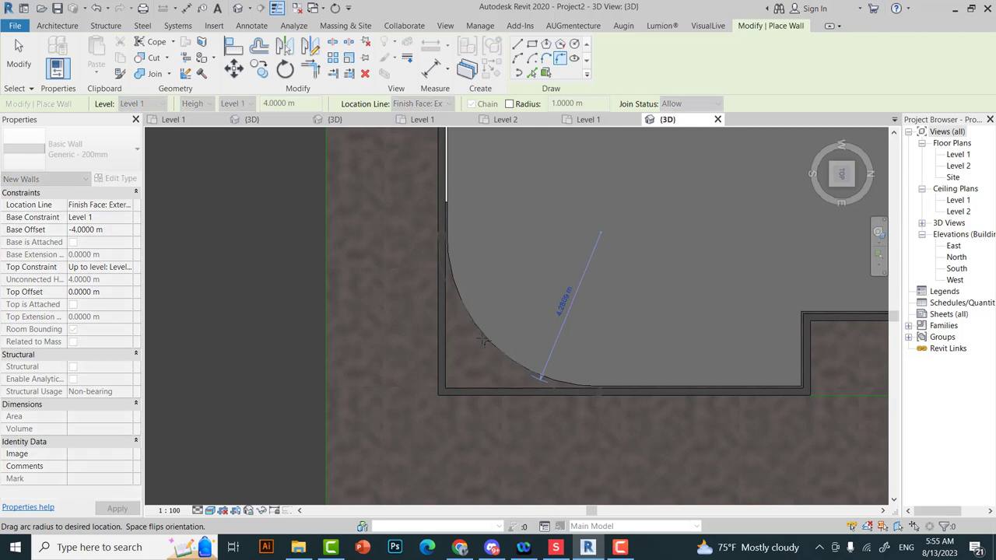
{"action": "left_click", "coordinate": [486, 346]}
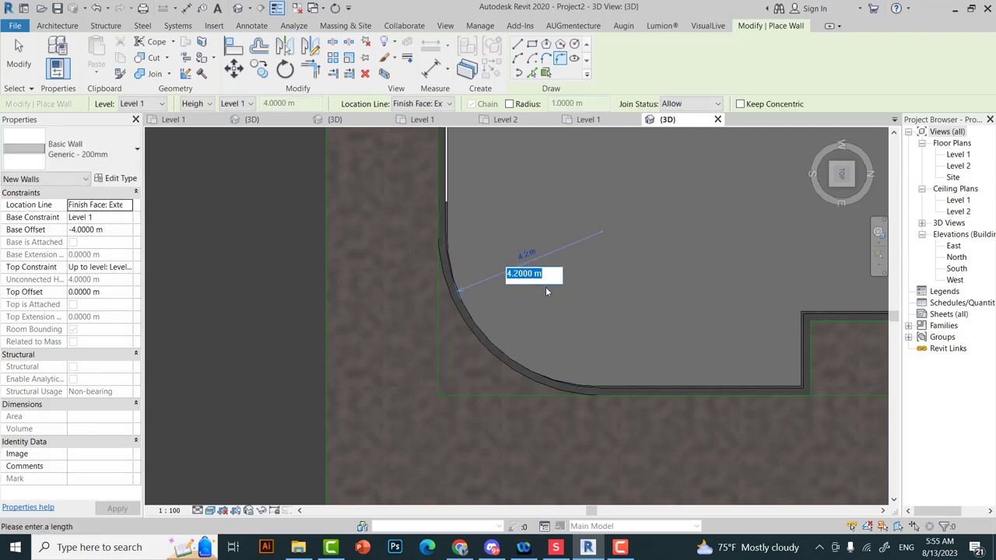
- Set the curved wall's radius to 4 m after trying 4.75 and 4.5
{"action": "type", "text": "4."}
{"action": "type", "text": "75"}
{"action": "key", "text": "Return"}
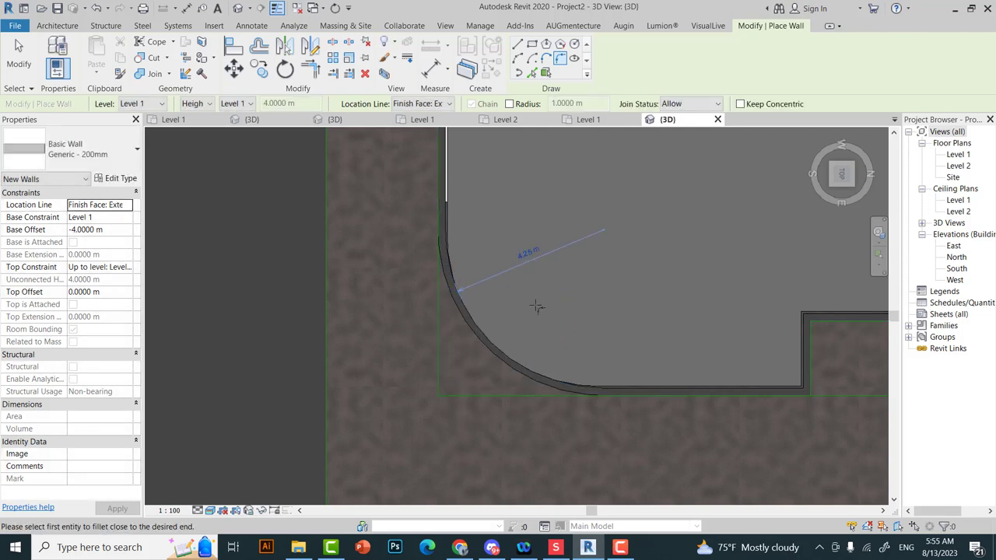
{"action": "type", "text": "4.5"}
{"action": "key", "text": "Return"}
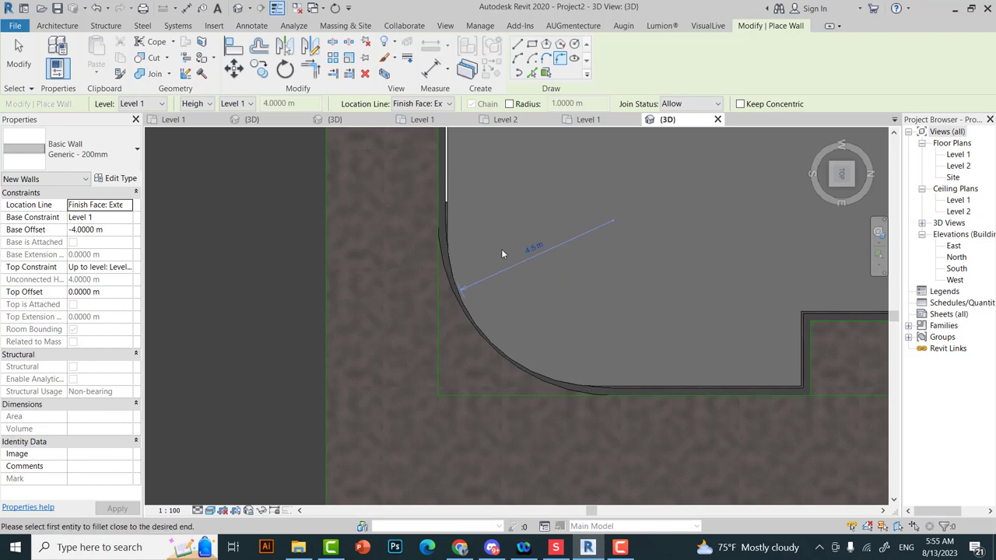
{"action": "type", "text": "4"}
{"action": "key", "text": "Return"}
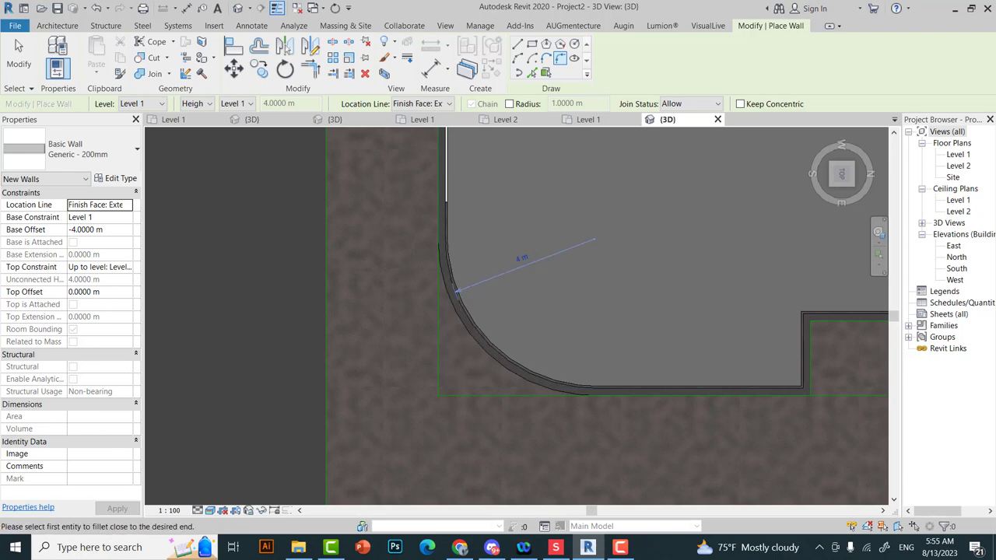
{"action": "key", "text": "Escape"}
{"action": "key", "text": "Escape"}
{"action": "scroll", "coordinate": [578, 356], "scroll_direction": "up", "scroll_amount": 2}
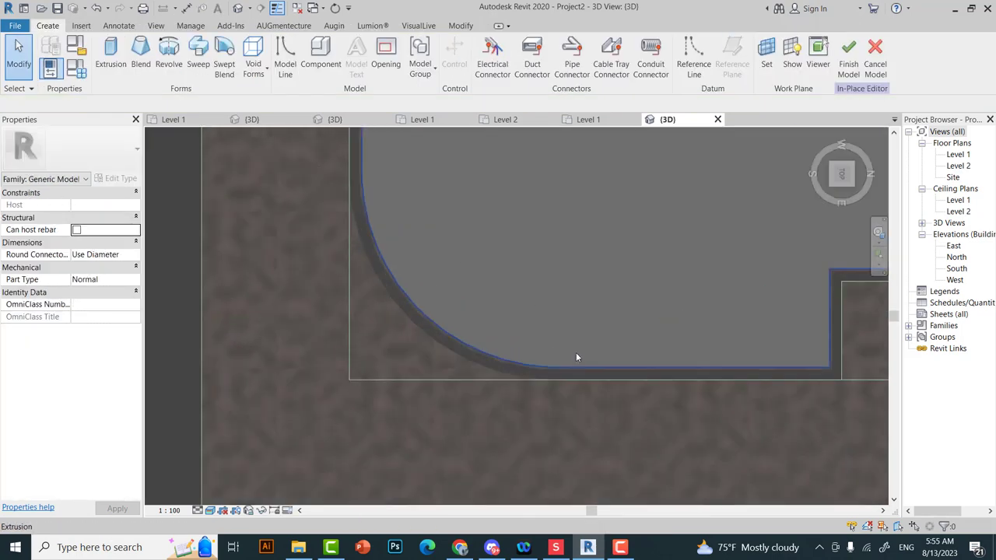
{"action": "scroll", "coordinate": [529, 381], "scroll_direction": "up", "scroll_amount": 3}
{"action": "scroll", "coordinate": [460, 373], "scroll_direction": "down", "scroll_amount": 3}
{"action": "left_click", "coordinate": [849, 59]}
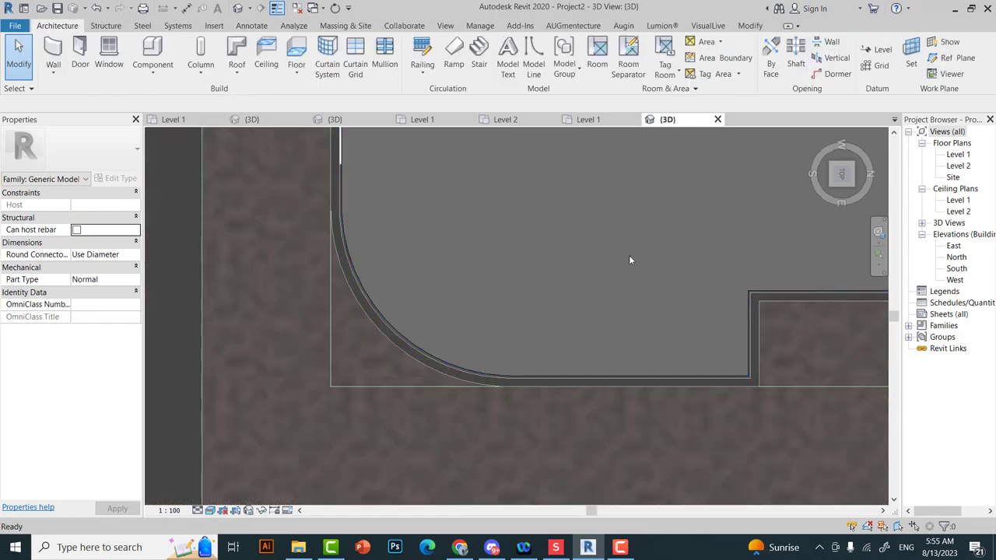
{"action": "scroll", "coordinate": [428, 364], "scroll_direction": "up", "scroll_amount": 3}
- Make the Generic - 200mm wall type's structure layer 0.3 m thick
{"action": "left_click", "coordinate": [428, 369]}
{"action": "scroll", "coordinate": [428, 369], "scroll_direction": "down", "scroll_amount": 2}
{"action": "left_click", "coordinate": [121, 178]}
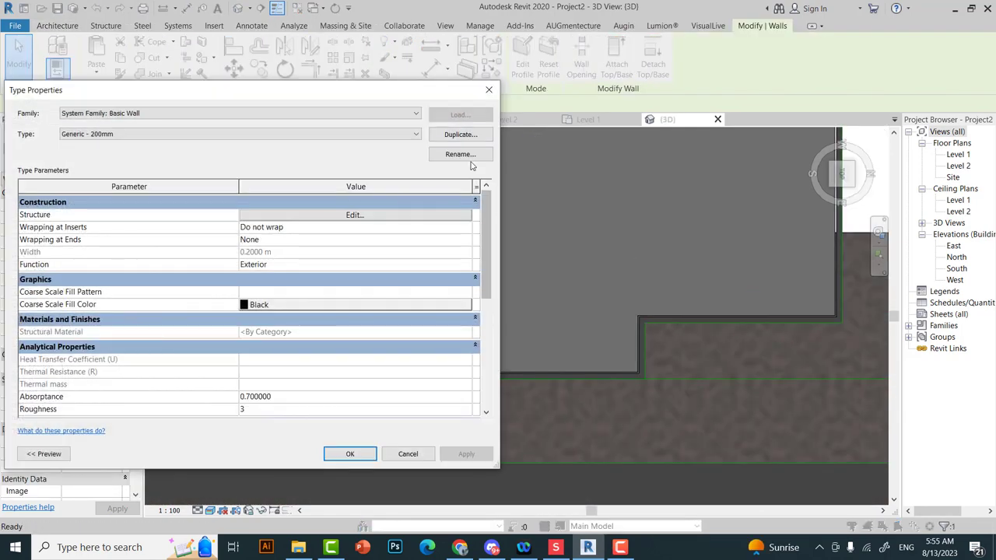
{"action": "left_click", "coordinate": [356, 212]}
{"action": "left_click", "coordinate": [306, 213]}
{"action": "type", "text": ".3"}
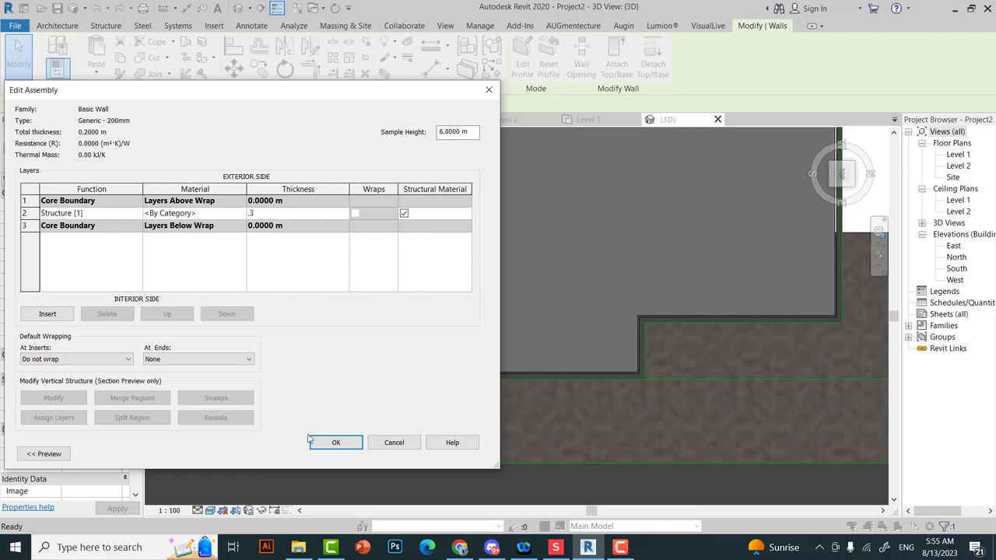
{"action": "left_click", "coordinate": [335, 443]}
{"action": "left_click", "coordinate": [349, 454]}
{"action": "scroll", "coordinate": [451, 430], "scroll_direction": "up", "scroll_amount": 2}
{"action": "scroll", "coordinate": [540, 406], "scroll_direction": "up", "scroll_amount": 2}
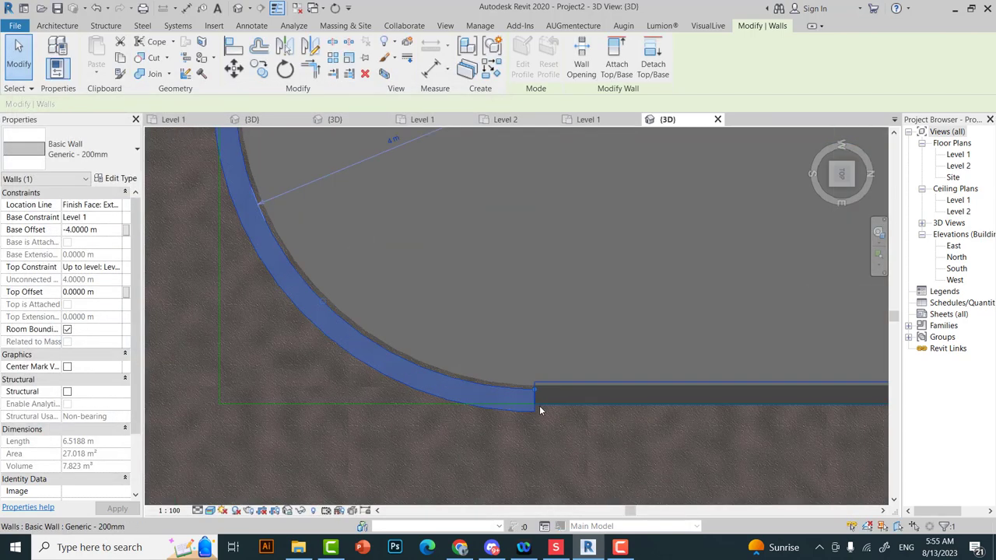
{"action": "scroll", "coordinate": [361, 318], "scroll_direction": "down", "scroll_amount": 1}
{"action": "scroll", "coordinate": [321, 334], "scroll_direction": "down", "scroll_amount": 1}
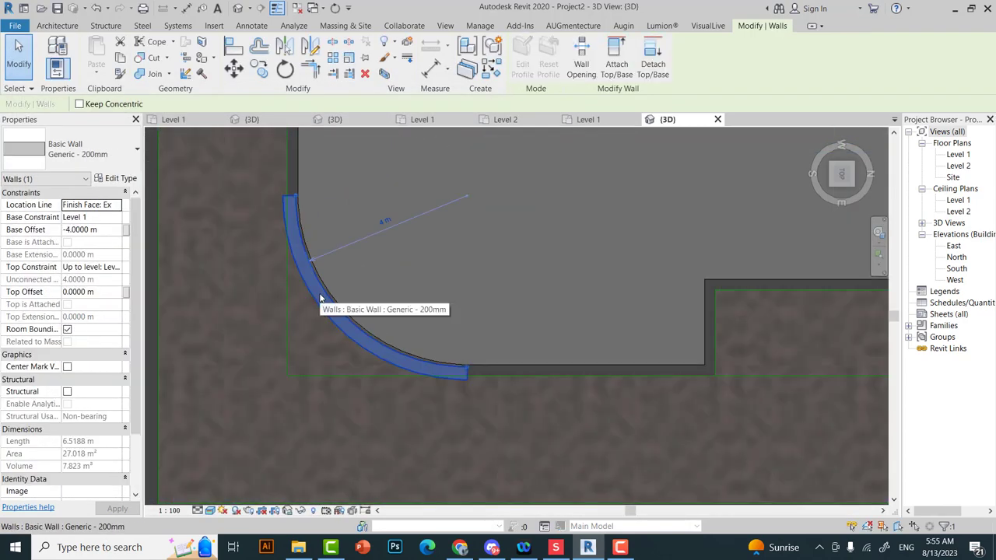
- Delete the curved wall and redraw it with WA along the block's rounded corner
{"action": "key", "text": "Delete"}
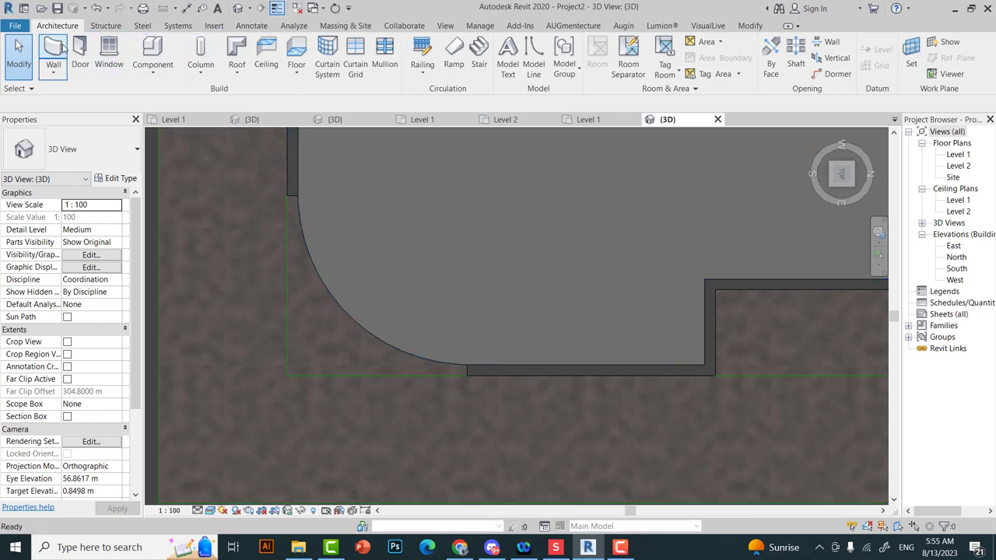
{"action": "key", "text": "w"}
{"action": "key", "text": "a"}
{"action": "left_click", "coordinate": [488, 371]}
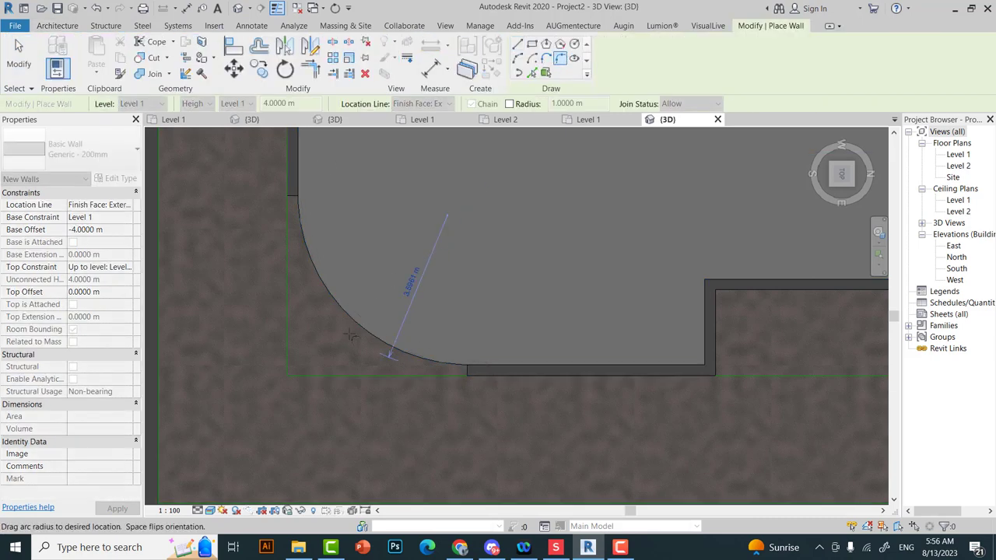
{"action": "left_click", "coordinate": [353, 331]}
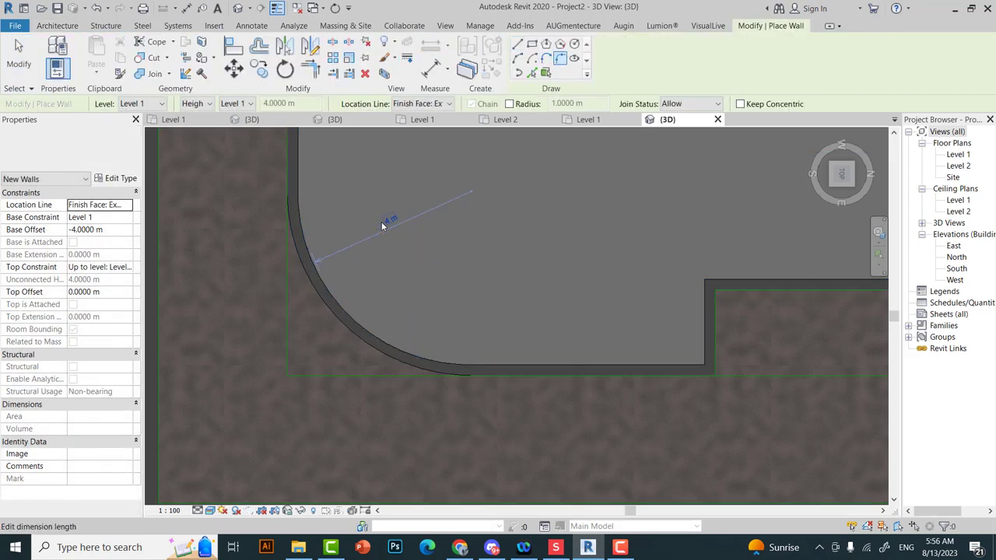
{"action": "key", "text": "Escape"}
{"action": "key", "text": "Escape"}
{"action": "scroll", "coordinate": [465, 274], "scroll_direction": "down", "scroll_amount": 2}
{"action": "scroll", "coordinate": [511, 197], "scroll_direction": "down", "scroll_amount": 2}
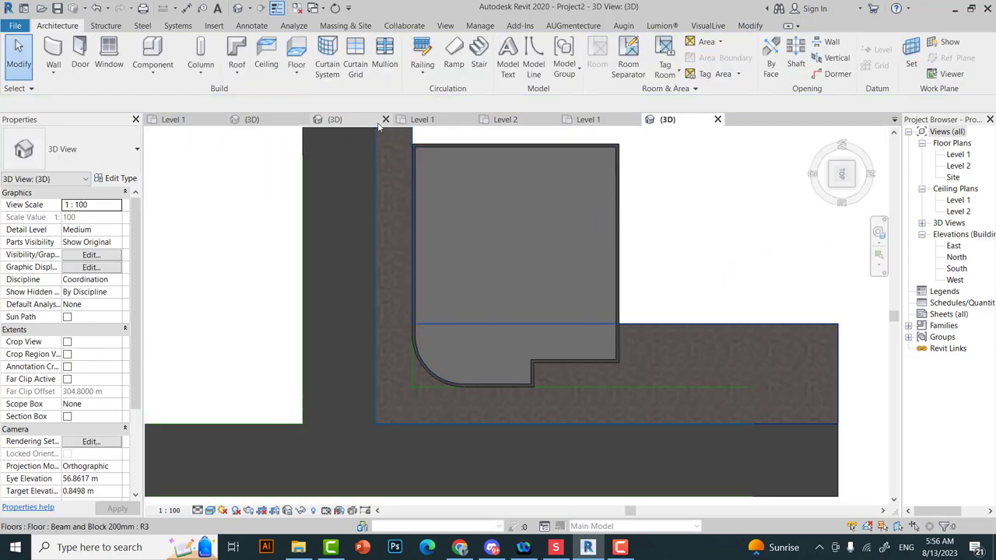
- In the Level 1 plan, draw a horizontal and two vertical reference planes beside the building
{"action": "left_click", "coordinate": [813, 161]}
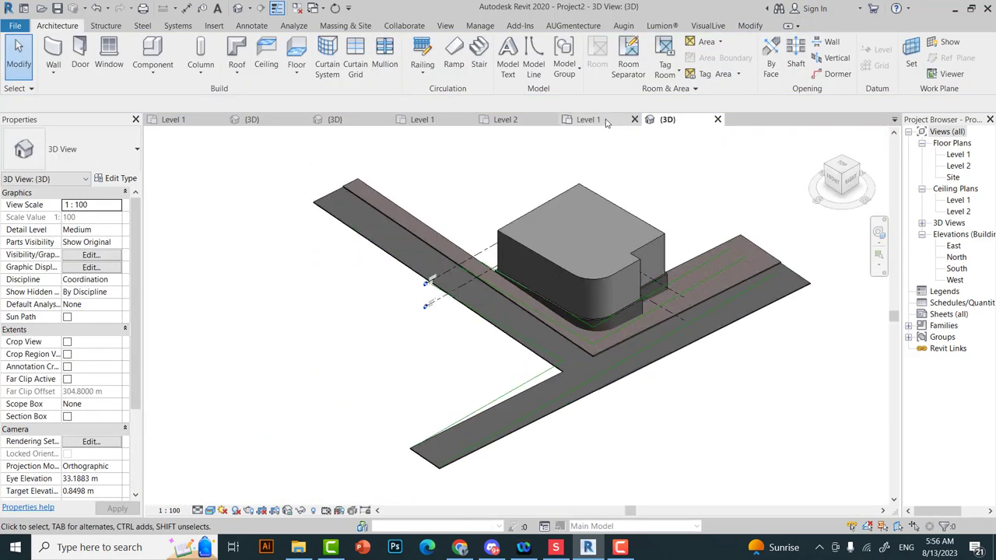
{"action": "left_click", "coordinate": [589, 119]}
{"action": "scroll", "coordinate": [591, 351], "scroll_direction": "down", "scroll_amount": 2}
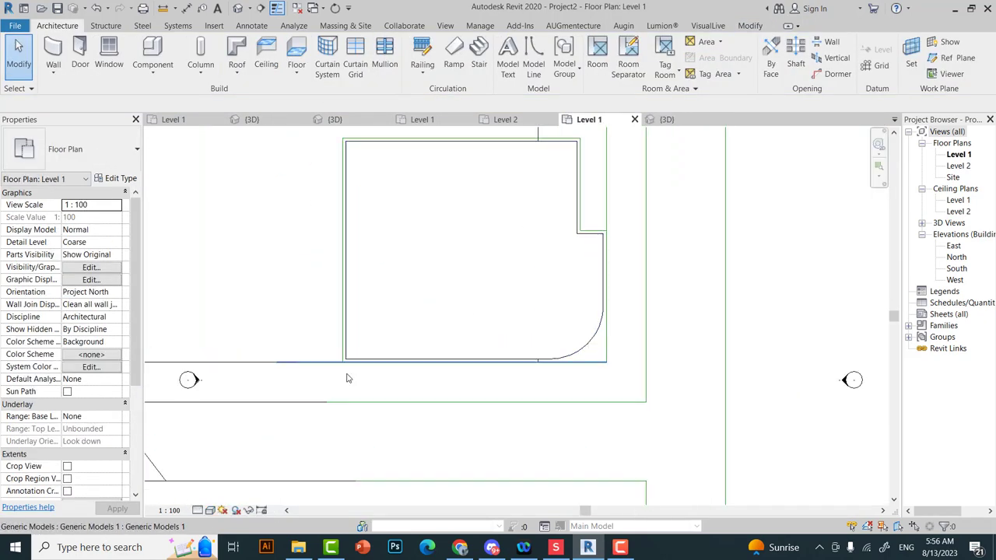
{"action": "left_click", "coordinate": [953, 61]}
{"action": "scroll", "coordinate": [355, 379], "scroll_direction": "up", "scroll_amount": 2}
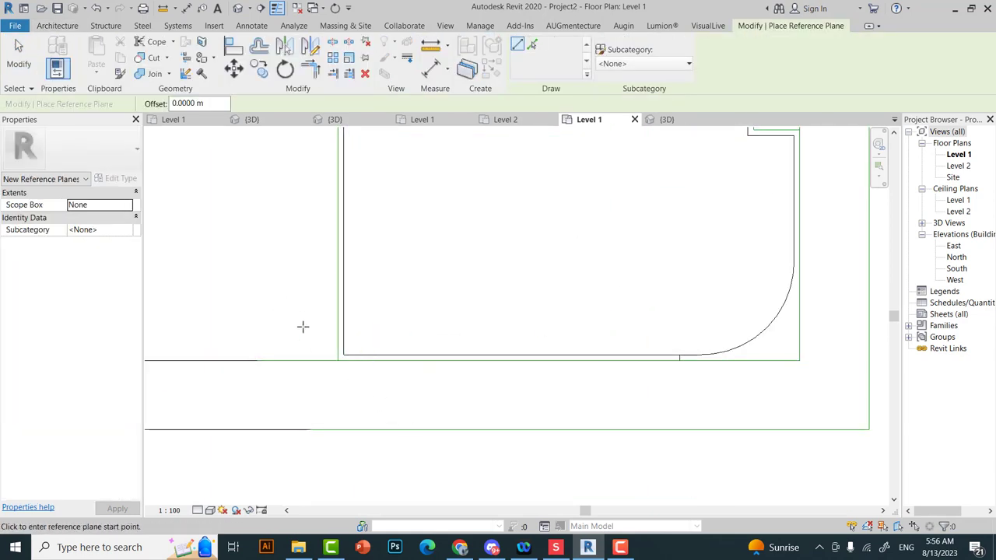
{"action": "left_click", "coordinate": [412, 330]}
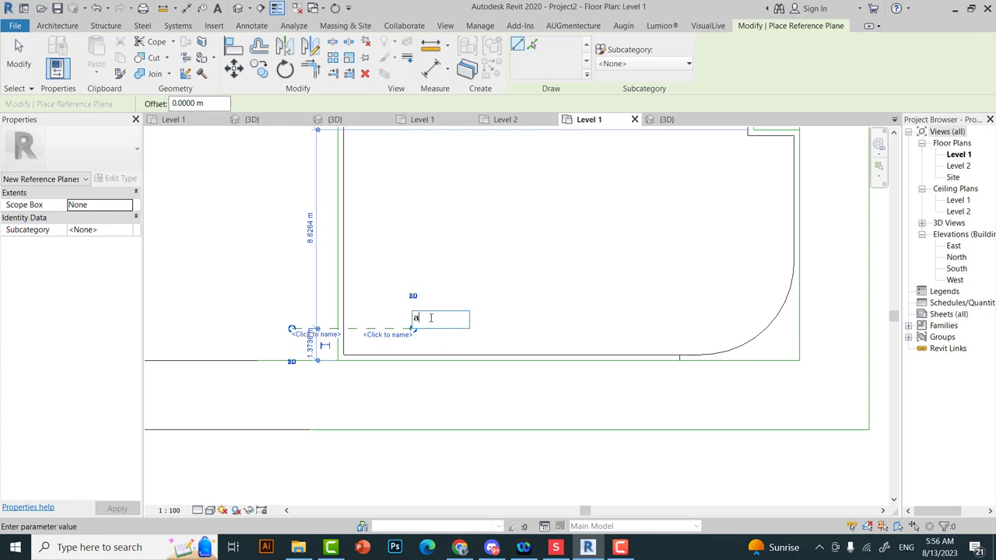
{"action": "left_click", "coordinate": [385, 302]}
{"action": "left_click", "coordinate": [385, 407]}
{"action": "scroll", "coordinate": [351, 389], "scroll_direction": "up", "scroll_amount": 1}
{"action": "scroll", "coordinate": [351, 389], "scroll_direction": "up", "scroll_amount": 1}
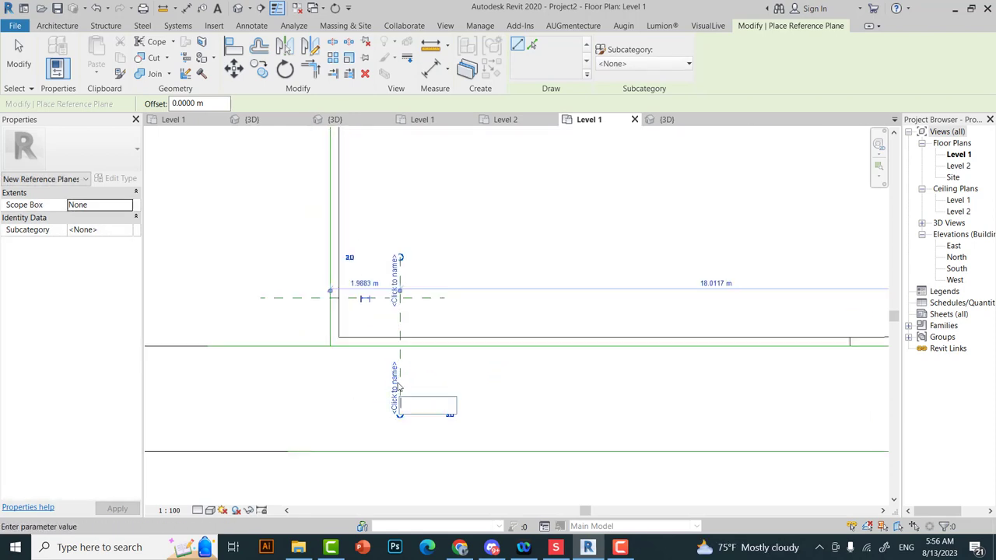
{"action": "type", "text": "A2"}
{"action": "key", "text": "Return"}
{"action": "key", "text": "Escape"}
{"action": "key", "text": "Escape"}
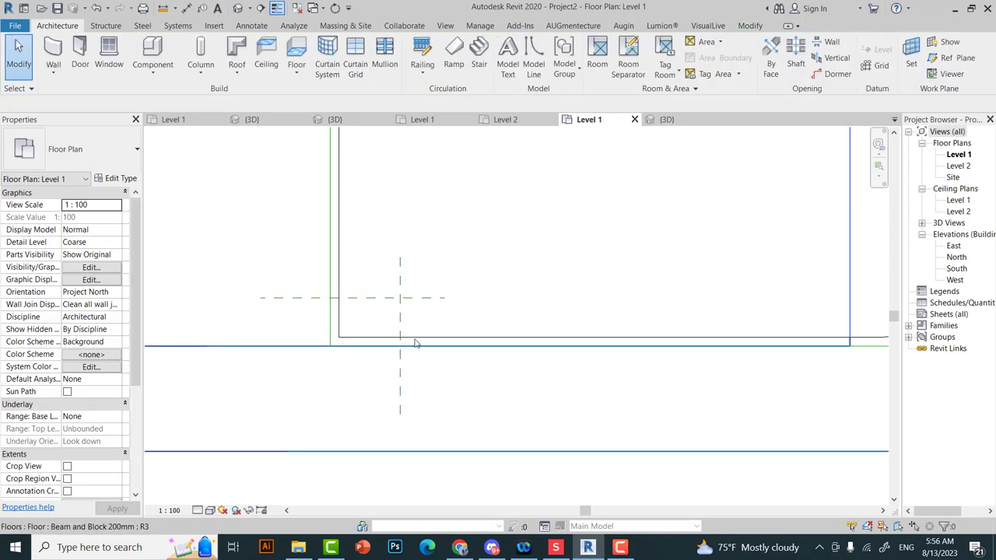
{"action": "scroll", "coordinate": [399, 320], "scroll_direction": "up", "scroll_amount": 2}
- Copy reference plane A2 repeatedly at 1 m spacing along the building's south edge
{"action": "left_click", "coordinate": [397, 313]}
{"action": "key", "text": "c"}
{"action": "key", "text": "o"}
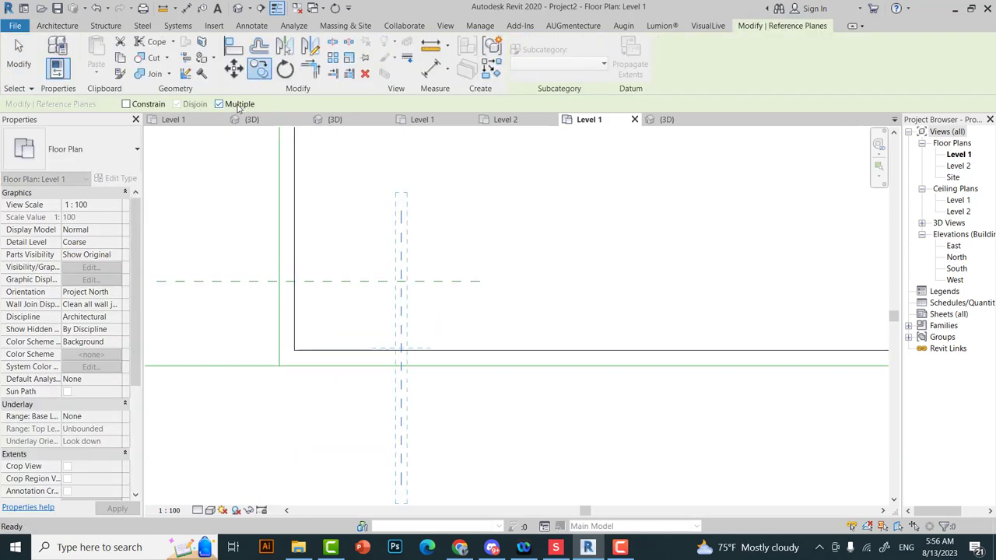
{"action": "left_click", "coordinate": [400, 317]}
{"action": "left_click", "coordinate": [340, 317]}
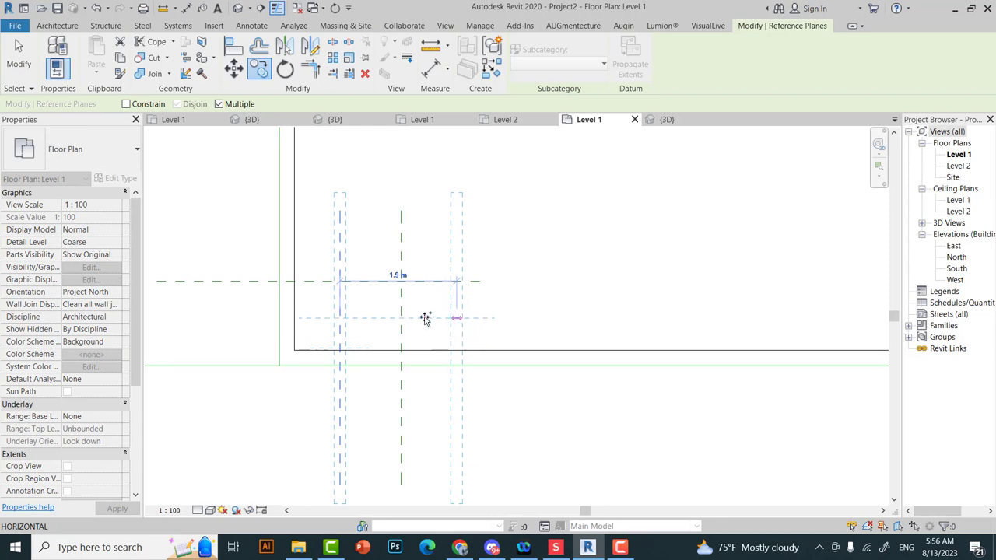
{"action": "scroll", "coordinate": [482, 318], "scroll_direction": "down", "scroll_amount": 3}
{"action": "type", "text": "2"}
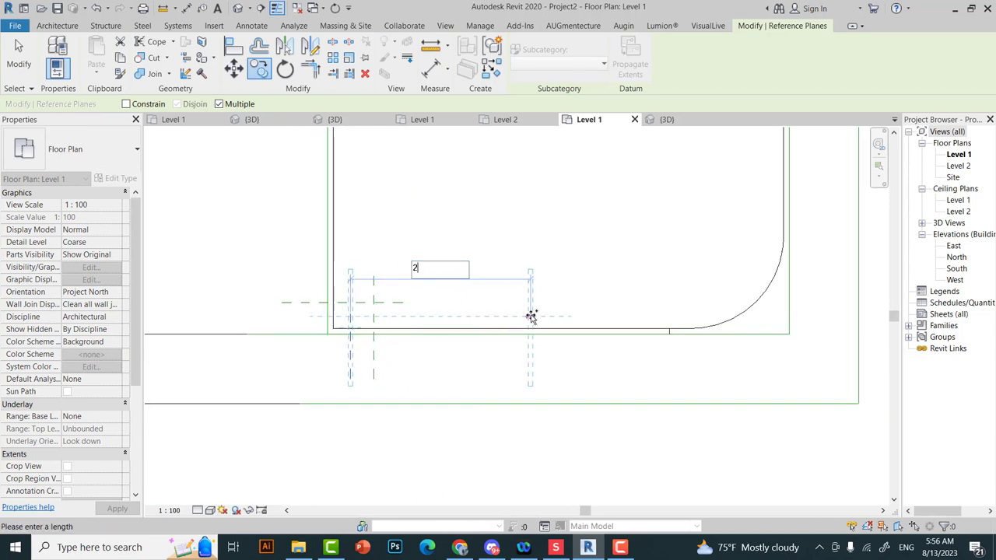
{"action": "type", "text": "1"}
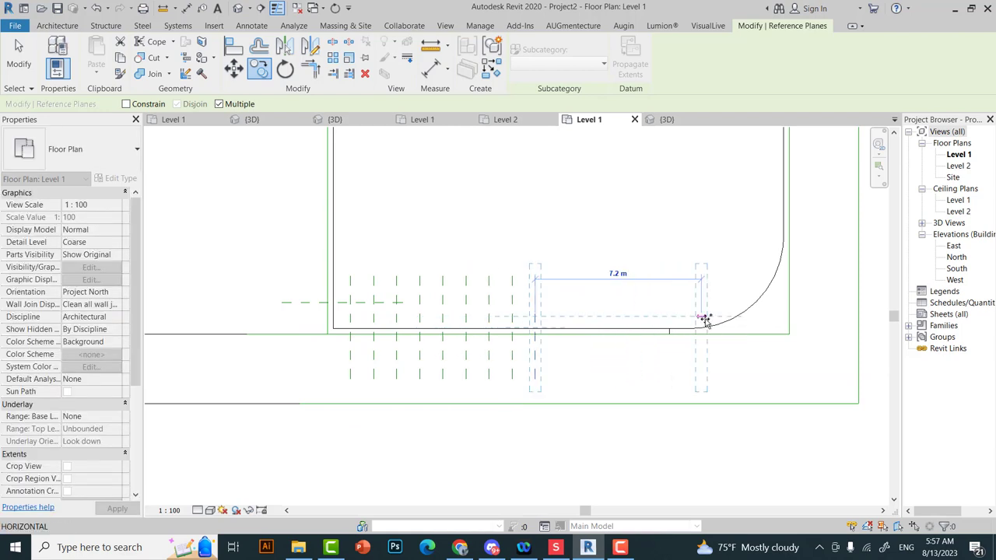
{"action": "type", "text": "1"}
{"action": "key", "text": "Return"}
{"action": "key", "text": "Escape"}
{"action": "key", "text": "Escape"}
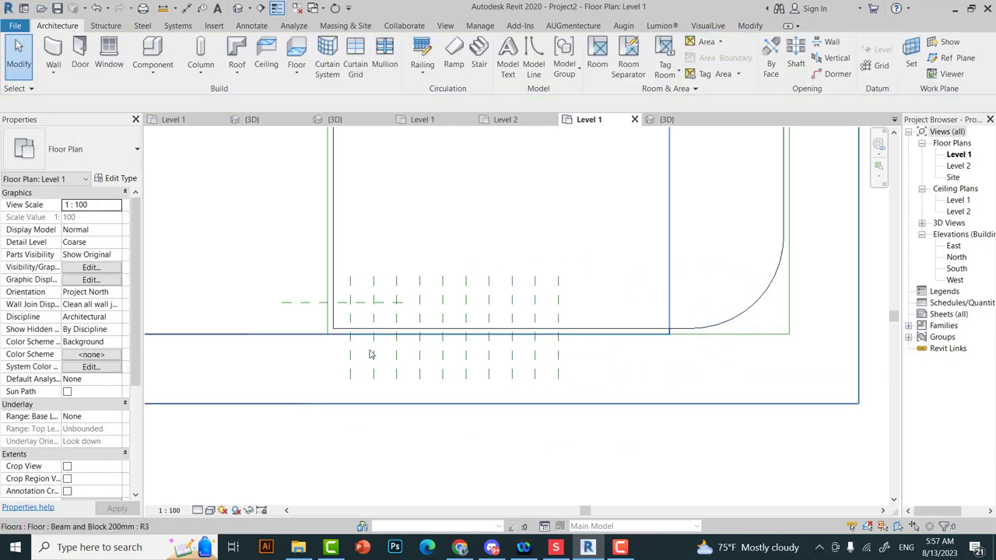
- Delete the surplus vertical reference planes, abandoning a further copy of two planes
{"action": "left_click", "coordinate": [374, 355]}
{"action": "left_click", "coordinate": [419, 355], "text": "ctrl"}
{"action": "key", "text": "Delete"}
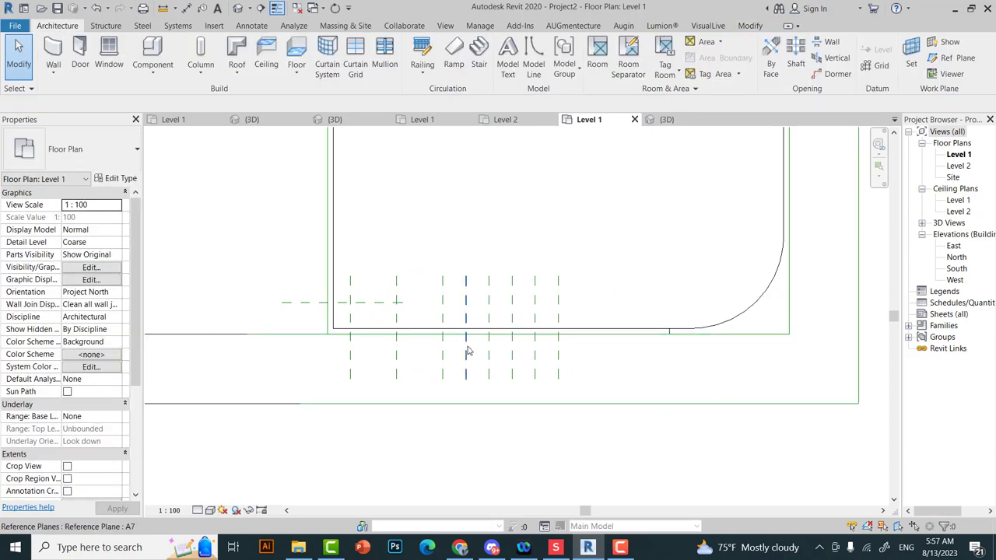
{"action": "key", "text": "ctrl+z"}
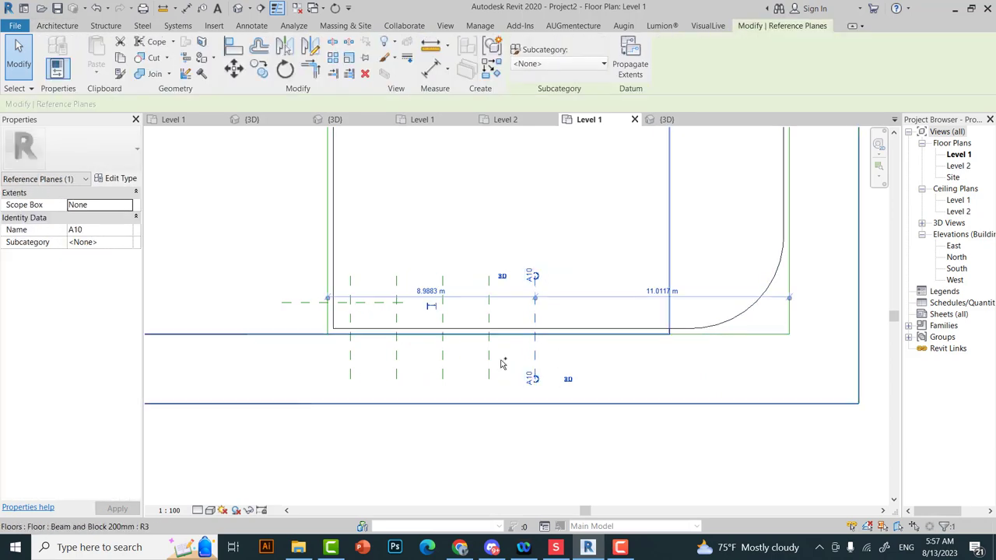
{"action": "left_click_drag", "start_coordinate": [502, 364], "coordinate": [446, 350]}
{"action": "left_click", "coordinate": [259, 69]}
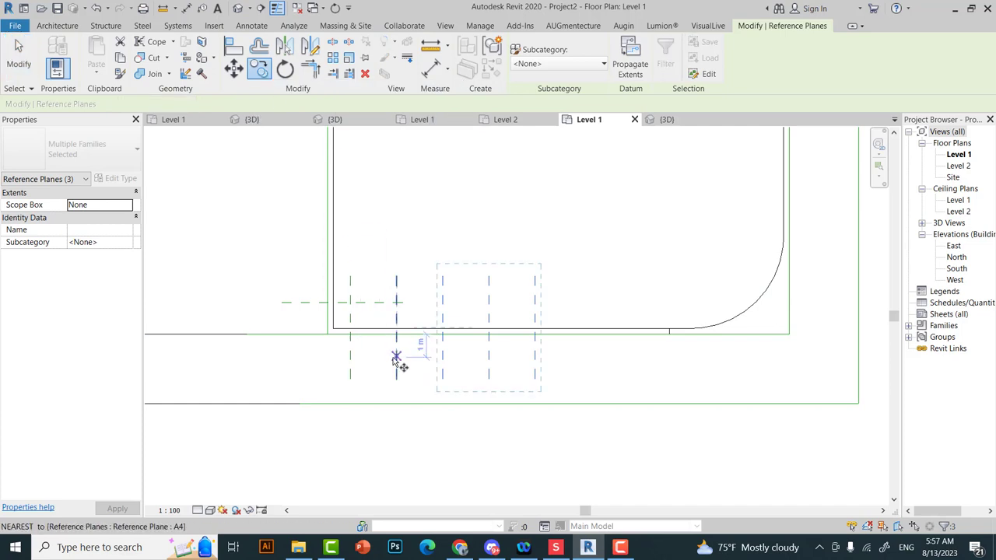
{"action": "left_click", "coordinate": [535, 356]}
{"action": "key", "text": "Escape"}
{"action": "key", "text": "Escape"}
- Select the reference plane at the curved corner and begin, then cancel, a rotation
{"action": "middle_click_drag", "start_coordinate": [663, 299], "coordinate": [563, 367]}
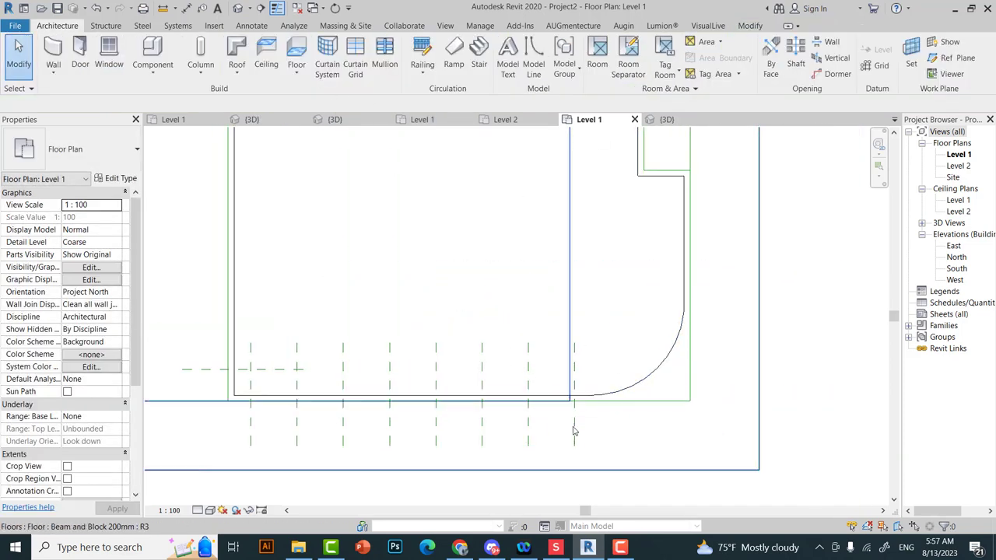
{"action": "left_click", "coordinate": [573, 436]}
{"action": "left_click", "coordinate": [284, 70]}
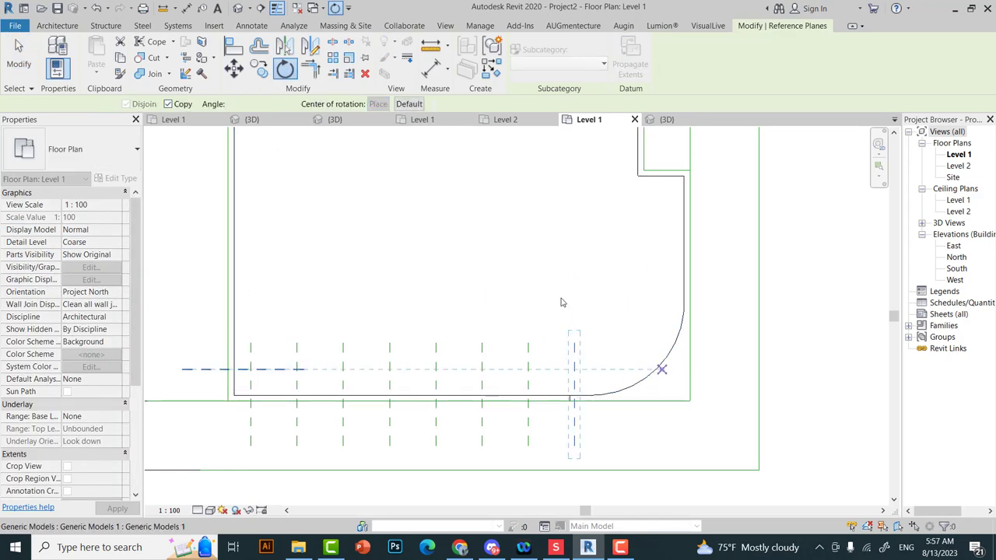
{"action": "key", "text": "Escape"}
{"action": "key", "text": "Escape"}
- Draw a 135° diagonal model line, about 4.2 m long, from the rounded corner inward
{"action": "left_click", "coordinate": [534, 59]}
{"action": "left_click", "coordinate": [658, 365]}
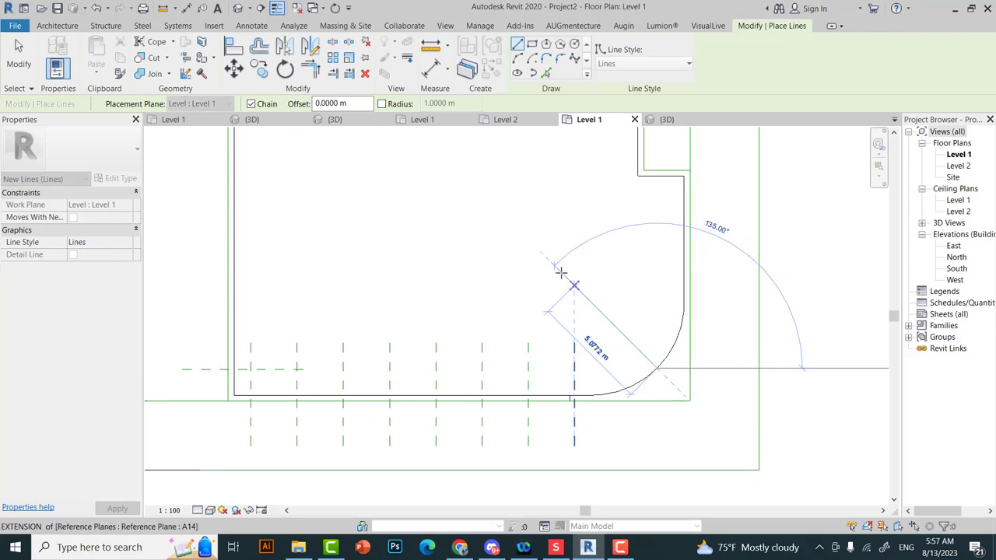
{"action": "key", "text": "Escape"}
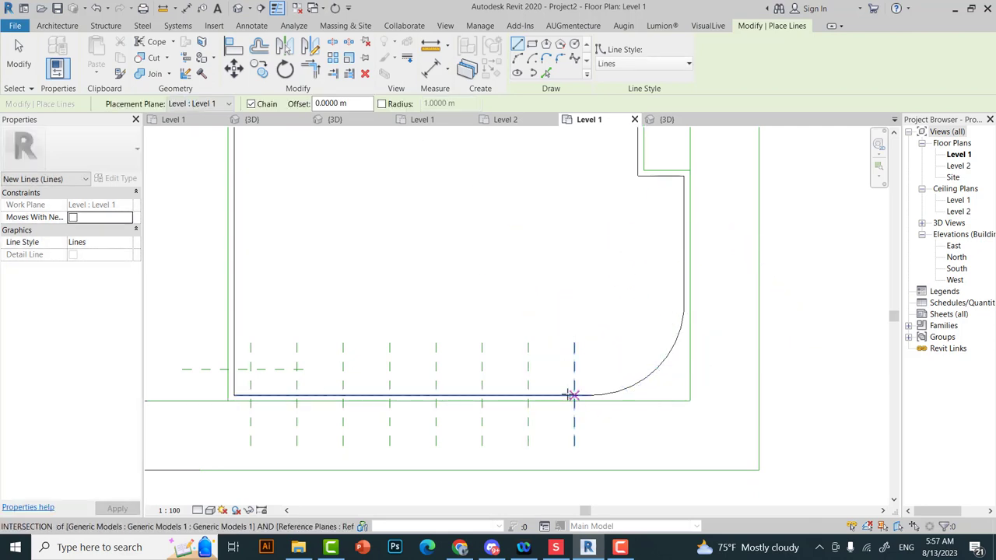
{"action": "scroll", "coordinate": [572, 385], "scroll_direction": "up", "scroll_amount": 2}
{"action": "left_click", "coordinate": [734, 327]}
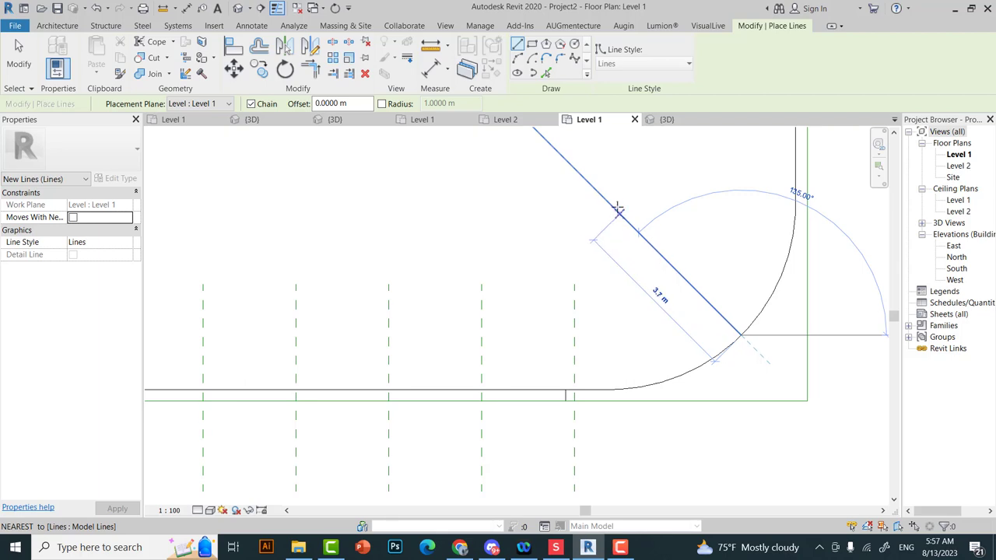
{"action": "scroll", "coordinate": [606, 201], "scroll_direction": "up", "scroll_amount": 2}
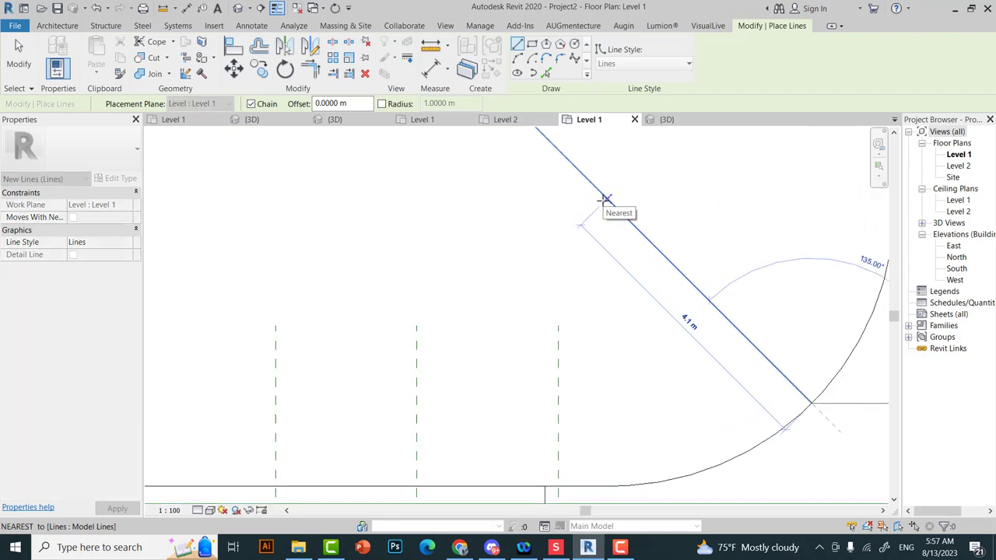
{"action": "left_click", "coordinate": [607, 201]}
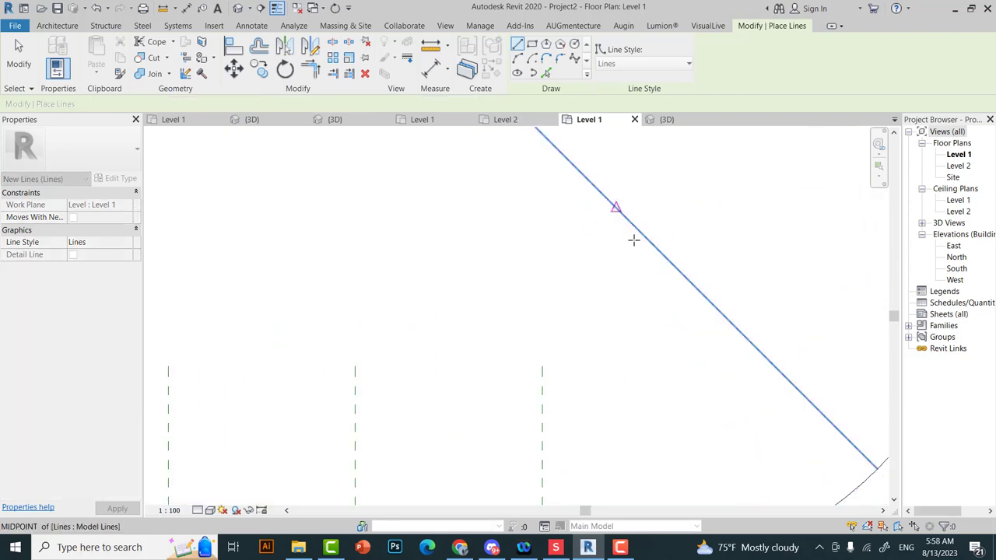
{"action": "key", "text": "Escape"}
{"action": "key", "text": "Escape"}
{"action": "scroll", "coordinate": [806, 462], "scroll_direction": "down", "scroll_amount": 2}
{"action": "scroll", "coordinate": [806, 462], "scroll_direction": "down", "scroll_amount": 1}
- Filter the corner selection to lines only, excluding floors, generic models and reference planes
{"action": "left_click", "coordinate": [779, 412]}
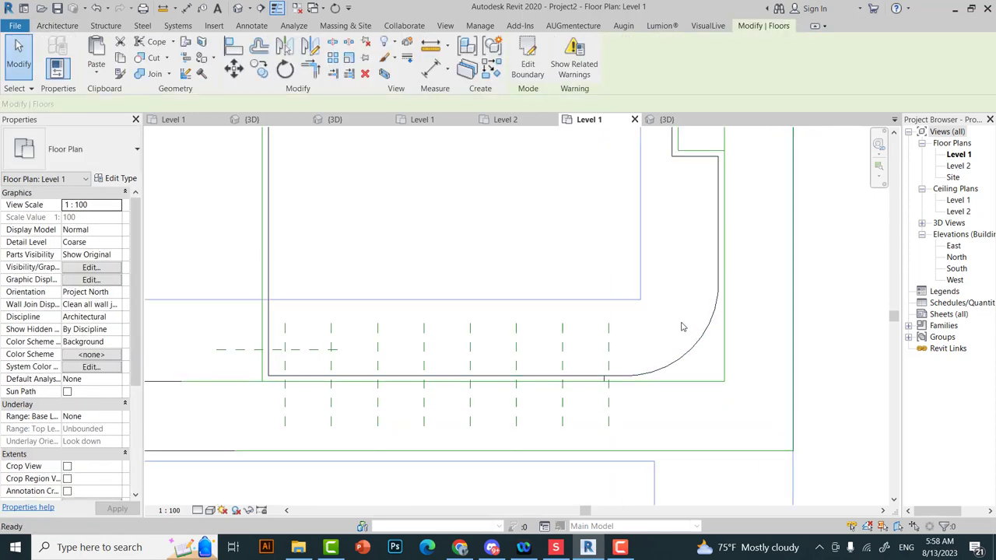
{"action": "key", "text": "Escape"}
{"action": "scroll", "coordinate": [730, 356], "scroll_direction": "down", "scroll_amount": 1}
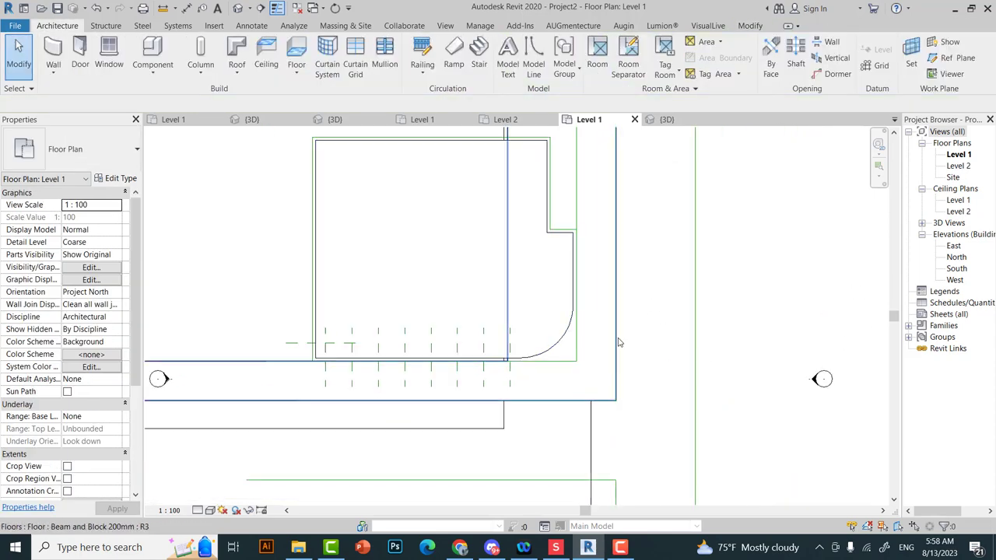
{"action": "left_click", "coordinate": [519, 316]}
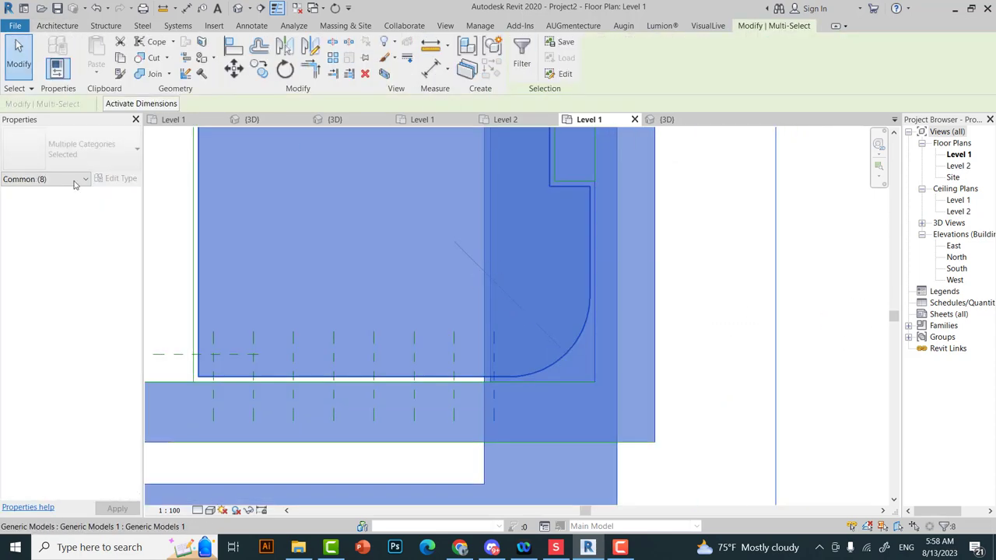
{"action": "left_click", "coordinate": [522, 54]}
{"action": "left_click", "coordinate": [452, 218]}
{"action": "left_click", "coordinate": [452, 227]}
{"action": "left_click", "coordinate": [452, 248]}
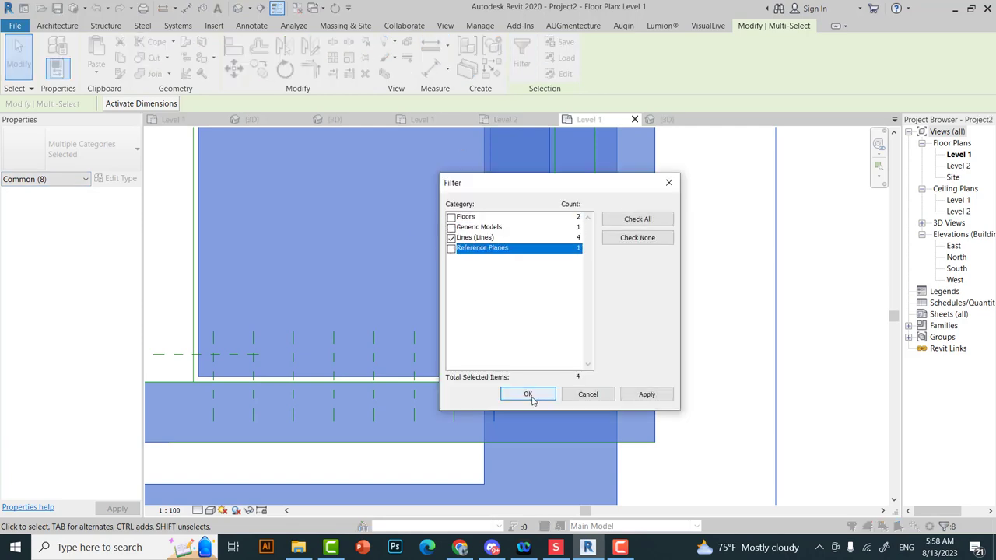
{"action": "left_click", "coordinate": [528, 395]}
- Switch the plan's visual style to Wireframe and check the diagonal line
{"action": "left_click", "coordinate": [210, 511]}
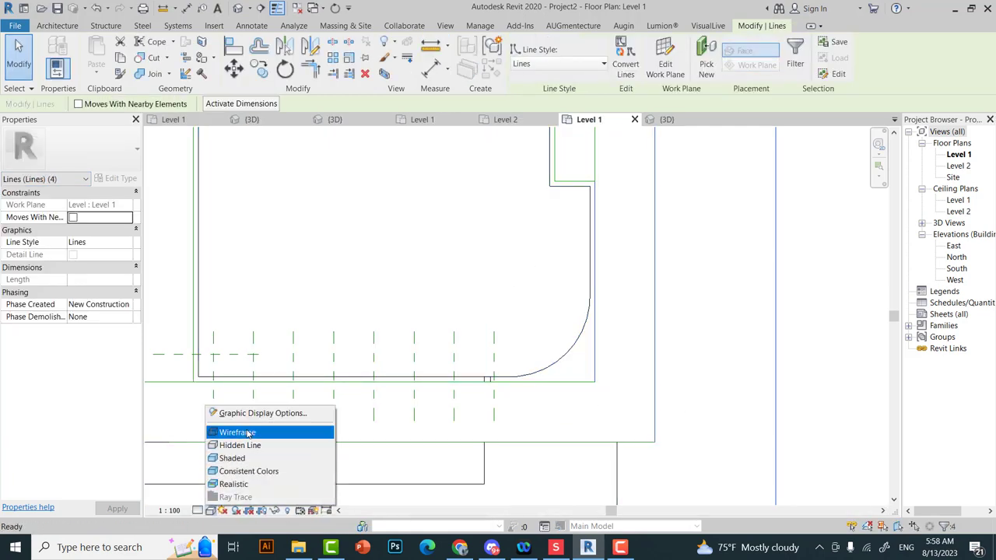
{"action": "left_click", "coordinate": [247, 434]}
{"action": "left_click", "coordinate": [464, 251]}
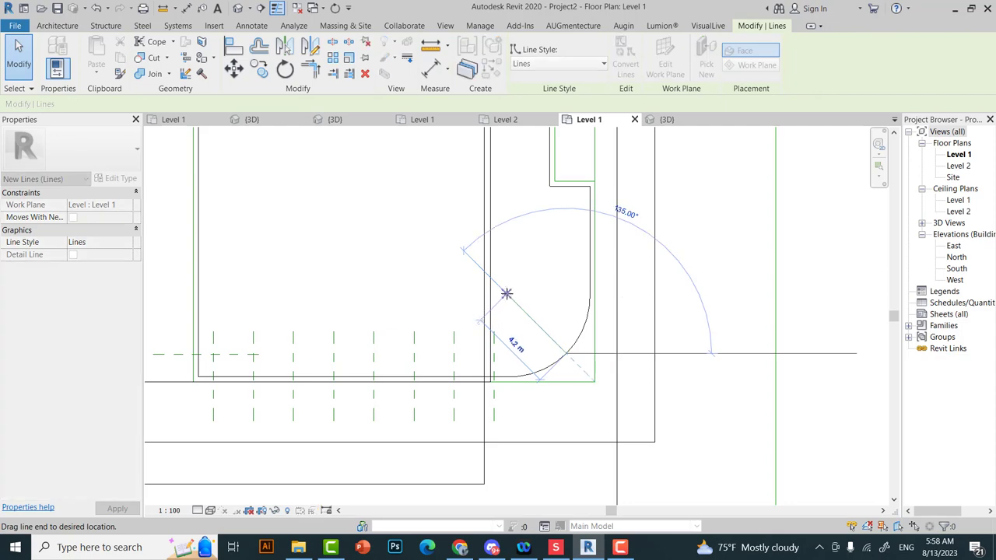
{"action": "scroll", "coordinate": [532, 315], "scroll_direction": "up", "scroll_amount": 2}
{"action": "key", "text": "Escape"}
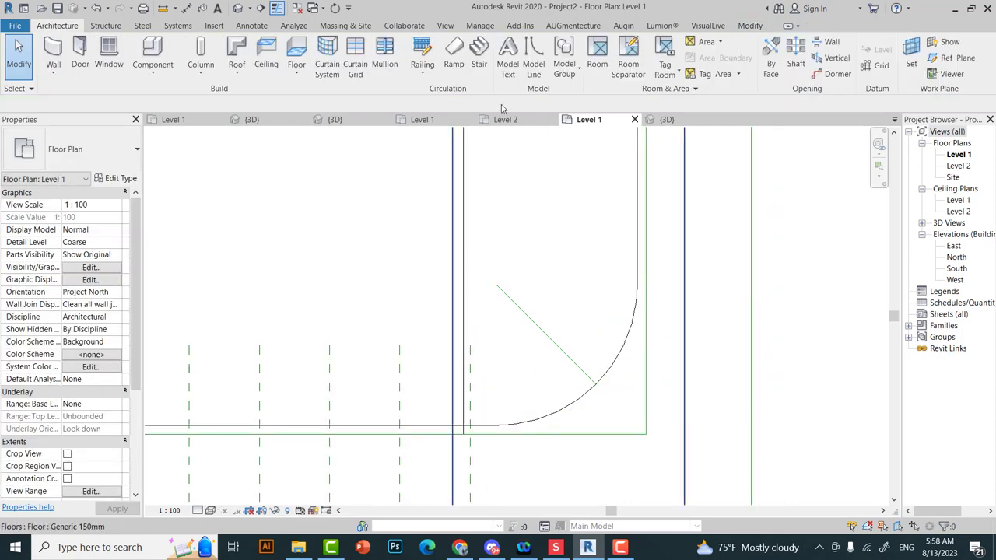
- Select the reference plane at the corner and start, then cancel, a rotation
{"action": "left_click", "coordinate": [470, 379]}
{"action": "scroll", "coordinate": [460, 327], "scroll_direction": "down", "scroll_amount": 2}
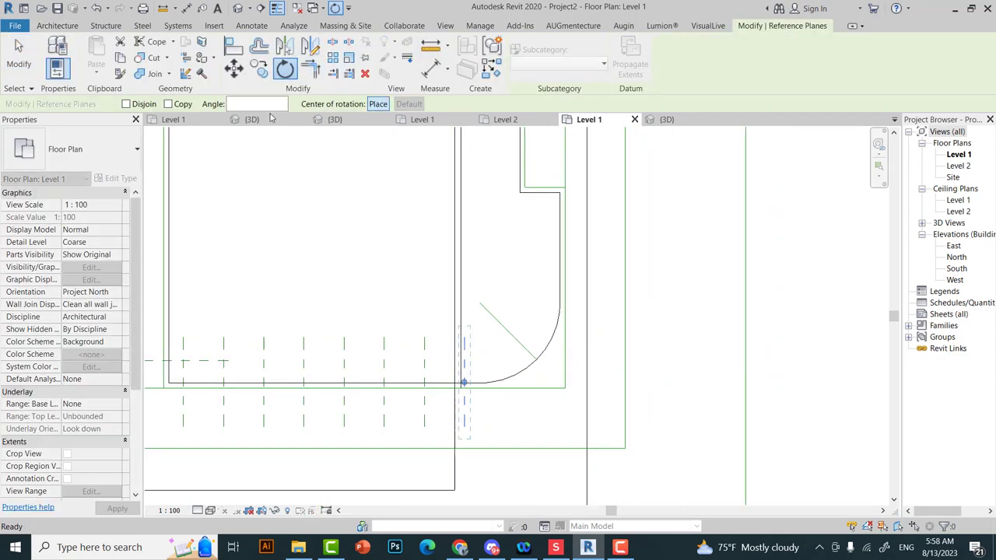
{"action": "key", "text": "space"}
{"action": "scroll", "coordinate": [483, 385], "scroll_direction": "up", "scroll_amount": 1}
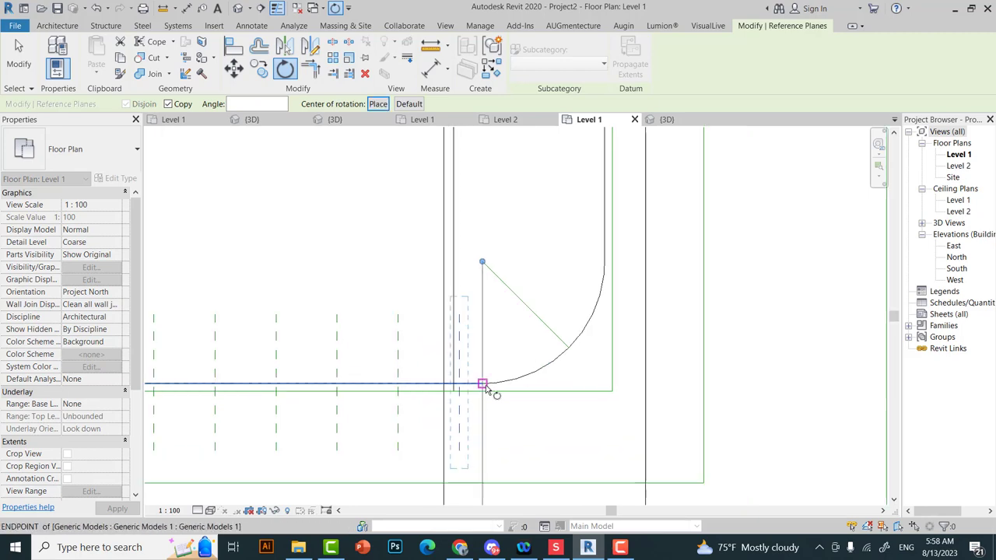
{"action": "key", "text": "Escape"}
{"action": "scroll", "coordinate": [483, 385], "scroll_direction": "down", "scroll_amount": 2}
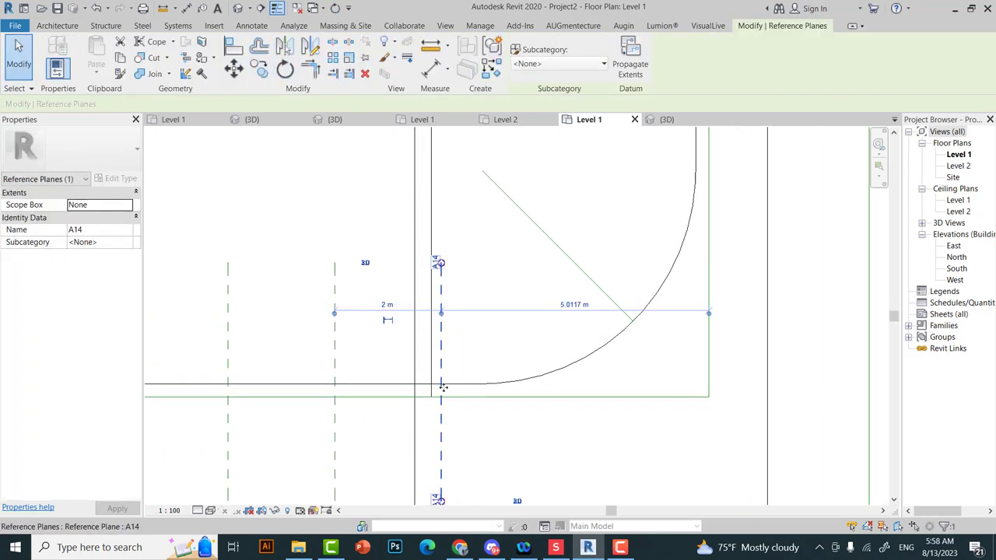
{"action": "scroll", "coordinate": [445, 390], "scroll_direction": "up", "scroll_amount": 2}
- Rotate vertical reference plane A15 to a 45° diagonal around the rounded corner
{"action": "left_click", "coordinate": [485, 385]}
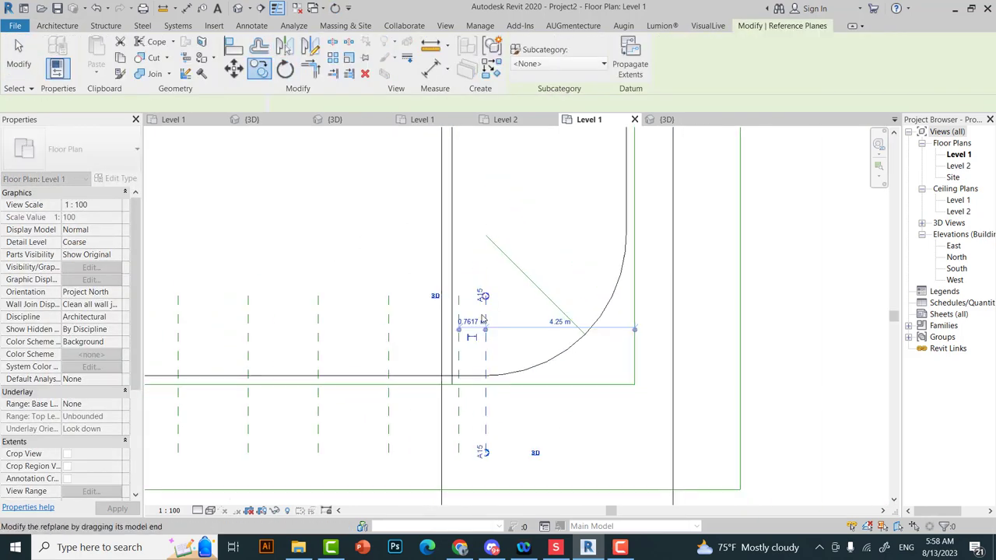
{"action": "key", "text": "r"}
{"action": "key", "text": "o"}
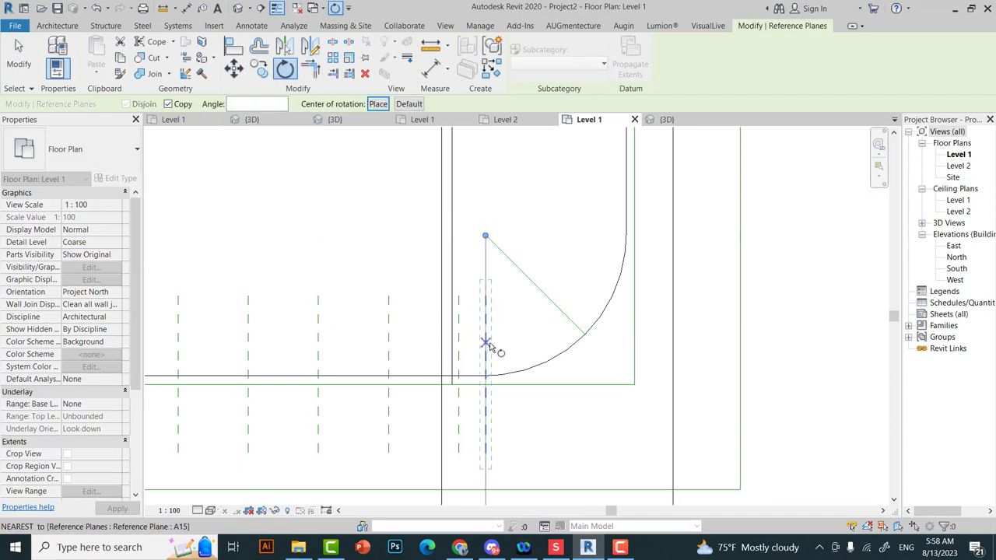
{"action": "left_click", "coordinate": [615, 329]}
{"action": "key", "text": "r"}
{"action": "key", "text": "o"}
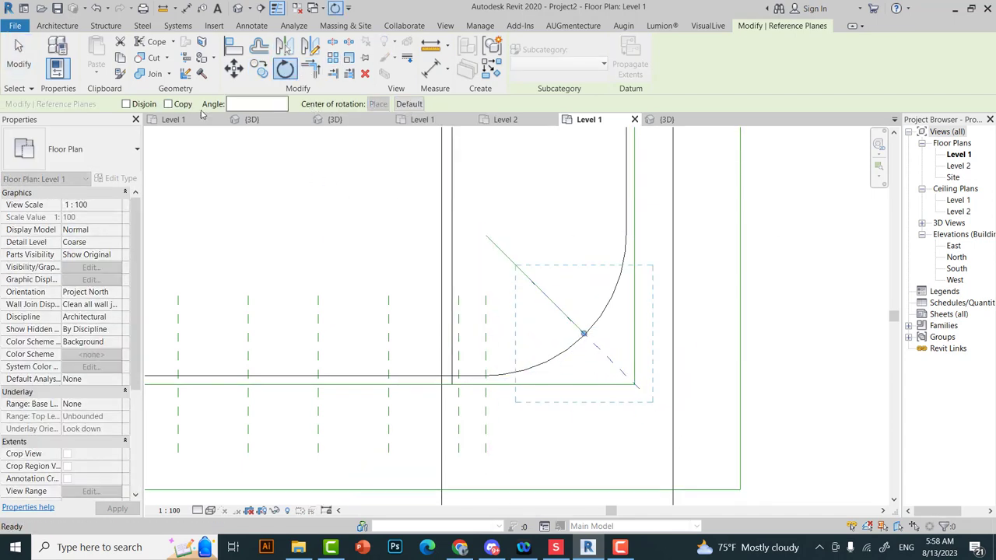
{"action": "left_click", "coordinate": [485, 235]}
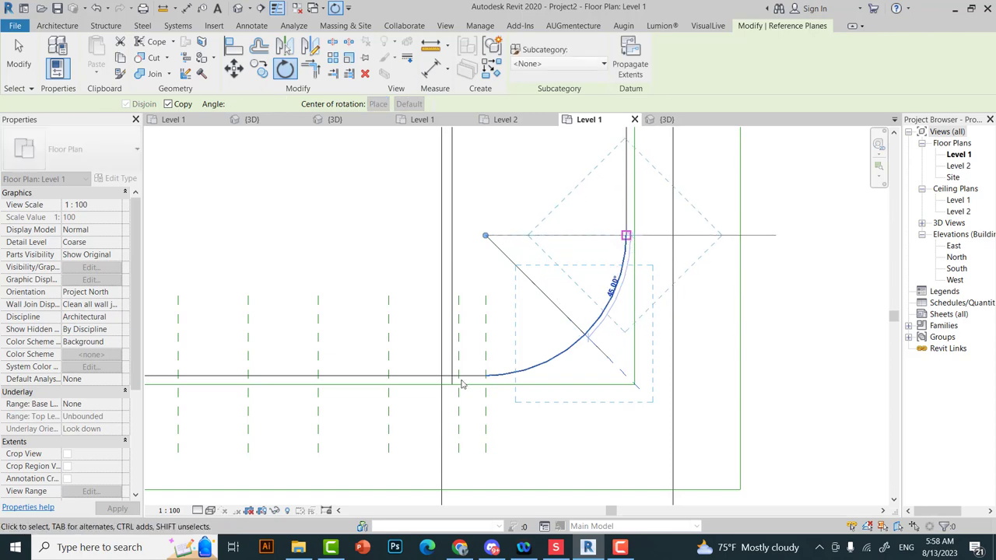
{"action": "left_click", "coordinate": [690, 171]}
{"action": "scroll", "coordinate": [705, 313], "scroll_direction": "down", "scroll_amount": 2}
- Copy the reference plane at a set offset up the right edge and check the new plane
{"action": "key", "text": "c"}
{"action": "key", "text": "o"}
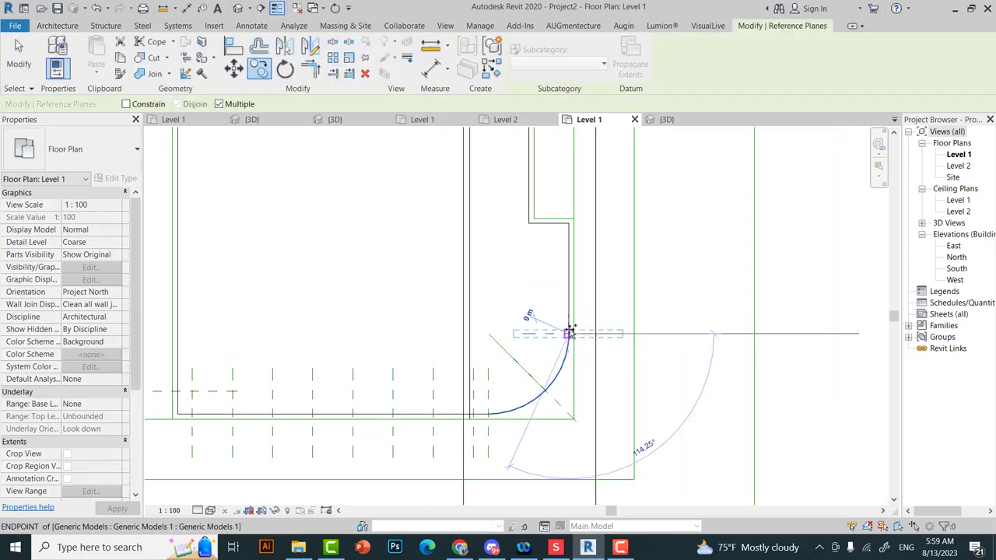
{"action": "left_click", "coordinate": [574, 334]}
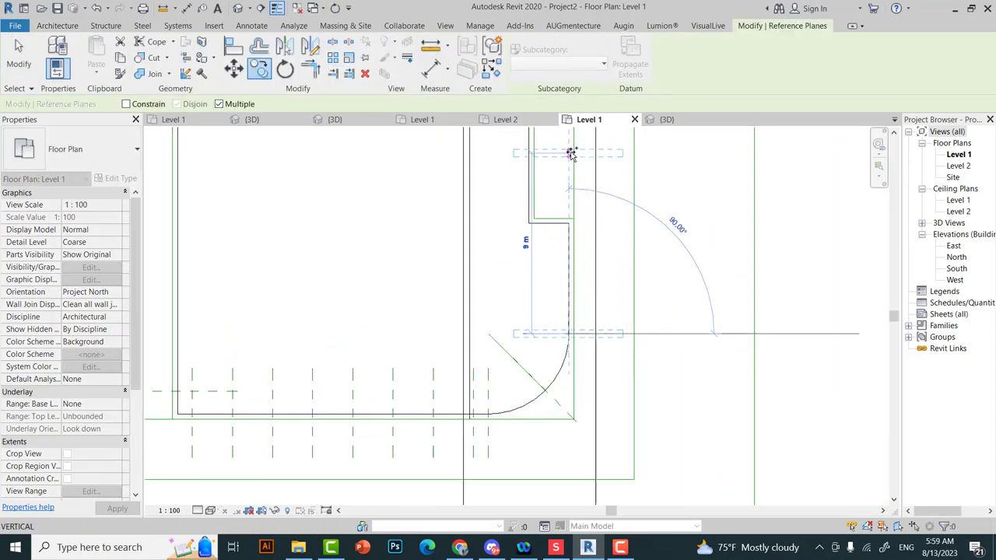
{"action": "type", "text": "2"}
{"action": "key", "text": "BackSpace"}
{"action": "scroll", "coordinate": [545, 300], "scroll_direction": "down", "scroll_amount": 2}
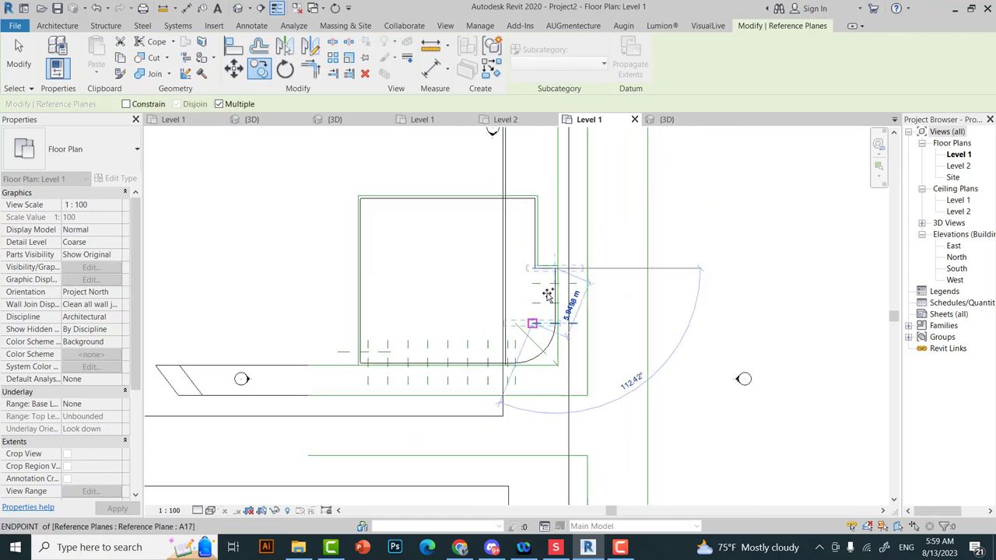
{"action": "scroll", "coordinate": [536, 269], "scroll_direction": "up", "scroll_amount": 2}
{"action": "middle_click_drag", "start_coordinate": [528, 263], "coordinate": [523, 126]}
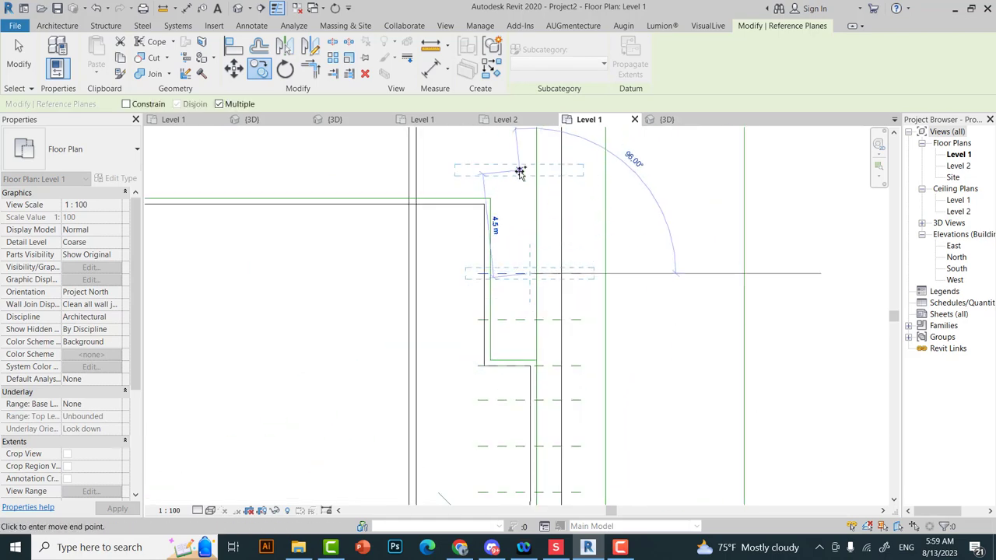
{"action": "key", "text": "Escape"}
{"action": "left_click", "coordinate": [512, 225]}
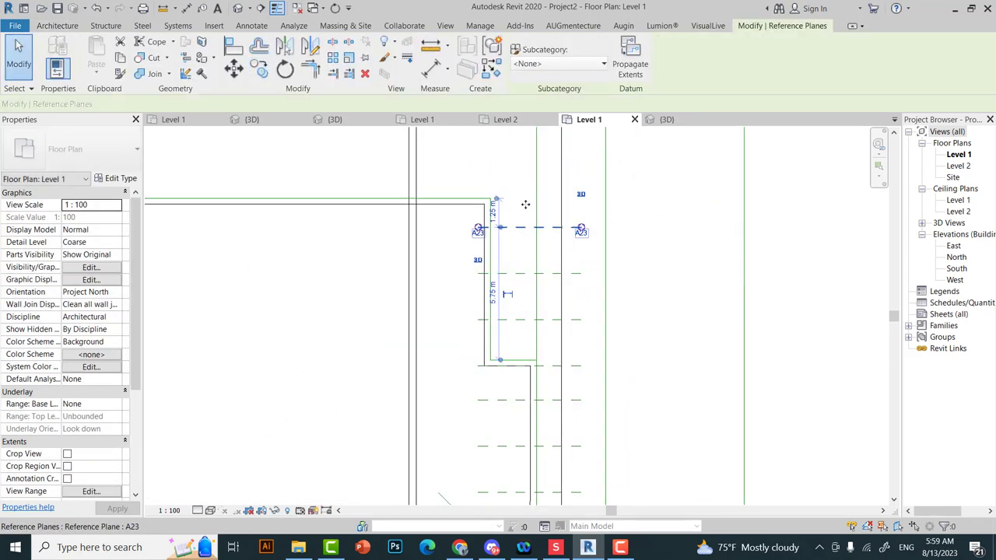
{"action": "key", "text": "Escape"}
- Clear the corner reference plane selection and switch to the {3D} view
{"action": "scroll", "coordinate": [476, 397], "scroll_direction": "up", "scroll_amount": 2}
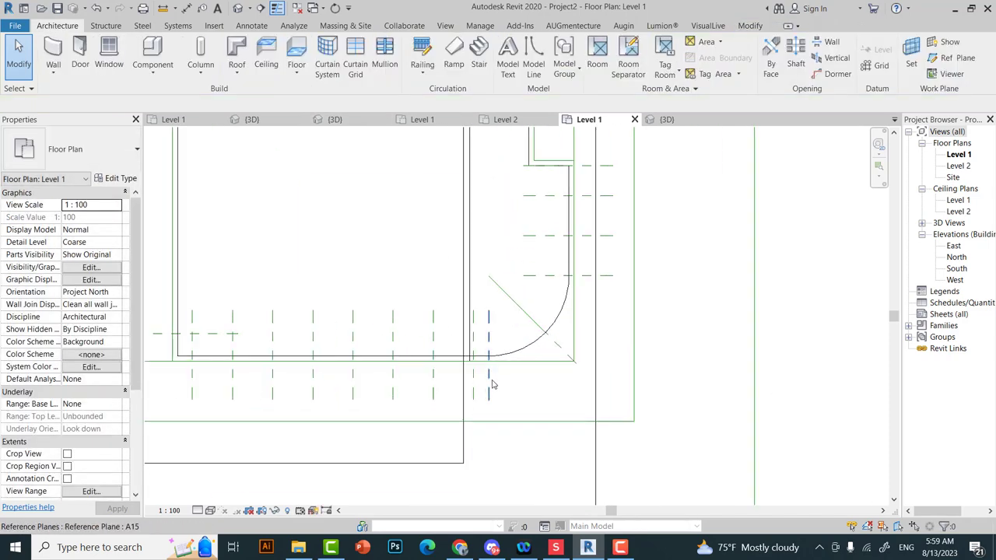
{"action": "left_click", "coordinate": [489, 380]}
{"action": "key", "text": "Escape"}
{"action": "scroll", "coordinate": [520, 333], "scroll_direction": "down", "scroll_amount": 2}
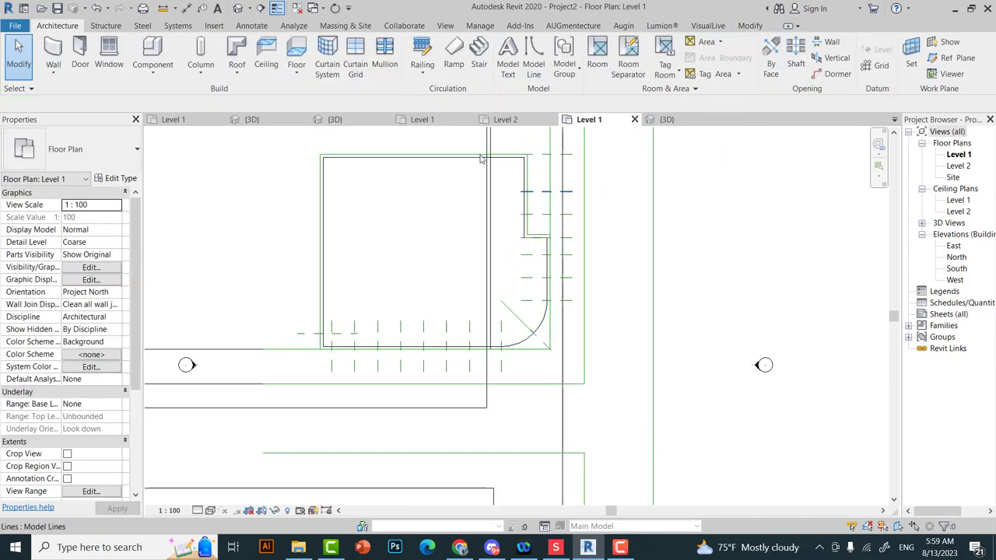
{"action": "left_click", "coordinate": [668, 119]}
{"action": "scroll", "coordinate": [655, 300], "scroll_direction": "up", "scroll_amount": 2}
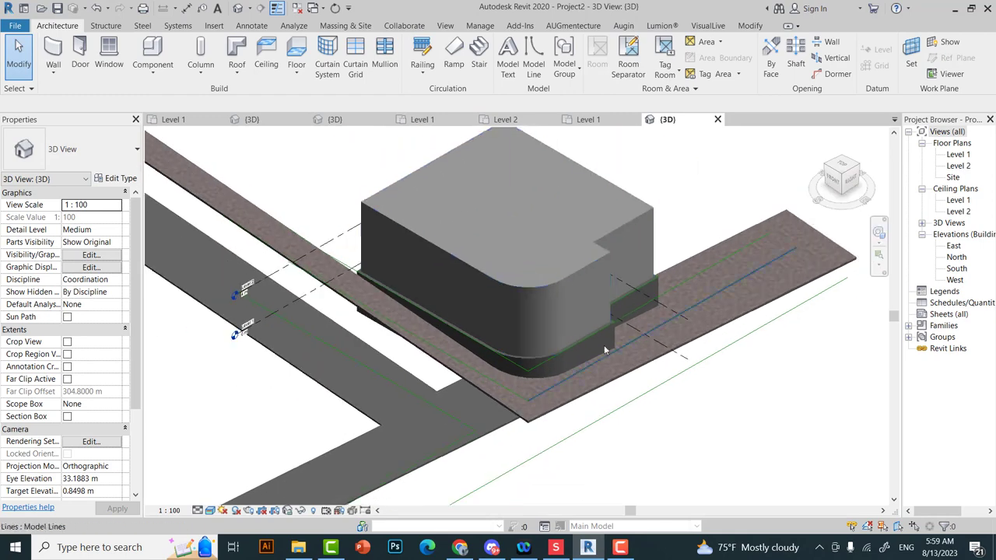
{"action": "scroll", "coordinate": [604, 345], "scroll_direction": "up", "scroll_amount": 2}
- Create in-place mass 'Mass 1', then cancel it while still empty
{"action": "left_click", "coordinate": [346, 25]}
{"action": "left_click", "coordinate": [131, 56]}
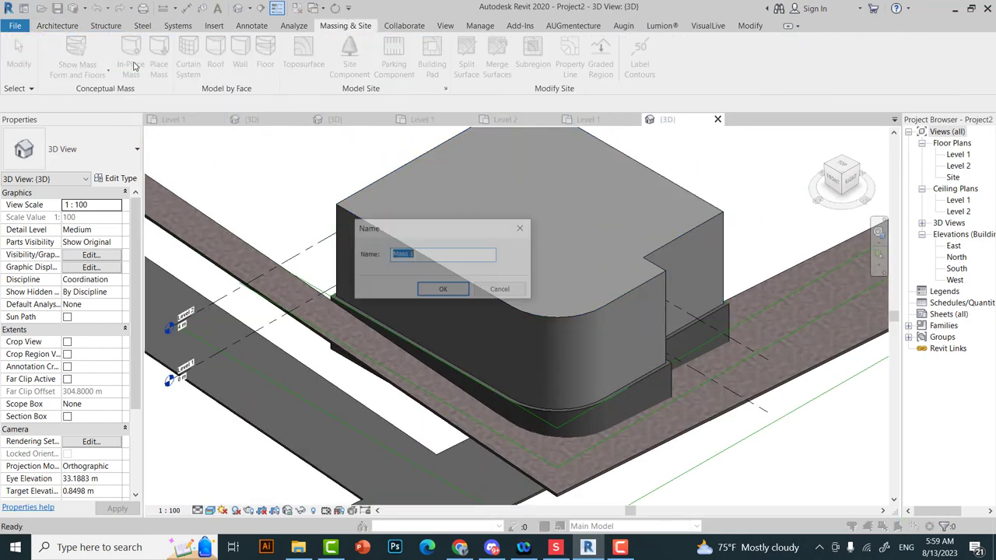
{"action": "left_click", "coordinate": [436, 296]}
{"action": "middle_click_drag", "start_coordinate": [435, 296], "coordinate": [525, 332], "text": "shift"}
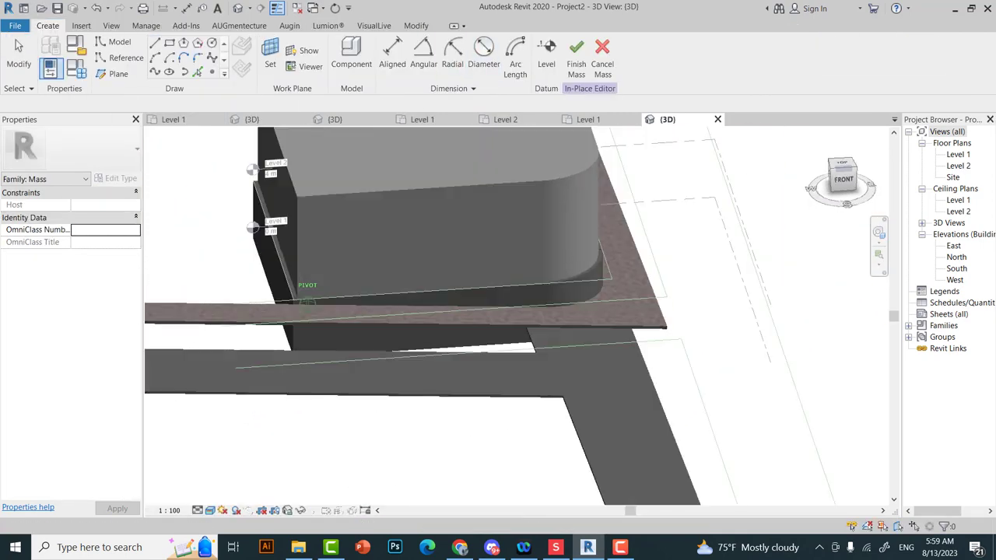
{"action": "scroll", "coordinate": [526, 332], "scroll_direction": "down", "scroll_amount": 2}
{"action": "left_click", "coordinate": [576, 54]}
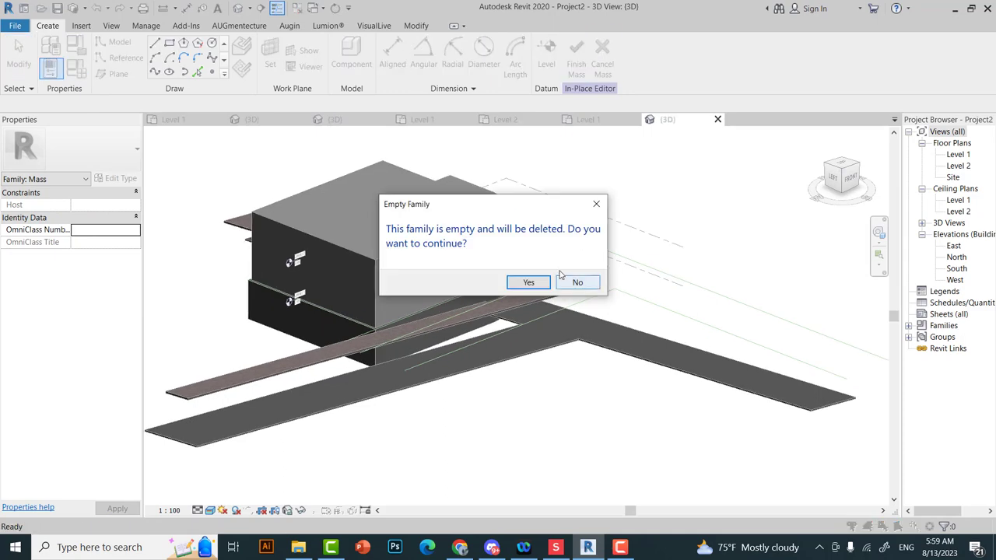
{"action": "left_click", "coordinate": [576, 283]}
{"action": "left_click", "coordinate": [603, 55]}
- View the floor slab from directly above, then orbit back to an angled 3D view
{"action": "scroll", "coordinate": [506, 327], "scroll_direction": "up", "scroll_amount": 3}
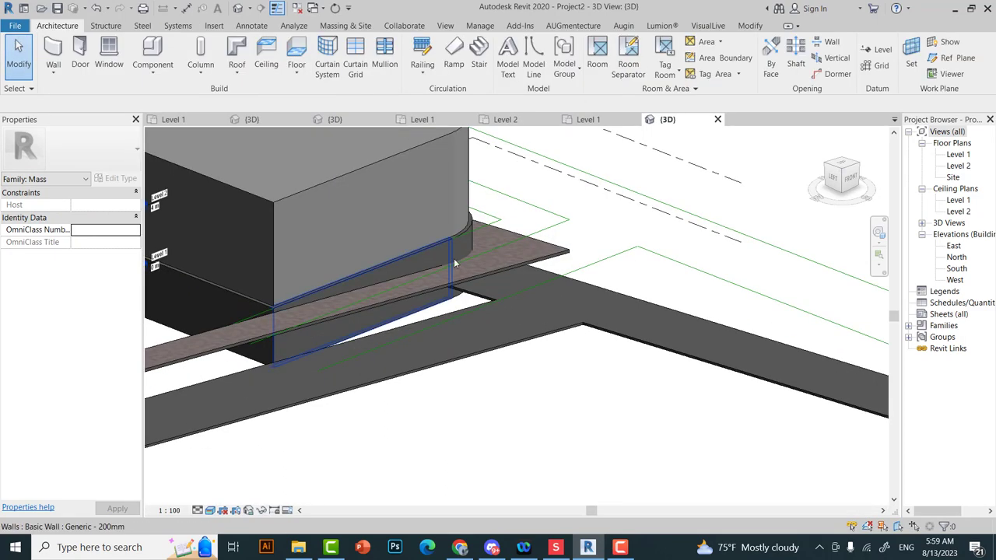
{"action": "left_click", "coordinate": [544, 343]}
{"action": "left_click", "coordinate": [842, 171]}
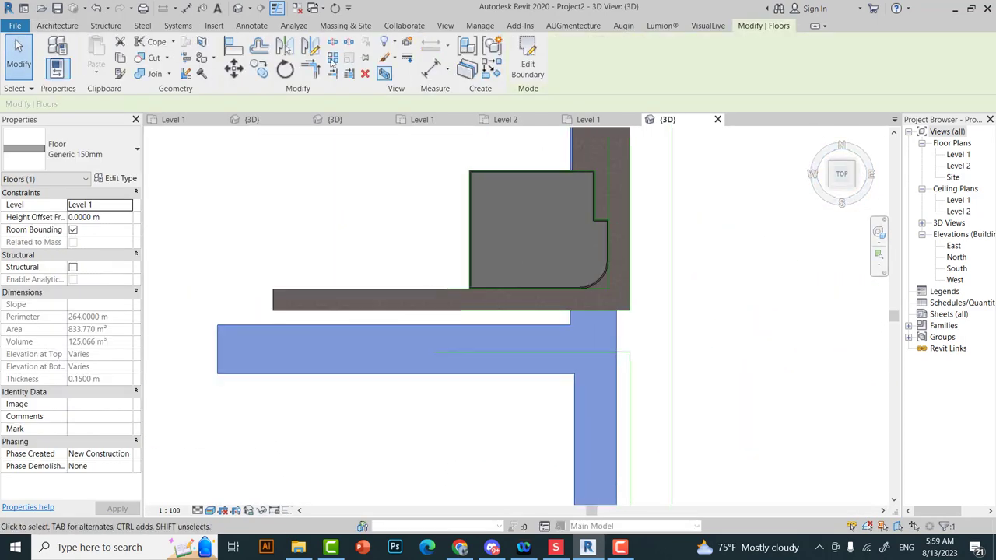
{"action": "key", "text": "Escape"}
{"action": "middle_click_drag", "start_coordinate": [580, 378], "coordinate": [593, 337], "text": "shift"}
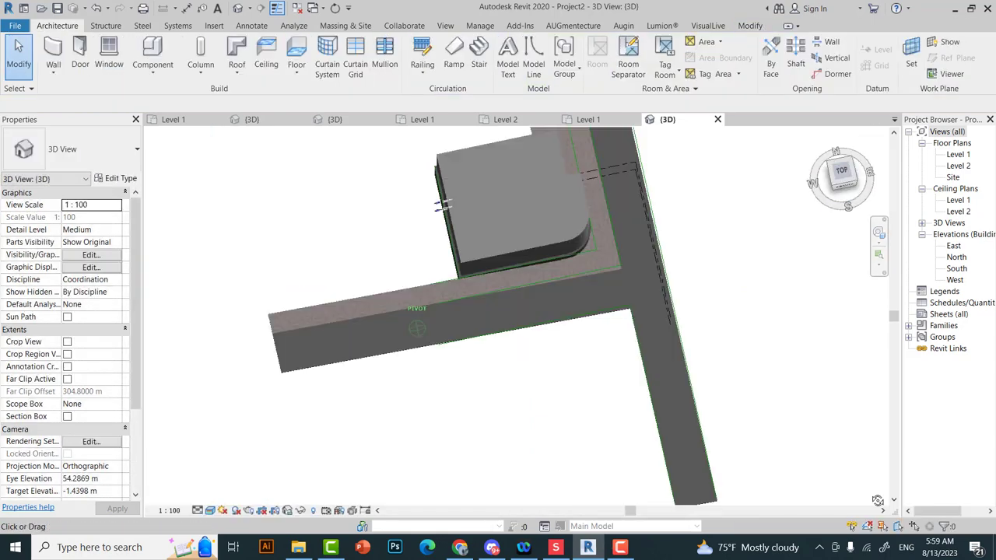
{"action": "scroll", "coordinate": [593, 336], "scroll_direction": "up", "scroll_amount": 2}
{"action": "left_click", "coordinate": [345, 26]}
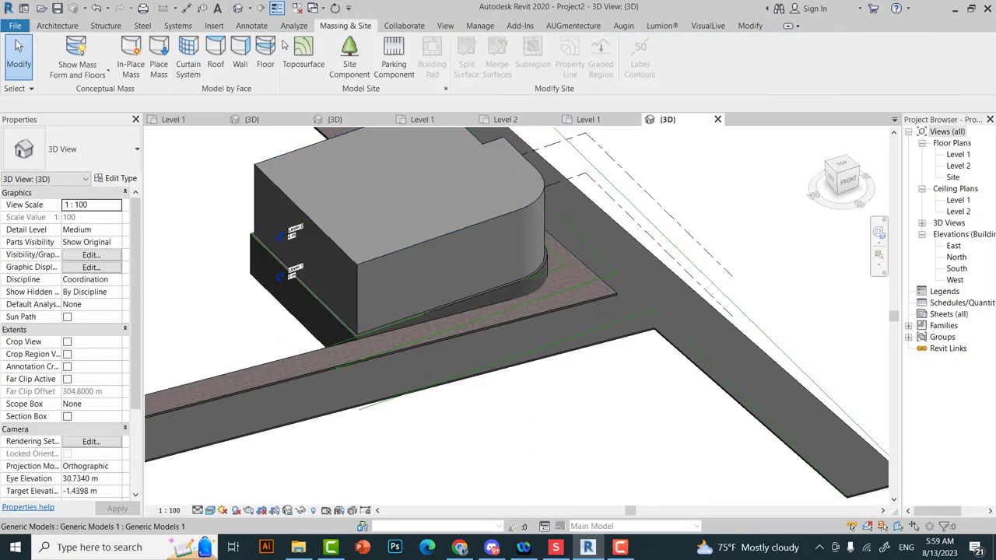
- Start in-place Mass 1 on a reference plane with Model Line, then view the facade photo in Chrome
{"action": "left_click", "coordinate": [130, 64]}
{"action": "left_click", "coordinate": [444, 290]}
{"action": "scroll", "coordinate": [397, 232], "scroll_direction": "up", "scroll_amount": 2}
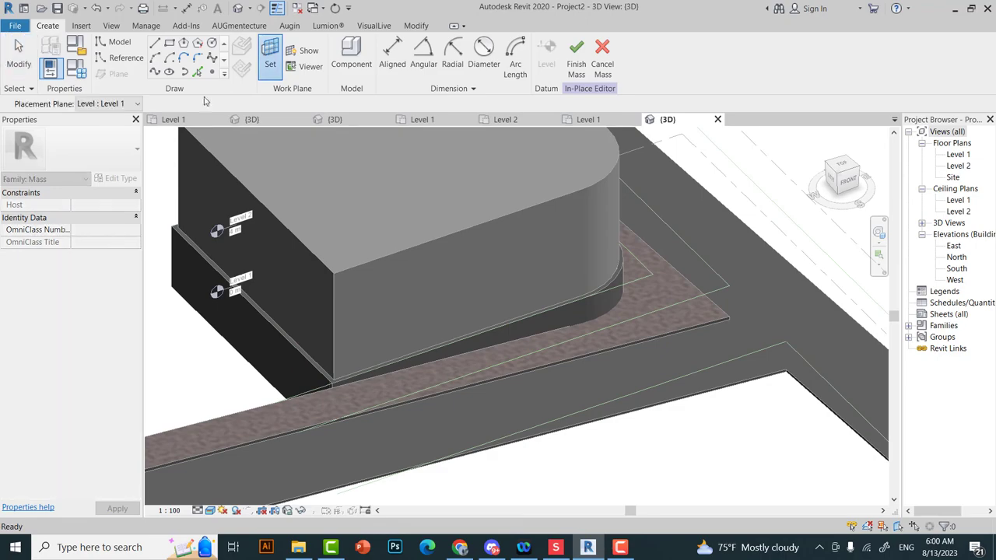
{"action": "left_click", "coordinate": [109, 104]}
{"action": "left_click", "coordinate": [123, 176]}
{"action": "scroll", "coordinate": [216, 289], "scroll_direction": "up", "scroll_amount": 1}
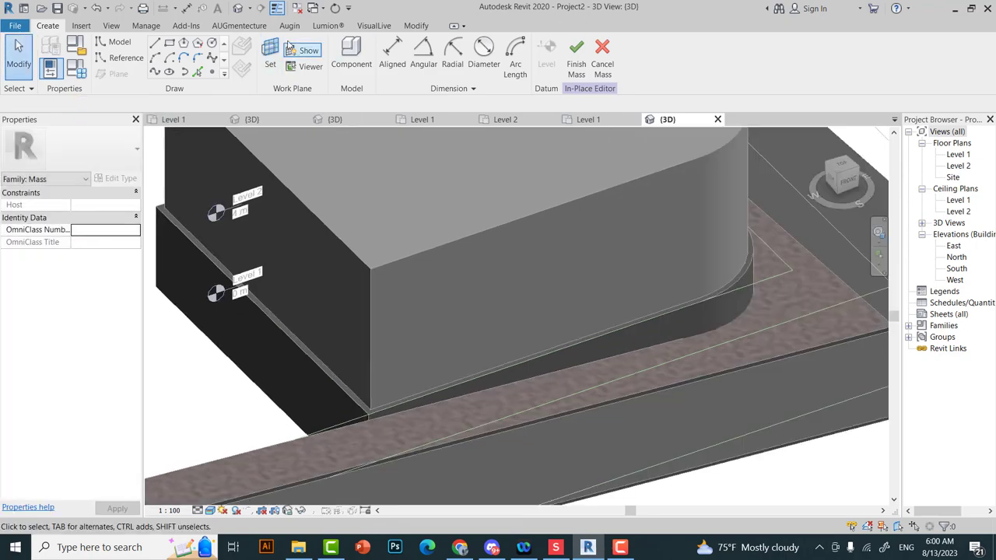
{"action": "left_click", "coordinate": [242, 72]}
{"action": "left_click", "coordinate": [461, 548]}
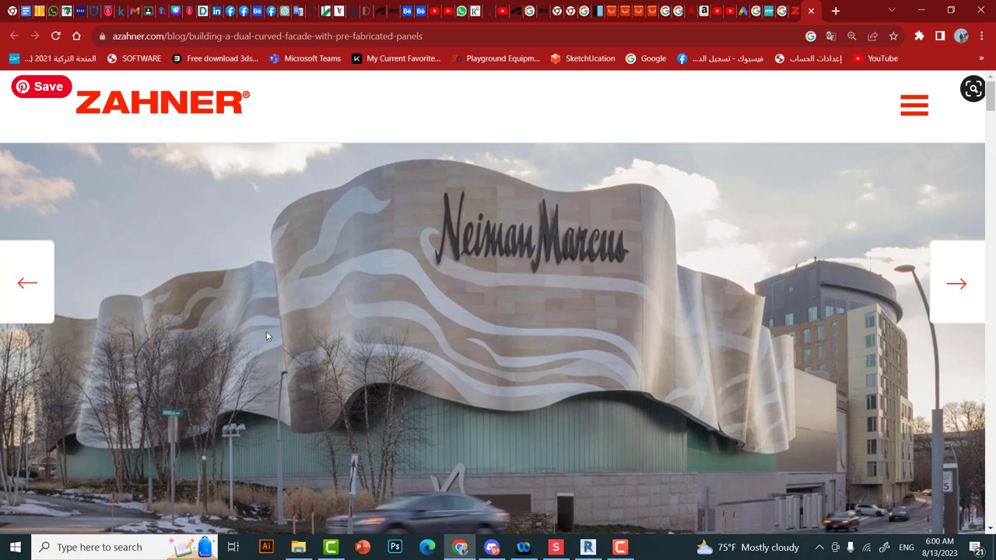
- Study the Neiman Marcus wavy facade photo, then start a mass line at the block's corner in Revit
{"action": "left_click", "coordinate": [460, 548]}
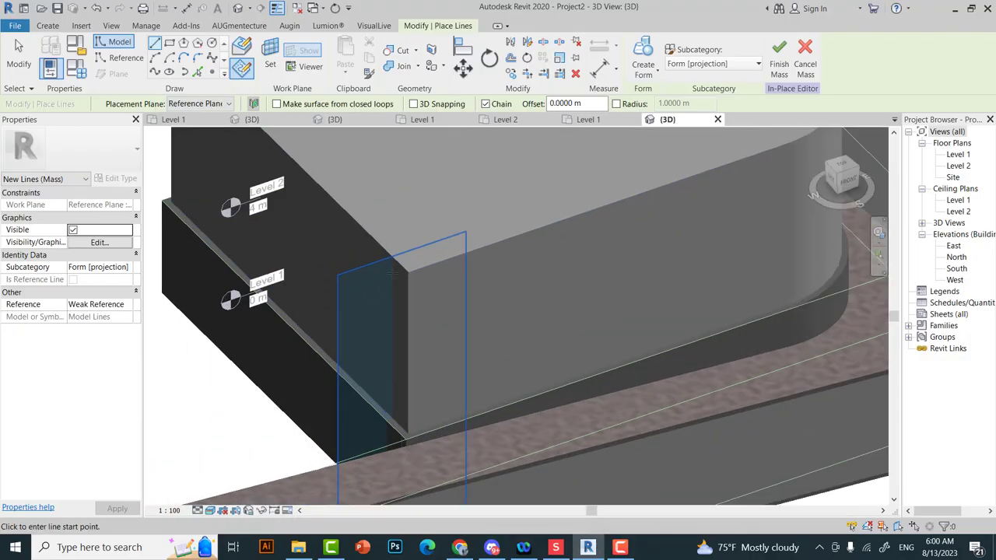
{"action": "left_click", "coordinate": [460, 547]}
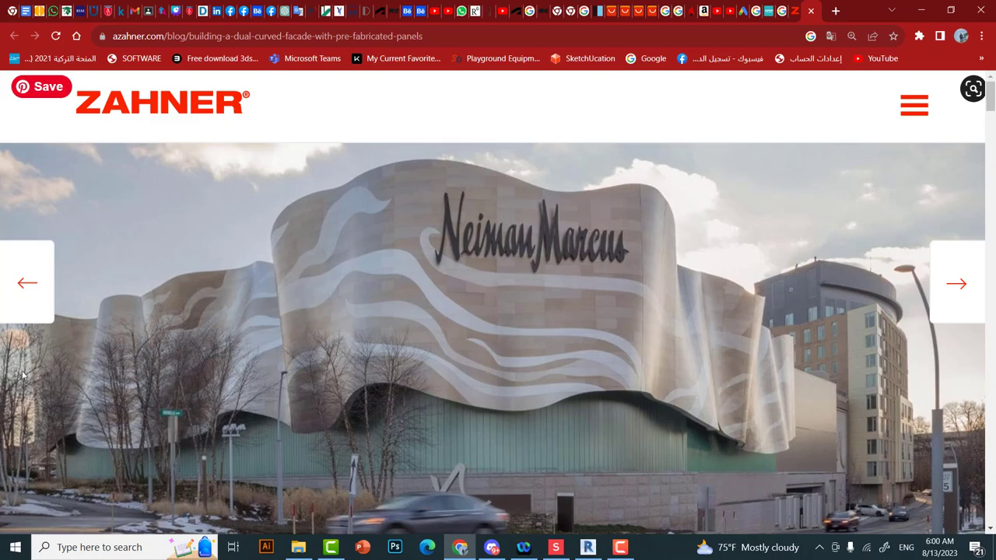
{"action": "key", "text": "alt+Tab"}
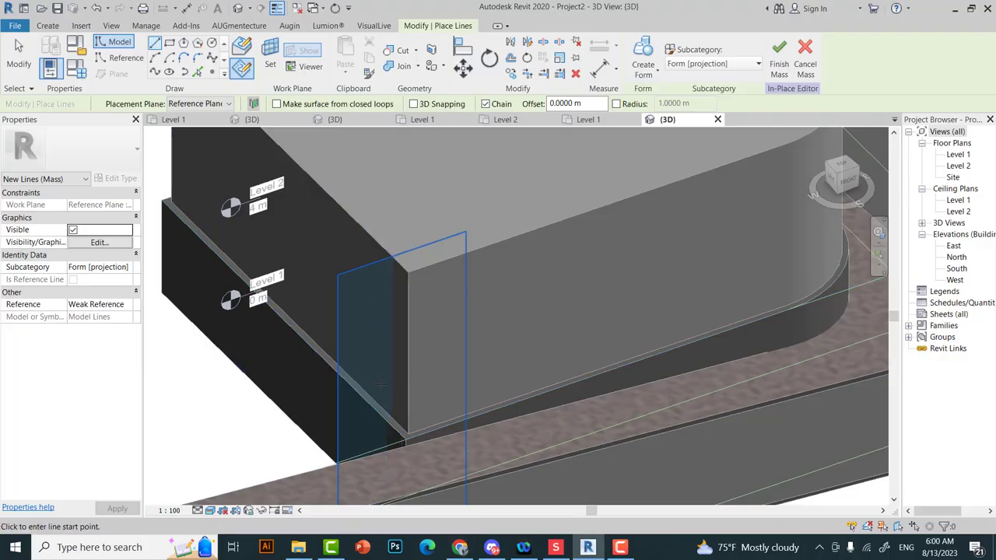
{"action": "left_click", "coordinate": [376, 306]}
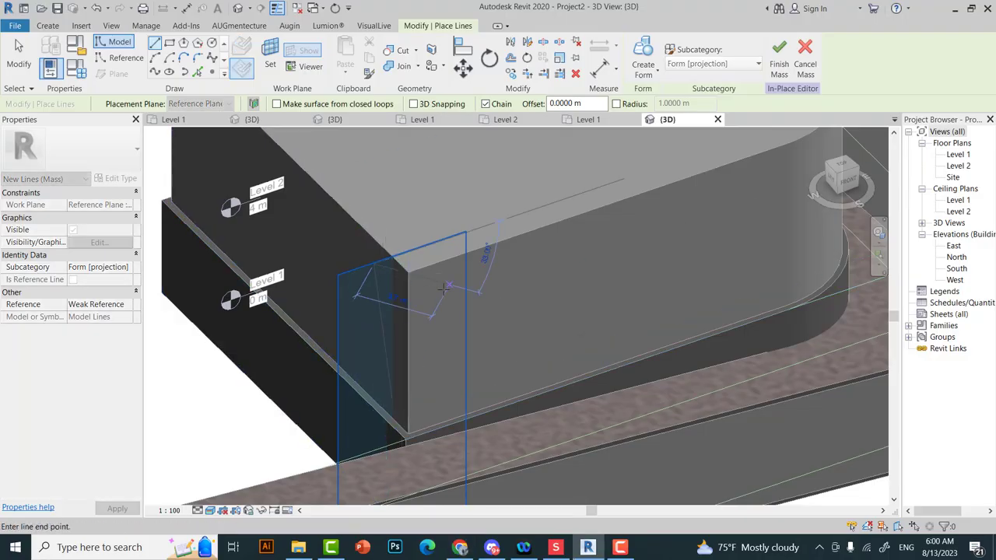
- Orbit the model and try a model line from the plane's top corner, then cancel it
{"action": "key", "text": "Escape"}
{"action": "key", "text": "Escape"}
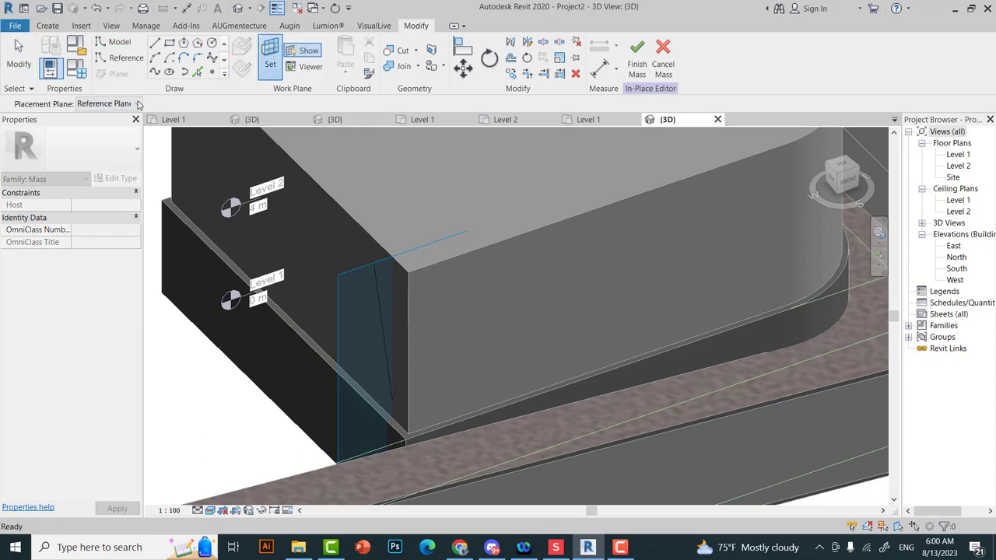
{"action": "middle_click_drag", "start_coordinate": [423, 312], "coordinate": [351, 202], "text": "shift"}
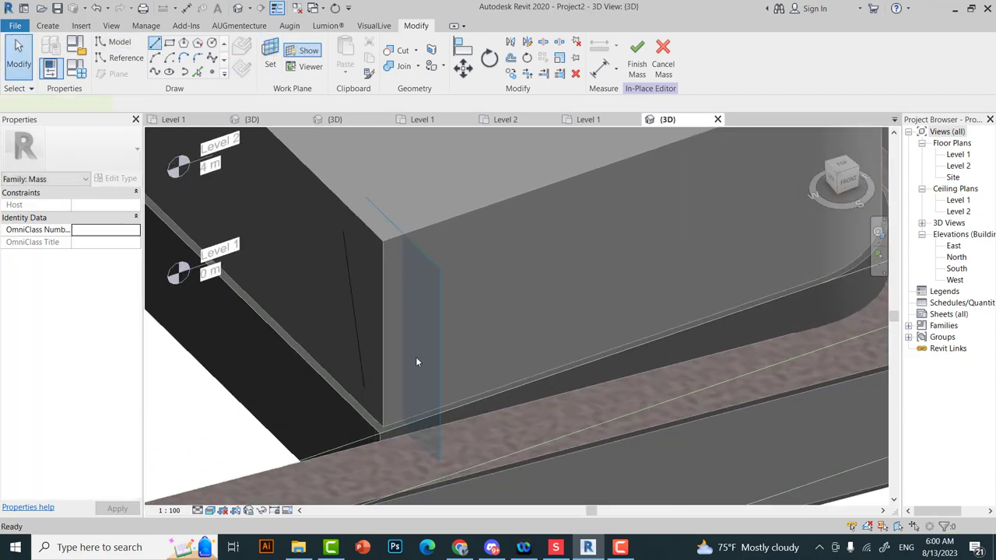
{"action": "key", "text": "l"}
{"action": "key", "text": "i"}
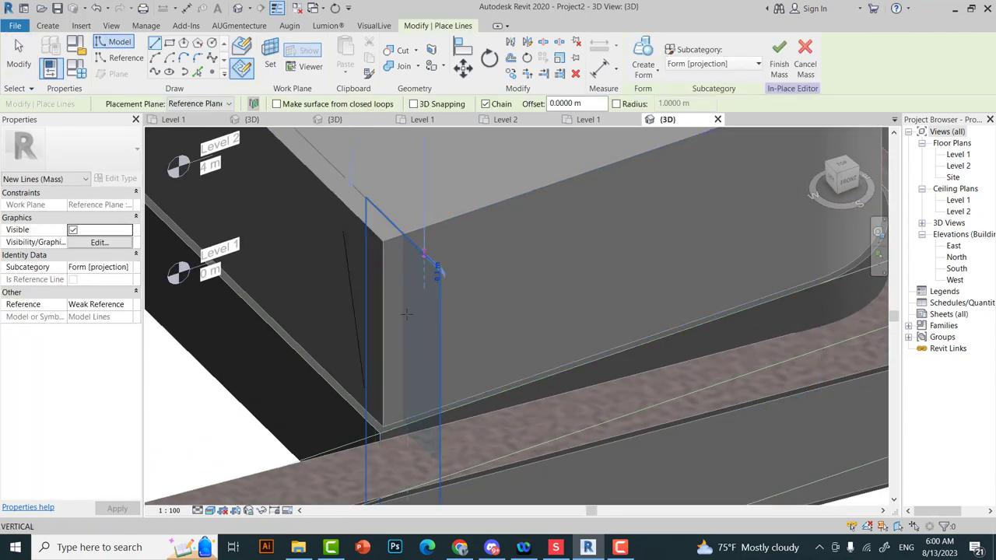
{"action": "left_click", "coordinate": [384, 205]}
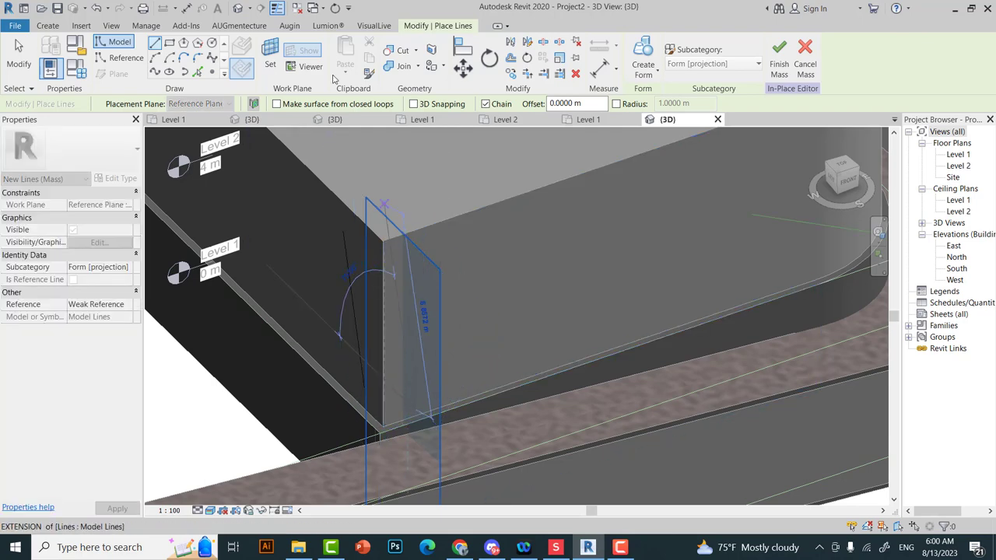
{"action": "key", "text": "Escape"}
- Set a reference plane as placement plane and start a vertical model line on it
{"action": "left_click", "coordinate": [117, 103]}
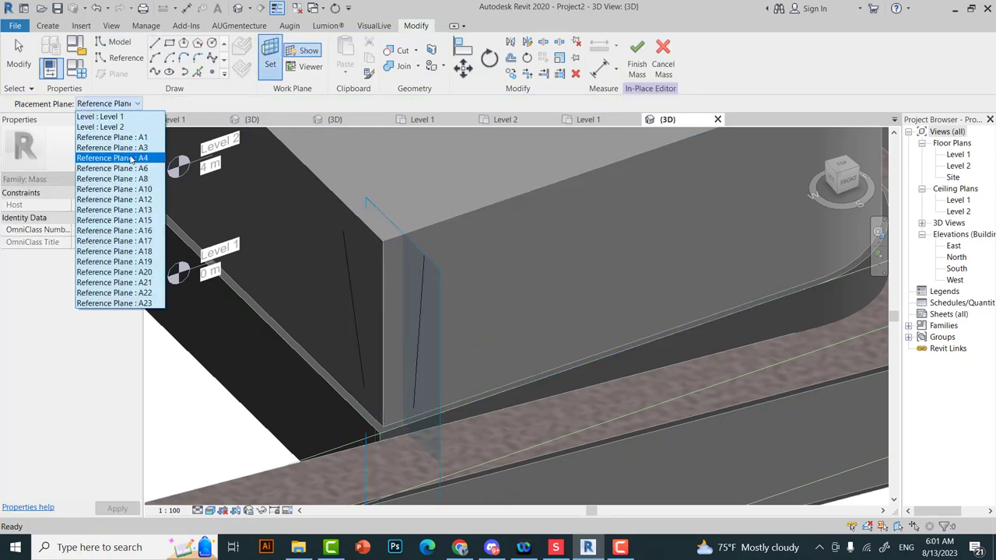
{"action": "left_click", "coordinate": [132, 161]}
{"action": "middle_click_drag", "start_coordinate": [289, 249], "coordinate": [374, 234], "text": "shift"}
{"action": "left_click", "coordinate": [394, 216]}
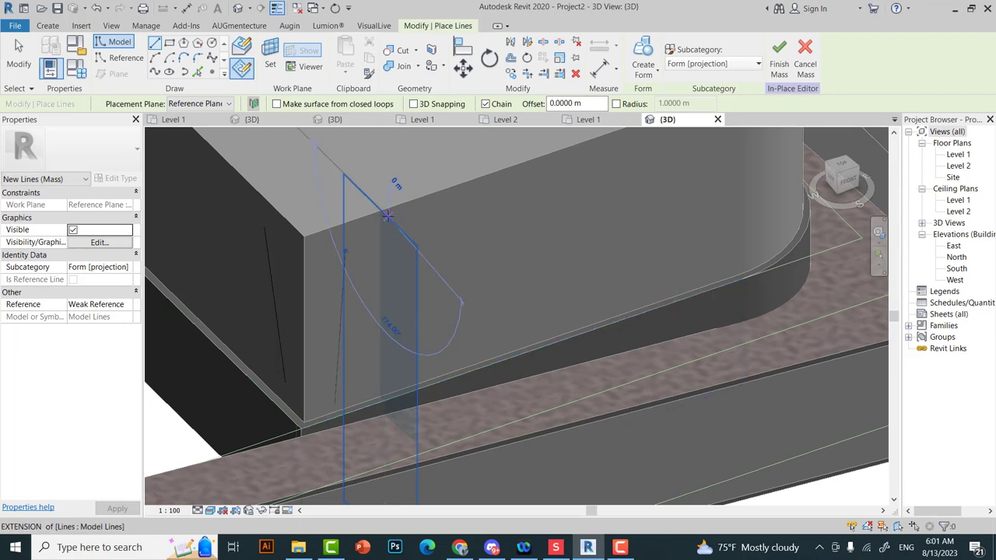
{"action": "left_click", "coordinate": [398, 385]}
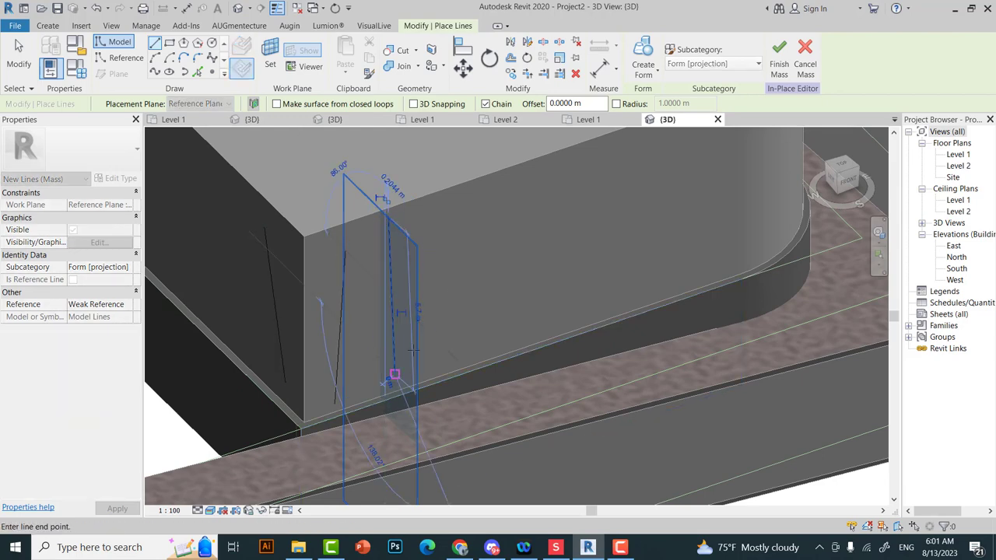
{"action": "scroll", "coordinate": [412, 350], "scroll_direction": "down", "scroll_amount": 3}
- Make a new reference plane the work plane and start a model line on the facade face
{"action": "key", "text": "Escape"}
{"action": "key", "text": "Escape"}
{"action": "scroll", "coordinate": [490, 250], "scroll_direction": "up", "scroll_amount": 5}
{"action": "scroll", "coordinate": [357, 425], "scroll_direction": "up", "scroll_amount": 2}
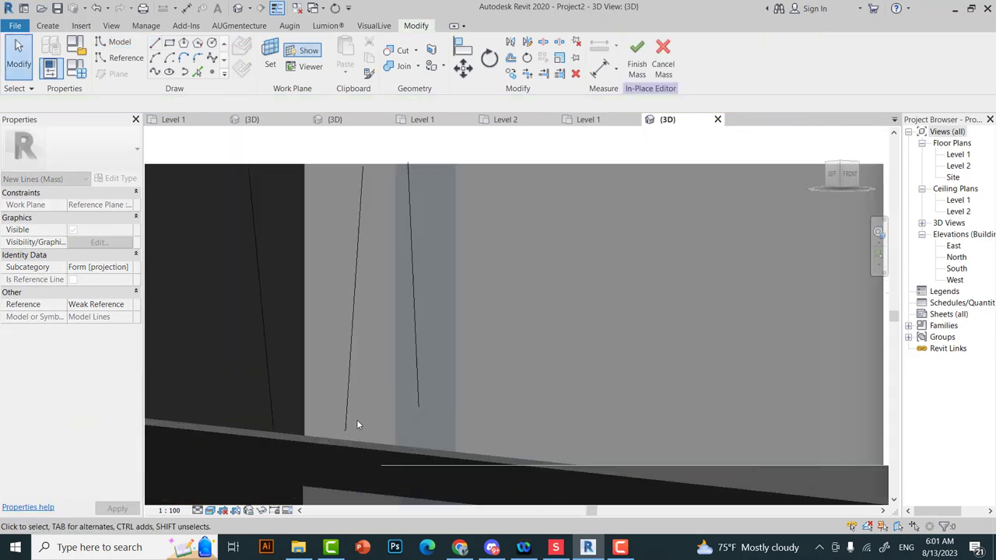
{"action": "scroll", "coordinate": [358, 424], "scroll_direction": "down", "scroll_amount": 2}
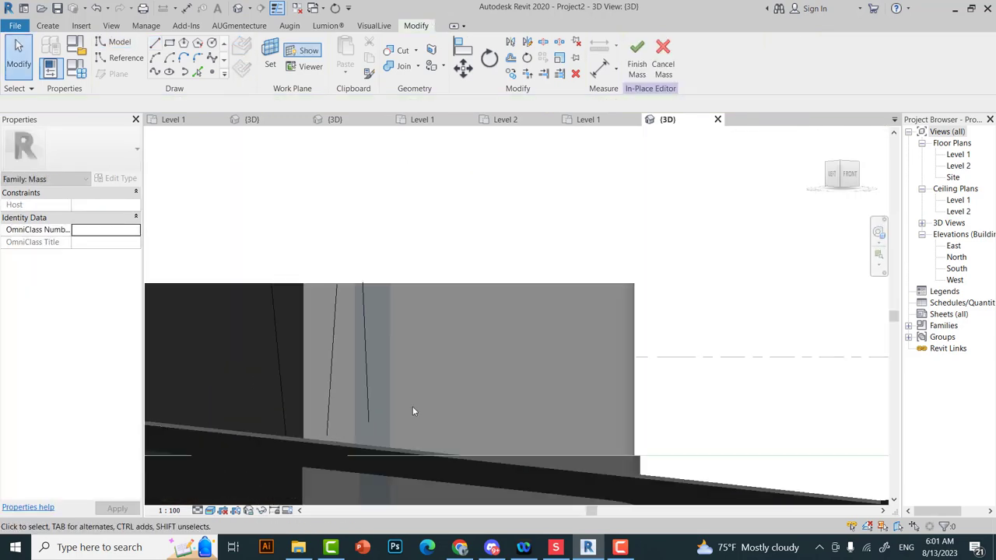
{"action": "left_click", "coordinate": [270, 58]}
{"action": "left_click", "coordinate": [120, 105]}
{"action": "scroll", "coordinate": [392, 352], "scroll_direction": "up", "scroll_amount": 2}
{"action": "key", "text": "Escape"}
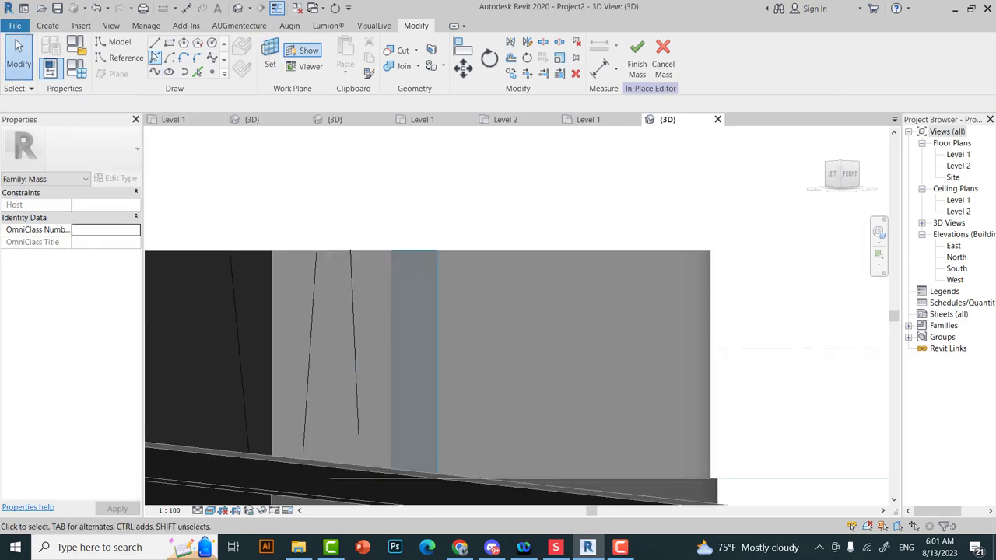
{"action": "left_click", "coordinate": [155, 43]}
{"action": "left_click", "coordinate": [396, 252]}
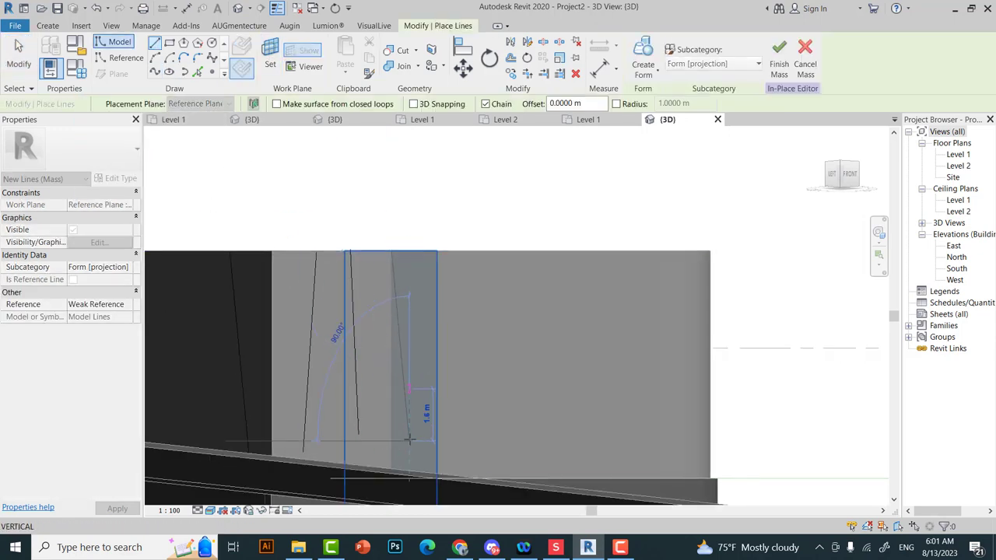
- Move to the next reference planes and draw a slanted line from the face's top edge to its base
{"action": "left_click", "coordinate": [270, 58]}
{"action": "left_click", "coordinate": [116, 103]}
{"action": "left_click", "coordinate": [111, 145]}
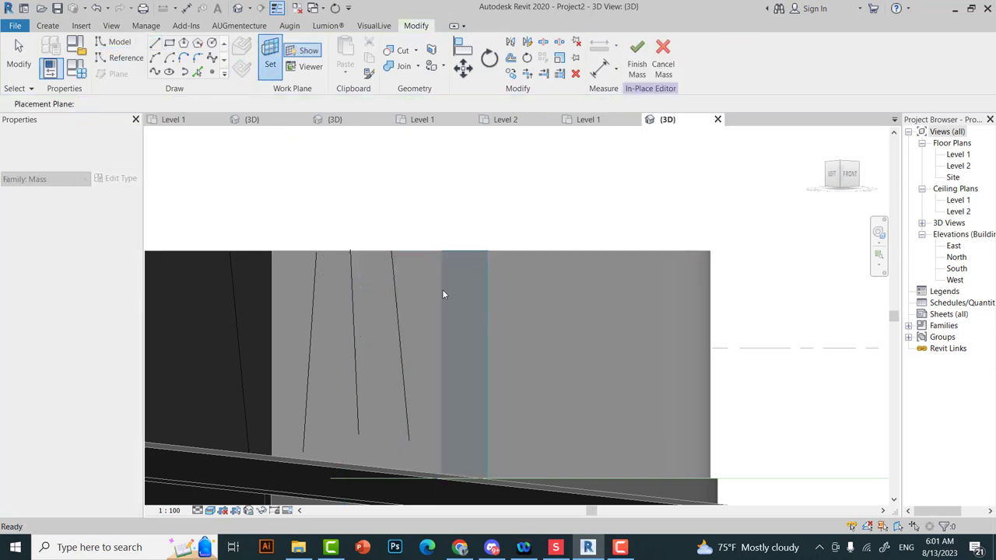
{"action": "left_click", "coordinate": [444, 249]}
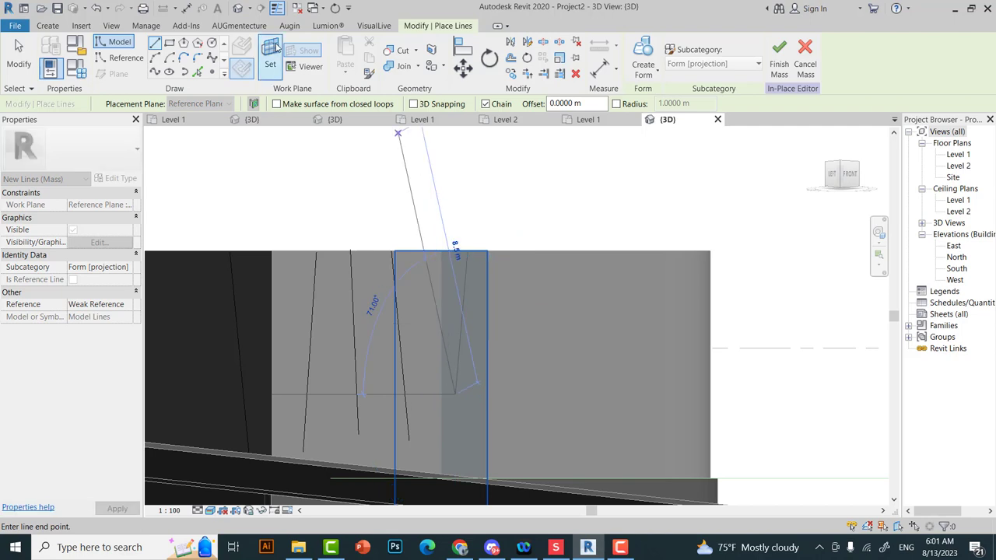
{"action": "left_click", "coordinate": [194, 104]}
{"action": "left_click", "coordinate": [112, 187]}
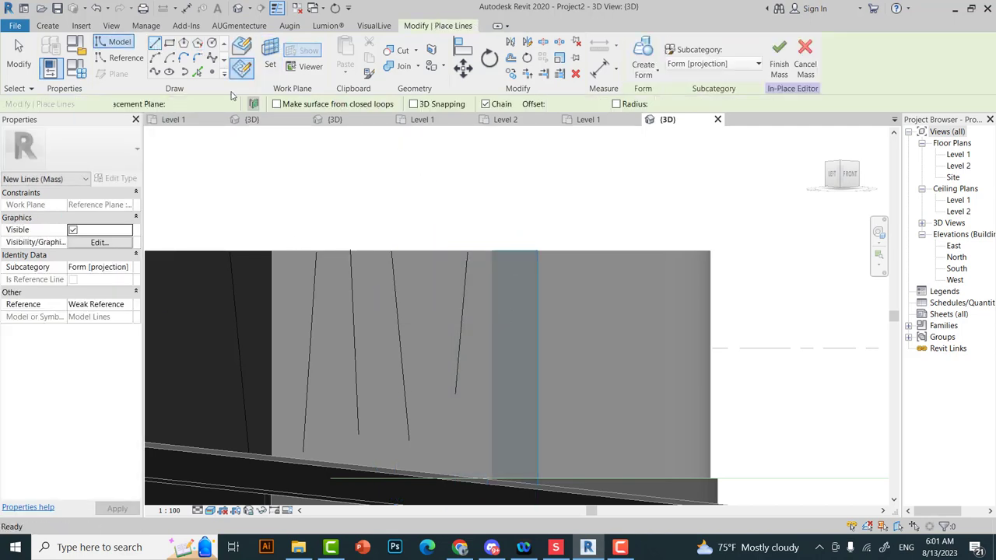
{"action": "left_click", "coordinate": [498, 250]}
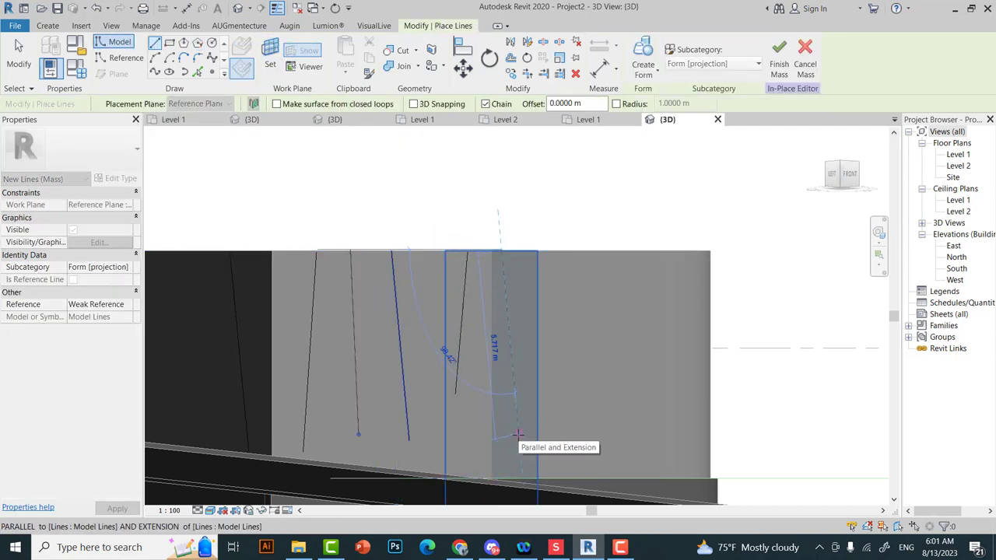
{"action": "left_click", "coordinate": [518, 435]}
- On reference plane A12, draw a slanted line from the top edge down near the facade base
{"action": "left_click", "coordinate": [271, 63]}
{"action": "left_click", "coordinate": [109, 102]}
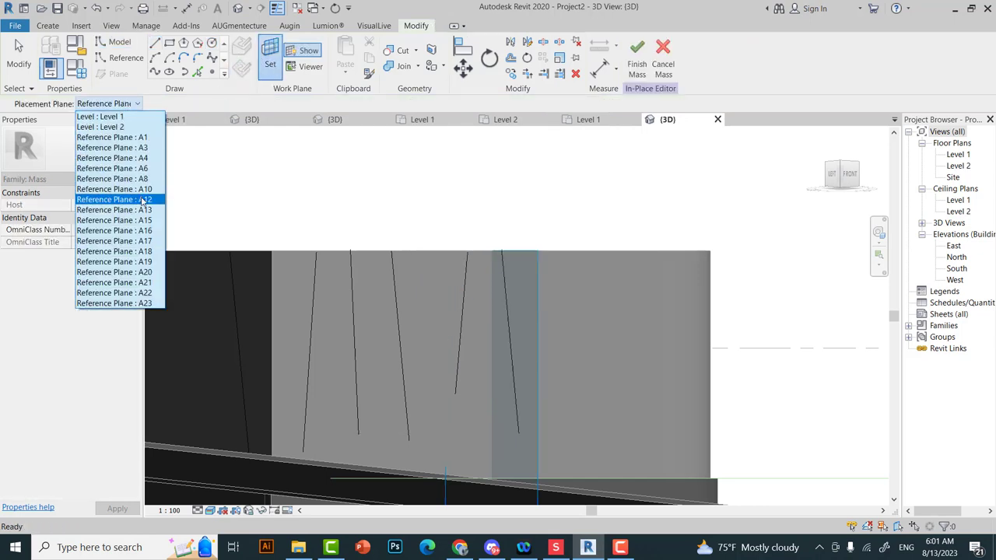
{"action": "left_click", "coordinate": [109, 196]}
{"action": "left_click", "coordinate": [562, 254]}
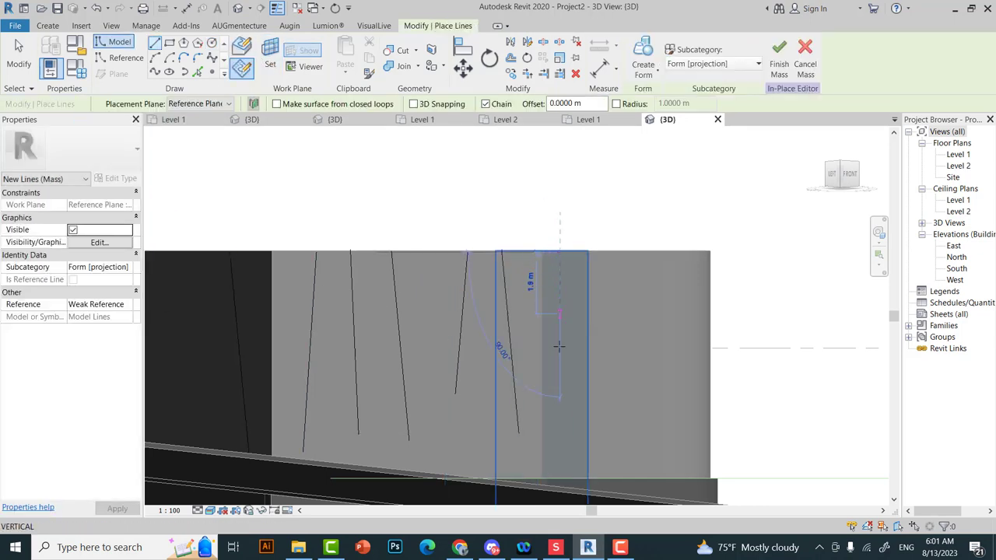
{"action": "left_click", "coordinate": [559, 401]}
- Make the next reference plane the work plane, compare with the facade photo, and orbit to view the mass
{"action": "left_click", "coordinate": [271, 63]}
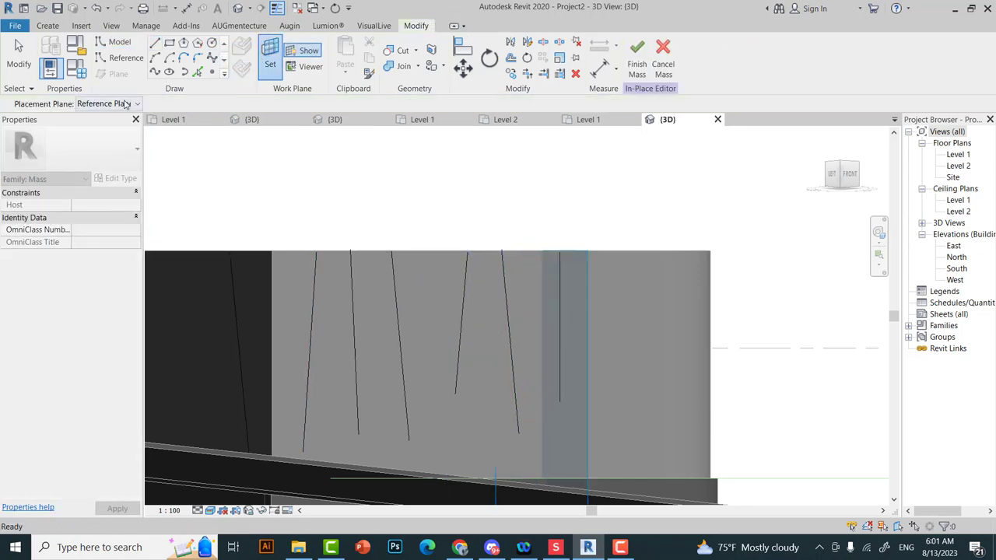
{"action": "left_click", "coordinate": [109, 103]}
{"action": "left_click", "coordinate": [109, 210]}
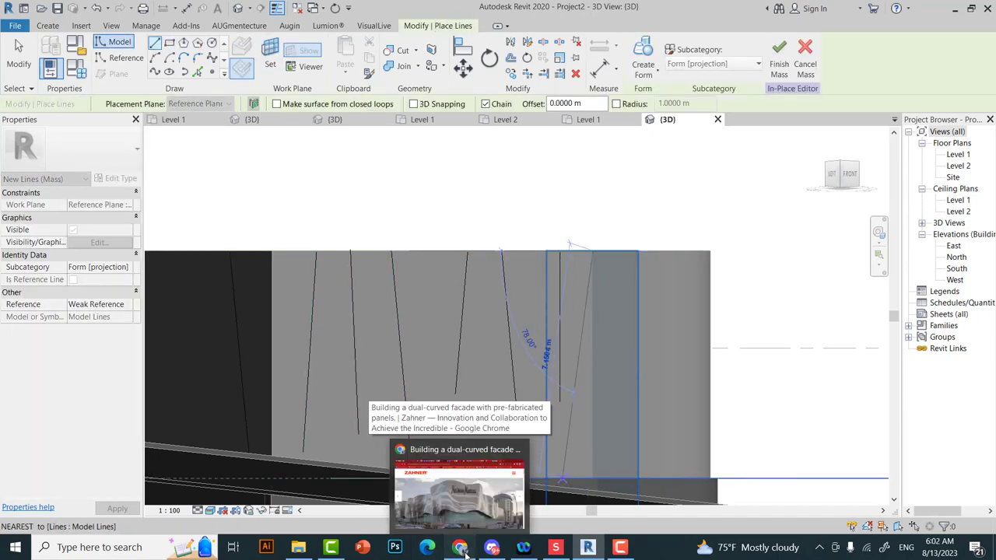
{"action": "left_click", "coordinate": [465, 553]}
{"action": "left_click", "coordinate": [464, 553]}
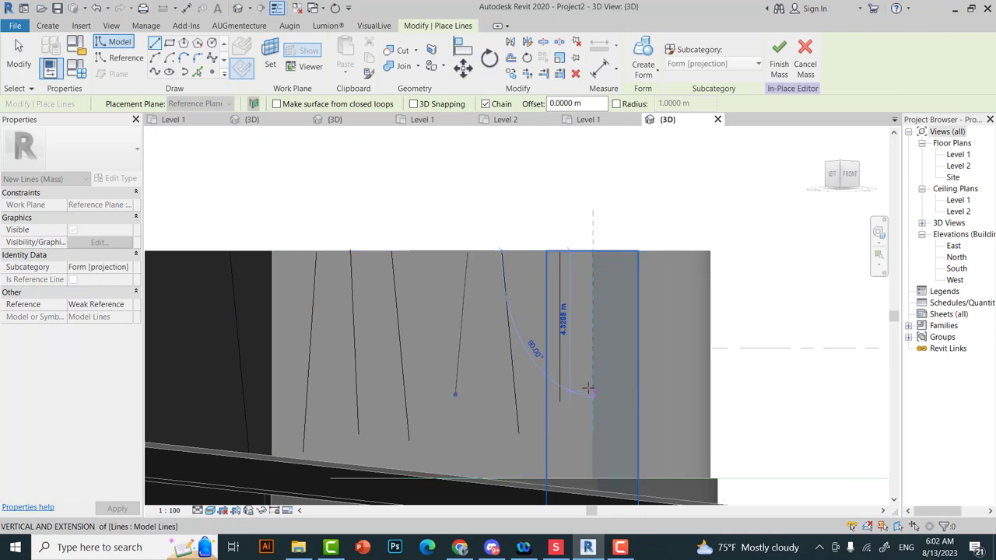
{"action": "key", "text": "Escape"}
{"action": "mouse_move", "coordinate": [593, 381]}
{"action": "middle_mouse_down", "text": "shift"}
{"action": "mouse_move", "coordinate": [862, 202]}
{"action": "mouse_move", "coordinate": [599, 430]}
{"action": "middle_mouse_up", "text": "shift"}
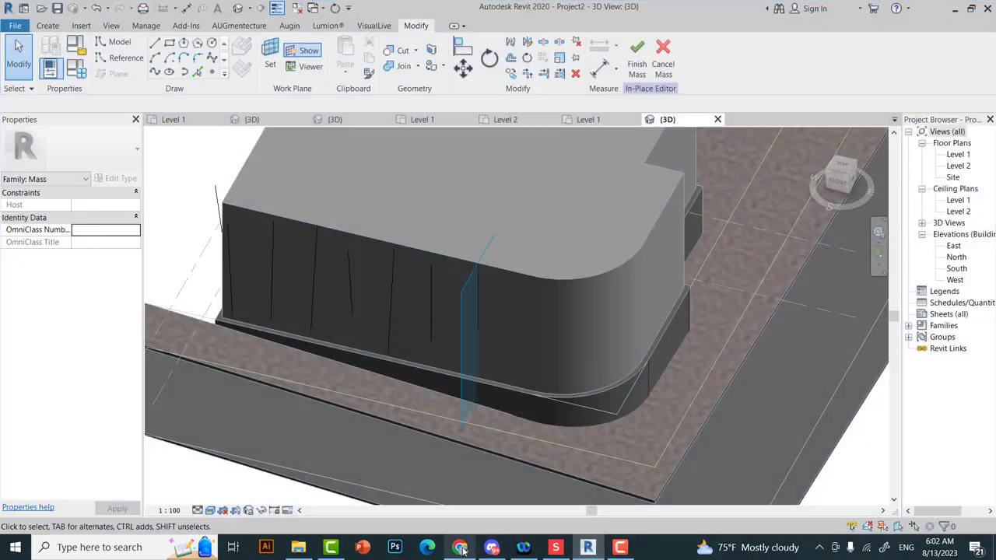
- After checking the facade photo, make the next reference plane toward the rounded corner the work plane
{"action": "left_click", "coordinate": [462, 549]}
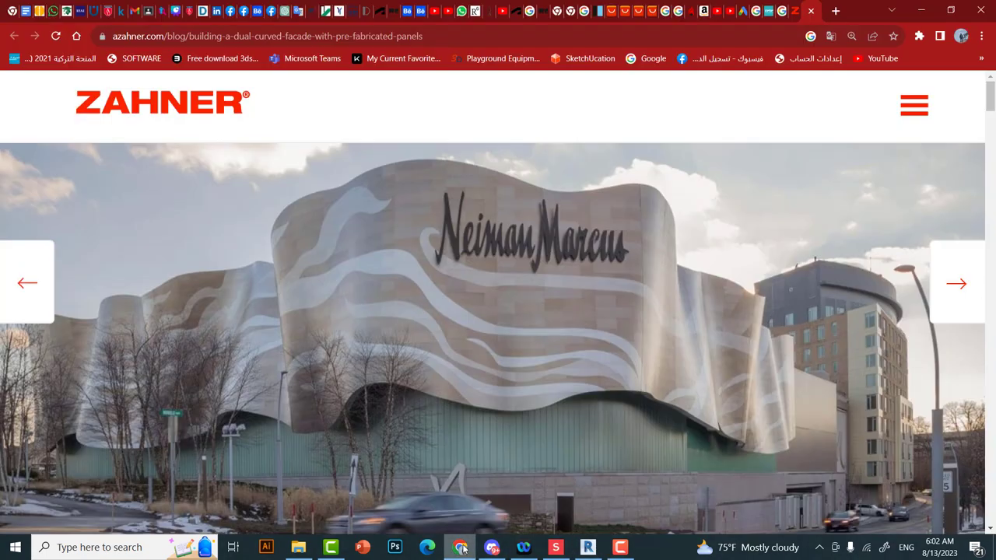
{"action": "left_click", "coordinate": [463, 549]}
{"action": "middle_click_drag", "start_coordinate": [545, 311], "coordinate": [436, 234], "text": "shift"}
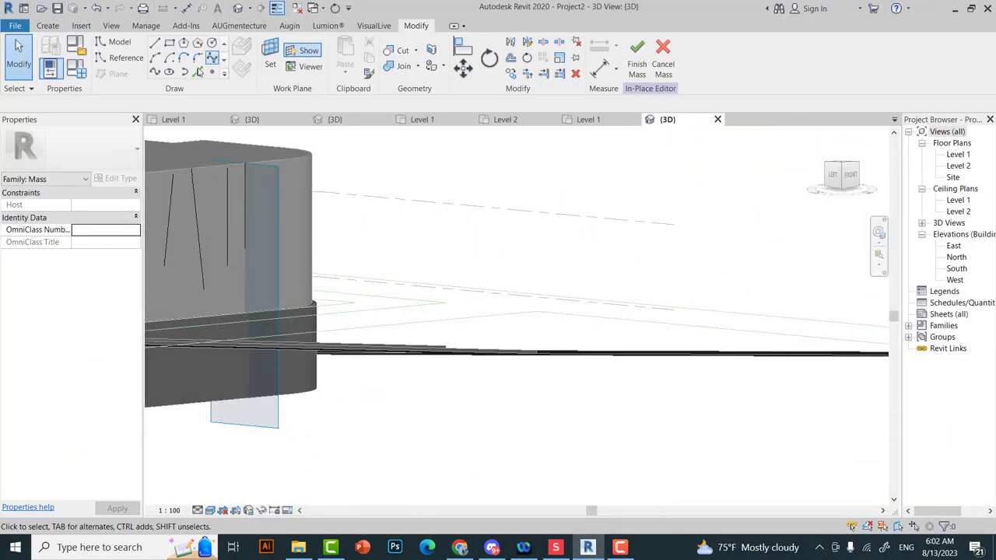
{"action": "left_click", "coordinate": [275, 52]}
{"action": "left_click", "coordinate": [137, 103]}
{"action": "left_click", "coordinate": [116, 221]}
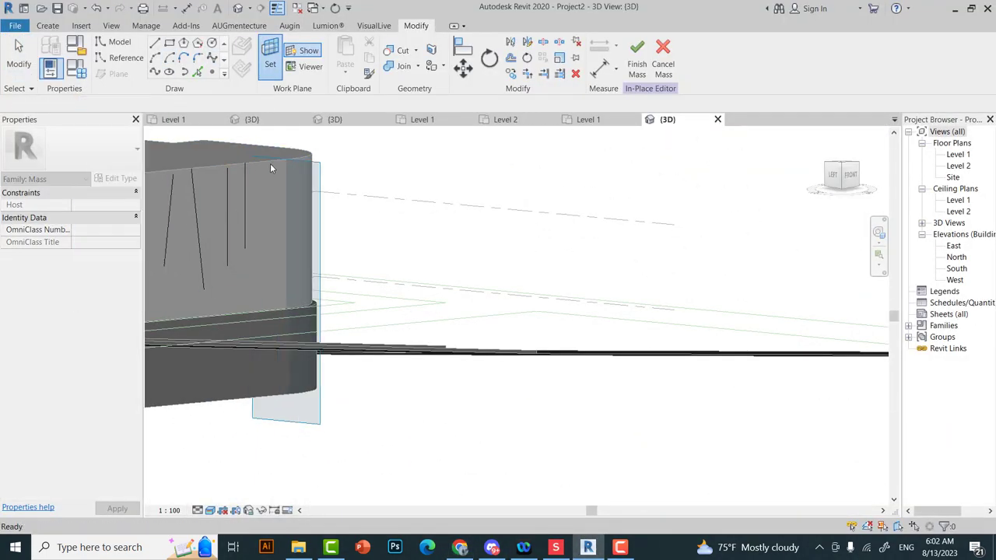
{"action": "scroll", "coordinate": [322, 163], "scroll_direction": "up", "scroll_amount": 1}
- Start a model line on the facade face, cancel it, and orbit to look down on the building
{"action": "left_click", "coordinate": [462, 549]}
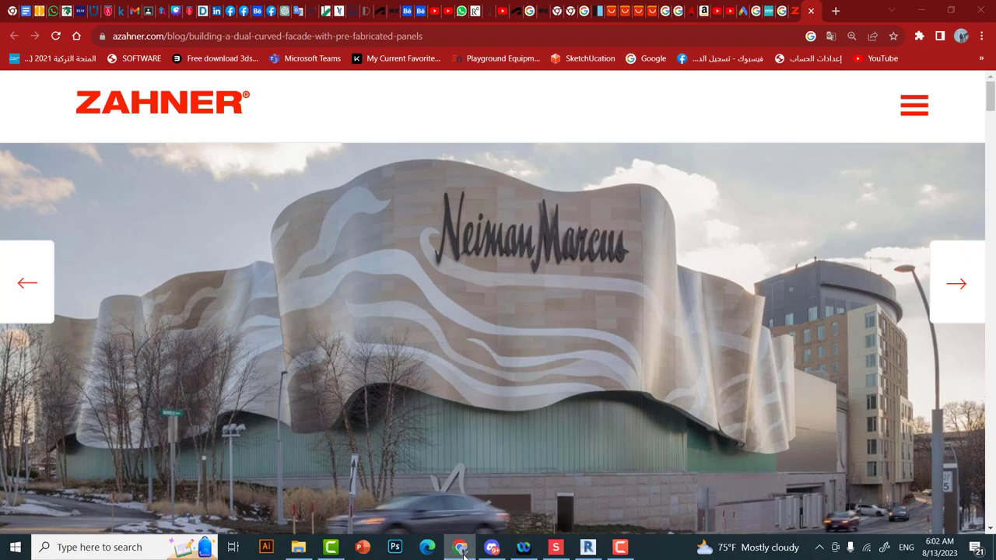
{"action": "left_click", "coordinate": [462, 549]}
{"action": "left_click", "coordinate": [155, 42]}
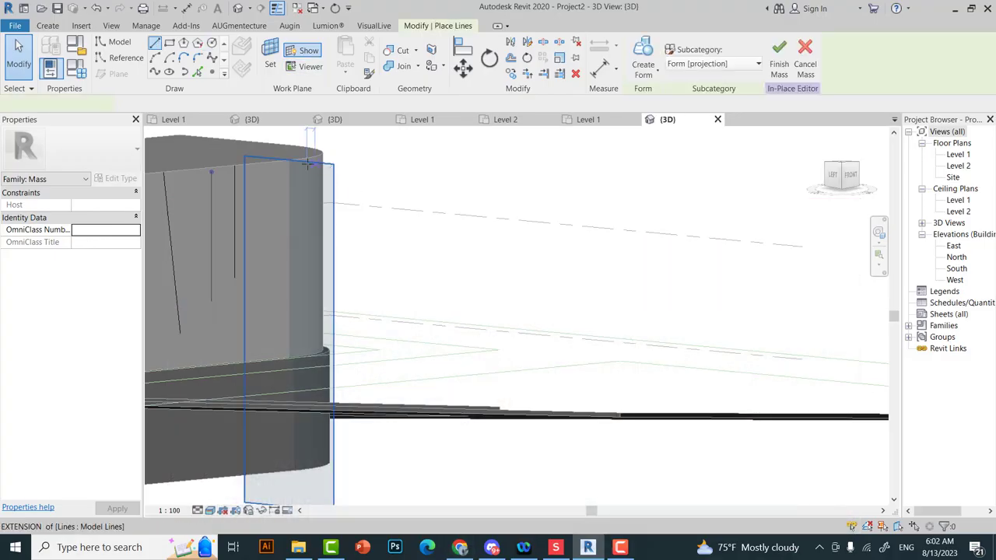
{"action": "left_click", "coordinate": [296, 303]}
{"action": "key", "text": "Escape"}
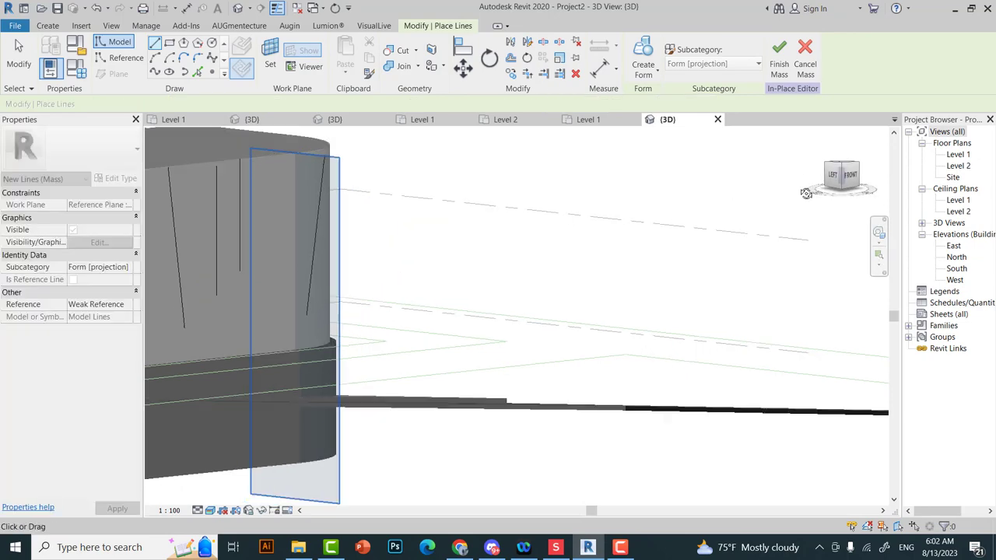
{"action": "middle_click_drag", "start_coordinate": [399, 246], "coordinate": [553, 199], "text": "shift"}
- Make reference plane A15 the work plane, then the next reference plane at the corner
{"action": "scroll", "coordinate": [552, 200], "scroll_direction": "down", "scroll_amount": 3}
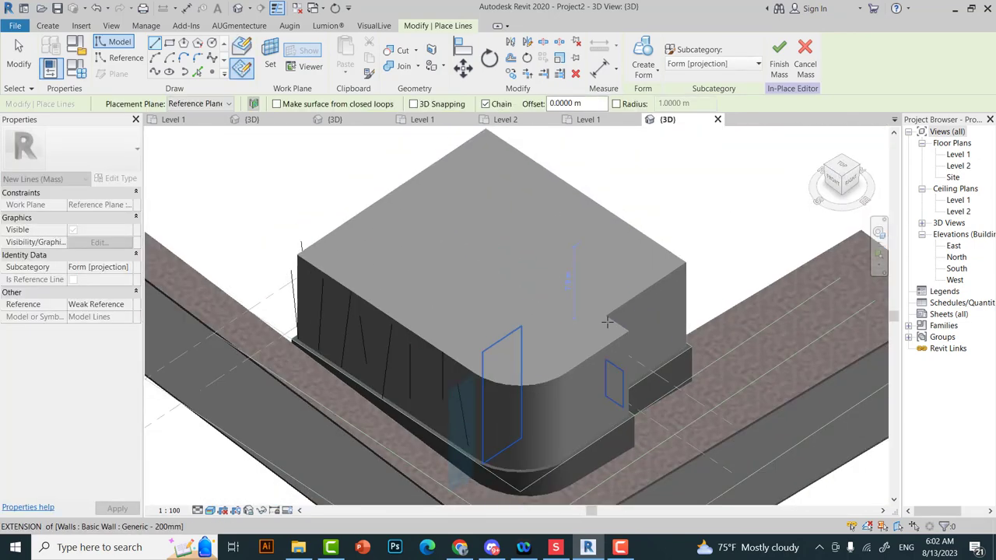
{"action": "scroll", "coordinate": [467, 374], "scroll_direction": "up", "scroll_amount": 5}
{"action": "left_click", "coordinate": [137, 104]}
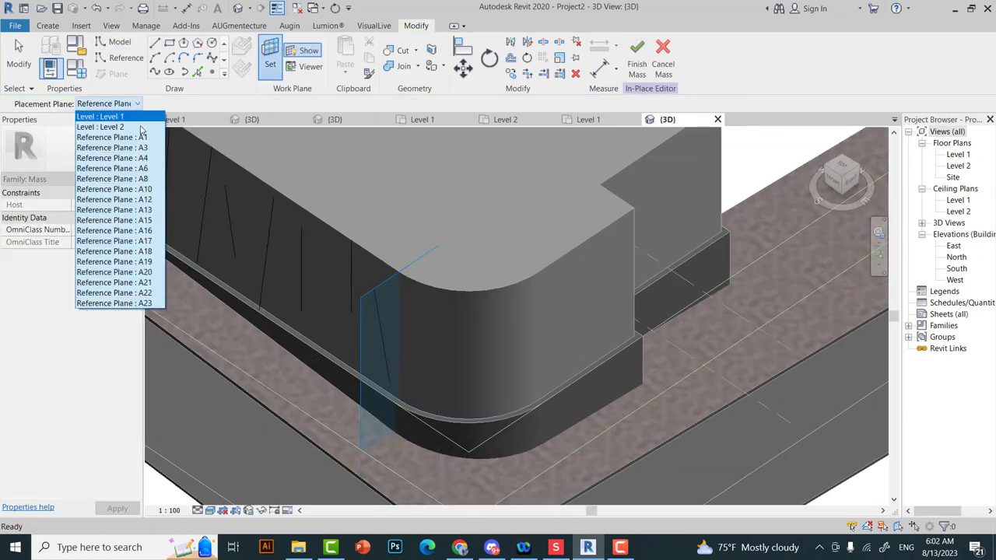
{"action": "left_click", "coordinate": [144, 221]}
{"action": "left_click", "coordinate": [197, 104]}
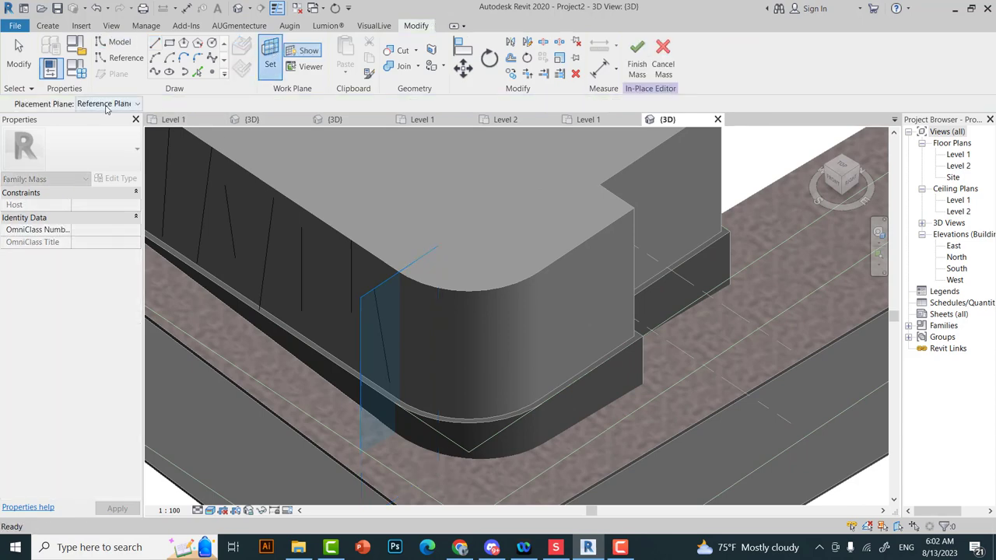
{"action": "left_click", "coordinate": [117, 249]}
{"action": "left_click", "coordinate": [846, 173]}
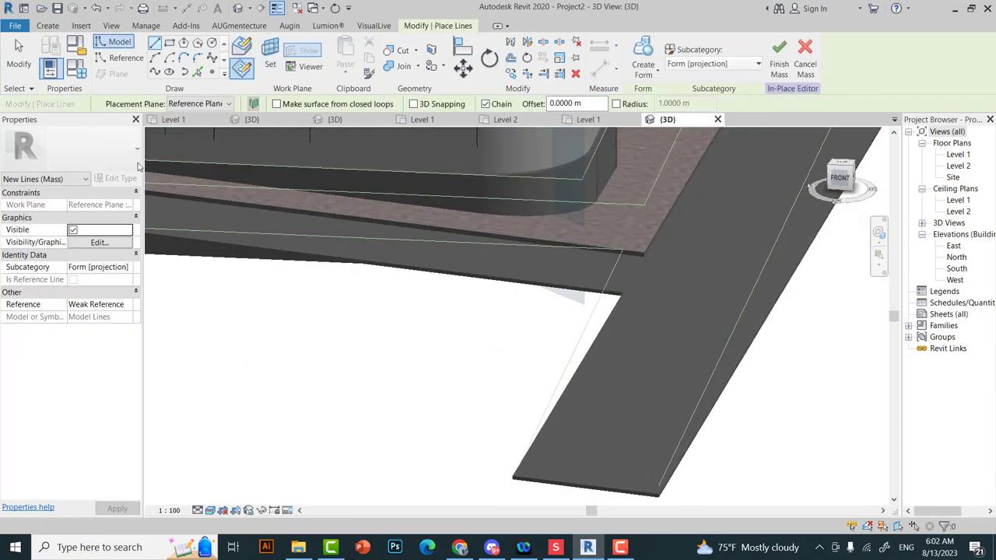
{"action": "left_click", "coordinate": [461, 548]}
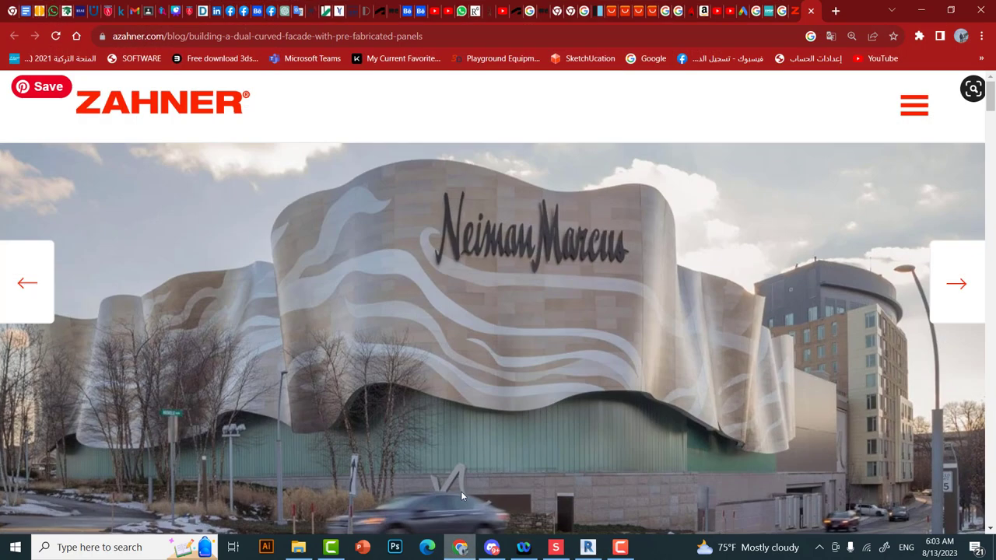
{"action": "left_click", "coordinate": [460, 547]}
- Start a line on the mass while comparing with the facade photo, then cancel it
{"action": "scroll", "coordinate": [482, 363], "scroll_direction": "down", "scroll_amount": 3}
{"action": "scroll", "coordinate": [553, 196], "scroll_direction": "up", "scroll_amount": 5}
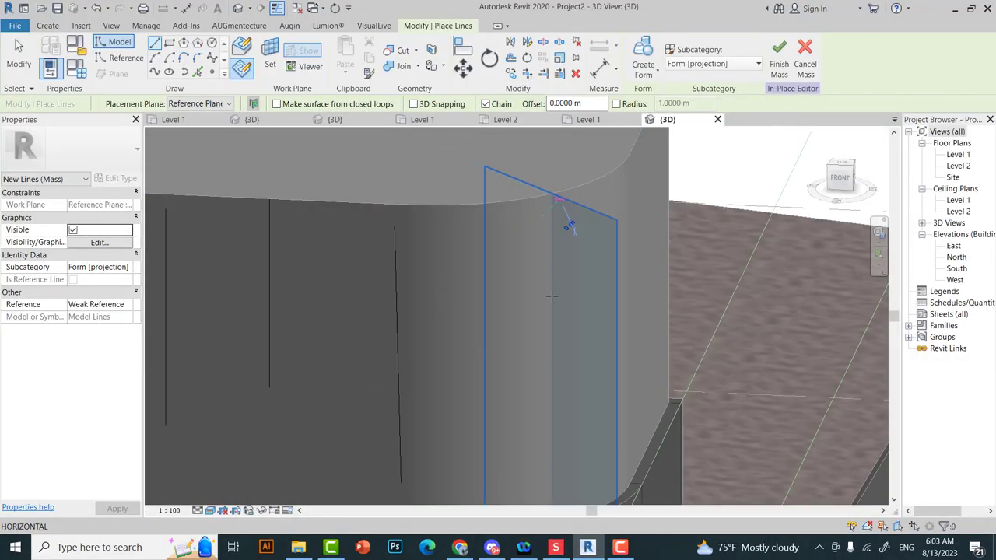
{"action": "scroll", "coordinate": [552, 296], "scroll_direction": "down", "scroll_amount": 2}
{"action": "left_click", "coordinate": [492, 547]}
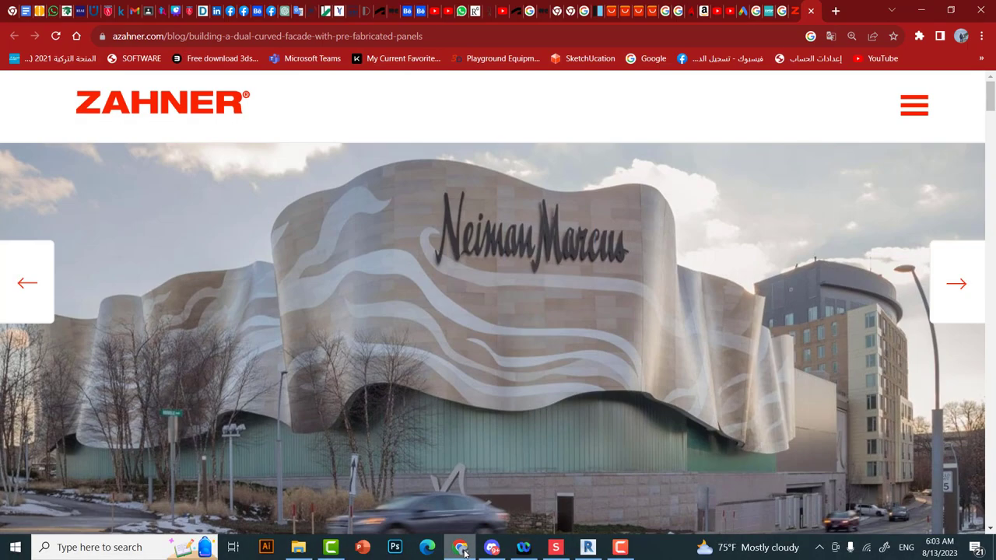
{"action": "left_click", "coordinate": [492, 548]}
{"action": "left_click", "coordinate": [459, 547]}
{"action": "left_click", "coordinate": [460, 547]}
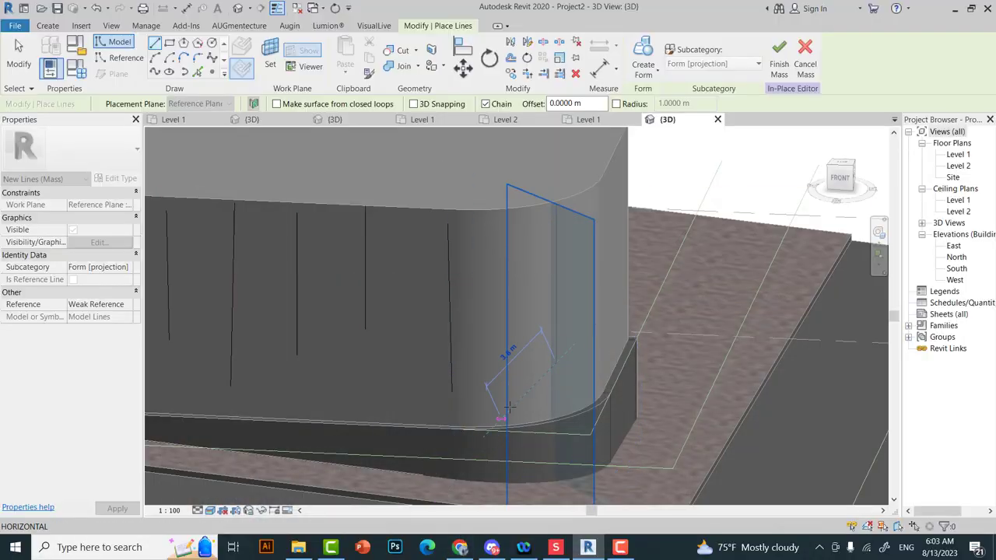
{"action": "key", "text": "Escape"}
{"action": "key", "text": "Escape"}
{"action": "scroll", "coordinate": [593, 392], "scroll_direction": "down", "scroll_amount": 2}
{"action": "middle_click_drag", "start_coordinate": [593, 392], "coordinate": [450, 239], "text": "shift"}
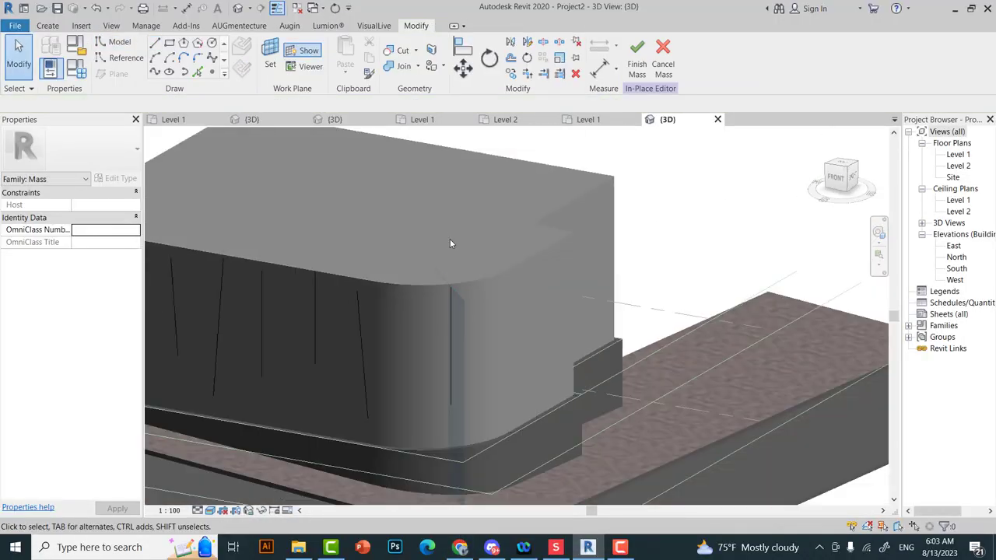
- Make Reference Plane A17 the work plane and try the LI model line tool there
{"action": "left_click", "coordinate": [270, 54]}
{"action": "left_click", "coordinate": [114, 103]}
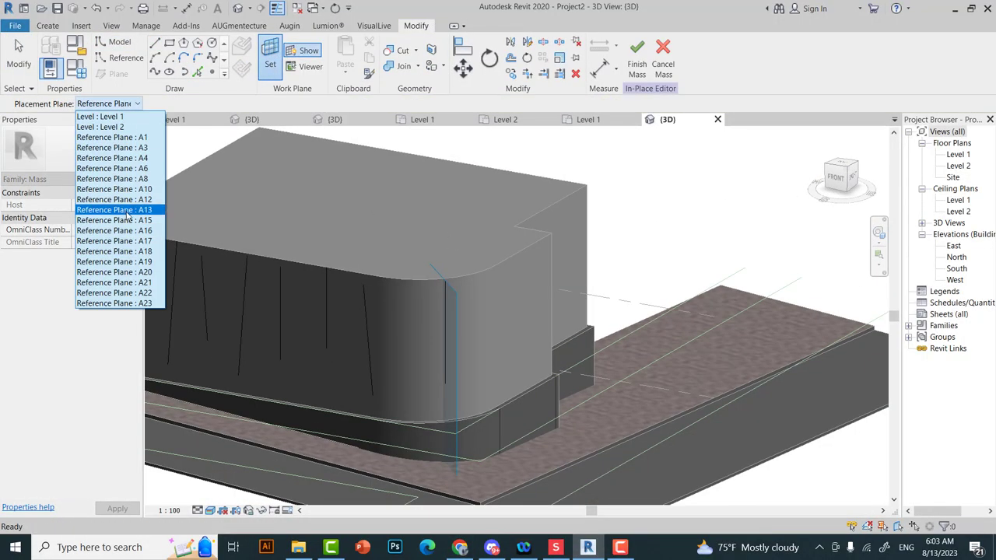
{"action": "left_click", "coordinate": [136, 241]}
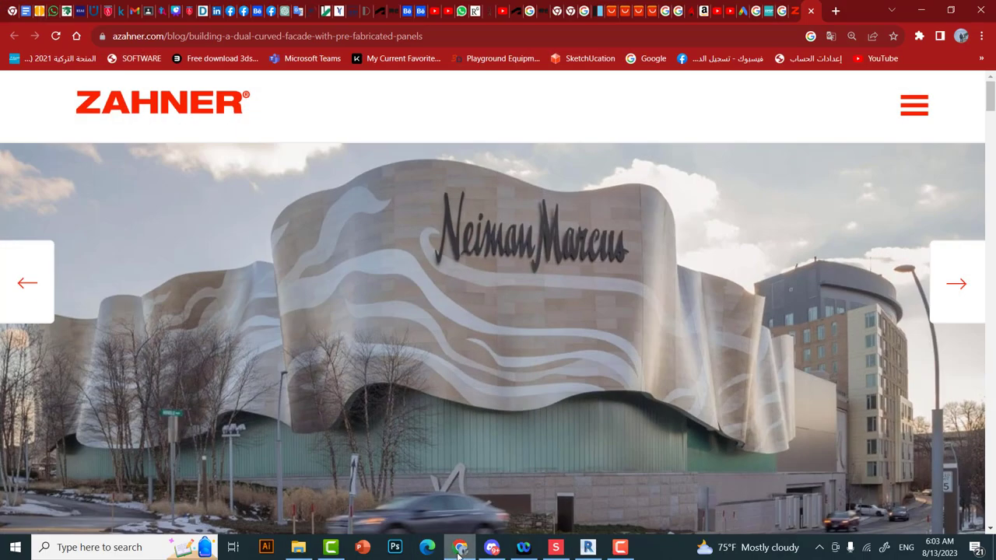
{"action": "key", "text": "l"}
{"action": "key", "text": "i"}
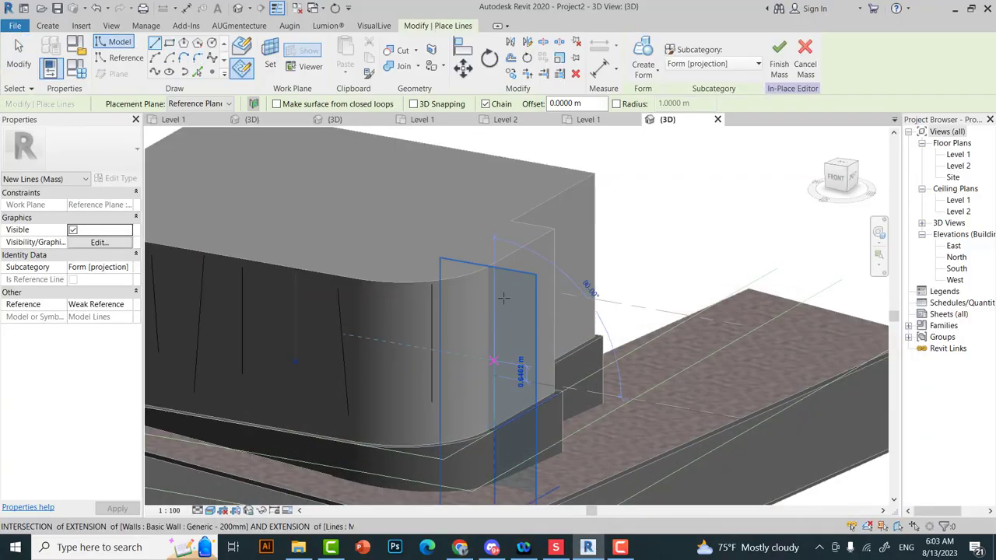
{"action": "key", "text": "Escape"}
{"action": "key", "text": "Escape"}
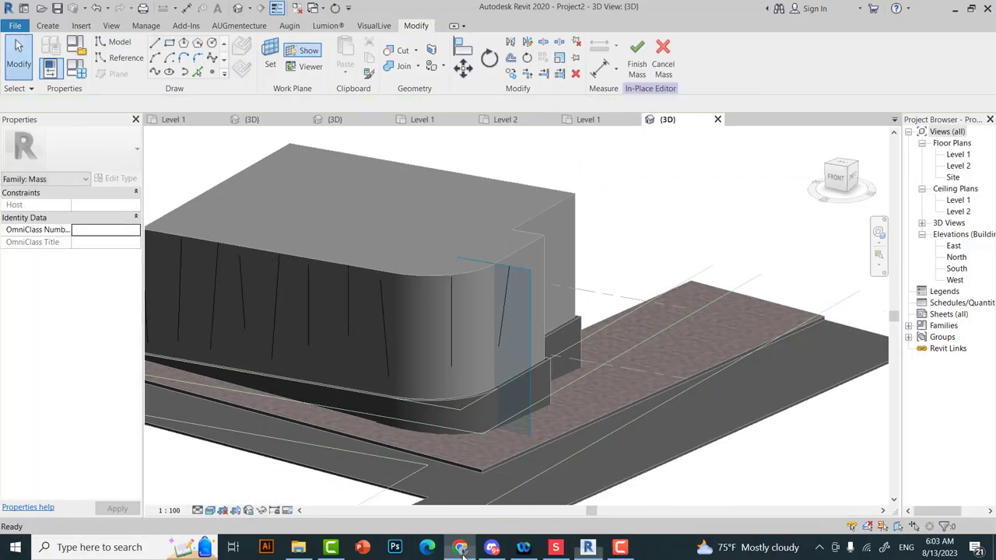
{"action": "left_click", "coordinate": [461, 548]}
{"action": "left_click", "coordinate": [461, 547]}
{"action": "scroll", "coordinate": [513, 184], "scroll_direction": "up", "scroll_amount": 4}
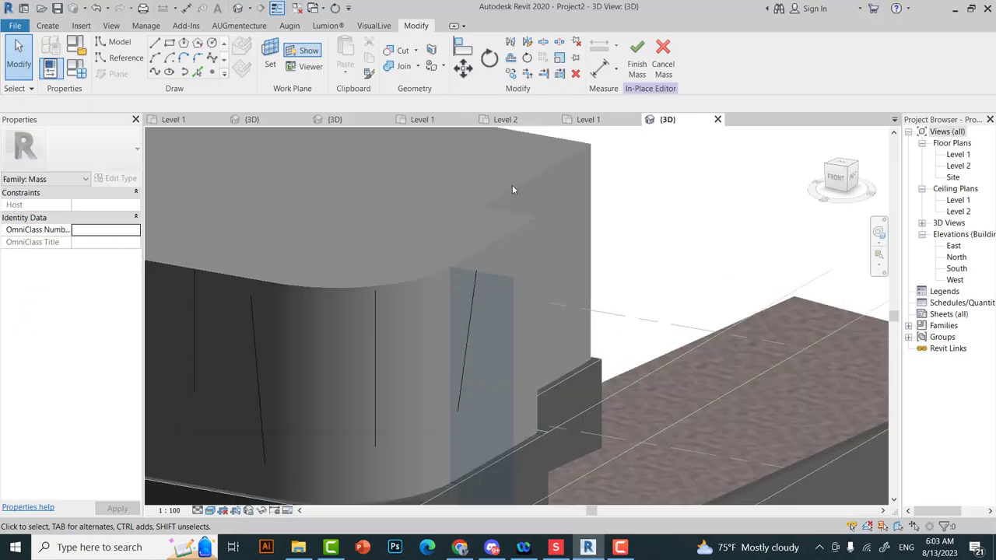
- Pick another reference plane and place the first point of a sloped model line
{"action": "left_click", "coordinate": [265, 76]}
{"action": "left_click", "coordinate": [137, 106]}
{"action": "left_click", "coordinate": [112, 249]}
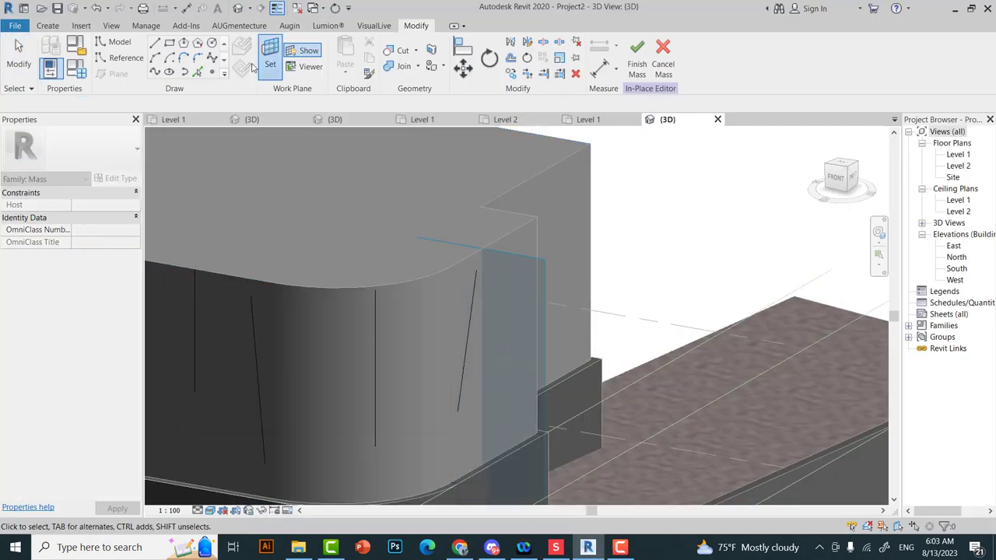
{"action": "key", "text": "l"}
{"action": "key", "text": "i"}
{"action": "left_click", "coordinate": [466, 251]}
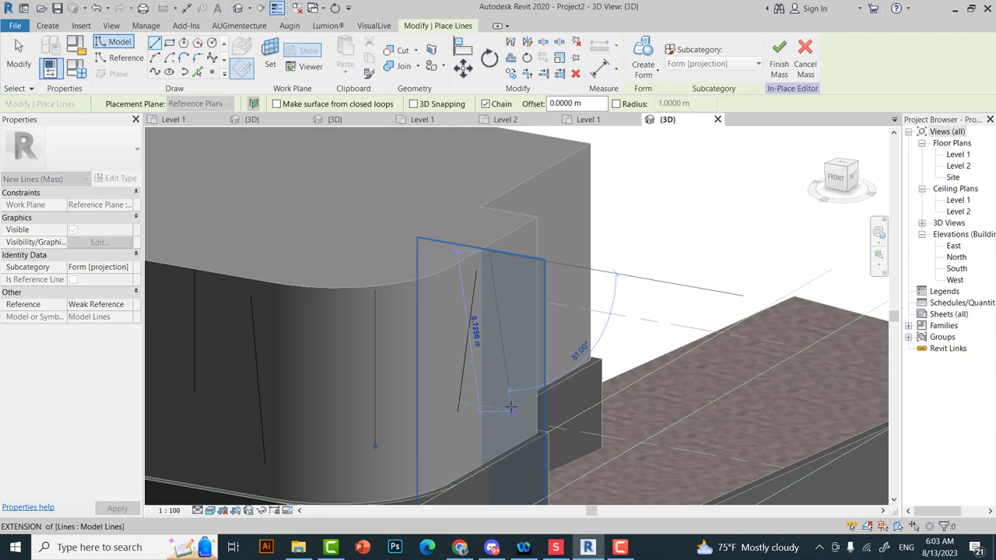
{"action": "left_click", "coordinate": [461, 548]}
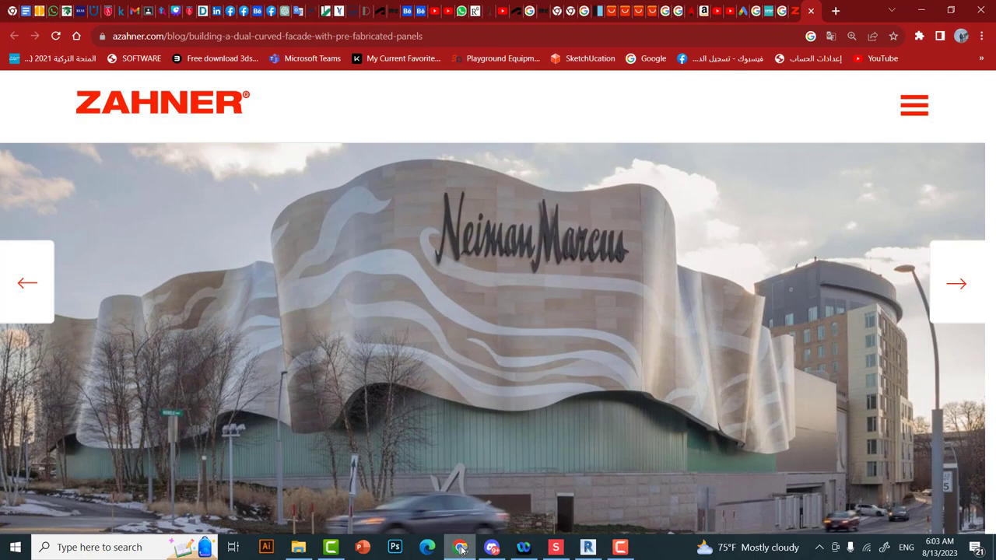
{"action": "left_click", "coordinate": [461, 547]}
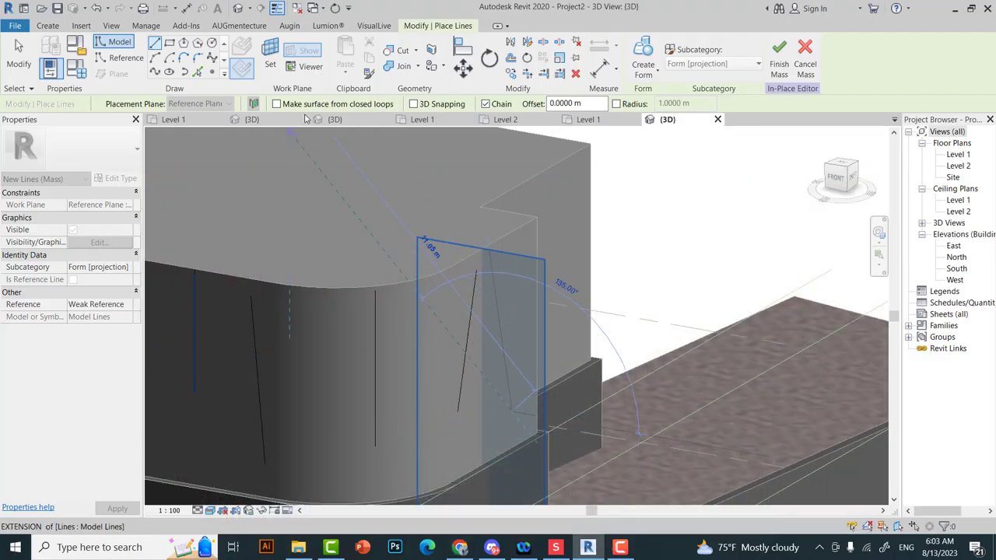
{"action": "key", "text": "Escape"}
{"action": "key", "text": "Escape"}
- Switch to another reference plane and place the end point of the sloped line
{"action": "left_click", "coordinate": [116, 104]}
{"action": "left_click", "coordinate": [139, 266]}
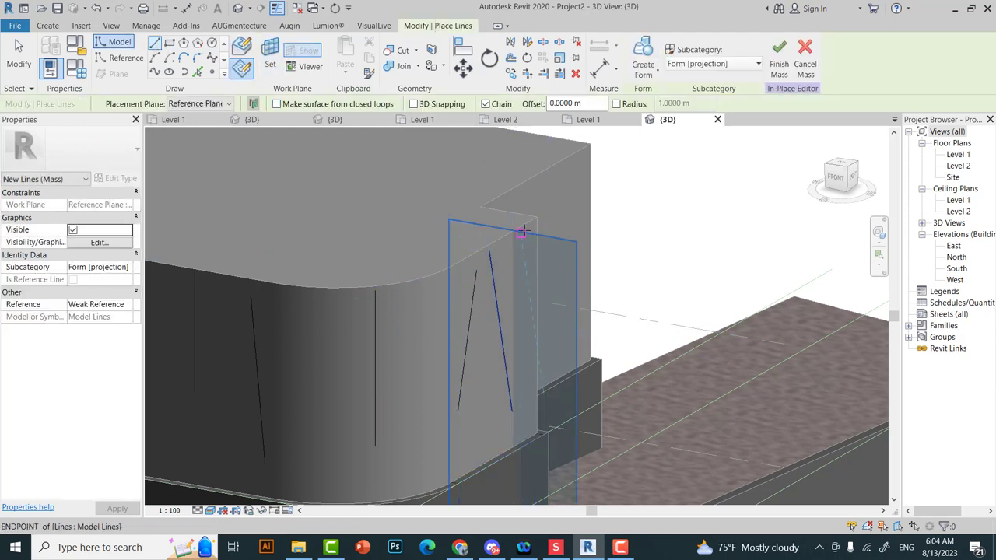
{"action": "left_click", "coordinate": [513, 359]}
{"action": "key", "text": "Escape"}
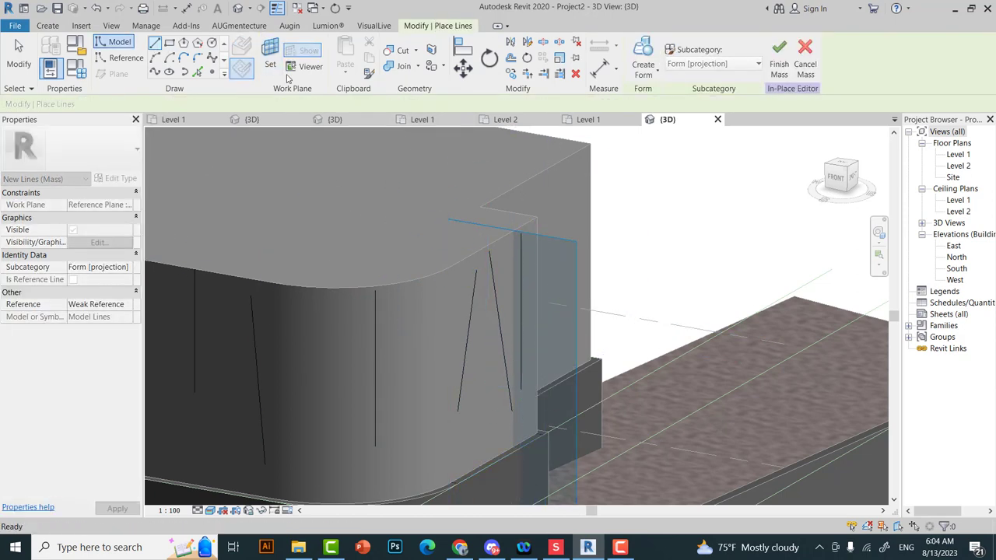
{"action": "key", "text": "Escape"}
- On the next reference plane, start a new sloped model line, then orbit to a side view
{"action": "left_click", "coordinate": [116, 104]}
{"action": "left_click", "coordinate": [94, 263]}
{"action": "key", "text": "l"}
{"action": "key", "text": "i"}
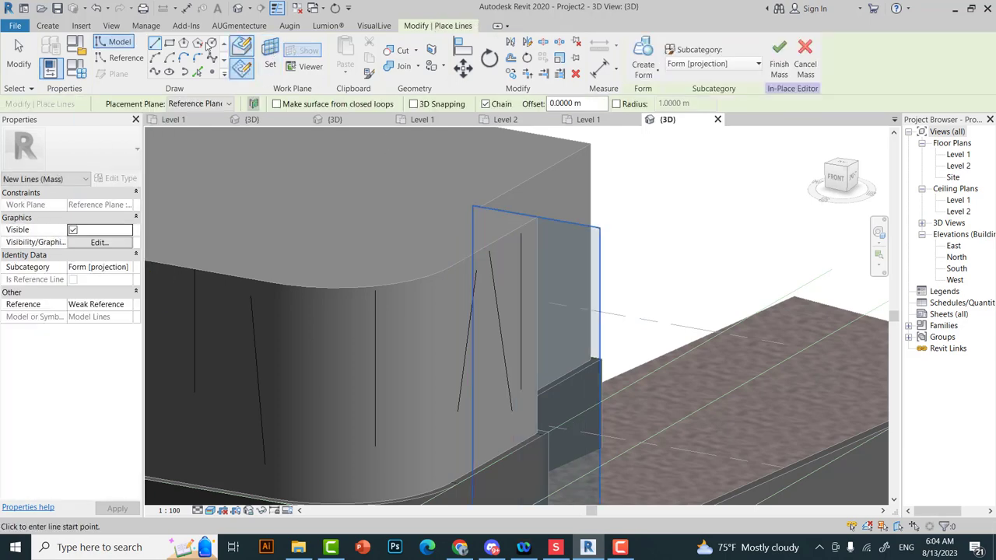
{"action": "left_click", "coordinate": [545, 220]}
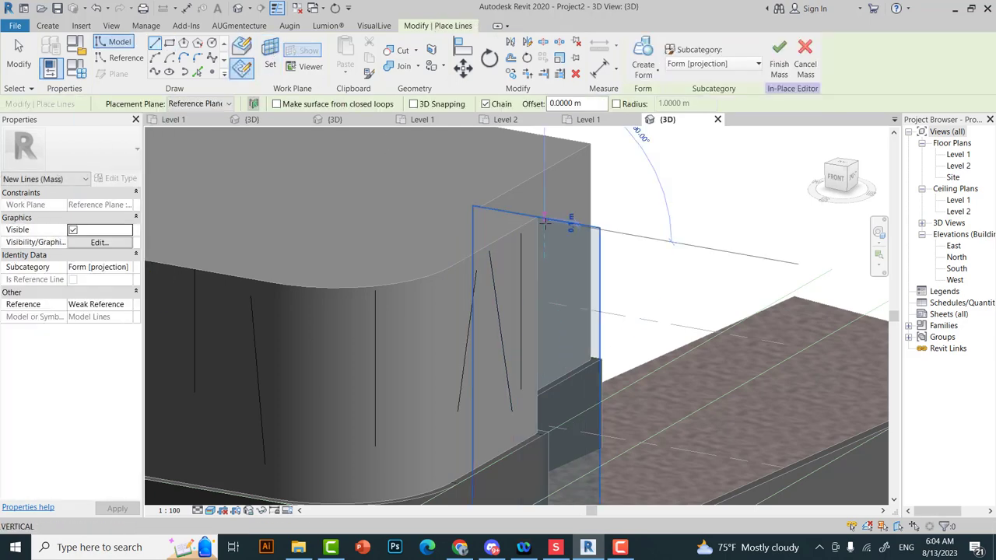
{"action": "left_click", "coordinate": [464, 551]}
{"action": "left_click", "coordinate": [464, 551]}
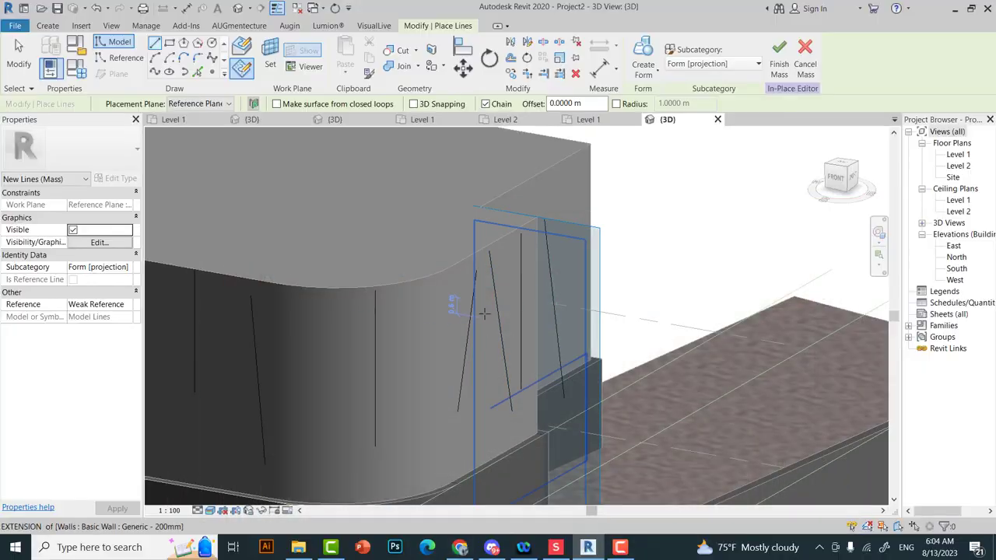
{"action": "key", "text": "Escape"}
{"action": "mouse_move", "coordinate": [545, 311]}
{"action": "middle_mouse_down", "text": "shift"}
{"action": "mouse_move", "coordinate": [761, 268]}
{"action": "mouse_move", "coordinate": [410, 232]}
{"action": "middle_mouse_up", "text": "shift"}
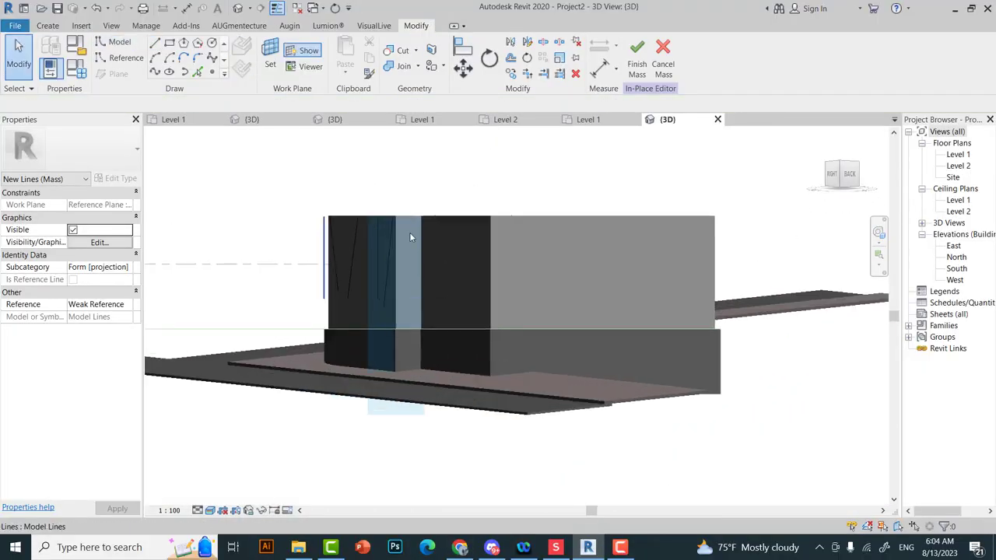
- Turn to a corner view from above and make a new reference plane the work plane
{"action": "left_click", "coordinate": [832, 167]}
{"action": "scroll", "coordinate": [501, 263], "scroll_direction": "up", "scroll_amount": 3}
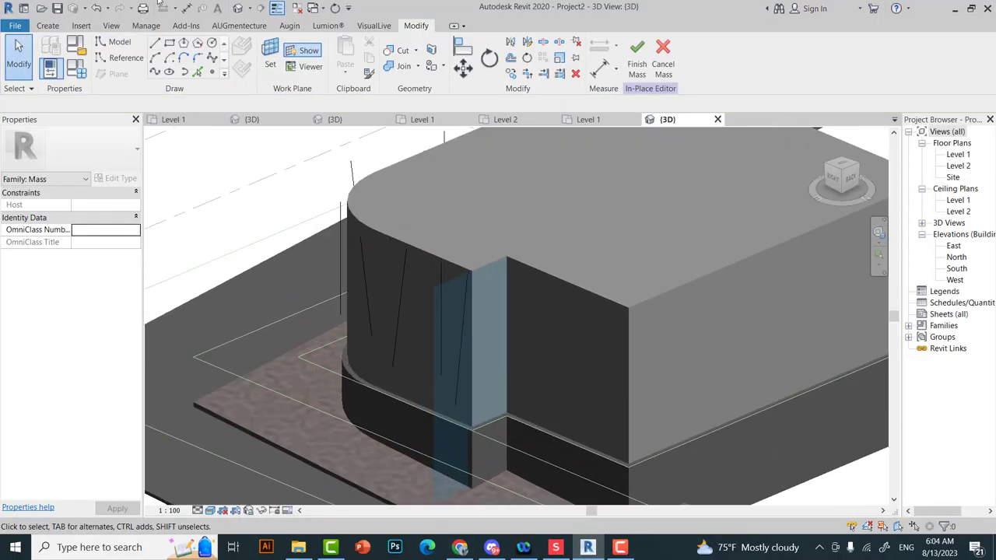
{"action": "left_click", "coordinate": [265, 75]}
{"action": "left_click", "coordinate": [109, 103]}
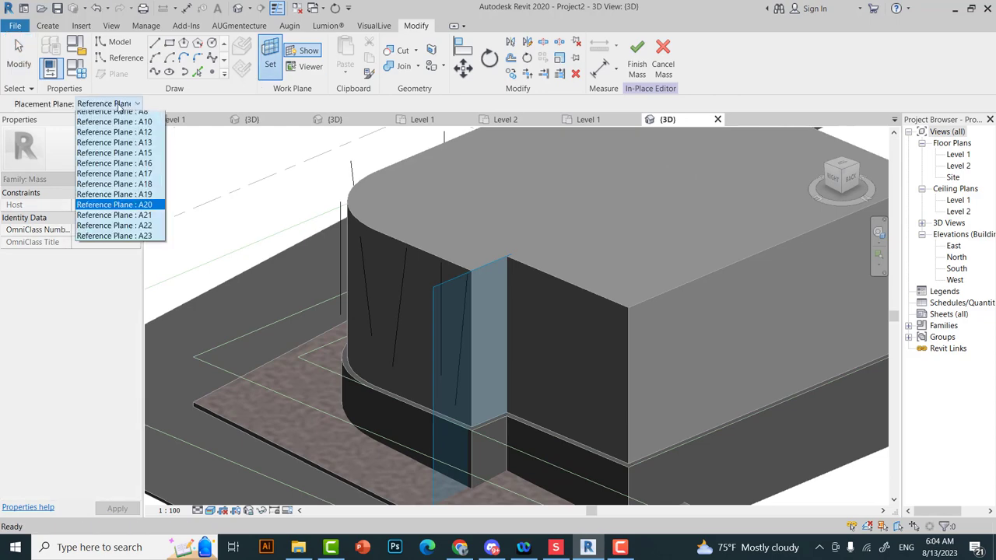
{"action": "left_click", "coordinate": [117, 282]}
- Start a model line on that plane at the recessed corner, then exit the line tool
{"action": "middle_click_drag", "start_coordinate": [482, 404], "coordinate": [516, 438], "text": "shift"}
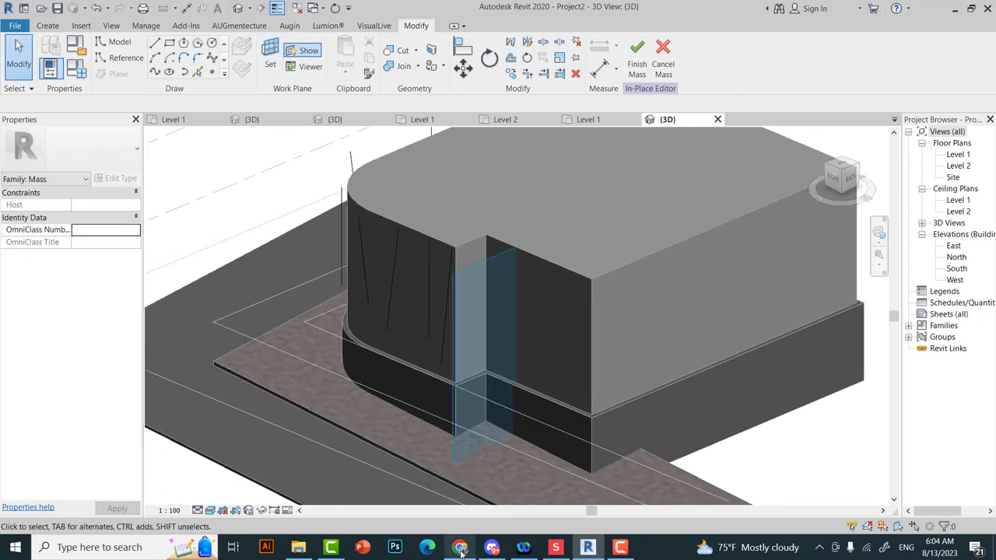
{"action": "left_click", "coordinate": [461, 549]}
{"action": "left_click", "coordinate": [461, 549]}
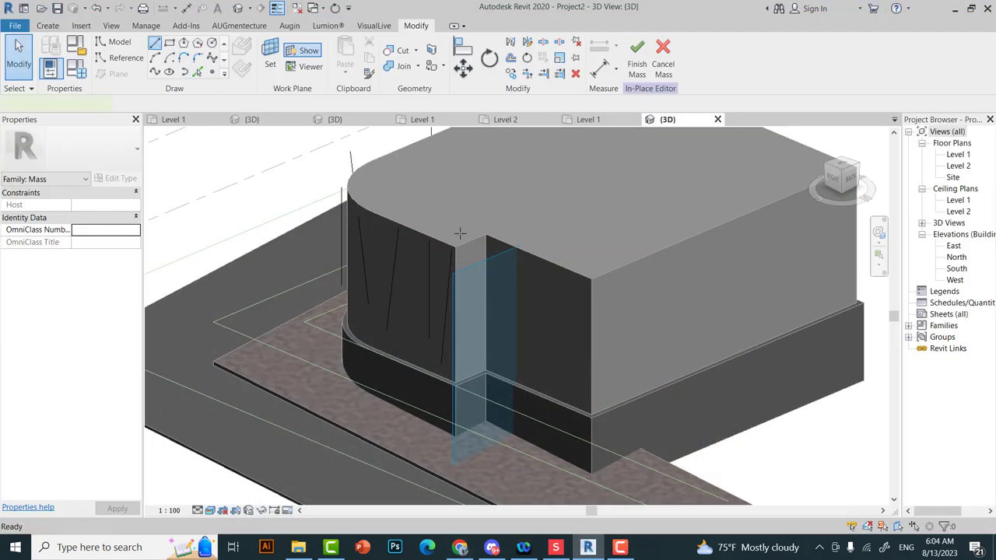
{"action": "key", "text": "l"}
{"action": "key", "text": "i"}
{"action": "left_click", "coordinate": [408, 294]}
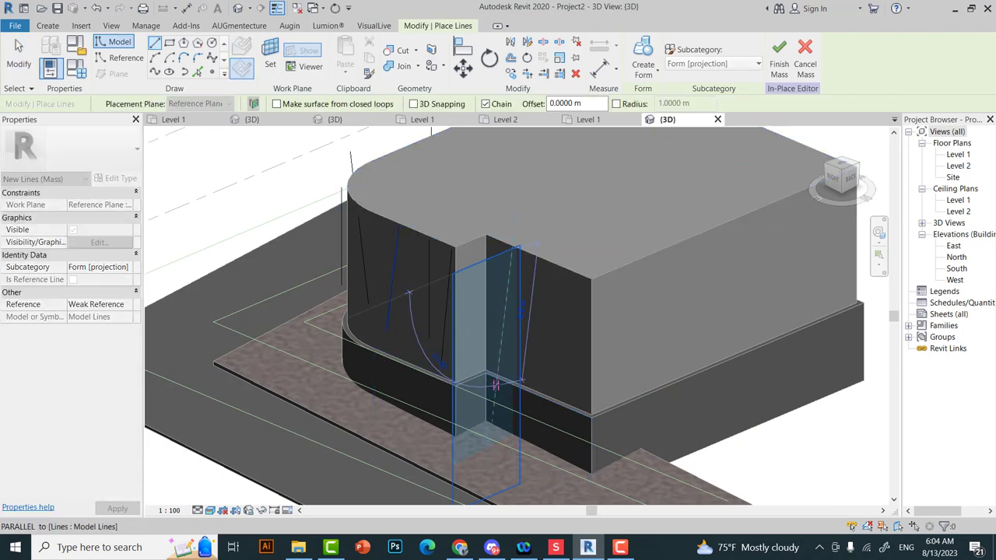
{"action": "key", "text": "Escape"}
{"action": "key", "text": "Escape"}
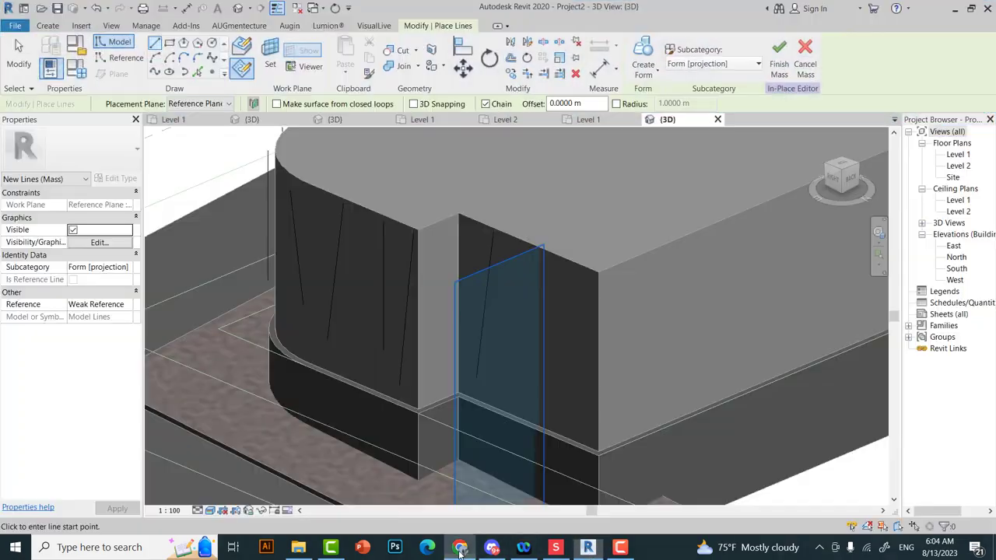
- Start an arc at the corner intersection, discard it, and zoom out
{"action": "left_click", "coordinate": [460, 549]}
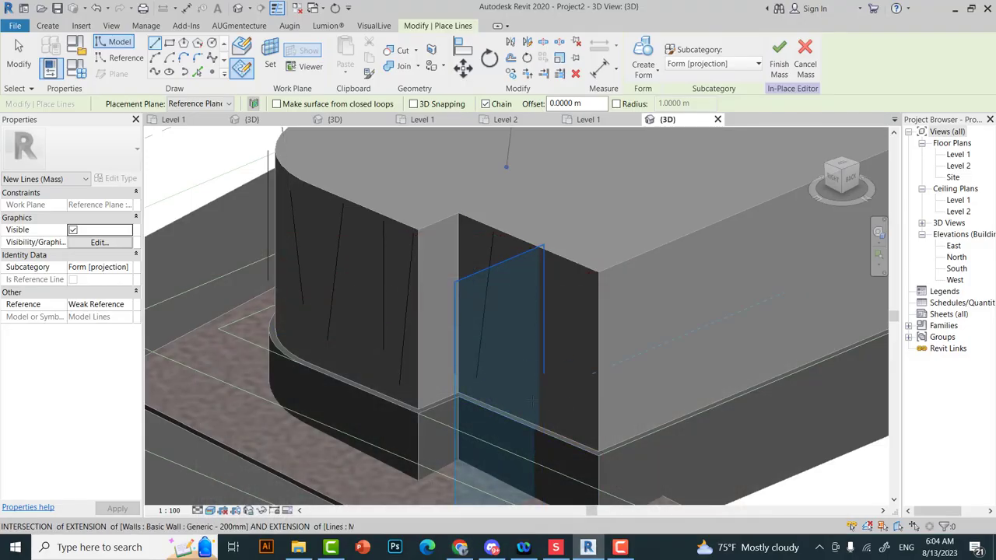
{"action": "scroll", "coordinate": [499, 300], "scroll_direction": "up", "scroll_amount": 2}
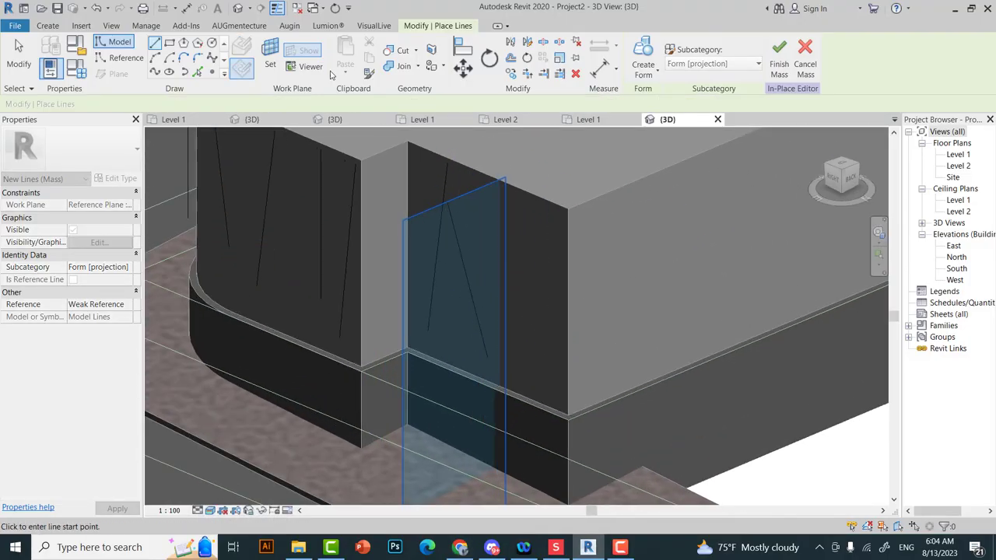
{"action": "key", "text": "Escape"}
{"action": "key", "text": "Escape"}
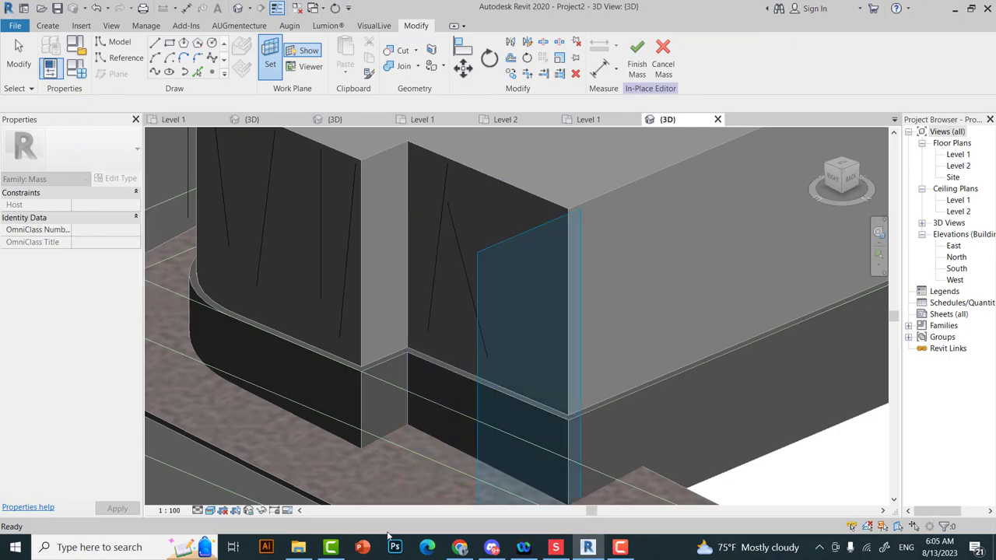
{"action": "left_click", "coordinate": [461, 550]}
{"action": "left_click", "coordinate": [461, 550]}
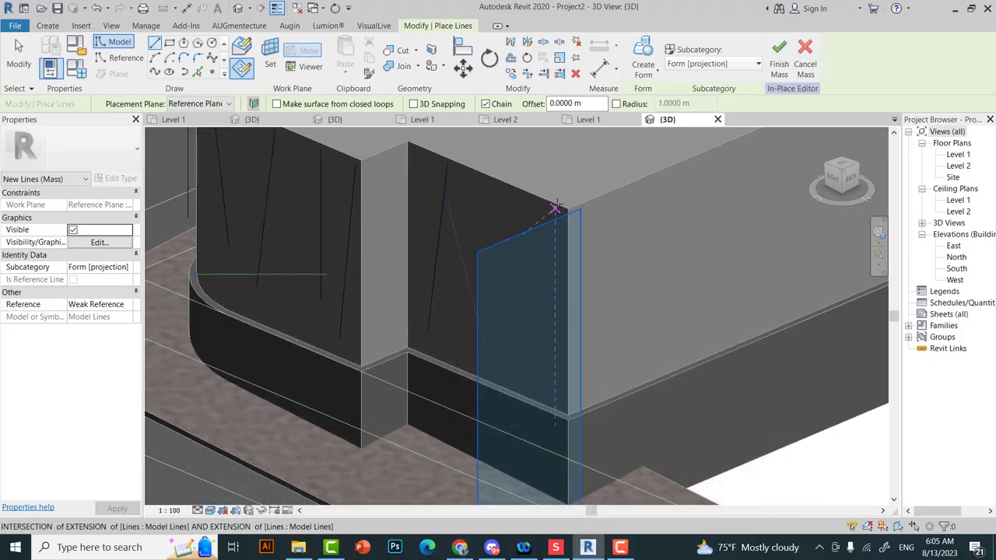
{"action": "left_click", "coordinate": [555, 394]}
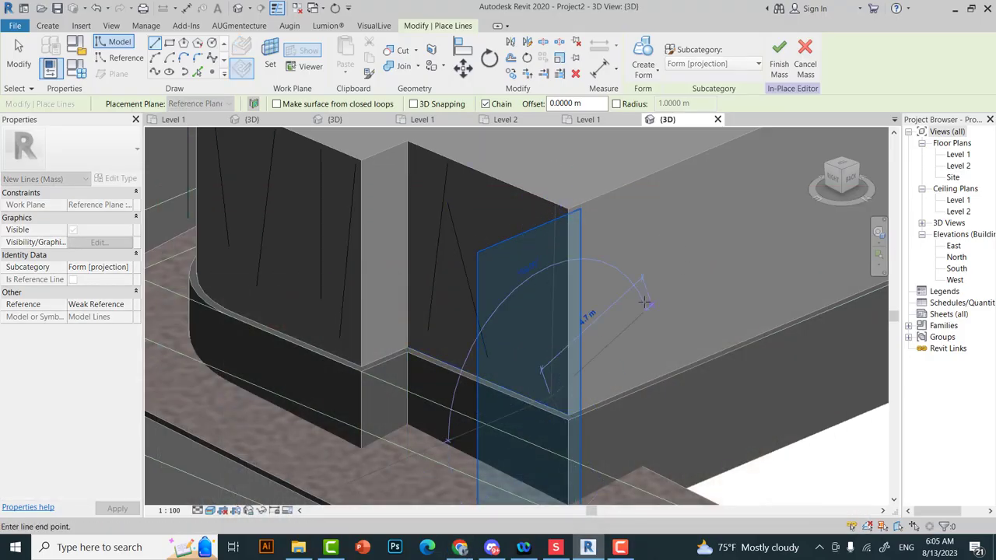
{"action": "key", "text": "Escape"}
{"action": "key", "text": "Escape"}
{"action": "scroll", "coordinate": [645, 302], "scroll_direction": "down", "scroll_amount": 5}
- Finish editing the mass and select the sketched lines along the front face
{"action": "middle_click_drag", "start_coordinate": [556, 179], "coordinate": [762, 130]}
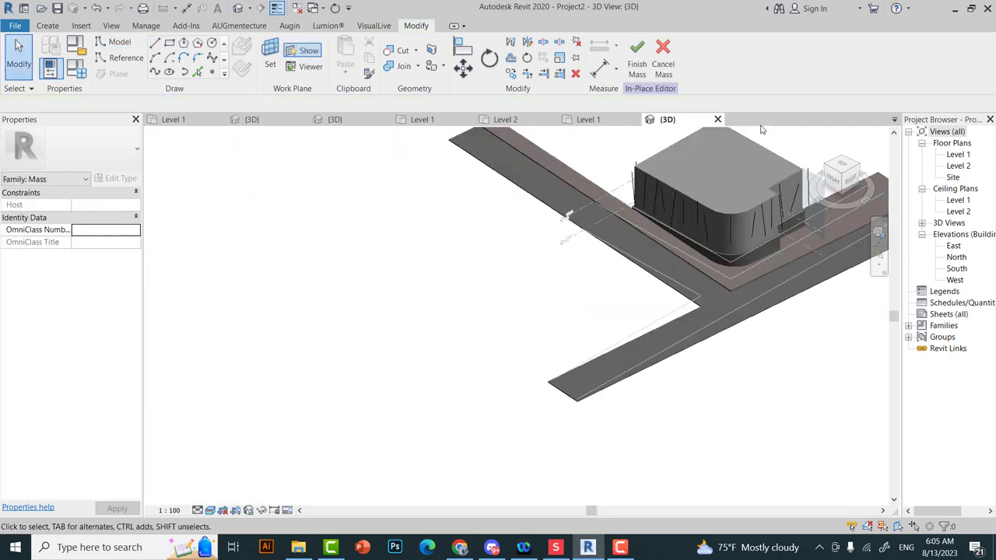
{"action": "scroll", "coordinate": [762, 130], "scroll_direction": "up", "scroll_amount": 3}
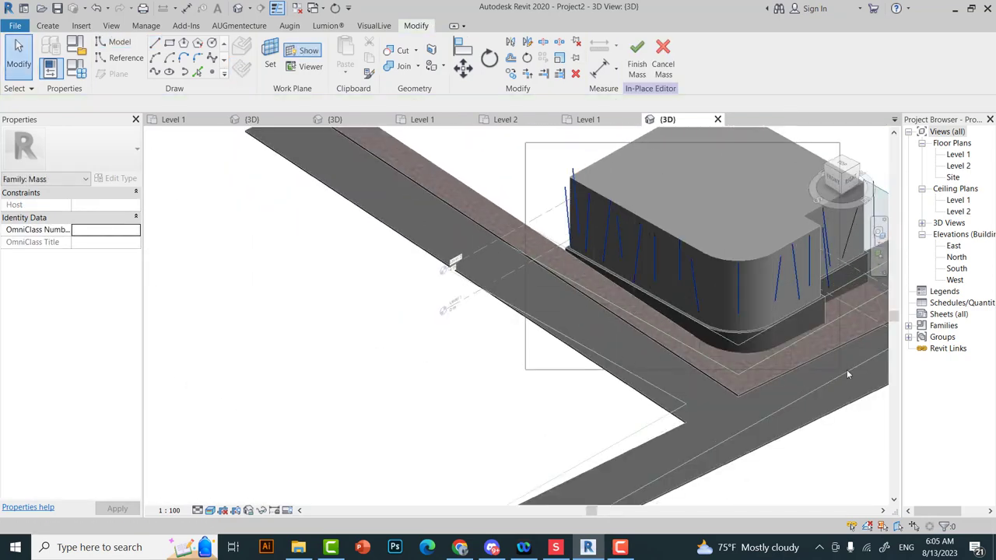
{"action": "left_click", "coordinate": [637, 59]}
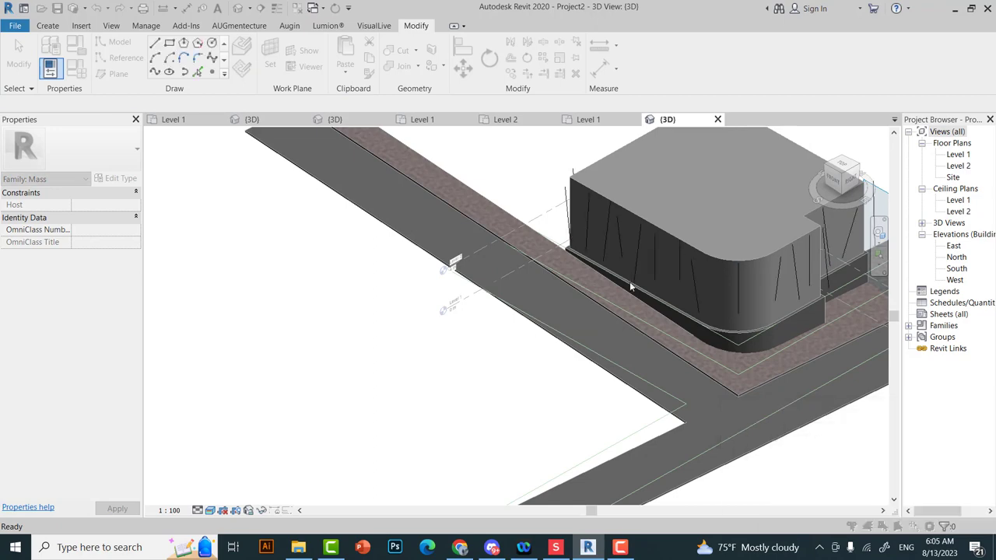
{"action": "left_click_drag", "start_coordinate": [539, 152], "coordinate": [697, 372]}
{"action": "scroll", "coordinate": [688, 281], "scroll_direction": "up", "scroll_amount": 1}
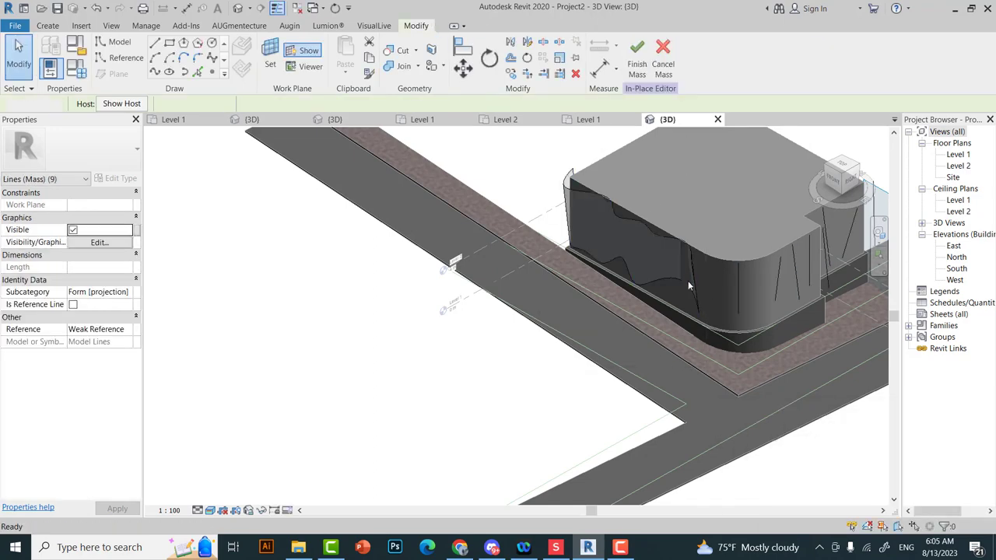
{"action": "scroll", "coordinate": [688, 281], "scroll_direction": "up", "scroll_amount": 2}
{"action": "scroll", "coordinate": [653, 257], "scroll_direction": "up", "scroll_amount": 2}
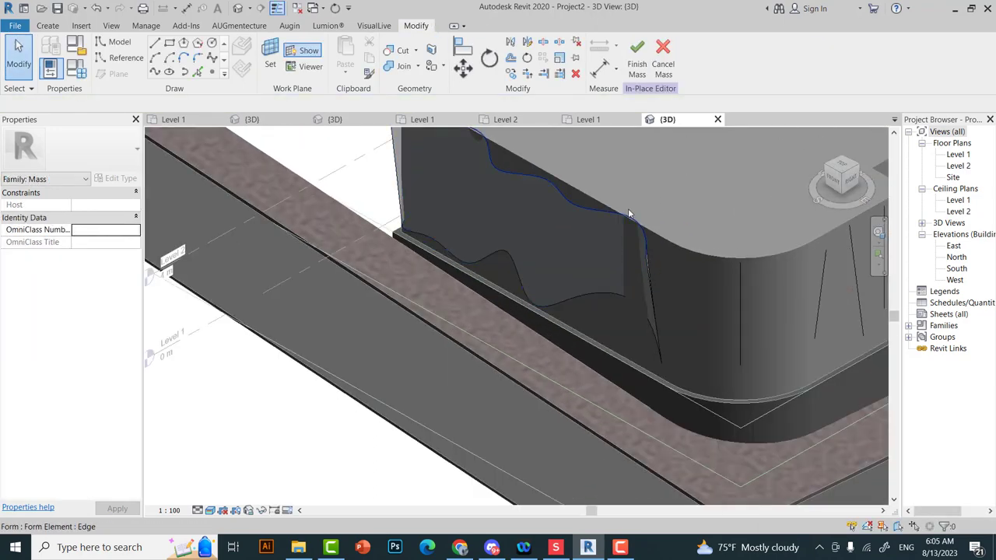
{"action": "scroll", "coordinate": [623, 255], "scroll_direction": "down", "scroll_amount": 3}
{"action": "scroll", "coordinate": [548, 246], "scroll_direction": "up", "scroll_amount": 2}
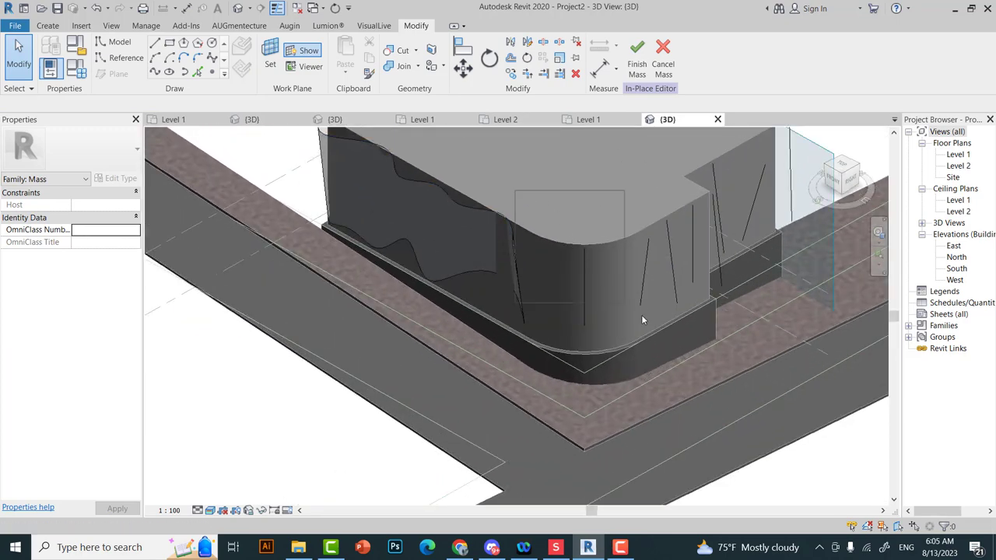
{"action": "scroll", "coordinate": [576, 378], "scroll_direction": "down", "scroll_amount": 3}
- Select the mass lines at the corner, then clear the selection
{"action": "left_click_drag", "start_coordinate": [530, 212], "coordinate": [691, 402]}
{"action": "scroll", "coordinate": [500, 354], "scroll_direction": "up", "scroll_amount": 4}
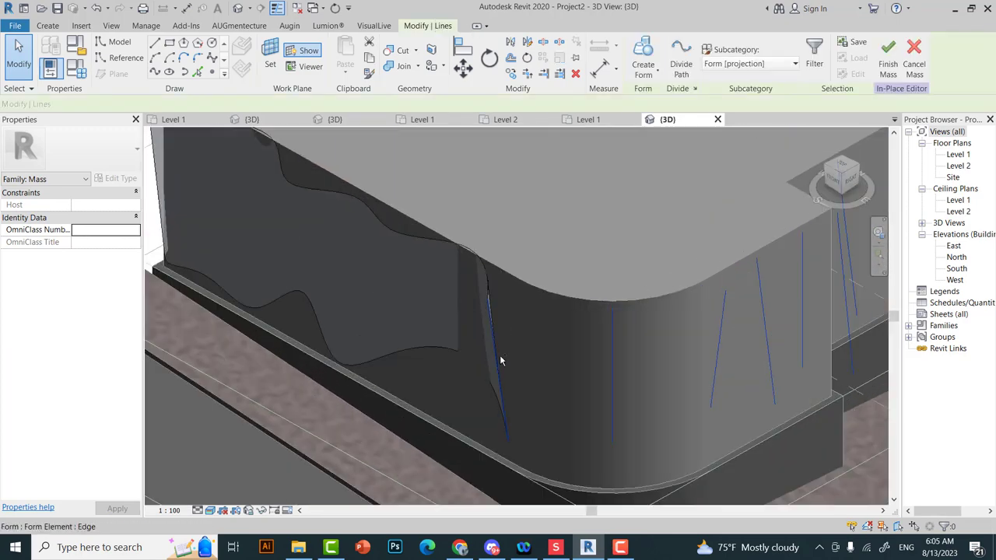
{"action": "left_click", "coordinate": [500, 355], "text": "ctrl"}
{"action": "key", "text": "Escape"}
{"action": "scroll", "coordinate": [607, 273], "scroll_direction": "down", "scroll_amount": 3}
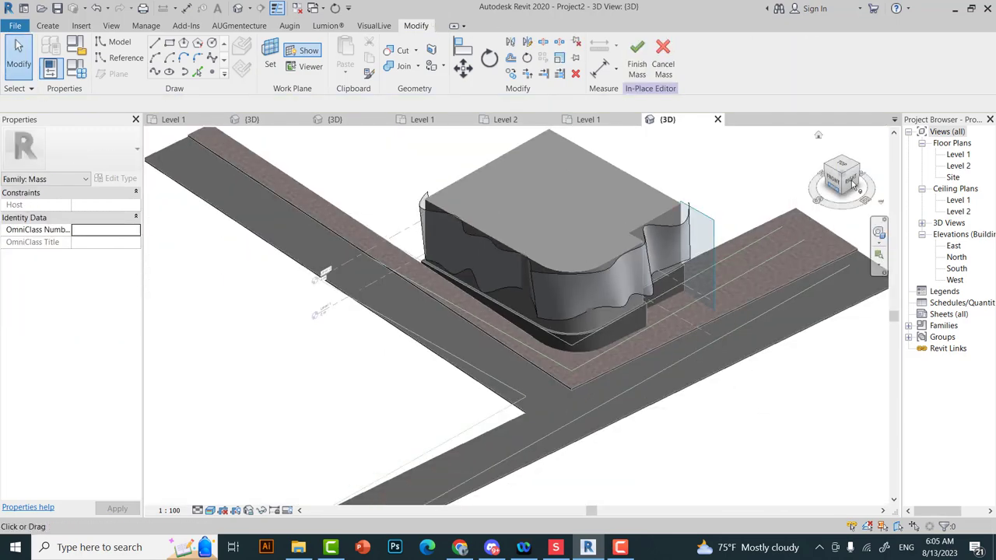
- Select the wavy facade surface and turn on X-Ray to expose its profile points
{"action": "middle_click_drag", "start_coordinate": [644, 285], "coordinate": [654, 288], "text": "shift"}
{"action": "middle_click_drag", "start_coordinate": [331, 259], "coordinate": [322, 233], "text": "shift"}
{"action": "scroll", "coordinate": [529, 199], "scroll_direction": "down", "scroll_amount": 3}
{"action": "scroll", "coordinate": [545, 223], "scroll_direction": "up", "scroll_amount": 4}
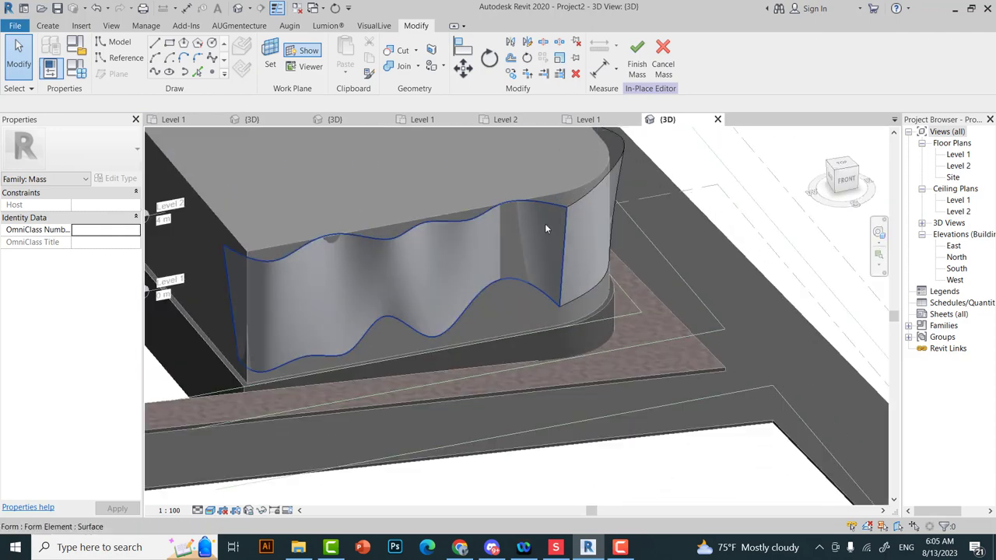
{"action": "left_click", "coordinate": [545, 223]}
{"action": "left_click", "coordinate": [743, 56]}
{"action": "scroll", "coordinate": [490, 189], "scroll_direction": "up", "scroll_amount": 2}
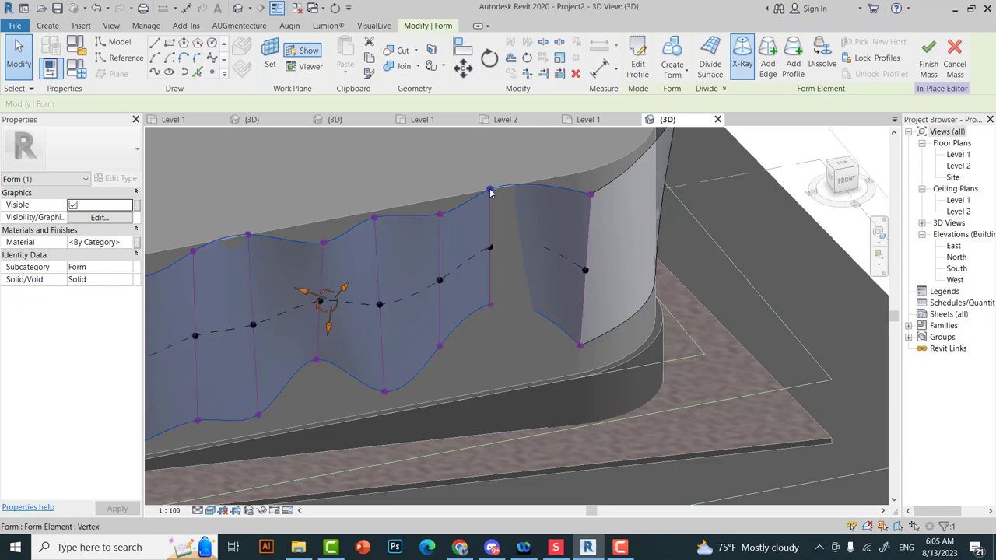
- Select the top and bottom vertices and the bottom edge of the wavy form's left profile
{"action": "left_click", "coordinate": [489, 190]}
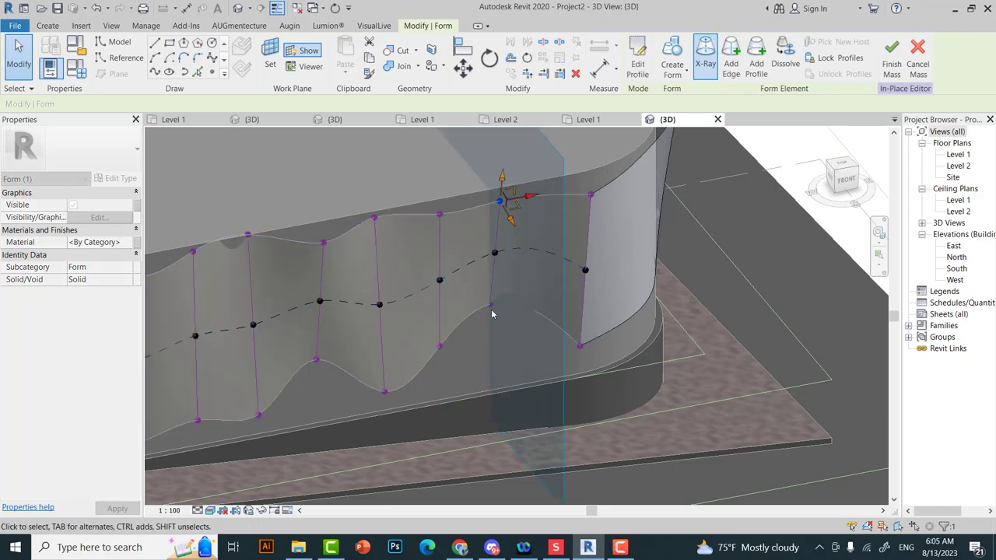
{"action": "left_click", "coordinate": [487, 343]}
{"action": "mouse_move", "coordinate": [481, 318]}
{"action": "middle_mouse_down", "text": "shift"}
{"action": "mouse_move", "coordinate": [317, 261]}
{"action": "mouse_move", "coordinate": [348, 334]}
{"action": "middle_mouse_up", "text": "shift"}
{"action": "left_click", "coordinate": [339, 373]}
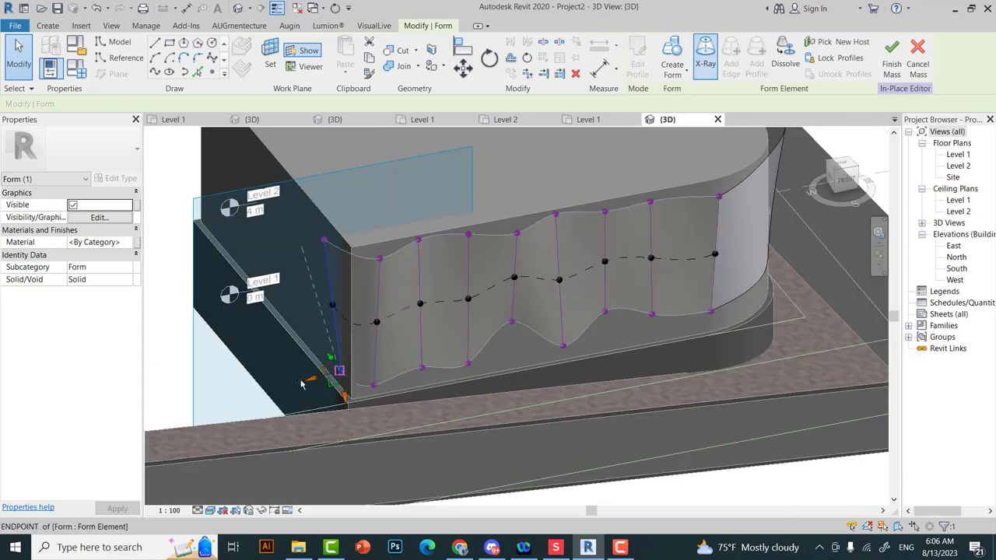
{"action": "left_click", "coordinate": [376, 385]}
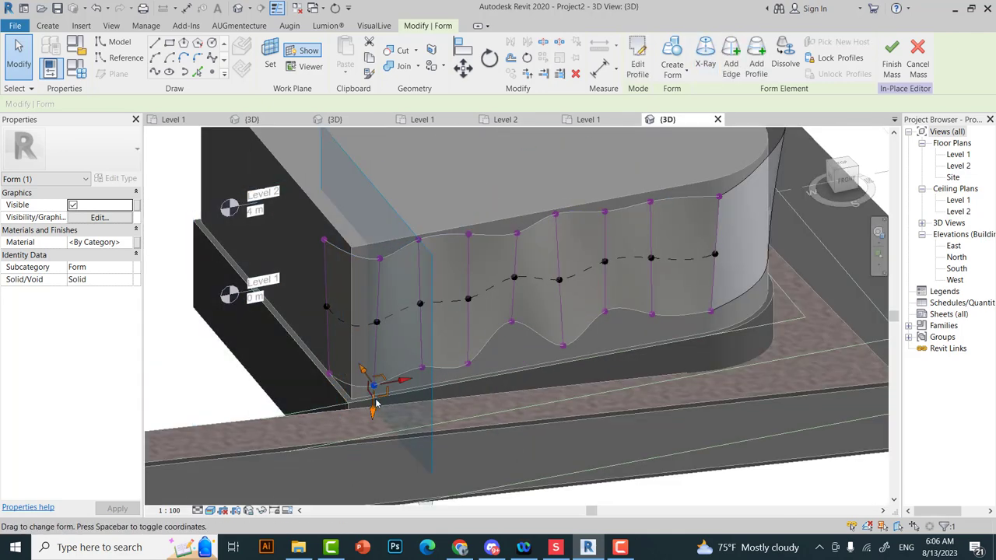
{"action": "left_click", "coordinate": [421, 367]}
- Drag the right end's bottom vertices right, down and then up to reshape the curved lower edge
{"action": "middle_click_drag", "start_coordinate": [603, 352], "coordinate": [676, 308], "text": "shift"}
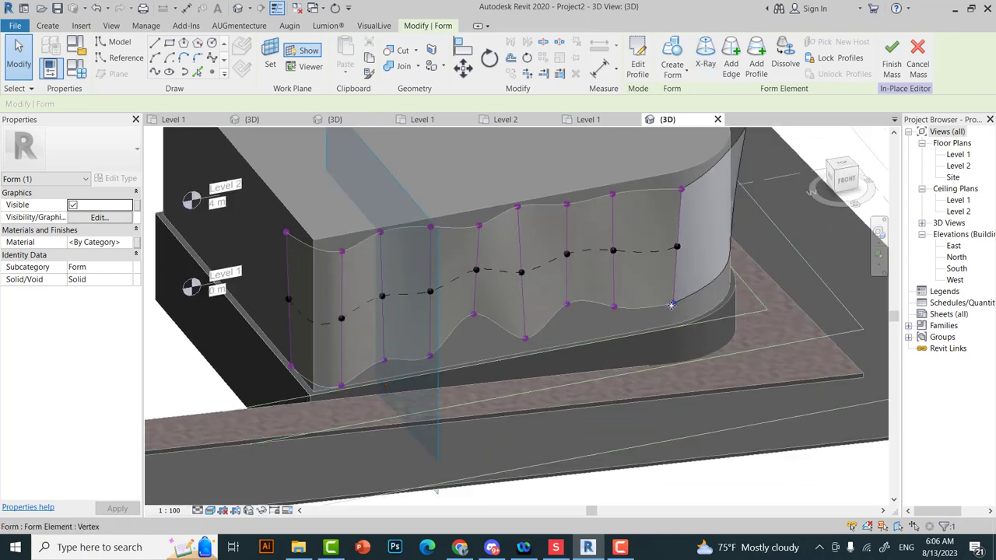
{"action": "left_click", "coordinate": [675, 306]}
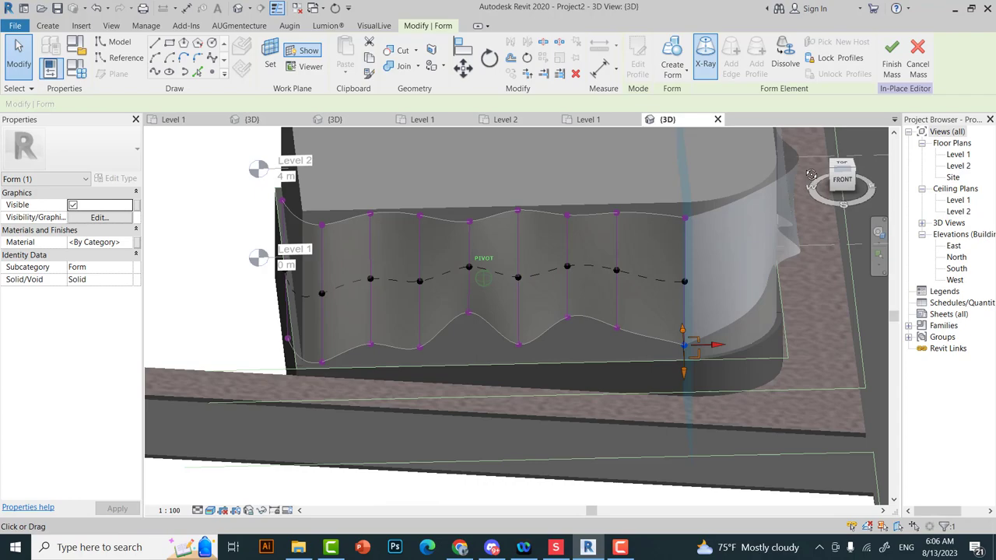
{"action": "mouse_move", "coordinate": [661, 294]}
{"action": "middle_mouse_down", "text": "shift"}
{"action": "mouse_move", "coordinate": [545, 296]}
{"action": "mouse_move", "coordinate": [696, 345]}
{"action": "middle_mouse_up", "text": "shift"}
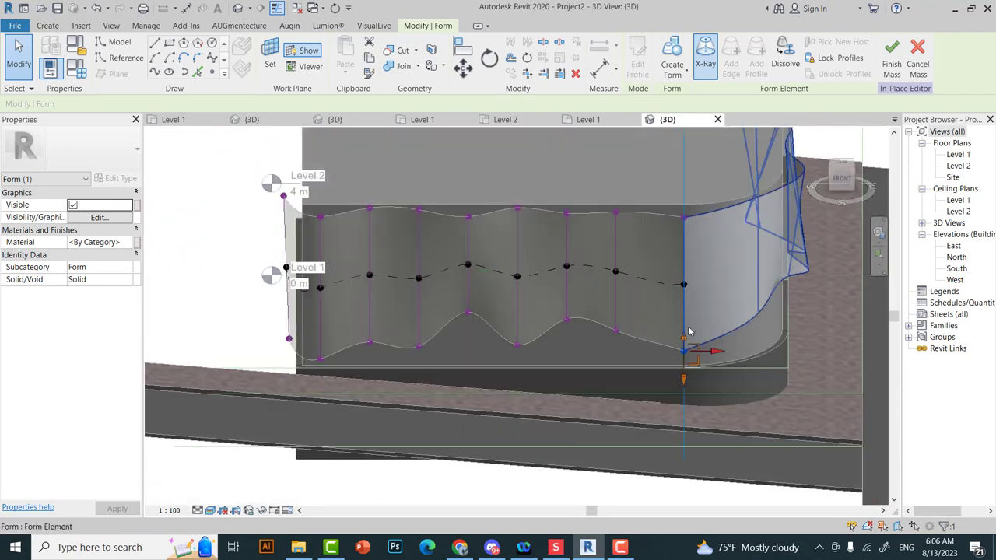
{"action": "left_click", "coordinate": [677, 364]}
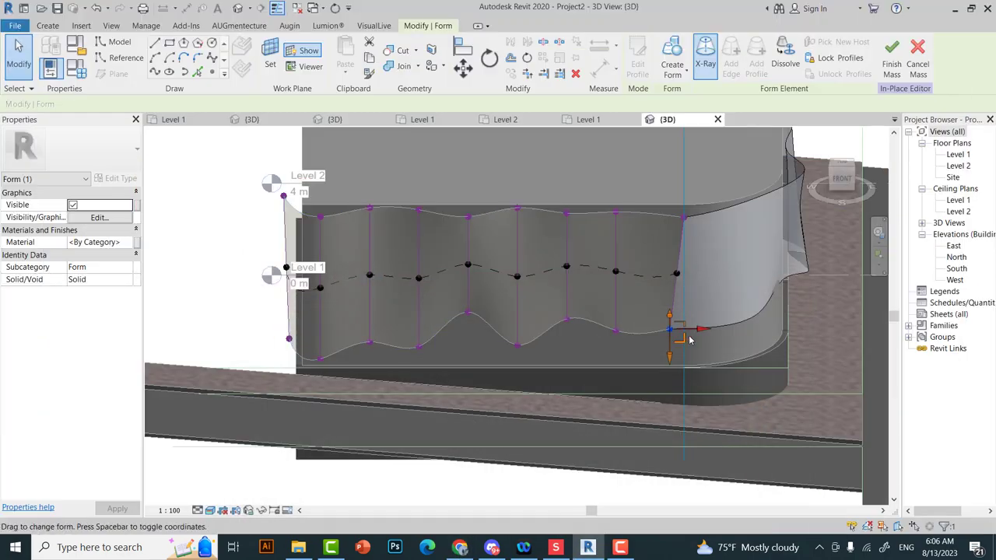
{"action": "left_click_drag", "start_coordinate": [674, 335], "coordinate": [698, 353]}
{"action": "scroll", "coordinate": [537, 349], "scroll_direction": "down", "scroll_amount": 3}
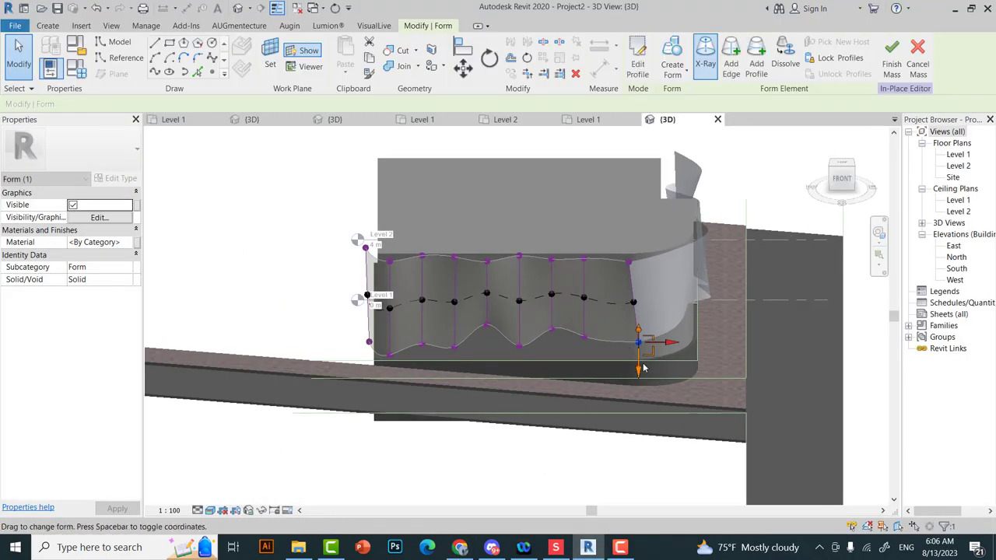
{"action": "scroll", "coordinate": [674, 347], "scroll_direction": "up", "scroll_amount": 2}
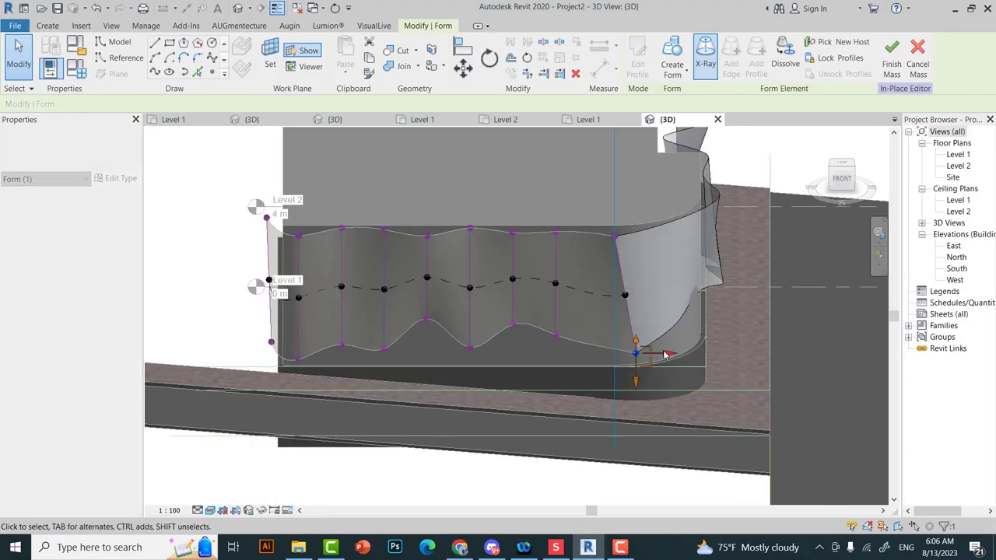
{"action": "mouse_move", "coordinate": [635, 380]}
{"action": "left_mouse_down"}
{"action": "mouse_move", "coordinate": [635, 368]}
{"action": "mouse_move", "coordinate": [600, 362]}
{"action": "mouse_move", "coordinate": [650, 366]}
{"action": "left_mouse_up"}
{"action": "key", "text": "Escape"}
- Show the wavy form's profile points see-through and select points at its corner end
{"action": "middle_click_drag", "start_coordinate": [641, 350], "coordinate": [658, 309], "text": "shift"}
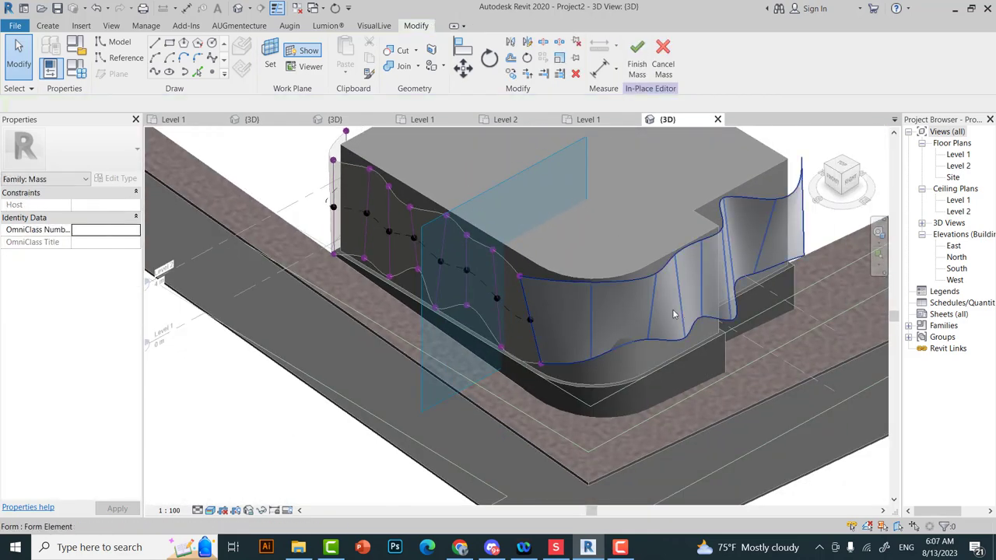
{"action": "left_click", "coordinate": [658, 309]}
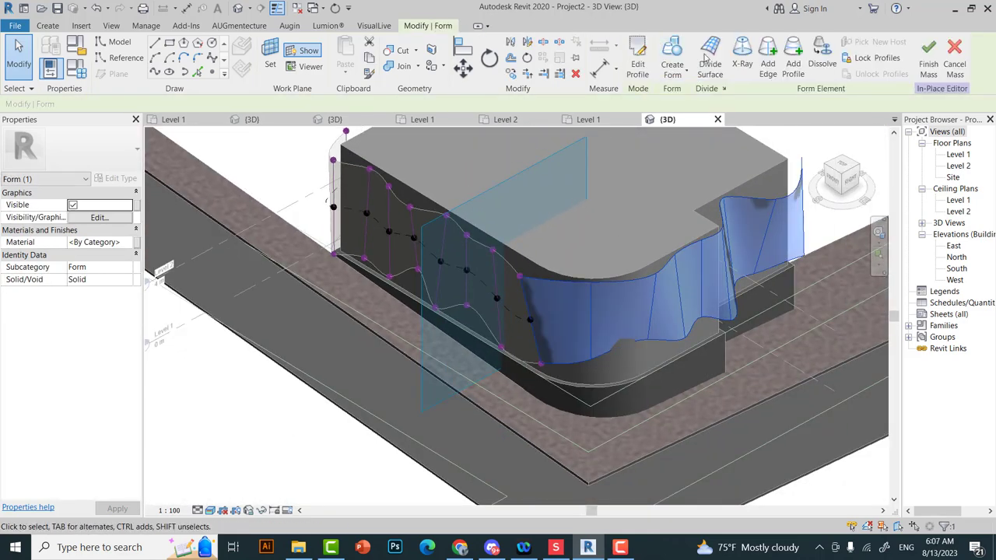
{"action": "left_click", "coordinate": [742, 56]}
{"action": "scroll", "coordinate": [650, 332], "scroll_direction": "up", "scroll_amount": 2}
{"action": "left_click", "coordinate": [656, 331]}
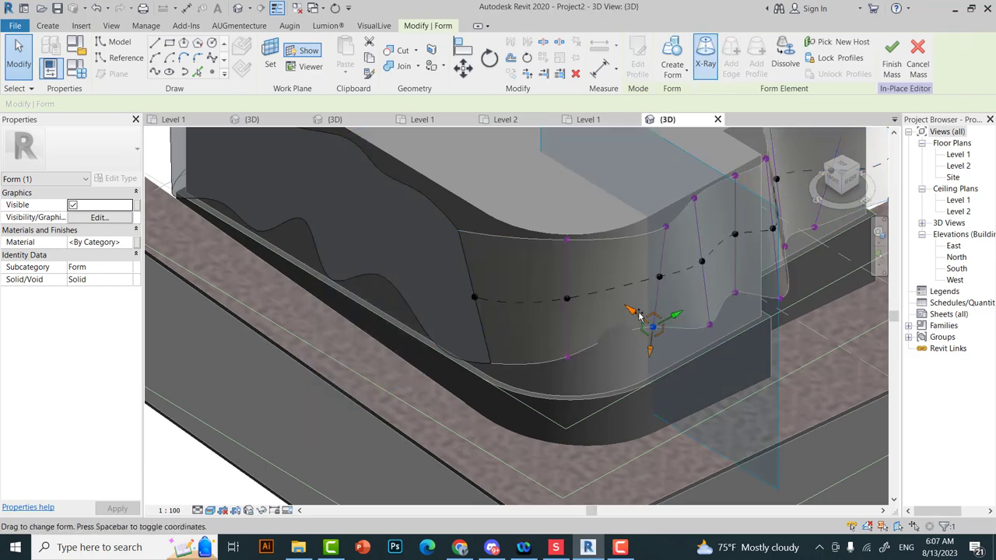
{"action": "left_click", "coordinate": [587, 371]}
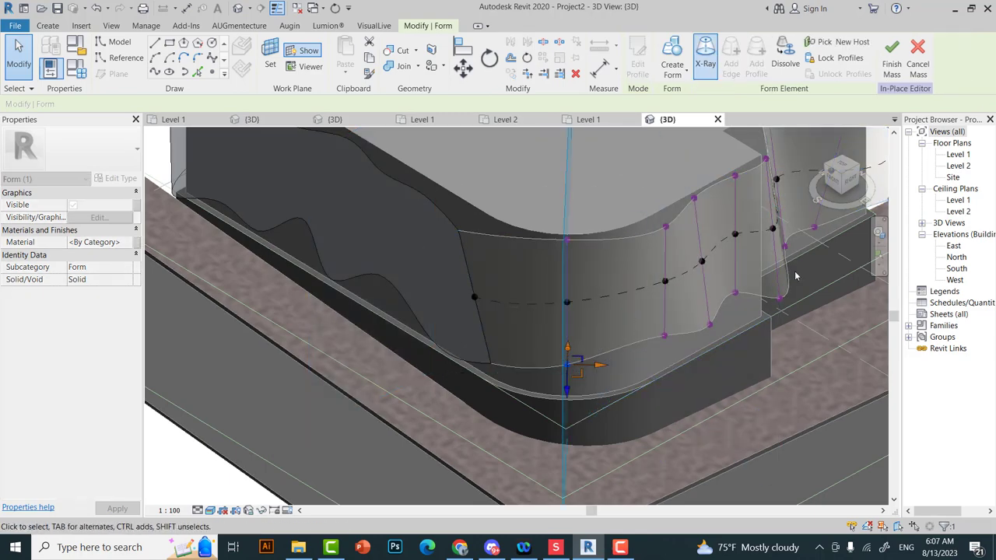
- Orbit around the mass and select a vertex on the corner's bottom edge
{"action": "middle_click_drag", "start_coordinate": [794, 275], "coordinate": [563, 214], "text": "shift"}
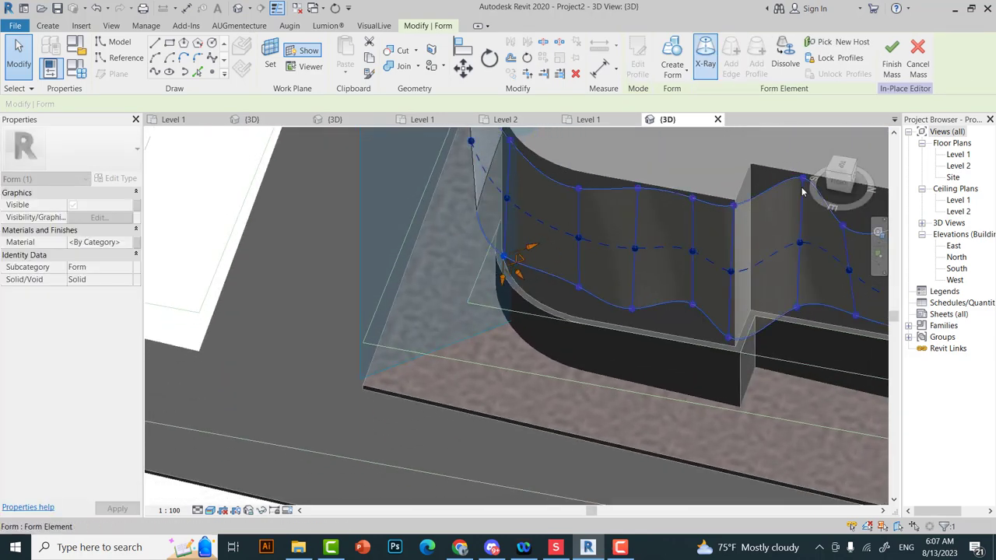
{"action": "middle_click_drag", "start_coordinate": [803, 191], "coordinate": [569, 535], "text": "shift"}
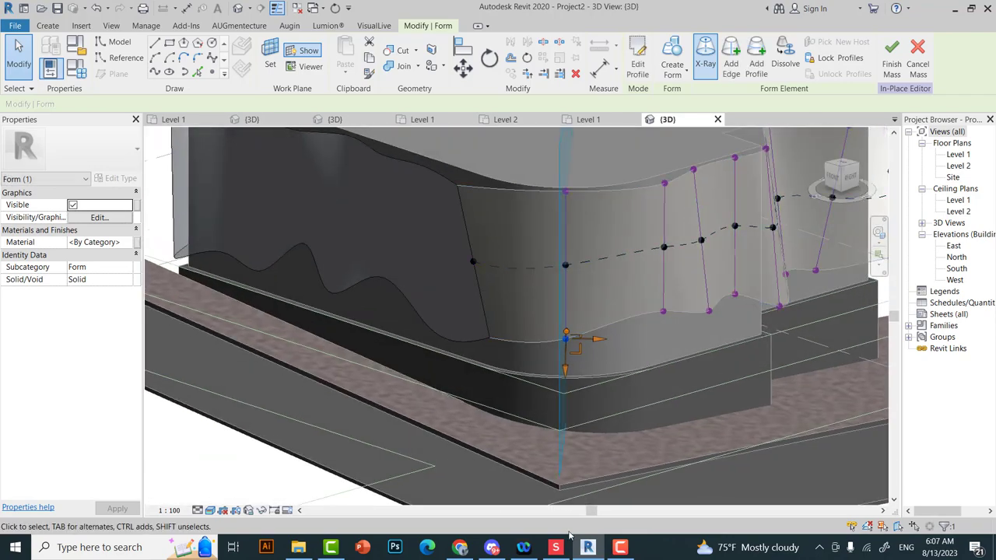
{"action": "scroll", "coordinate": [491, 341], "scroll_direction": "up", "scroll_amount": 4}
{"action": "left_click", "coordinate": [665, 342]}
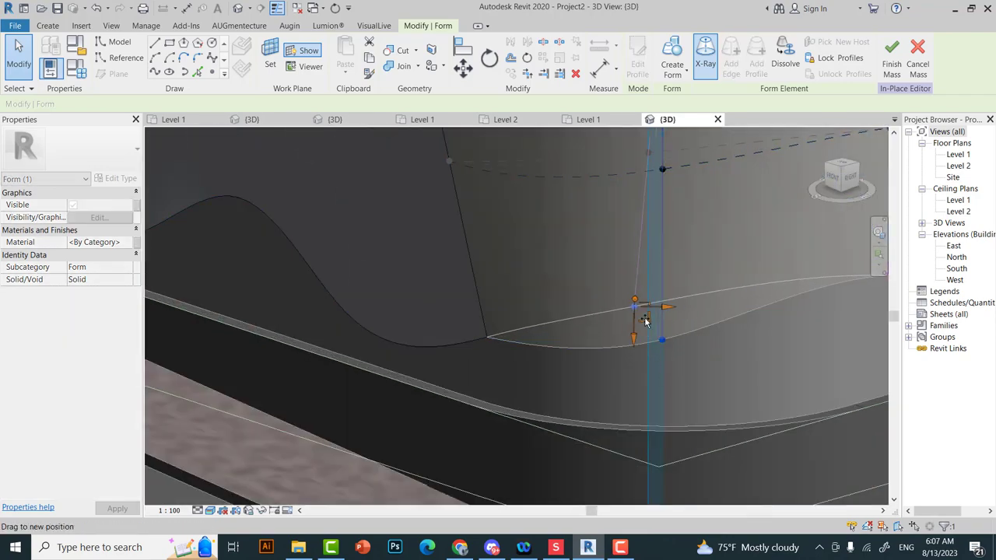
{"action": "scroll", "coordinate": [631, 323], "scroll_direction": "down", "scroll_amount": 4}
{"action": "middle_click_drag", "start_coordinate": [481, 328], "coordinate": [506, 413], "text": "shift"}
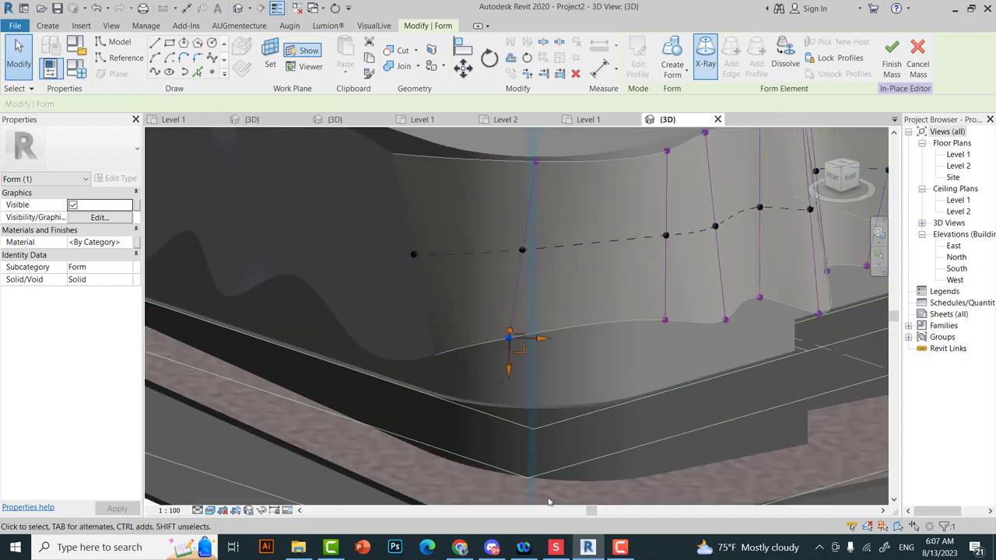
- Check the form's corner edge against the reference facade photo, then clear the selection
{"action": "left_click", "coordinate": [461, 548]}
{"action": "left_click", "coordinate": [462, 548]}
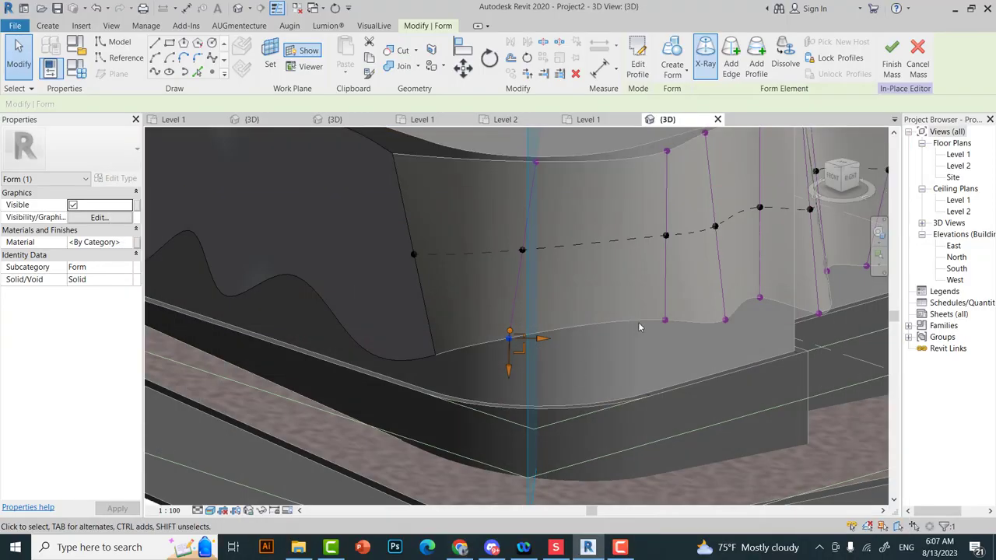
{"action": "left_click", "coordinate": [638, 355]}
{"action": "scroll", "coordinate": [636, 362], "scroll_direction": "down", "scroll_amount": 4}
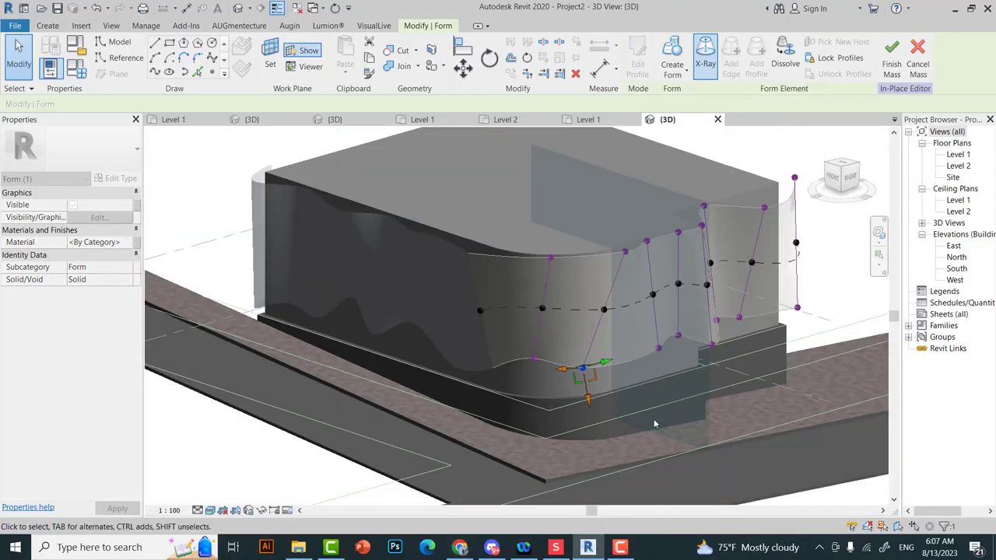
{"action": "left_click", "coordinate": [642, 485]}
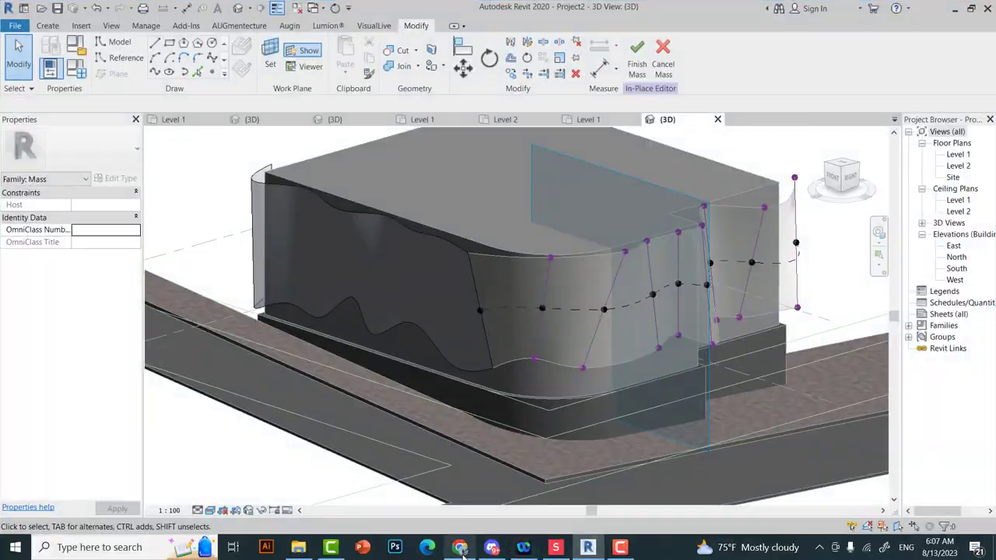
{"action": "left_click", "coordinate": [461, 548]}
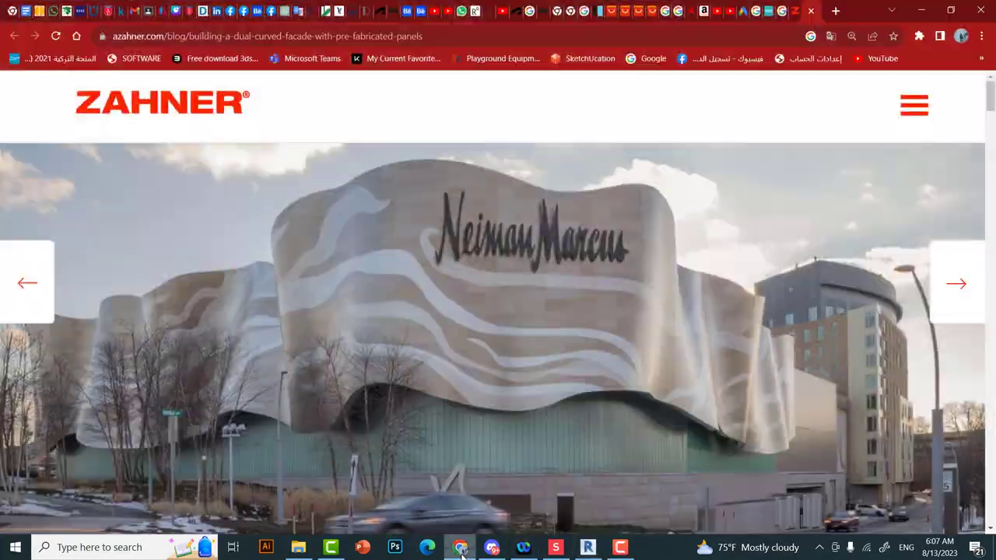
{"action": "left_click", "coordinate": [461, 548]}
{"action": "scroll", "coordinate": [544, 311], "scroll_direction": "up", "scroll_amount": 3}
{"action": "middle_click_drag", "start_coordinate": [545, 311], "coordinate": [826, 188], "text": "shift"}
- Orbit to an angled front-right view and inspect the wavy facade surfaces by selecting them
{"action": "left_click", "coordinate": [827, 188]}
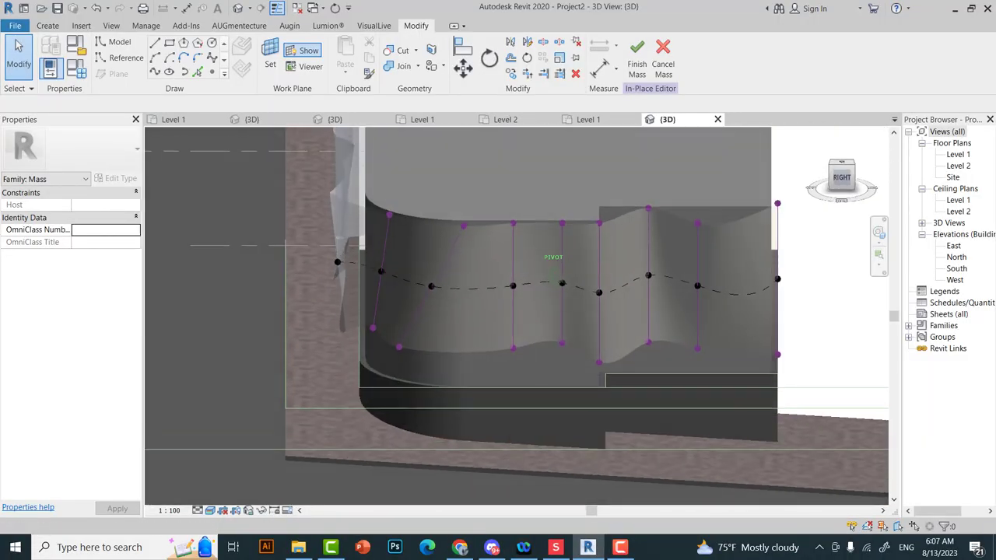
{"action": "middle_click_drag", "start_coordinate": [567, 356], "coordinate": [730, 460], "text": "shift"}
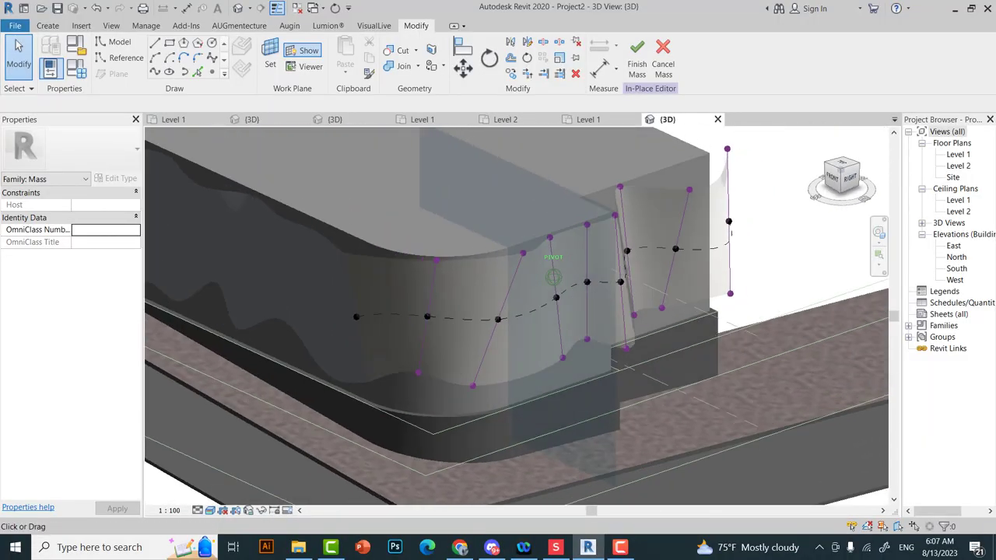
{"action": "scroll", "coordinate": [553, 231], "scroll_direction": "up", "scroll_amount": 2}
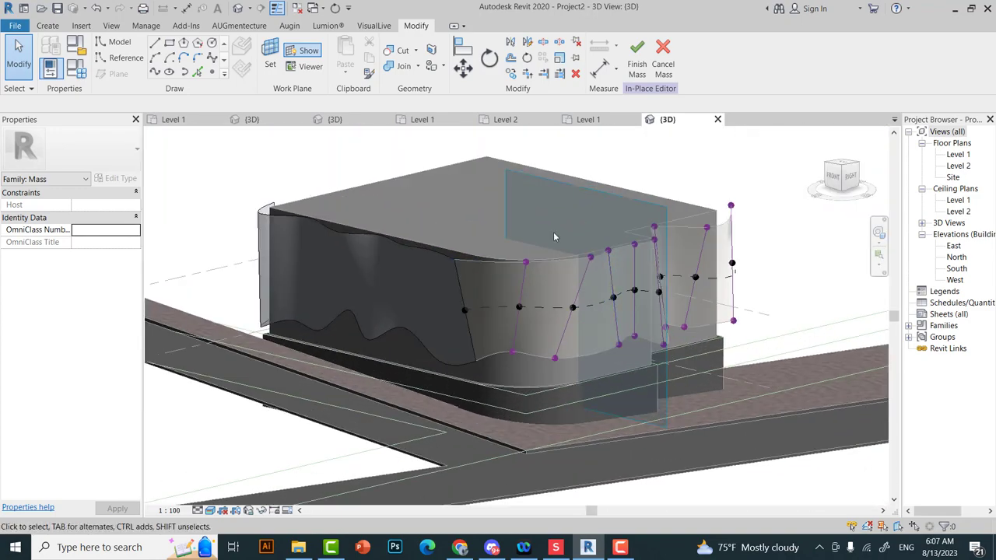
{"action": "scroll", "coordinate": [426, 272], "scroll_direction": "up", "scroll_amount": 2}
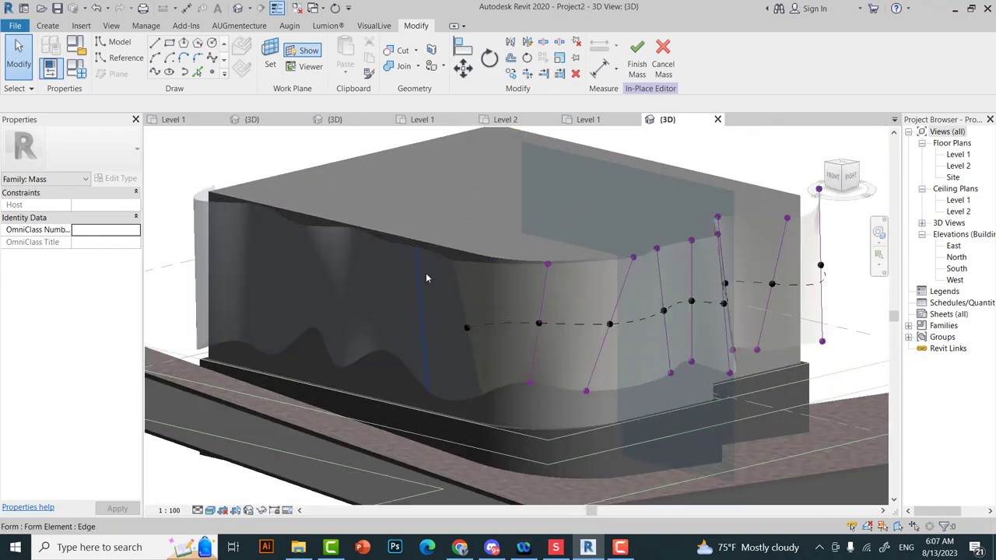
{"action": "left_click", "coordinate": [505, 289]}
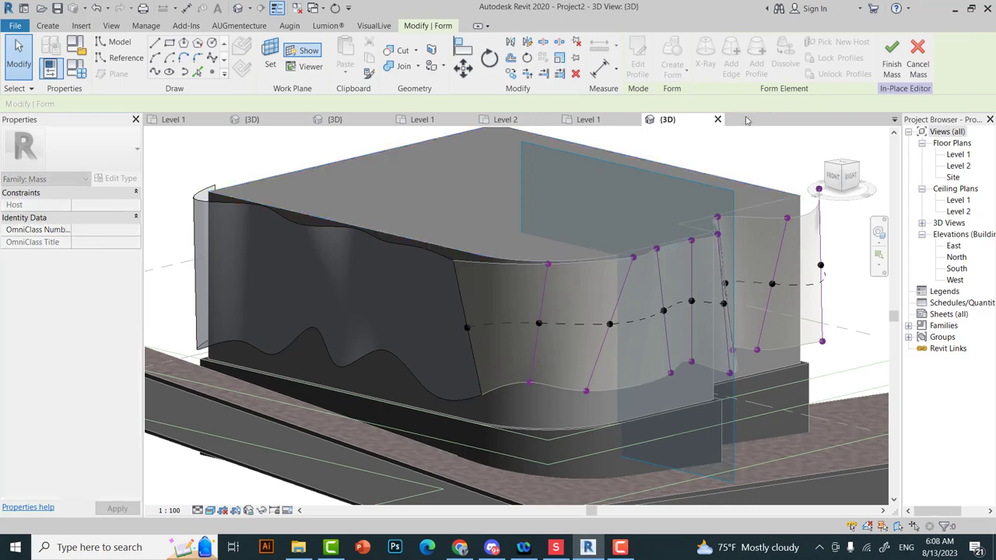
{"action": "left_click", "coordinate": [521, 364]}
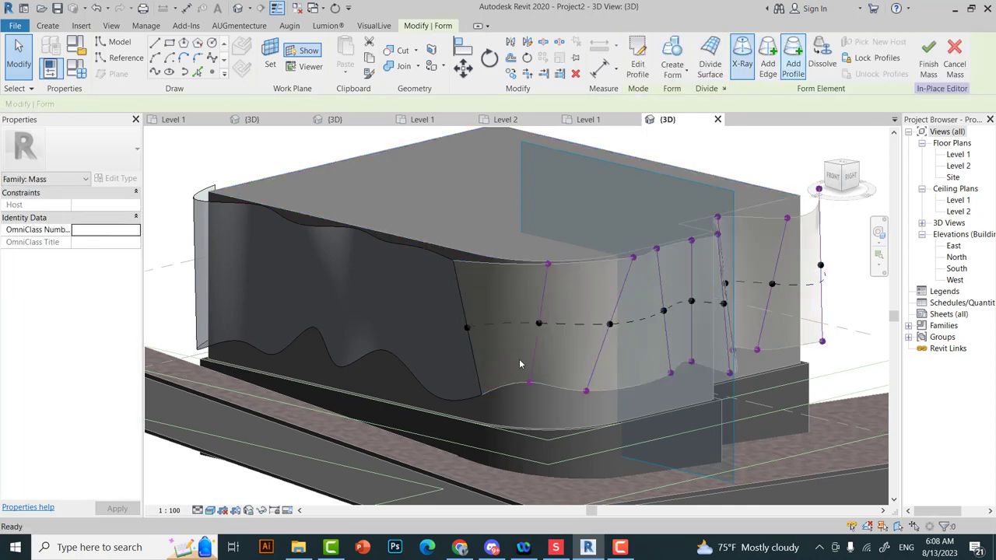
{"action": "key", "text": "Escape"}
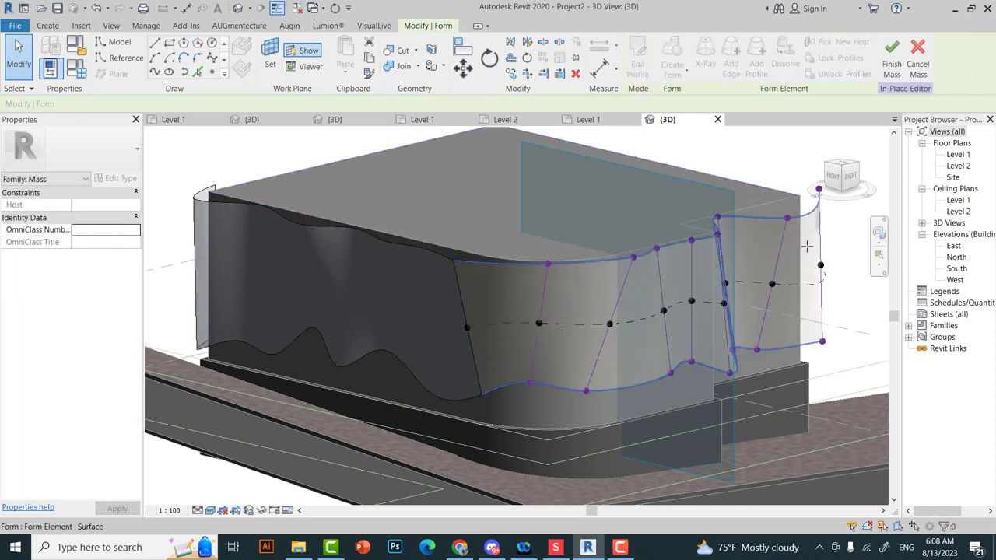
{"action": "middle_click_drag", "start_coordinate": [521, 364], "coordinate": [424, 294], "text": "shift"}
{"action": "left_click", "coordinate": [413, 283]}
{"action": "key", "text": "Escape"}
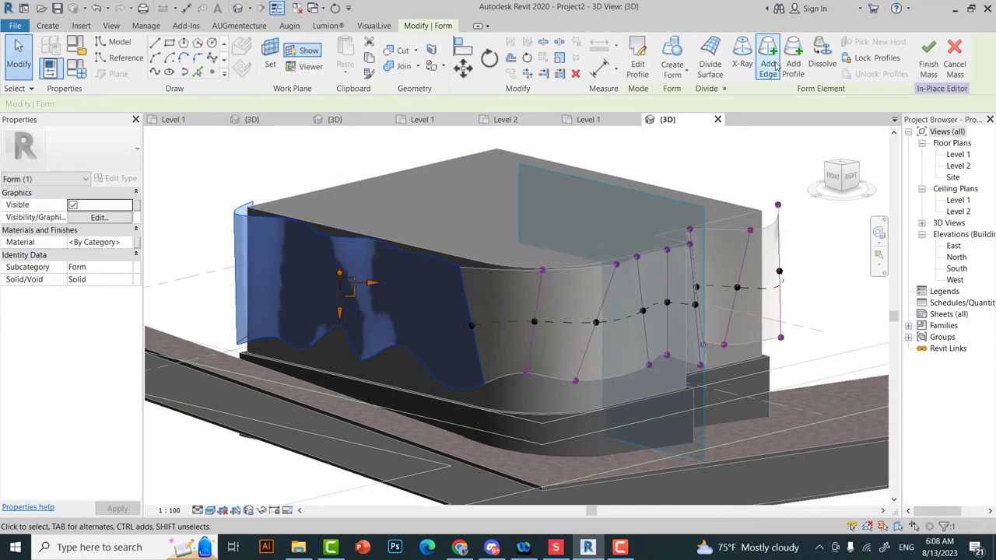
- Reselect the form, zoom around the mass, then finish editing the in-place mass
{"action": "left_click", "coordinate": [487, 367]}
{"action": "scroll", "coordinate": [556, 258], "scroll_direction": "up", "scroll_amount": 3}
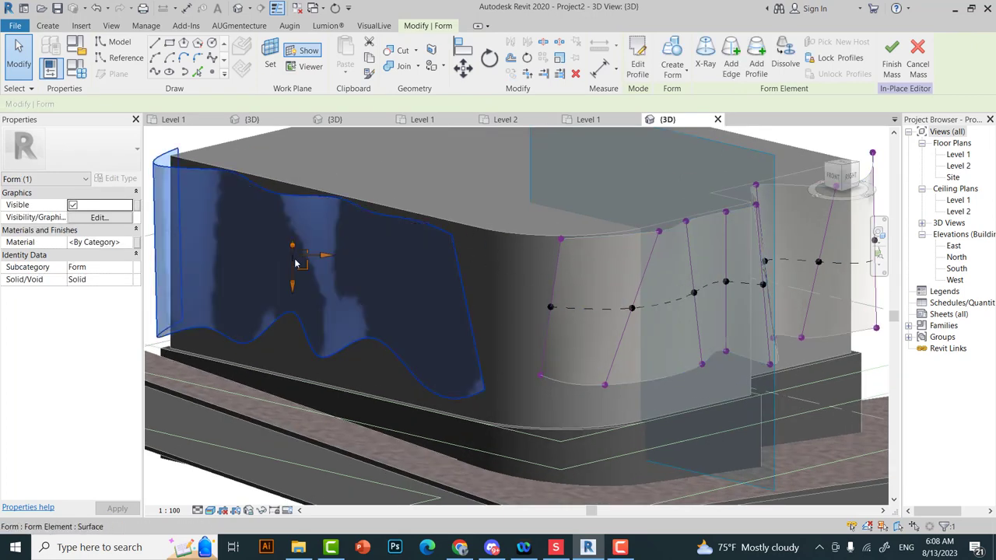
{"action": "scroll", "coordinate": [436, 280], "scroll_direction": "down", "scroll_amount": 3}
{"action": "key", "text": "Escape"}
{"action": "scroll", "coordinate": [456, 331], "scroll_direction": "down", "scroll_amount": 2}
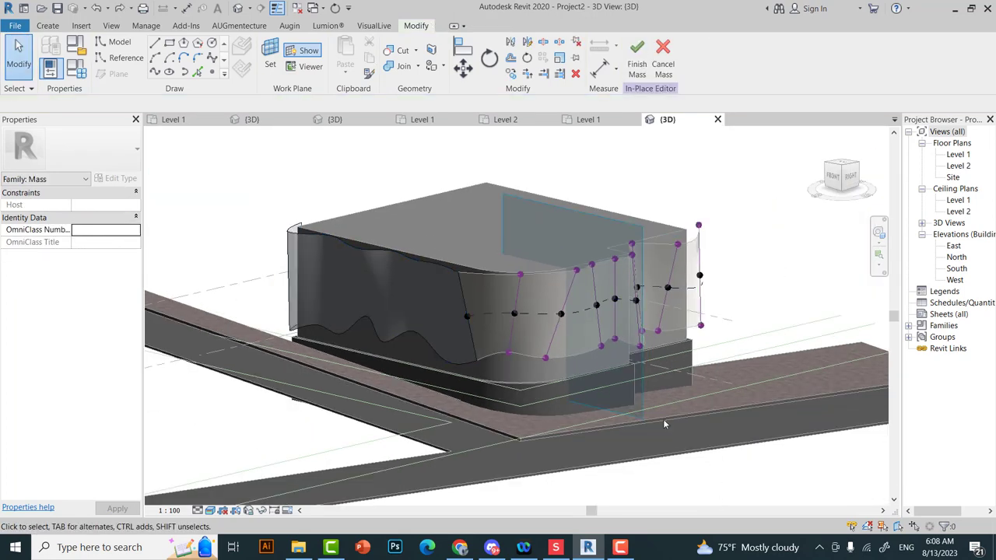
{"action": "scroll", "coordinate": [509, 310], "scroll_direction": "up", "scroll_amount": 2}
{"action": "scroll", "coordinate": [471, 243], "scroll_direction": "up", "scroll_amount": 2}
{"action": "scroll", "coordinate": [481, 275], "scroll_direction": "down", "scroll_amount": 1}
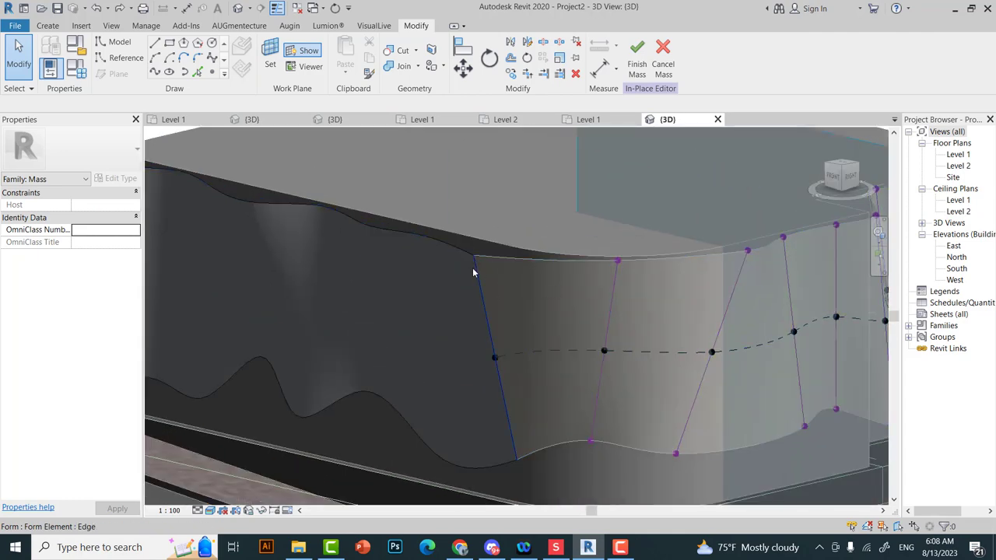
{"action": "scroll", "coordinate": [470, 251], "scroll_direction": "up", "scroll_amount": 2}
{"action": "scroll", "coordinate": [476, 289], "scroll_direction": "down", "scroll_amount": 3}
{"action": "scroll", "coordinate": [492, 288], "scroll_direction": "down", "scroll_amount": 2}
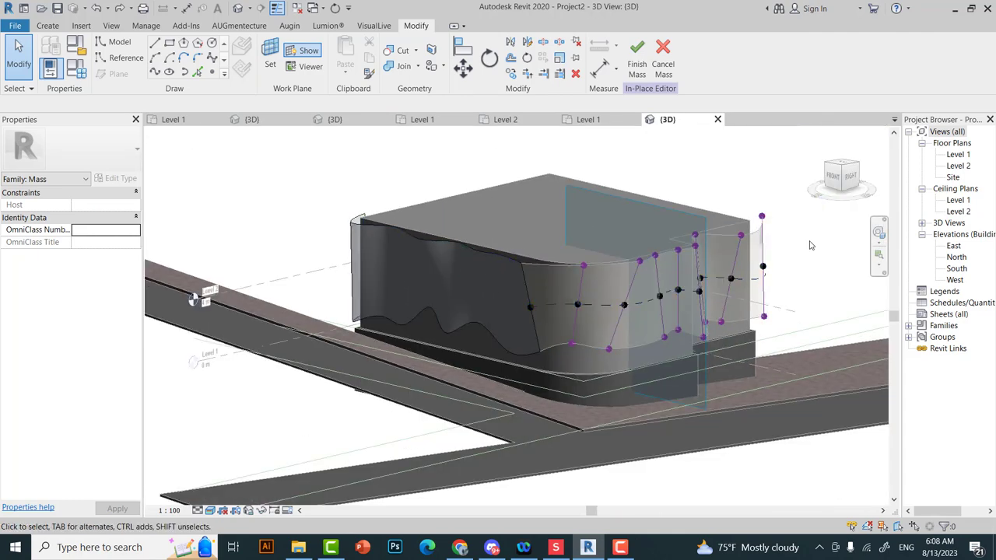
{"action": "left_click", "coordinate": [637, 59]}
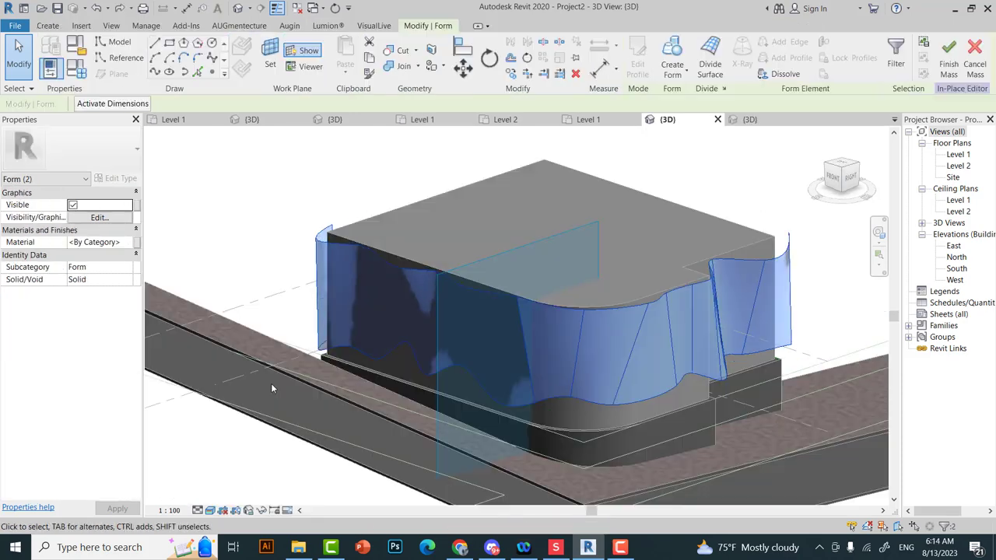
- Isolate the curved facade form in the view and finish the mass
{"action": "left_click", "coordinate": [249, 510]}
{"action": "left_click", "coordinate": [296, 457]}
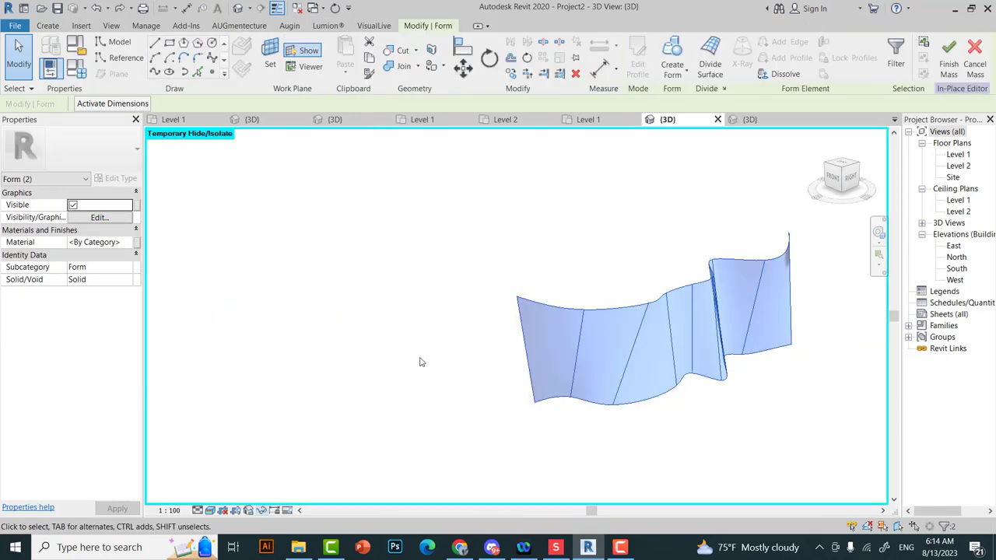
{"action": "left_click", "coordinate": [623, 351]}
{"action": "middle_click_drag", "start_coordinate": [623, 351], "coordinate": [677, 342], "text": "shift"}
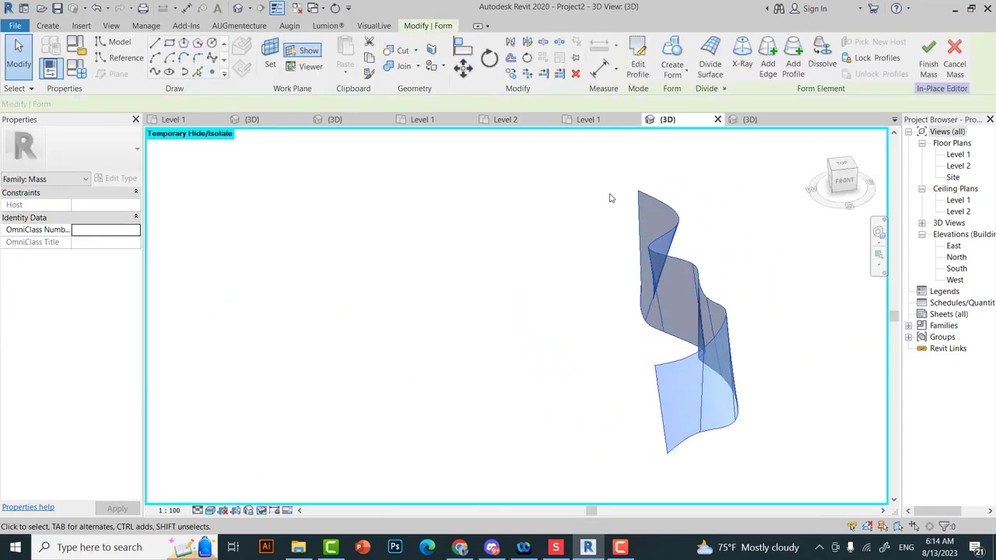
{"action": "left_click", "coordinate": [928, 58]}
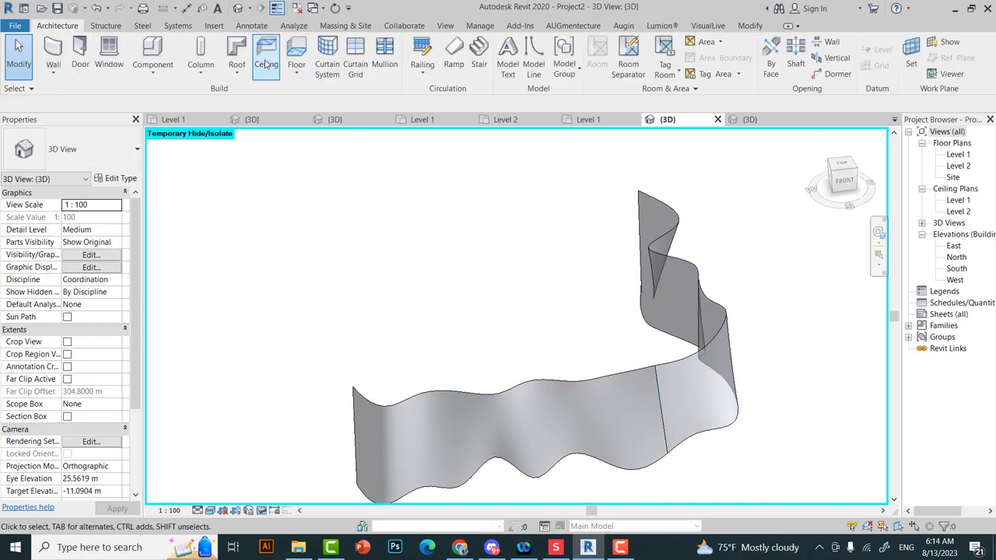
- Place a Wall by Face on the first curved face with Location Line Finish Face: Interior
{"action": "left_click", "coordinate": [351, 25]}
{"action": "left_click", "coordinate": [218, 55]}
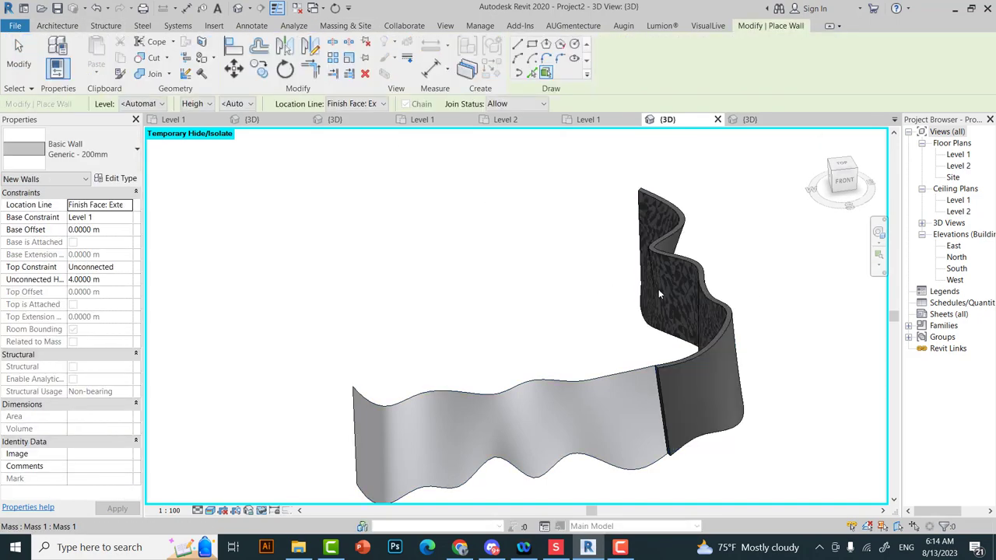
{"action": "left_click", "coordinate": [741, 380]}
{"action": "key", "text": "Escape"}
{"action": "left_click", "coordinate": [724, 386]}
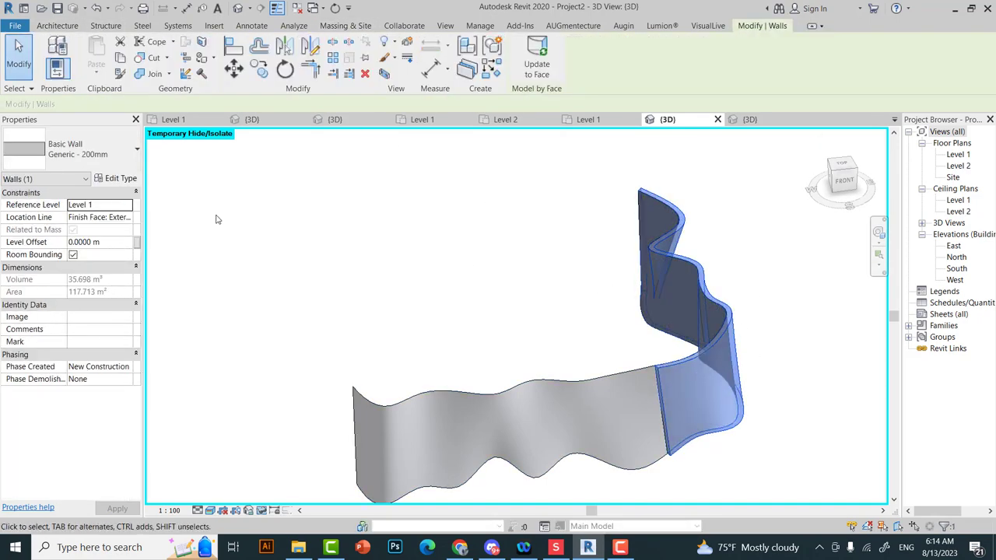
{"action": "left_click", "coordinate": [127, 218]}
{"action": "left_click", "coordinate": [101, 261]}
- Add a second wall on the other wavy face, also aligned to Finish Face: Interior
{"action": "key", "text": "Escape"}
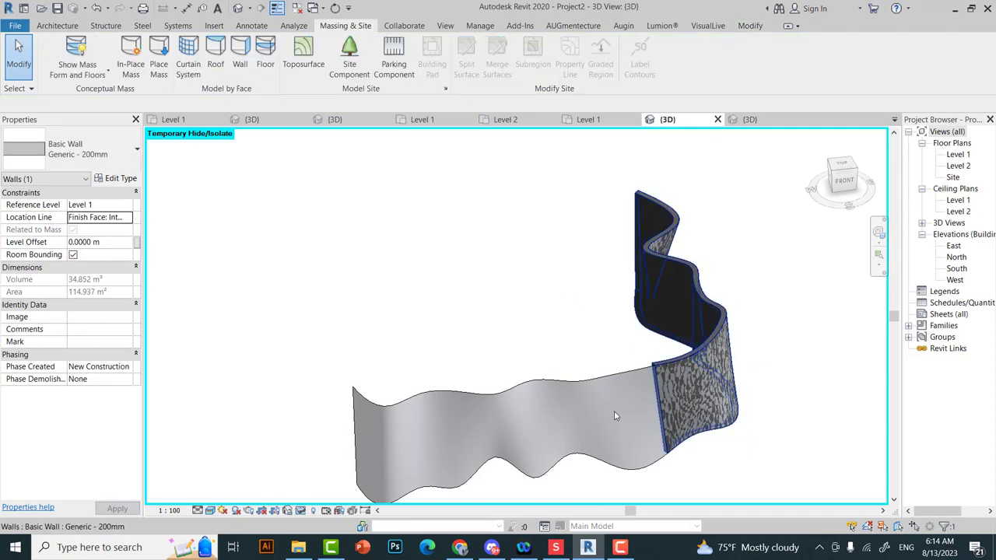
{"action": "key", "text": "Return"}
{"action": "left_click", "coordinate": [562, 423]}
{"action": "key", "text": "Escape"}
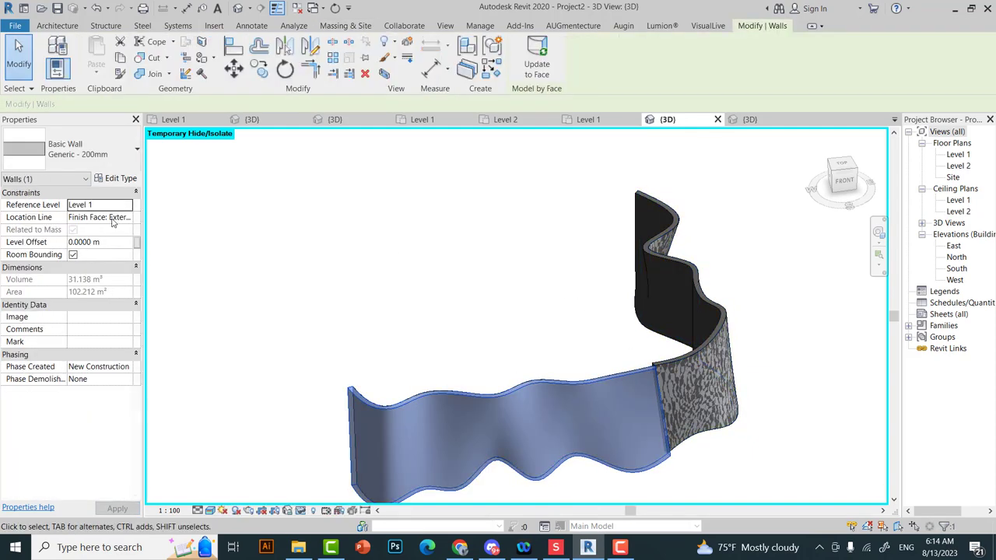
{"action": "left_click", "coordinate": [125, 218]}
{"action": "left_click", "coordinate": [94, 261]}
{"action": "scroll", "coordinate": [654, 389], "scroll_direction": "up", "scroll_amount": 4}
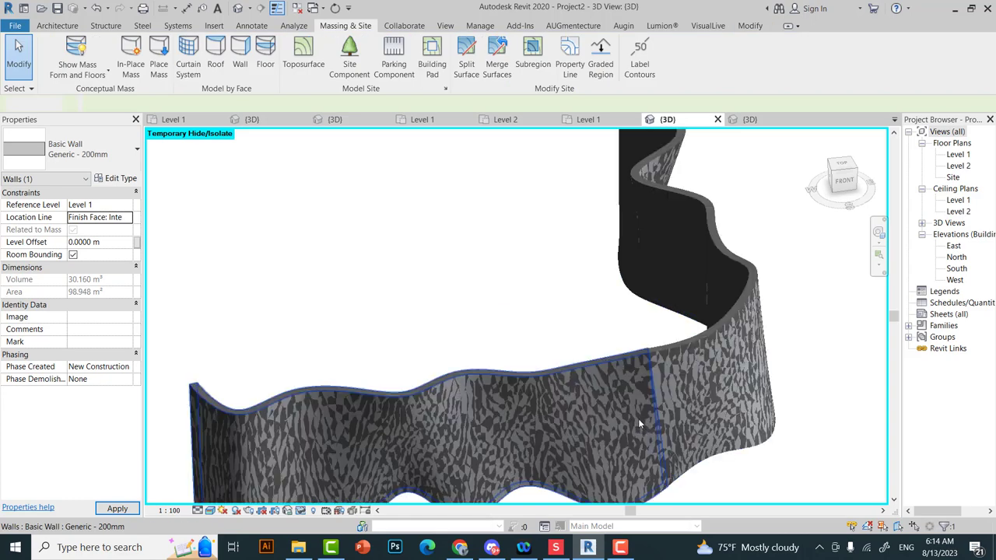
{"action": "scroll", "coordinate": [653, 311], "scroll_direction": "down", "scroll_amount": 2}
{"action": "scroll", "coordinate": [652, 310], "scroll_direction": "down", "scroll_amount": 3}
{"action": "key", "text": "Escape"}
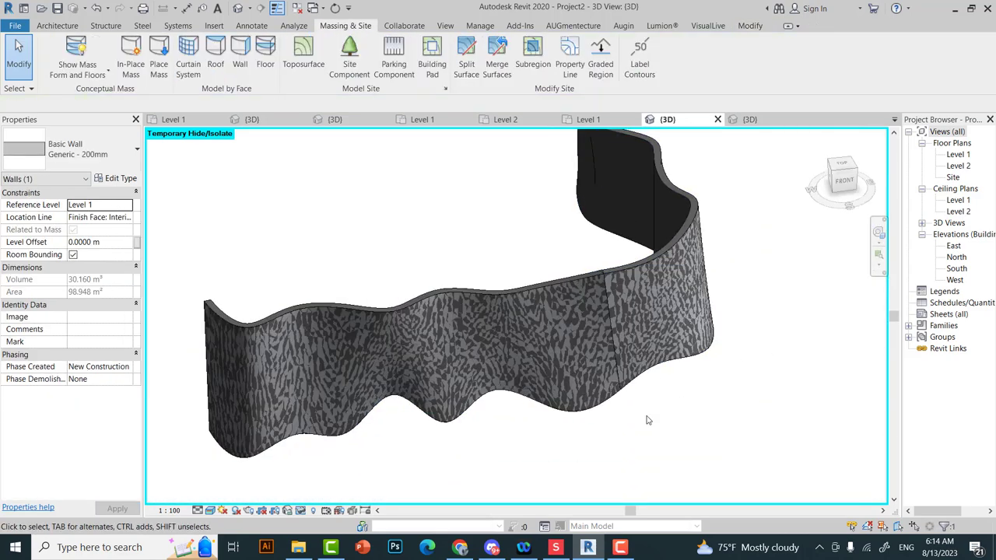
{"action": "left_click", "coordinate": [300, 511]}
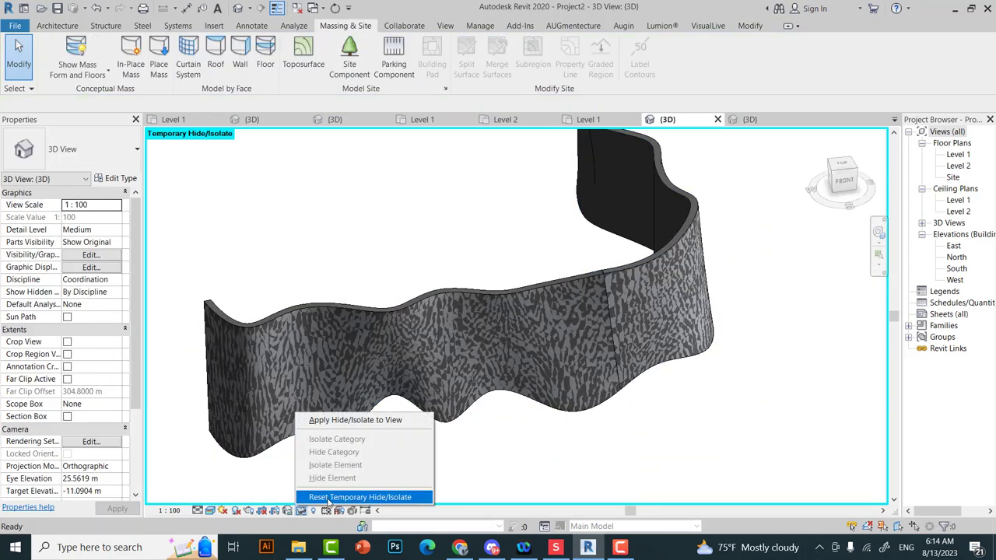
- Reset Temporary Hide/Isolate, turn off mass display, and orbit to view the building with its wavy walls
{"action": "left_click", "coordinate": [329, 498]}
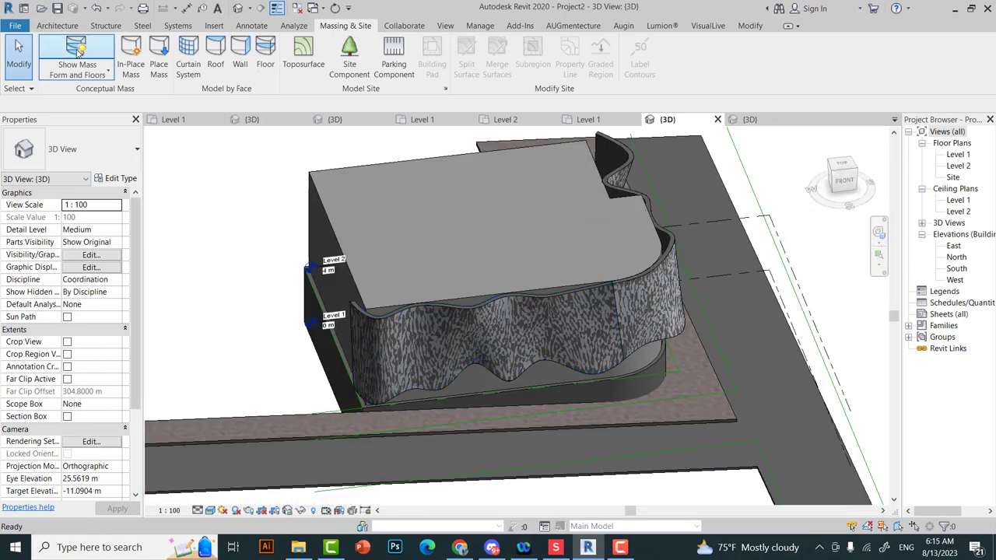
{"action": "left_click", "coordinate": [77, 49]}
{"action": "left_click_drag", "start_coordinate": [831, 173], "coordinate": [840, 176]}
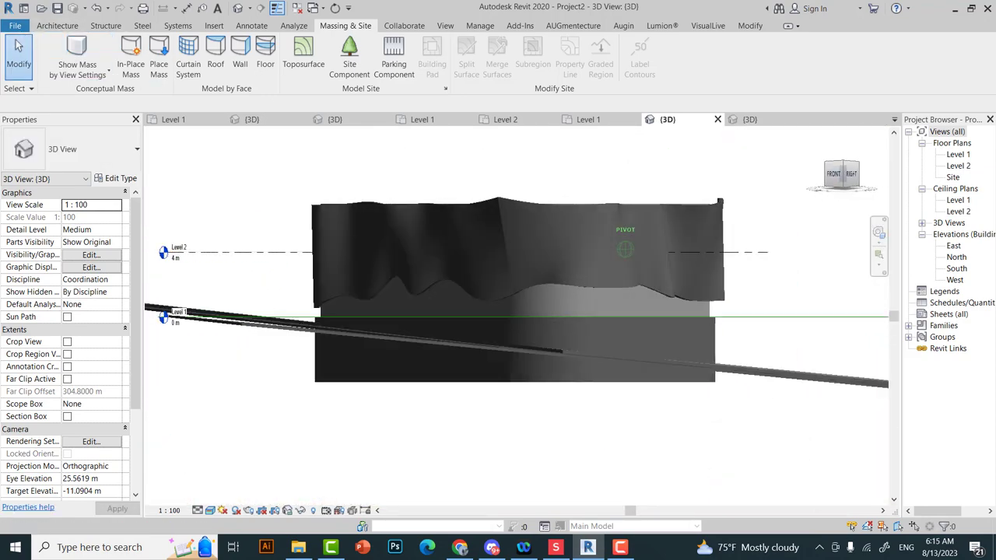
{"action": "scroll", "coordinate": [467, 233], "scroll_direction": "up", "scroll_amount": 3}
{"action": "scroll", "coordinate": [404, 243], "scroll_direction": "down", "scroll_amount": 3}
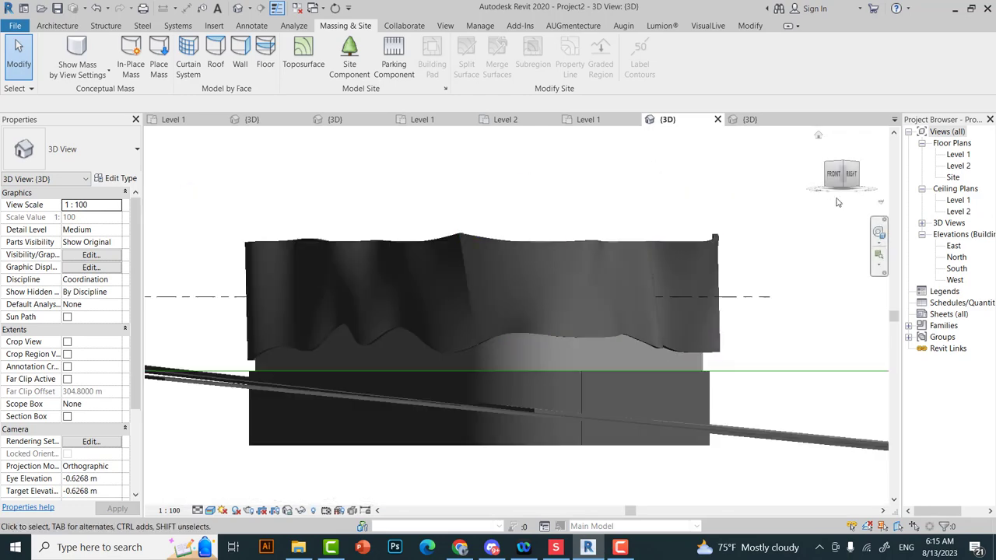
{"action": "mouse_move", "coordinate": [404, 243]}
{"action": "middle_mouse_down", "text": "shift"}
{"action": "mouse_move", "coordinate": [496, 469]}
{"action": "mouse_move", "coordinate": [537, 377]}
{"action": "middle_mouse_up", "text": "shift"}
{"action": "left_click", "coordinate": [538, 376]}
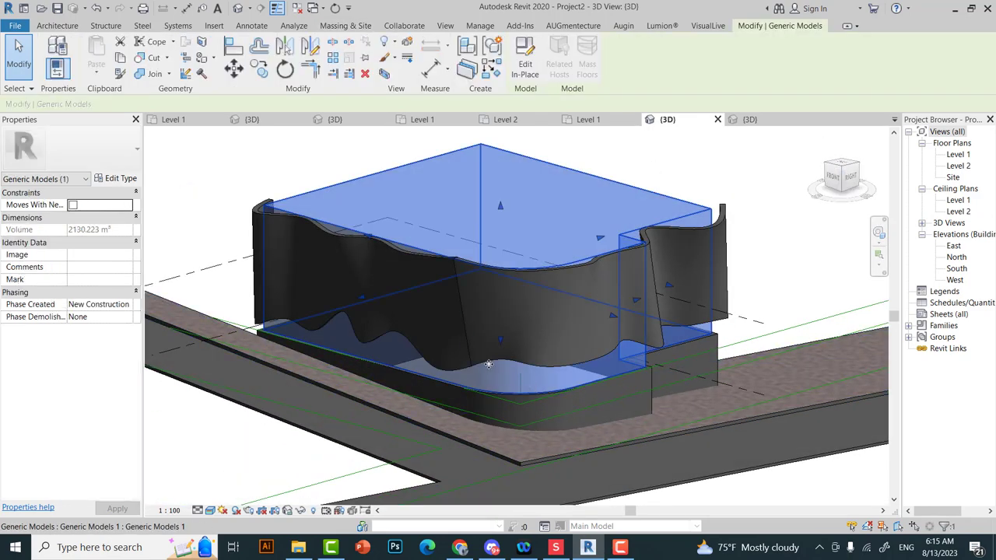
{"action": "left_click", "coordinate": [462, 549]}
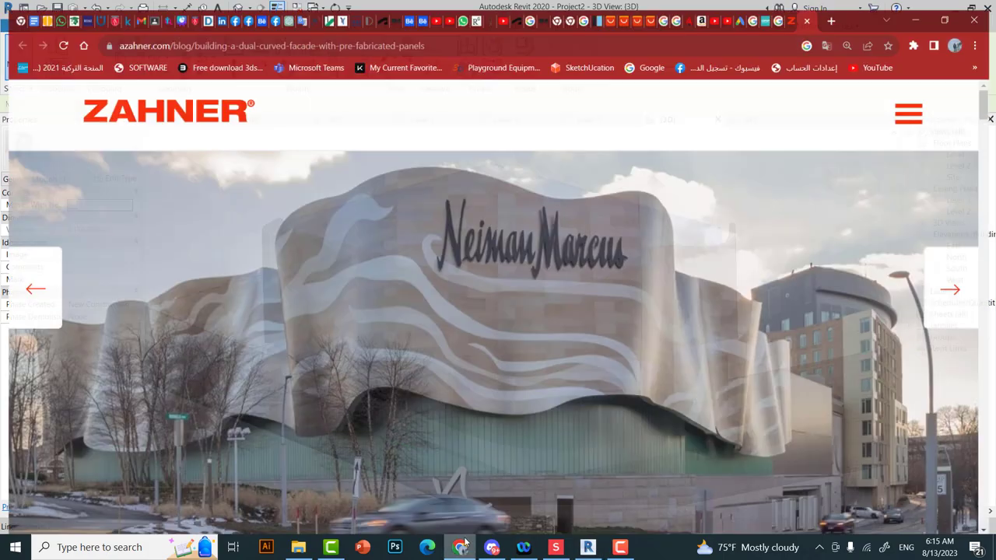
{"action": "left_click", "coordinate": [587, 548]}
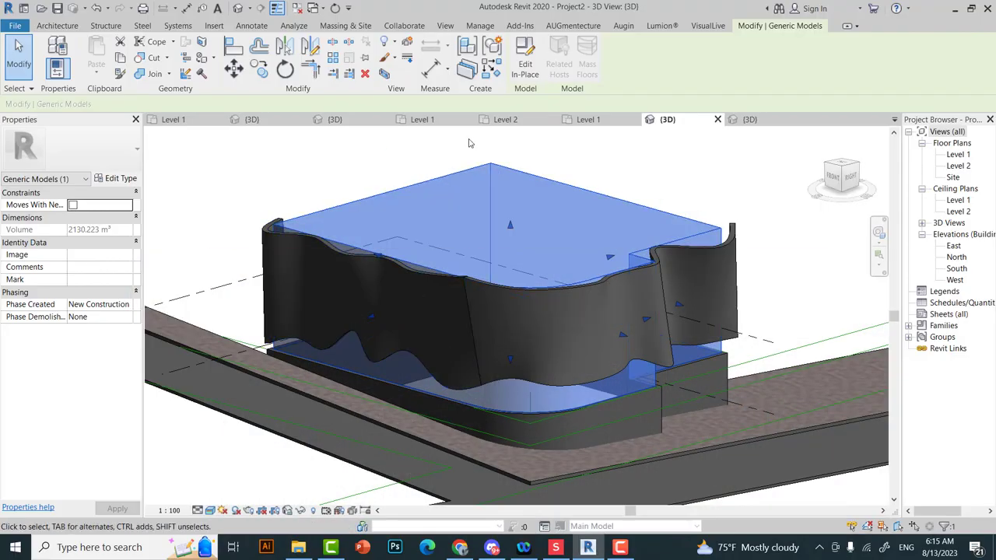
- Switch to Family1's 3D view and window-select all the curtain panel elements
{"action": "left_click", "coordinate": [436, 120]}
{"action": "left_click", "coordinate": [363, 121]}
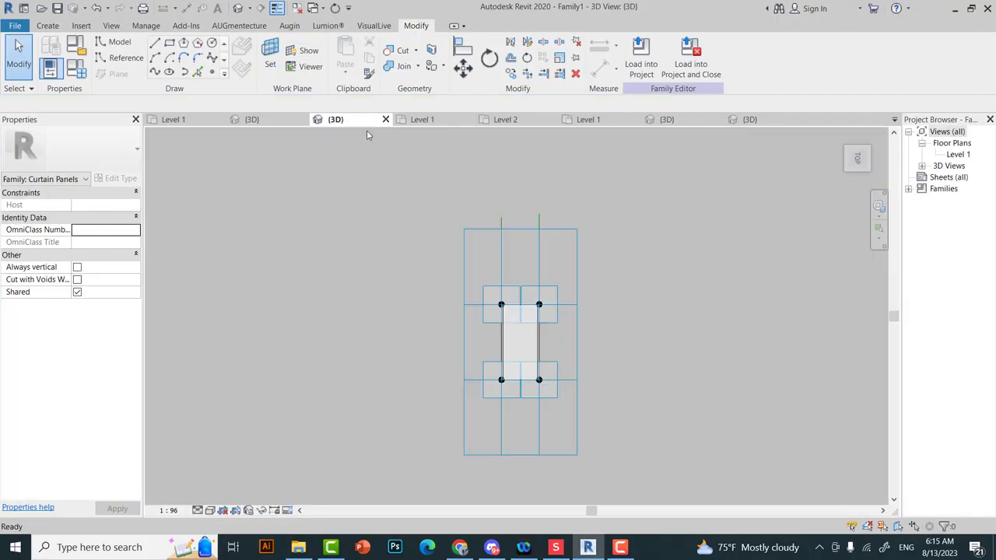
{"action": "left_click", "coordinate": [857, 160]}
{"action": "scroll", "coordinate": [516, 340], "scroll_direction": "up", "scroll_amount": 2}
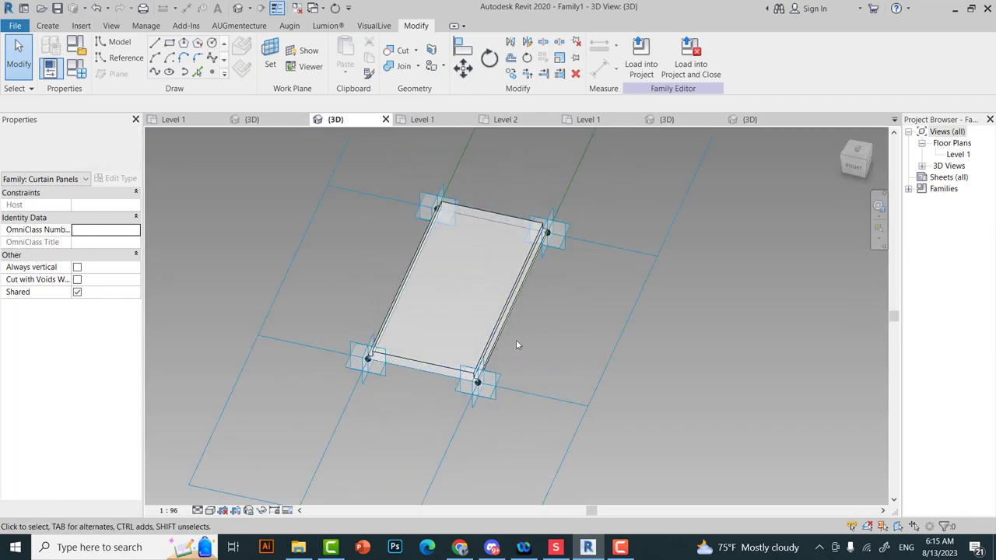
{"action": "scroll", "coordinate": [436, 364], "scroll_direction": "up", "scroll_amount": 5}
{"action": "scroll", "coordinate": [402, 464], "scroll_direction": "down", "scroll_amount": 5}
{"action": "left_click_drag", "start_coordinate": [290, 447], "coordinate": [549, 181]}
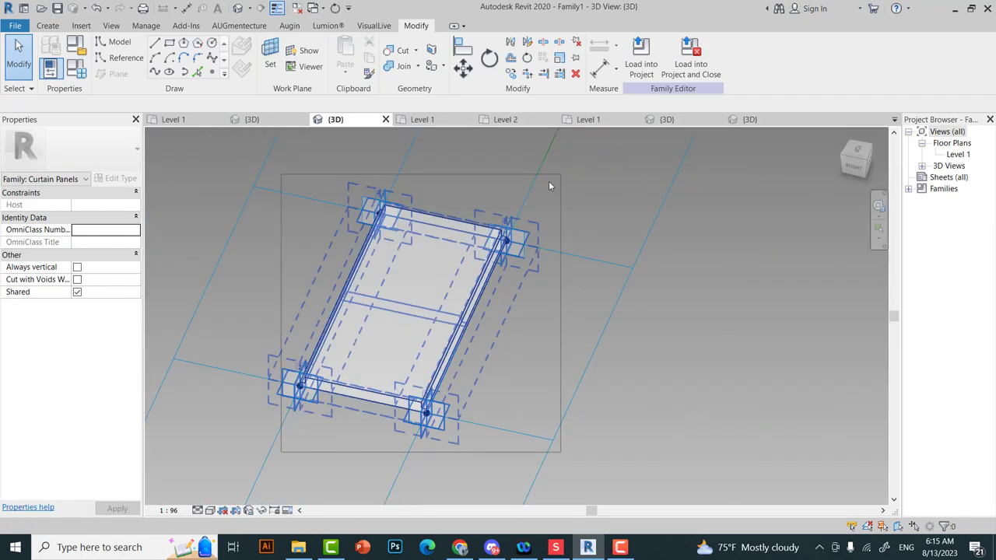
- Filter to Curtain Panels, set Material to Analytical Spaces, and load the family into Project2
{"action": "left_click", "coordinate": [78, 214]}
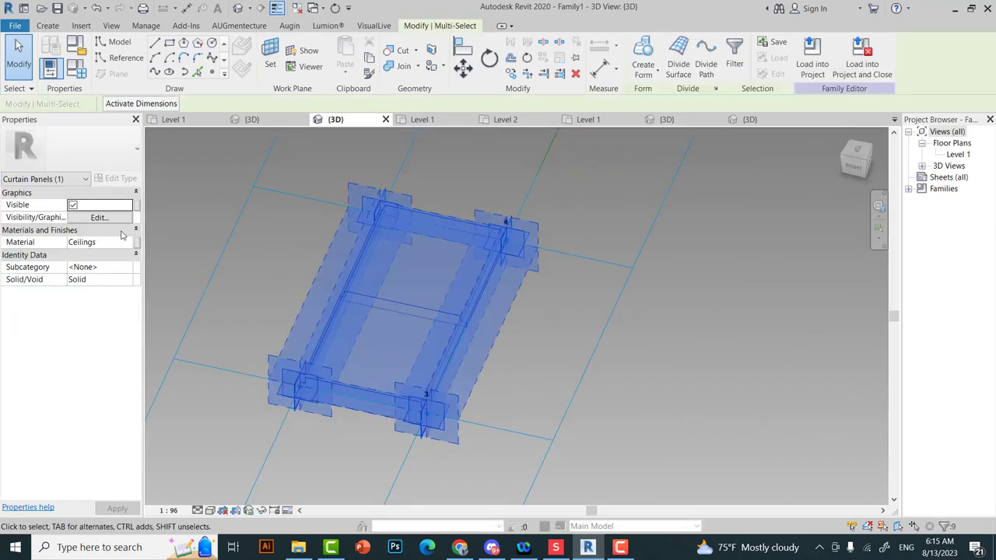
{"action": "left_click", "coordinate": [129, 242]}
{"action": "left_click", "coordinate": [117, 309]}
{"action": "left_click", "coordinate": [674, 514]}
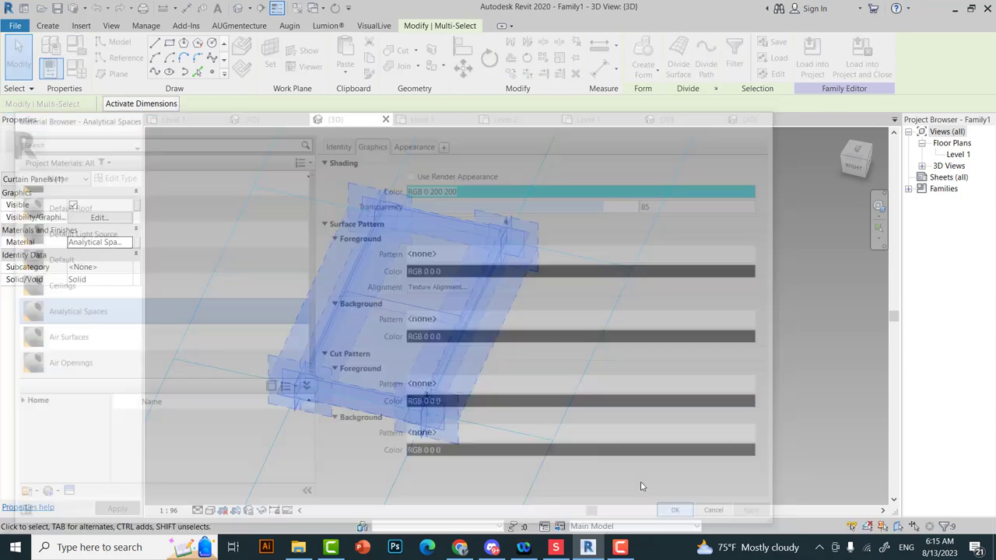
{"action": "key", "text": "Escape"}
{"action": "left_click", "coordinate": [640, 64]}
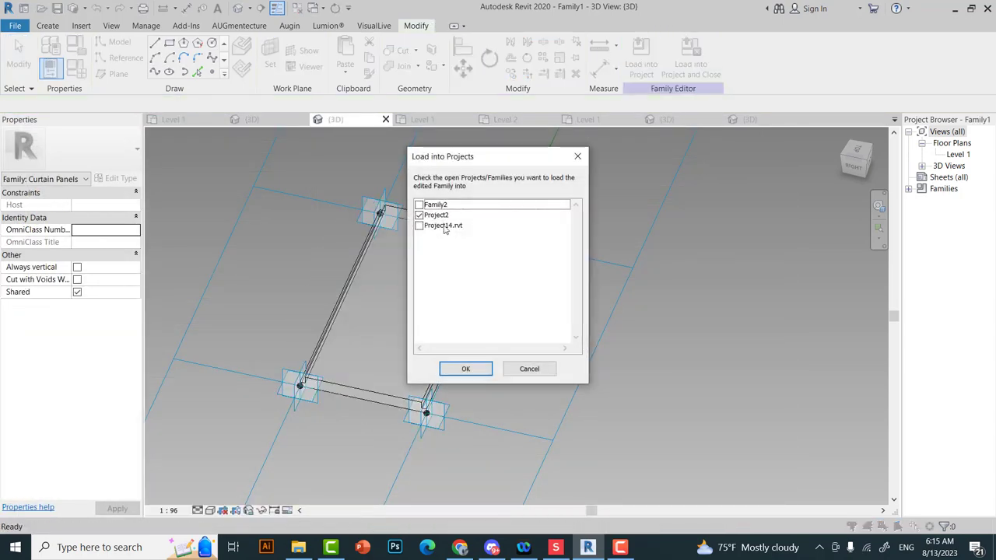
{"action": "left_click", "coordinate": [463, 368]}
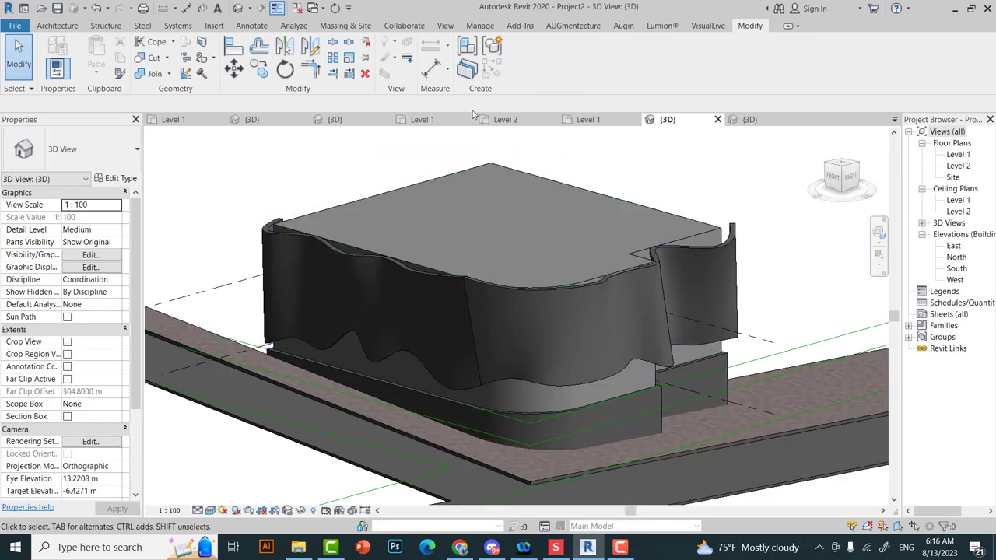
- Start an in-place mass from Massing & Site, dismiss the Show Mass notice, and keep the name Mass 2
{"action": "left_click", "coordinate": [345, 26]}
{"action": "left_click", "coordinate": [130, 64]}
{"action": "left_click", "coordinate": [580, 323]}
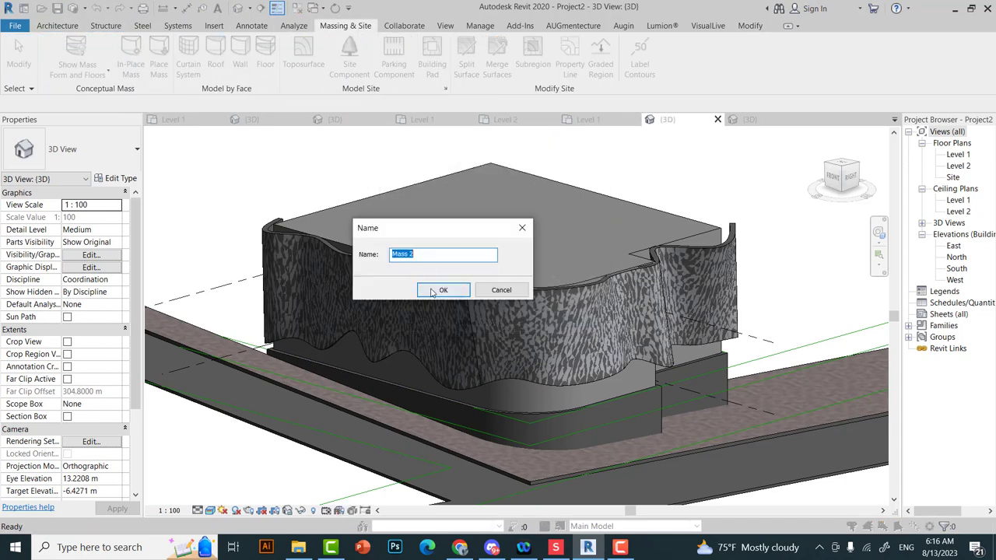
{"action": "left_click", "coordinate": [433, 291]}
- In the Level 1 plan, offset the building outline lines by 0.05 m
{"action": "left_click", "coordinate": [589, 120]}
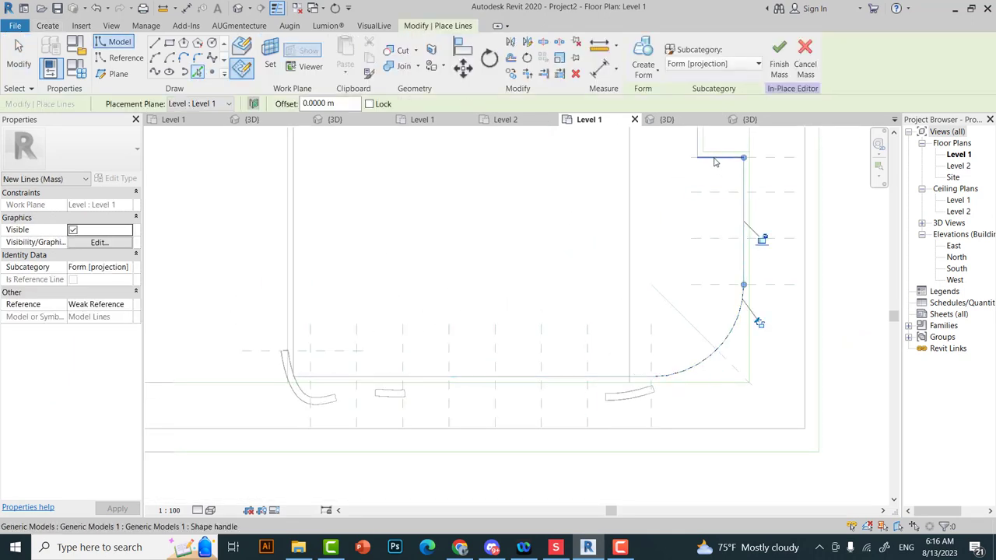
{"action": "middle_click_drag", "start_coordinate": [715, 162], "coordinate": [690, 250]}
{"action": "scroll", "coordinate": [690, 249], "scroll_direction": "down", "scroll_amount": 2}
{"action": "key", "text": "Escape"}
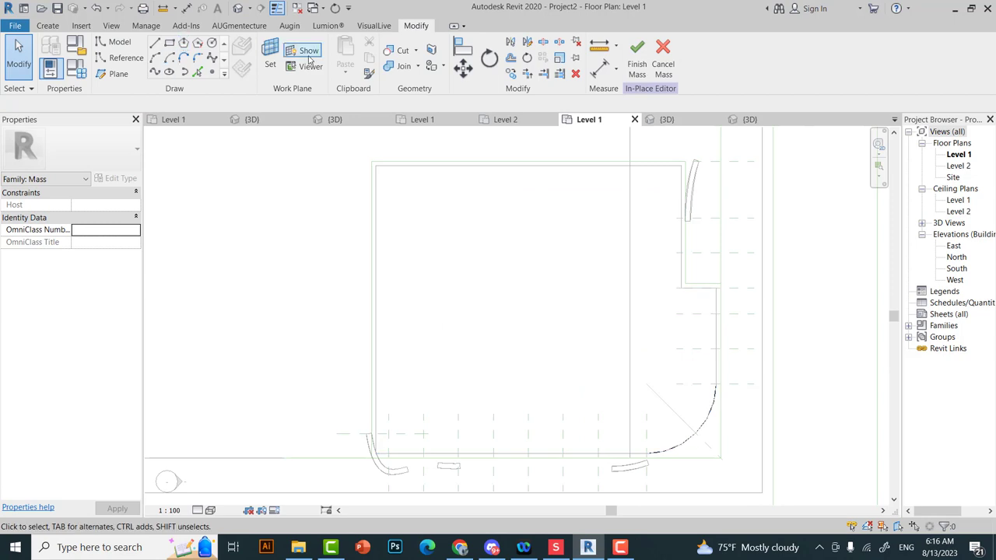
{"action": "left_click", "coordinate": [509, 59]}
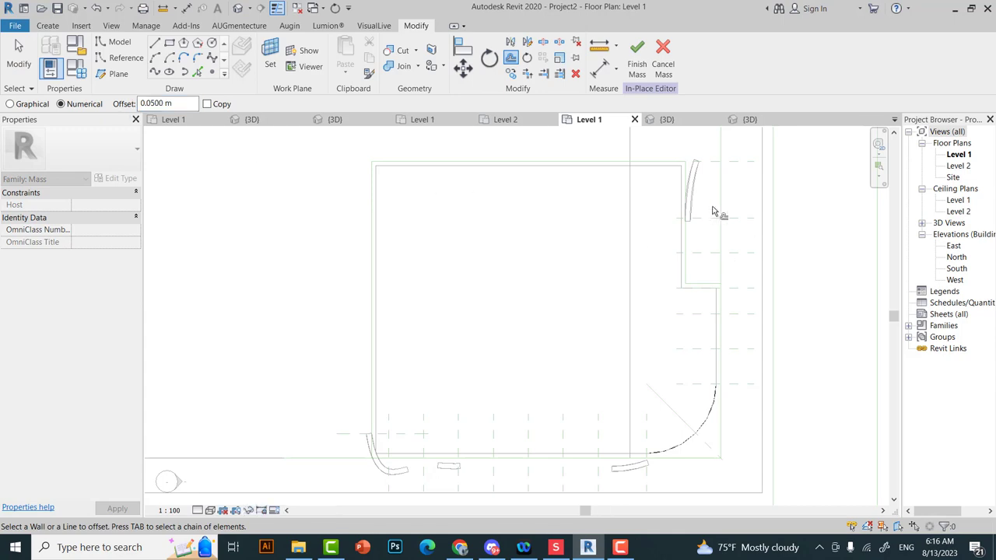
{"action": "scroll", "coordinate": [713, 211], "scroll_direction": "up", "scroll_amount": 2}
{"action": "scroll", "coordinate": [664, 206], "scroll_direction": "down", "scroll_amount": 3}
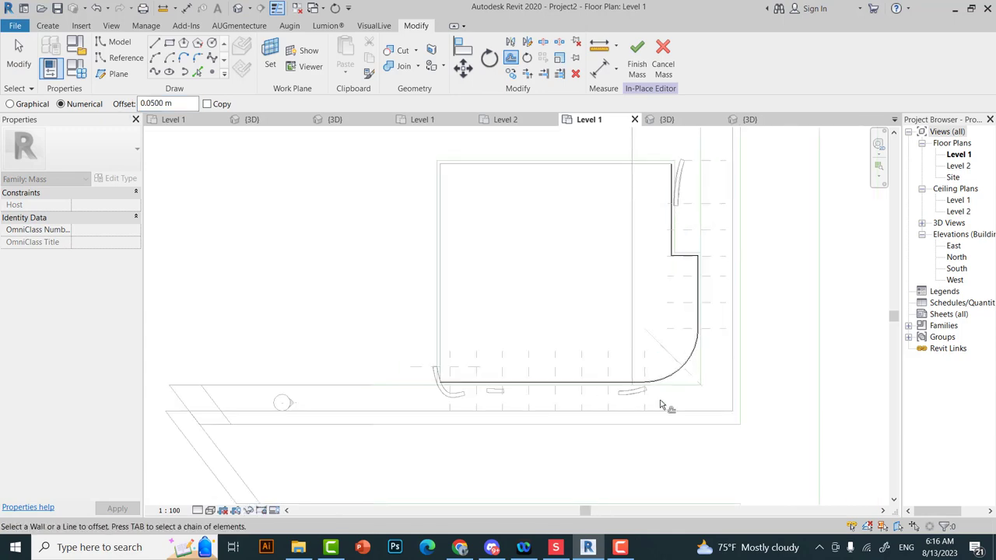
{"action": "scroll", "coordinate": [211, 367], "scroll_direction": "up", "scroll_amount": 2}
{"action": "key", "text": "Escape"}
{"action": "scroll", "coordinate": [211, 367], "scroll_direction": "up", "scroll_amount": 2}
- Draw model lines starting at the line-and-curve corner of the outline
{"action": "left_click", "coordinate": [119, 42]}
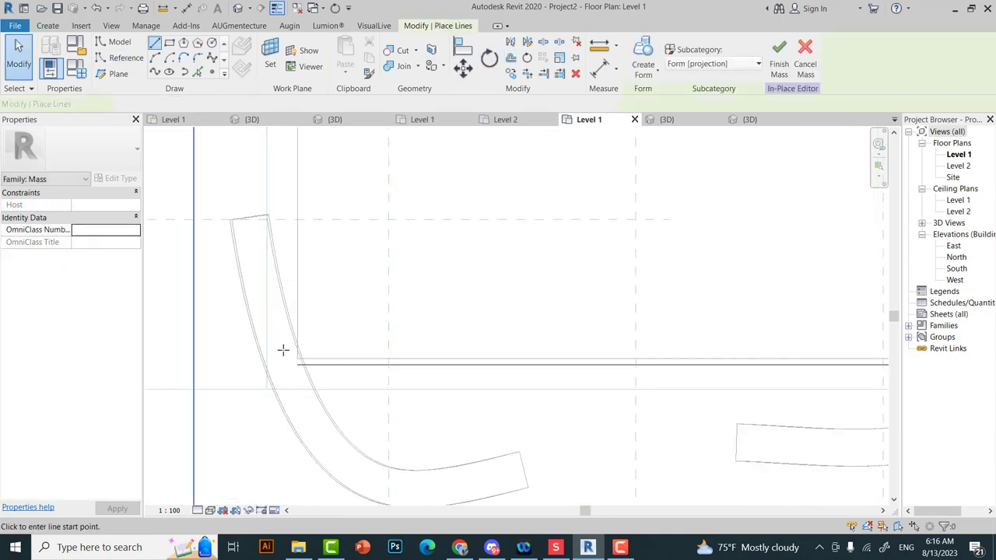
{"action": "scroll", "coordinate": [295, 360], "scroll_direction": "up", "scroll_amount": 2}
{"action": "scroll", "coordinate": [345, 379], "scroll_direction": "up", "scroll_amount": 2}
{"action": "scroll", "coordinate": [563, 209], "scroll_direction": "up", "scroll_amount": 2}
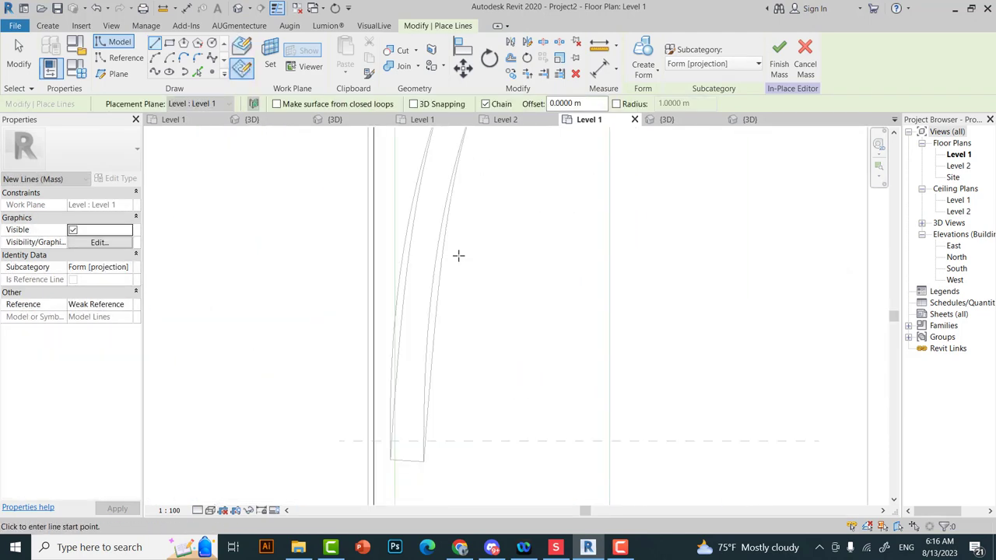
{"action": "scroll", "coordinate": [400, 174], "scroll_direction": "down", "scroll_amount": 1}
{"action": "left_click", "coordinate": [418, 195]}
{"action": "key", "text": "Escape"}
{"action": "key", "text": "Escape"}
{"action": "scroll", "coordinate": [418, 203], "scroll_direction": "down", "scroll_amount": 2}
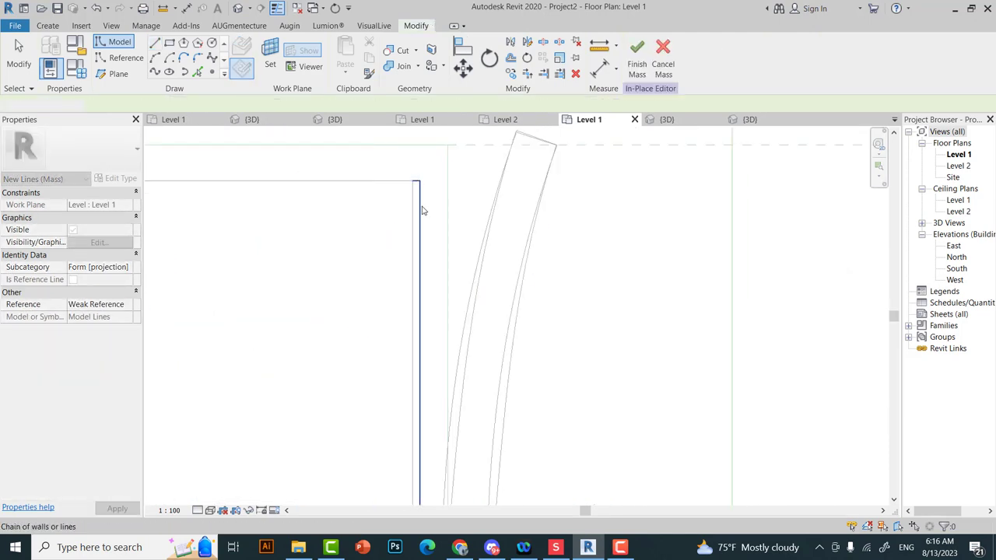
{"action": "scroll", "coordinate": [423, 199], "scroll_direction": "down", "scroll_amount": 2}
{"action": "scroll", "coordinate": [427, 415], "scroll_direction": "up", "scroll_amount": 3}
{"action": "scroll", "coordinate": [426, 415], "scroll_direction": "down", "scroll_amount": 3}
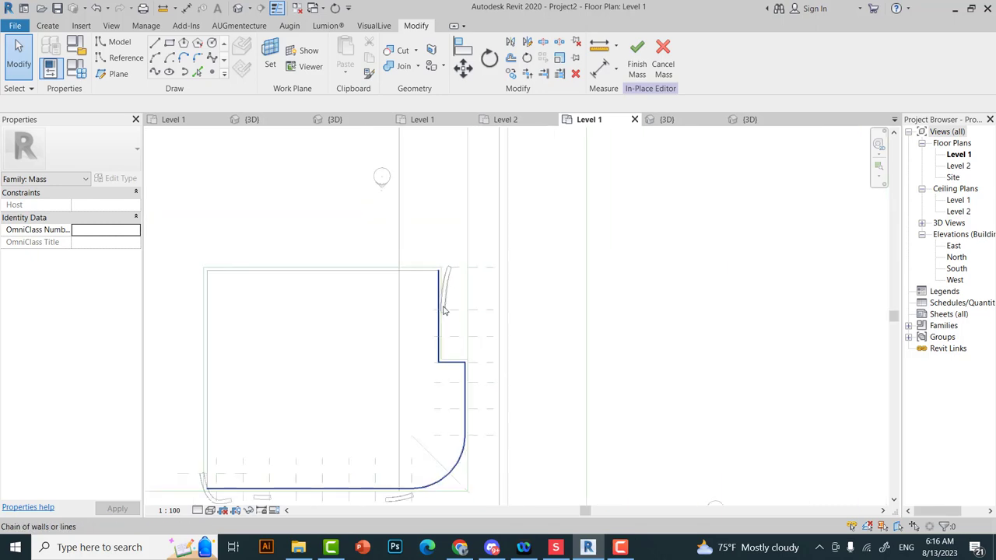
{"action": "scroll", "coordinate": [436, 272], "scroll_direction": "up", "scroll_amount": 3}
- Offset the remaining lines, then make a Solid Form from the closed line chain
{"action": "left_click", "coordinate": [511, 58]}
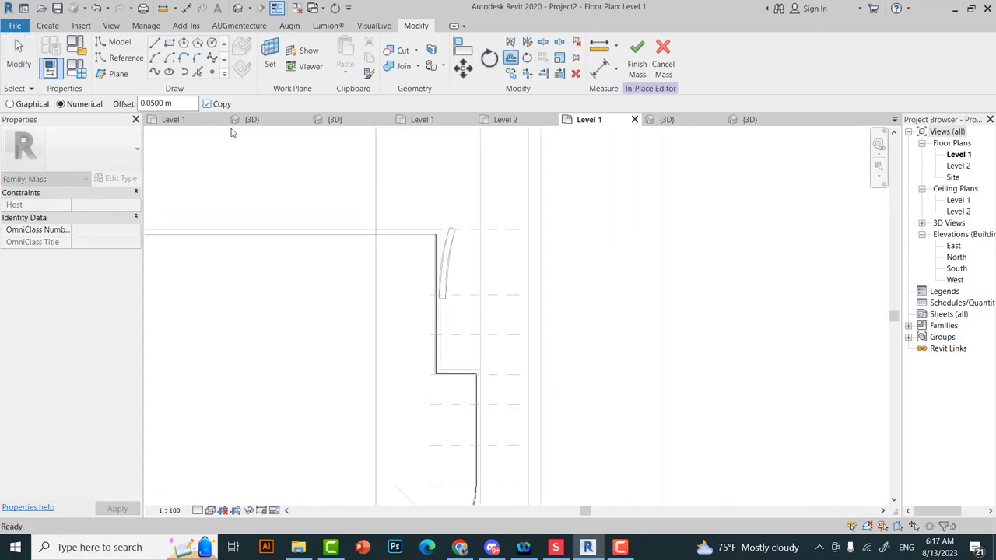
{"action": "scroll", "coordinate": [467, 311], "scroll_direction": "up", "scroll_amount": 2}
{"action": "scroll", "coordinate": [495, 280], "scroll_direction": "up", "scroll_amount": 2}
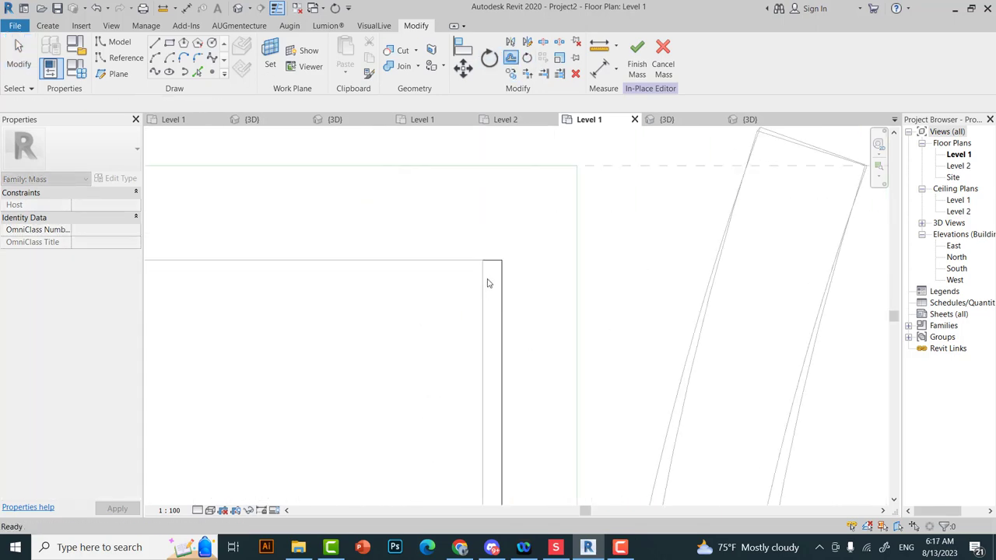
{"action": "key", "text": "Escape"}
{"action": "scroll", "coordinate": [487, 236], "scroll_direction": "down", "scroll_amount": 3}
{"action": "scroll", "coordinate": [462, 240], "scroll_direction": "down", "scroll_amount": 1}
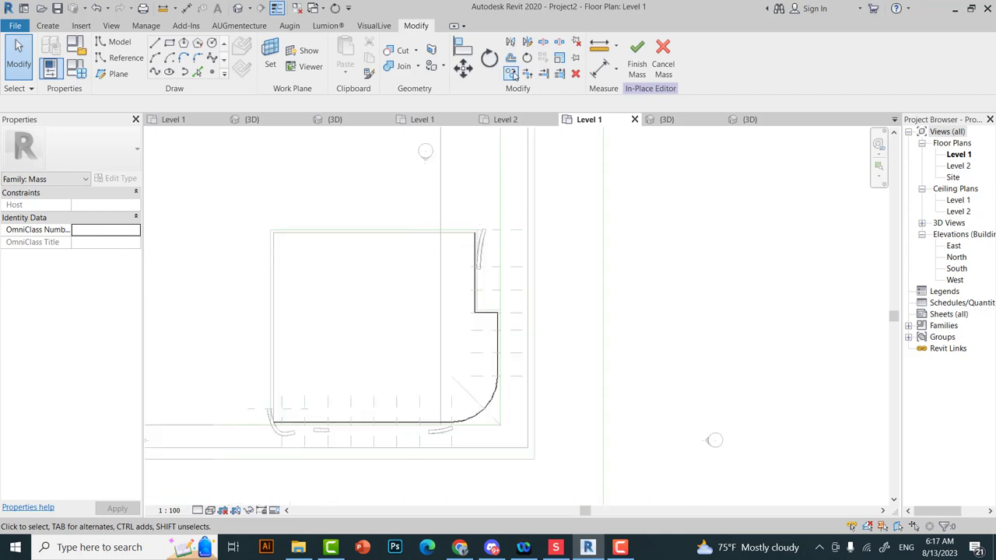
{"action": "left_click", "coordinate": [477, 299]}
{"action": "left_click", "coordinate": [659, 56]}
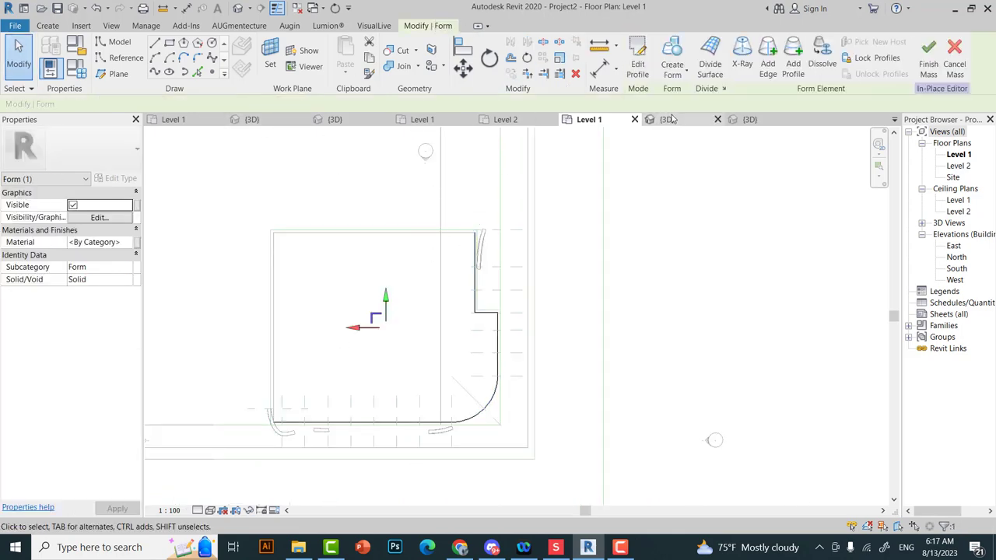
- In the 3D view, select the top and side surfaces of the new form
{"action": "left_click", "coordinate": [667, 119]}
{"action": "left_click", "coordinate": [510, 210]}
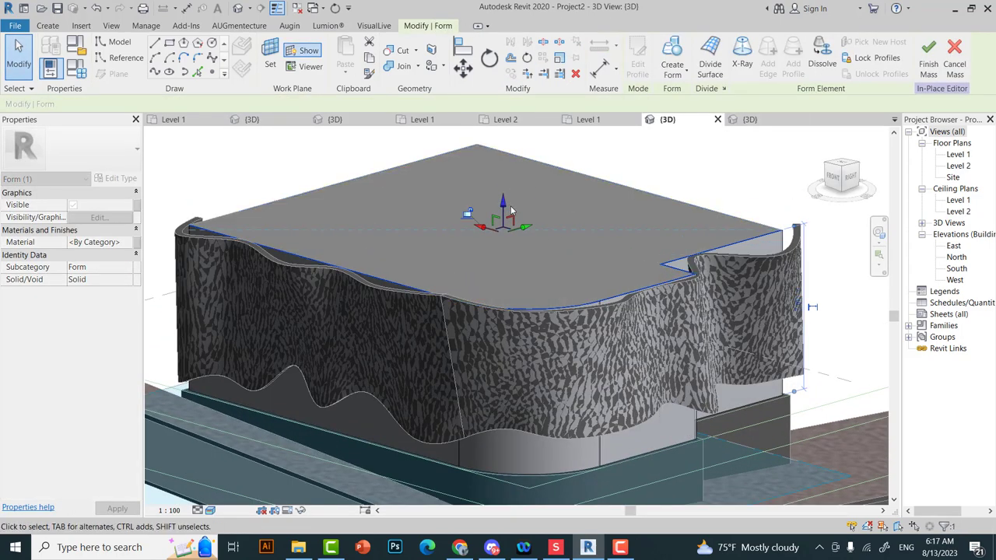
{"action": "scroll", "coordinate": [510, 210], "scroll_direction": "down", "scroll_amount": 2}
{"action": "key", "text": "Escape"}
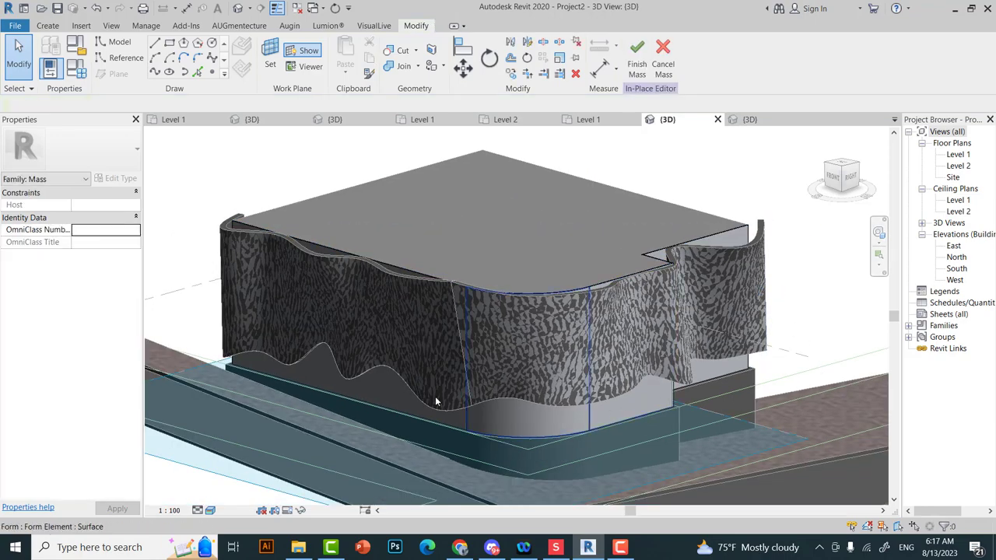
{"action": "left_click", "coordinate": [436, 401]}
{"action": "left_click", "coordinate": [627, 410], "text": "ctrl"}
{"action": "left_click", "coordinate": [726, 367], "text": "ctrl"}
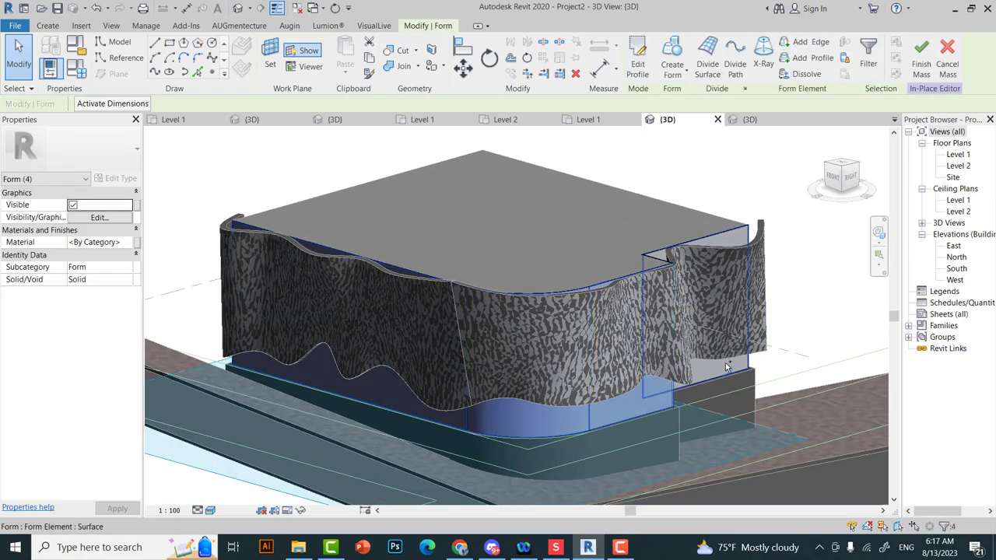
{"action": "left_click", "coordinate": [726, 368], "text": "ctrl"}
{"action": "scroll", "coordinate": [607, 254], "scroll_direction": "up", "scroll_amount": 3}
{"action": "scroll", "coordinate": [560, 234], "scroll_direction": "up", "scroll_amount": 3}
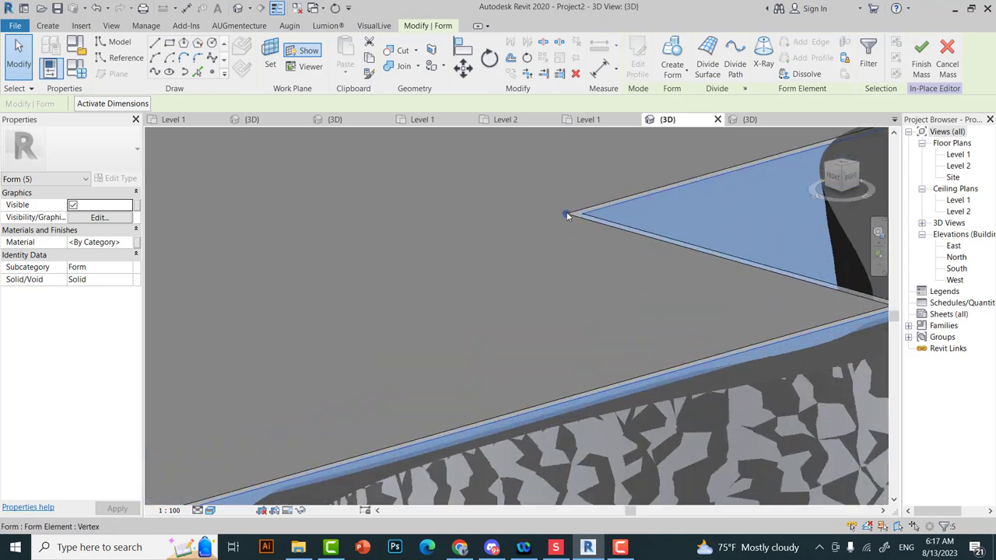
{"action": "scroll", "coordinate": [693, 233], "scroll_direction": "down", "scroll_amount": 3}
{"action": "scroll", "coordinate": [678, 212], "scroll_direction": "down", "scroll_amount": 5}
{"action": "left_click", "coordinate": [405, 281], "text": "ctrl"}
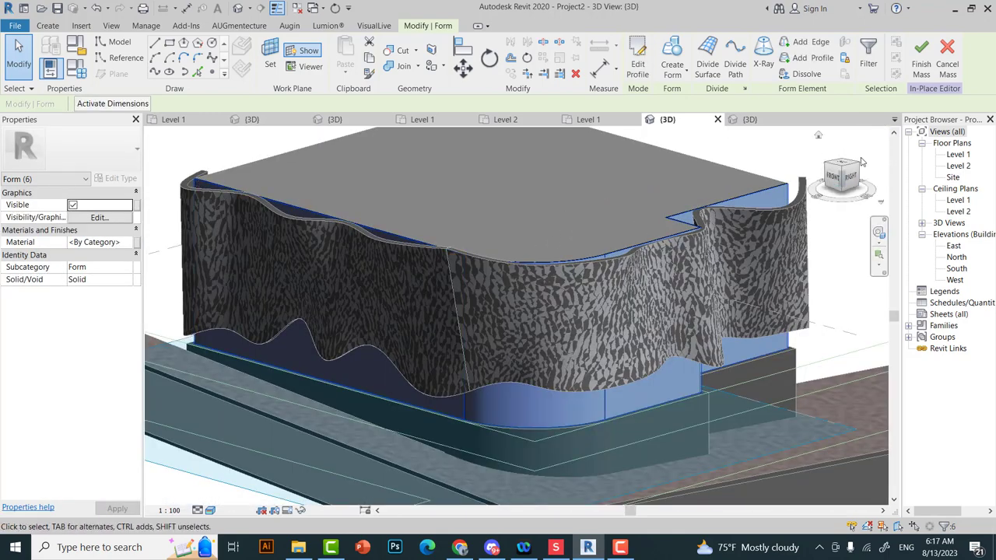
- Orbit to the back and right sides, then select and inspect the wavy facade surface
{"action": "scroll", "coordinate": [510, 267], "scroll_direction": "up", "scroll_amount": 5}
{"action": "middle_click_drag", "start_coordinate": [509, 267], "coordinate": [675, 280], "text": "shift"}
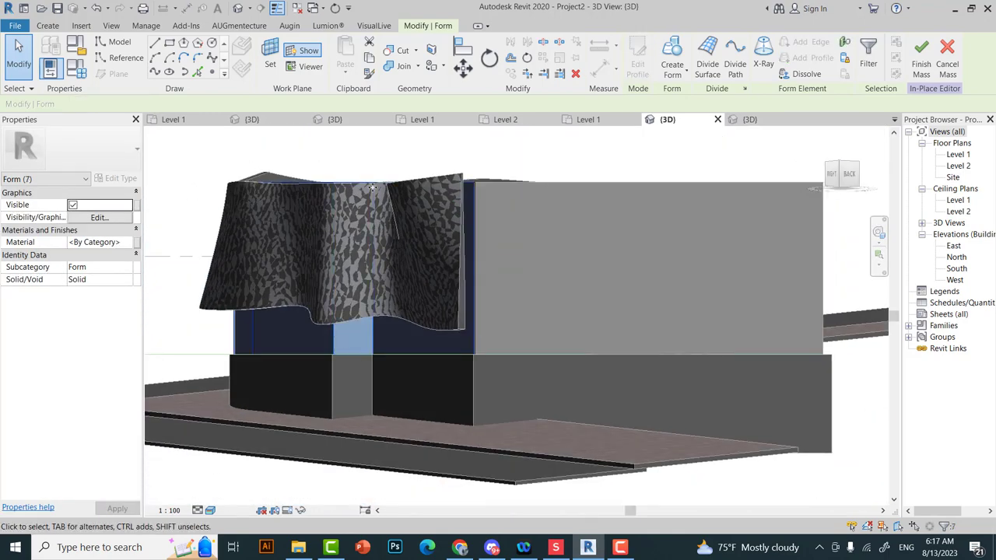
{"action": "left_click", "coordinate": [843, 180]}
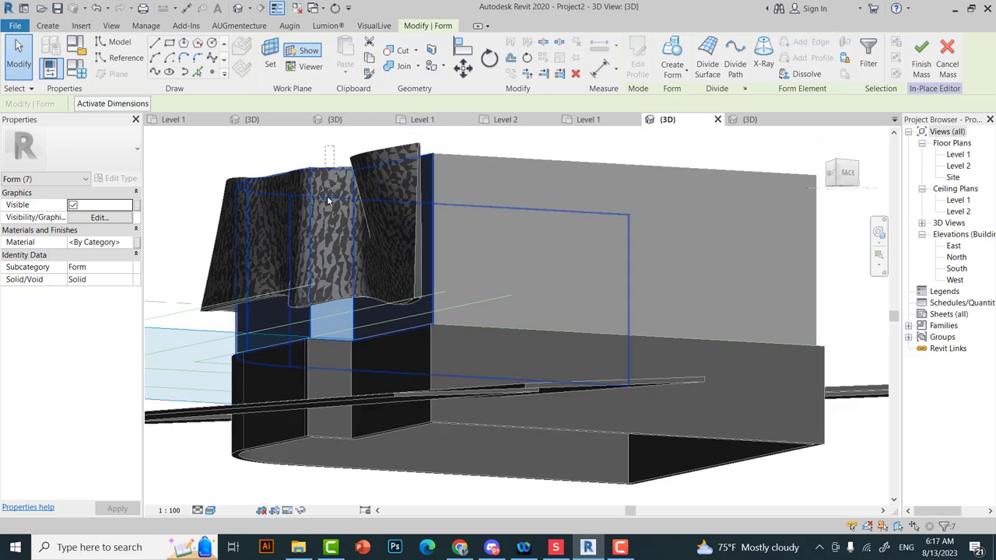
{"action": "middle_click_drag", "start_coordinate": [263, 339], "coordinate": [376, 179], "text": "shift"}
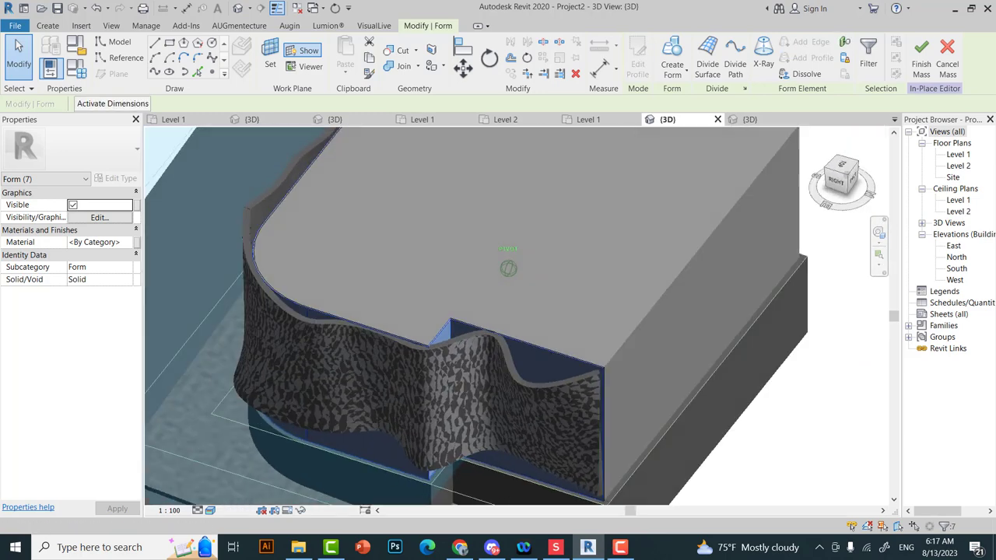
{"action": "scroll", "coordinate": [672, 309], "scroll_direction": "up", "scroll_amount": 3}
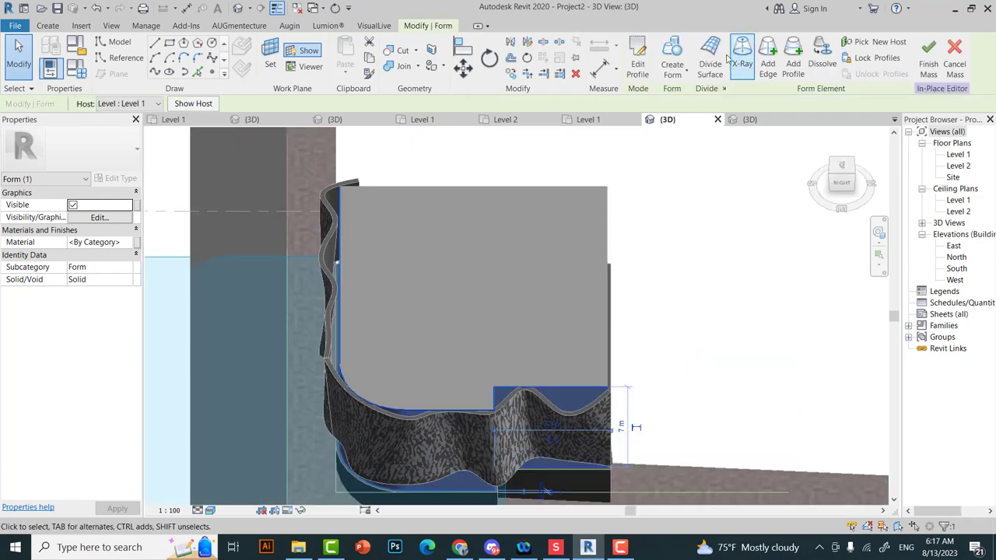
{"action": "left_click", "coordinate": [630, 423]}
{"action": "middle_click_drag", "start_coordinate": [827, 283], "coordinate": [163, 178], "text": "shift"}
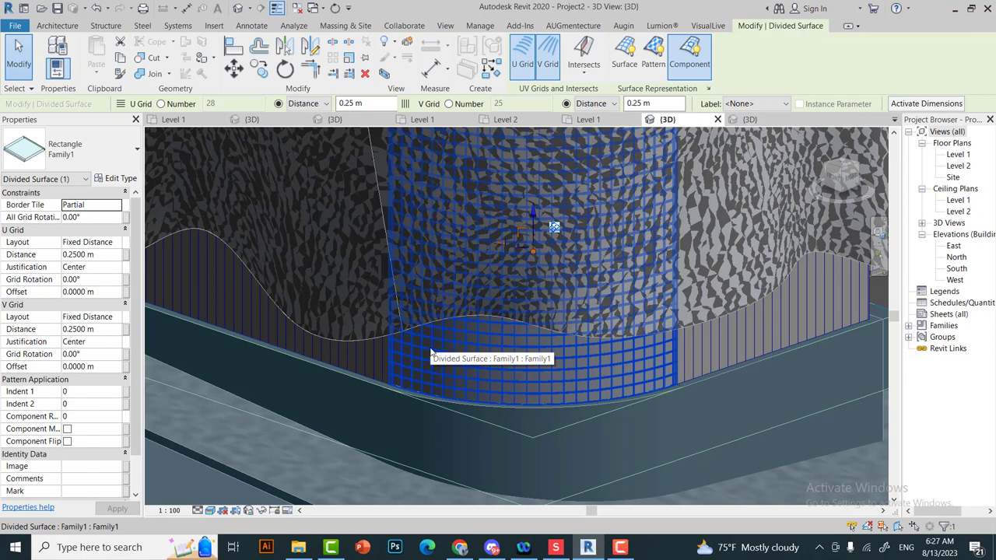
- Try setting the divided surface's grid spacing to 7 m
{"action": "left_click", "coordinate": [445, 345]}
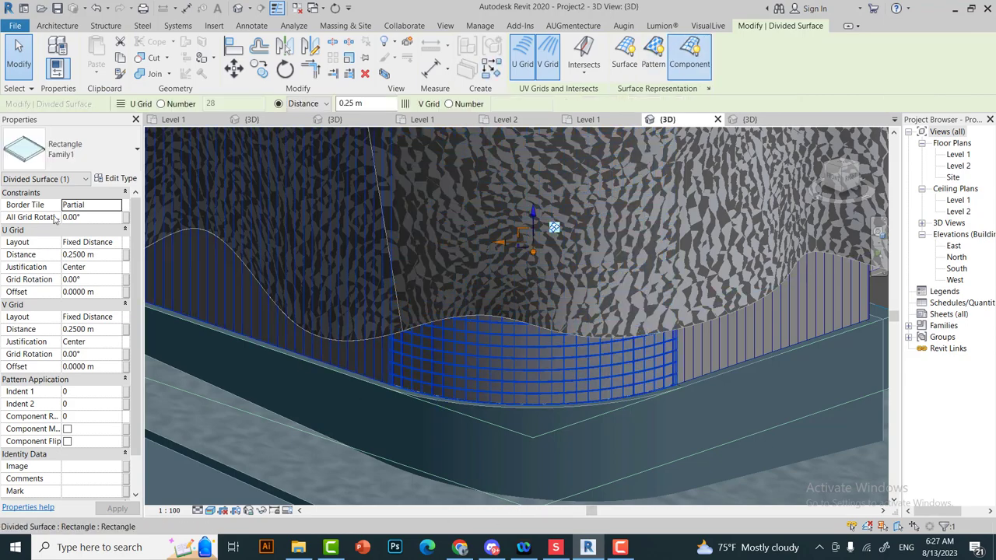
{"action": "left_click", "coordinate": [103, 256]}
{"action": "type", "text": "7.00"}
{"action": "key", "text": "Return"}
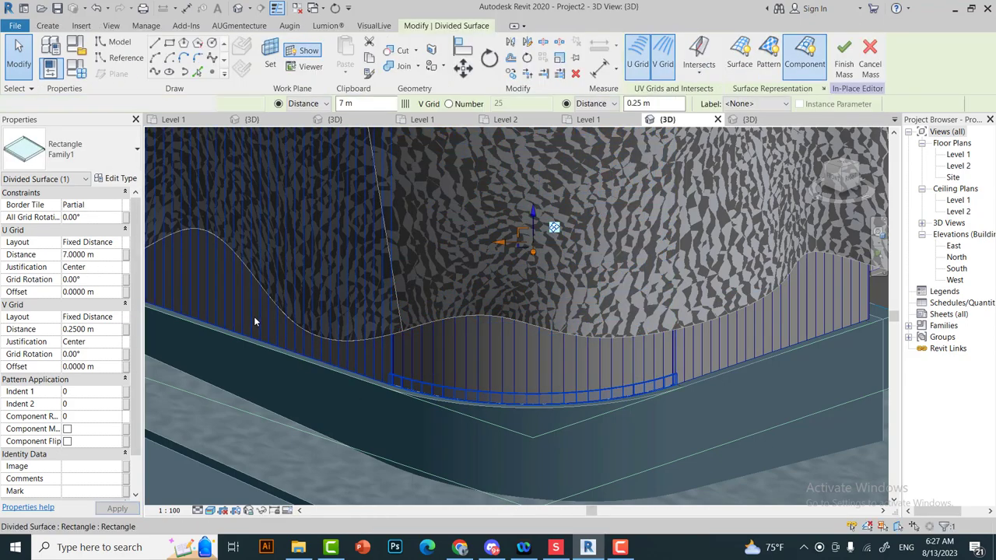
{"action": "left_click", "coordinate": [502, 393]}
{"action": "scroll", "coordinate": [502, 393], "scroll_direction": "up", "scroll_amount": 2}
{"action": "scroll", "coordinate": [498, 395], "scroll_direction": "up", "scroll_amount": 2}
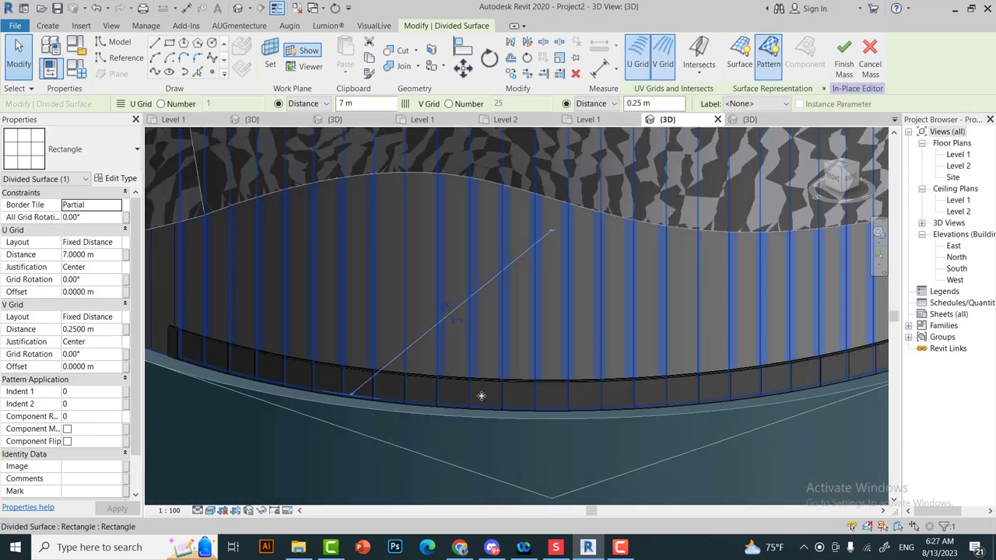
{"action": "scroll", "coordinate": [478, 396], "scroll_direction": "up", "scroll_amount": 1}
- Attempt a 90° grid rotation, then cancel the rejected spacing edit and deselect the surface
{"action": "left_click", "coordinate": [96, 219]}
{"action": "type", "text": "90"}
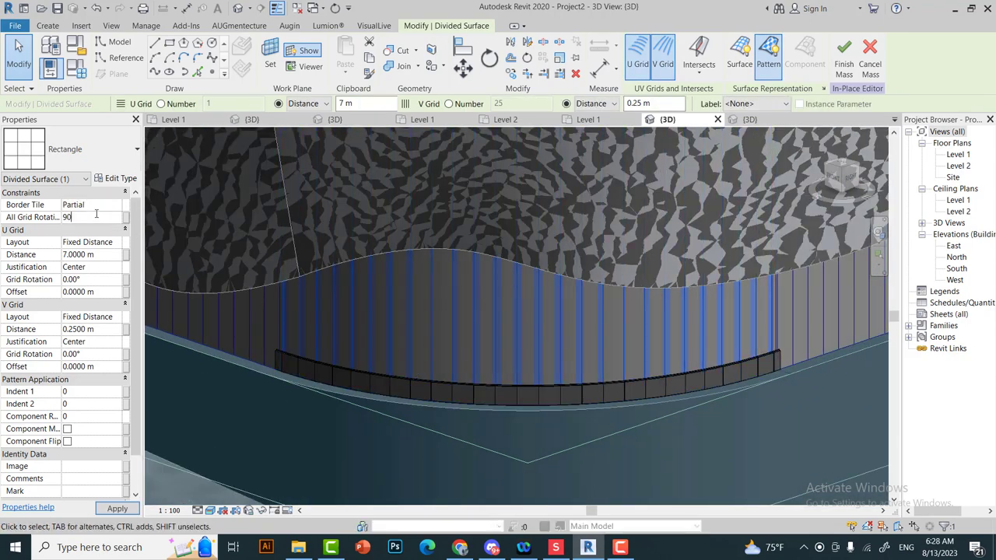
{"action": "key", "text": "Return"}
{"action": "left_click", "coordinate": [598, 317]}
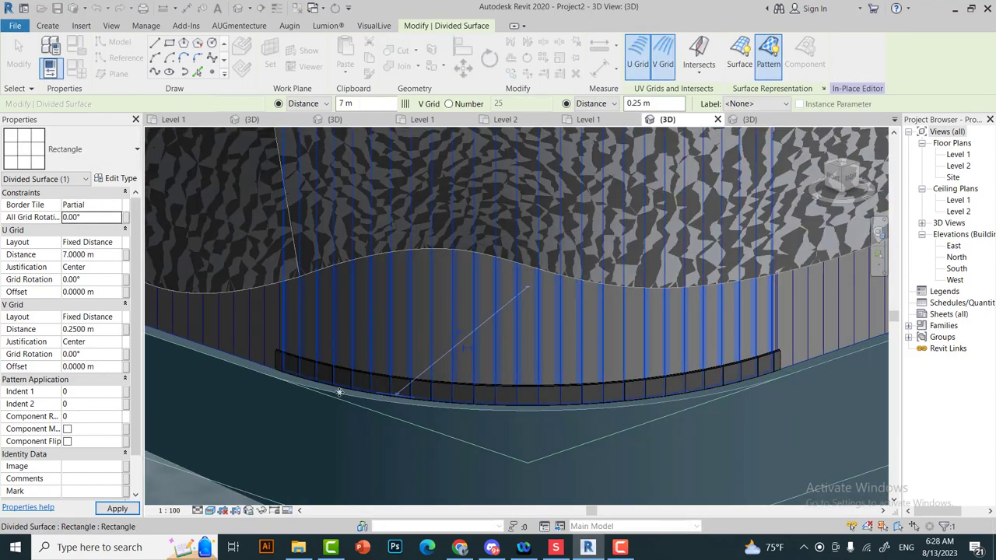
{"action": "left_click", "coordinate": [112, 259]}
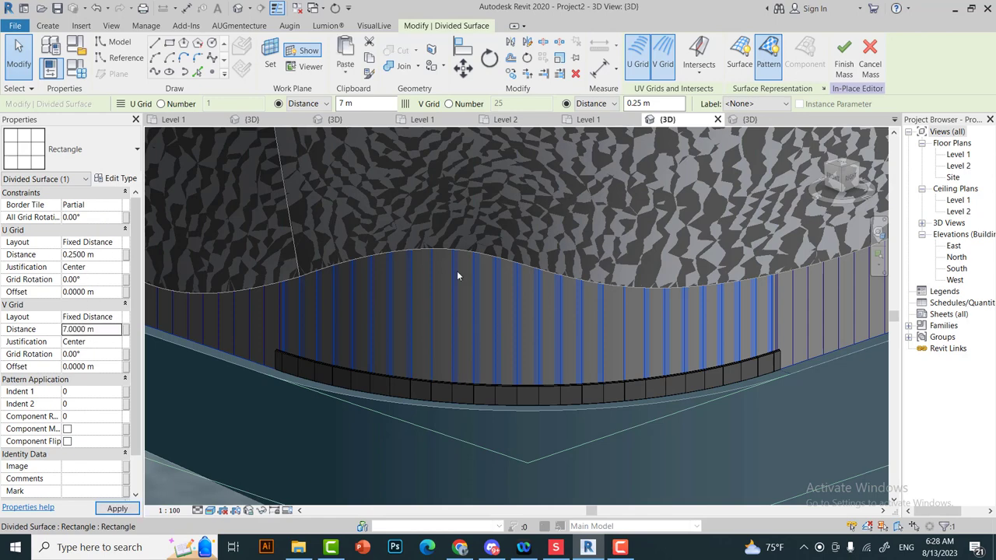
{"action": "key", "text": "Return"}
{"action": "left_click", "coordinate": [600, 316]}
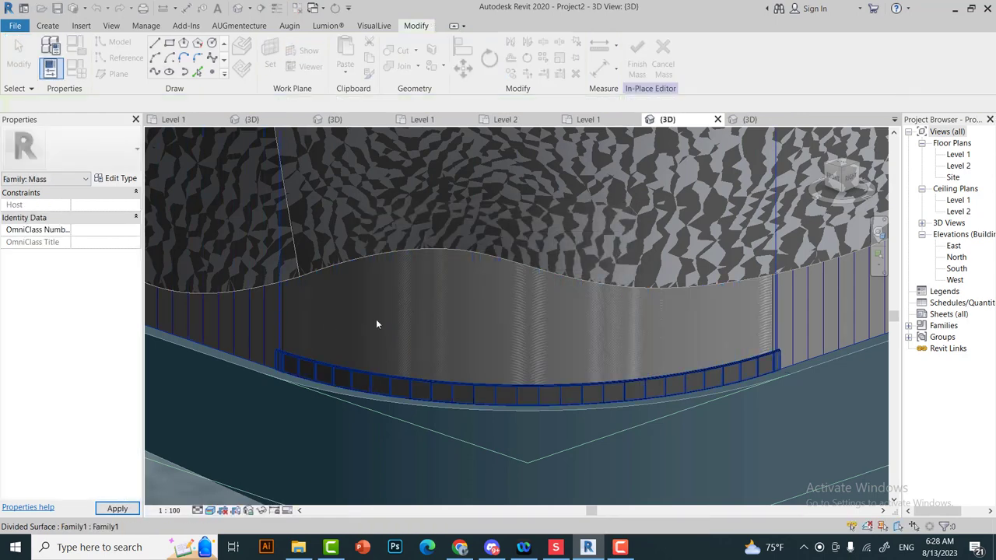
- Give the lower divided surface a 0.25 m U grid, 7 m V grid and 90° rotation
{"action": "left_click", "coordinate": [401, 330]}
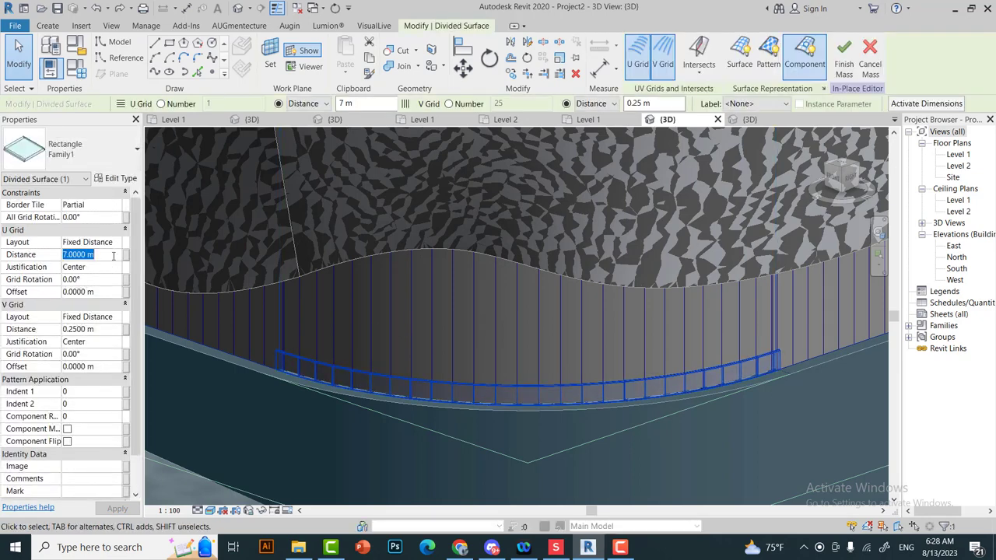
{"action": "type", "text": "0.25"}
{"action": "key", "text": "Return"}
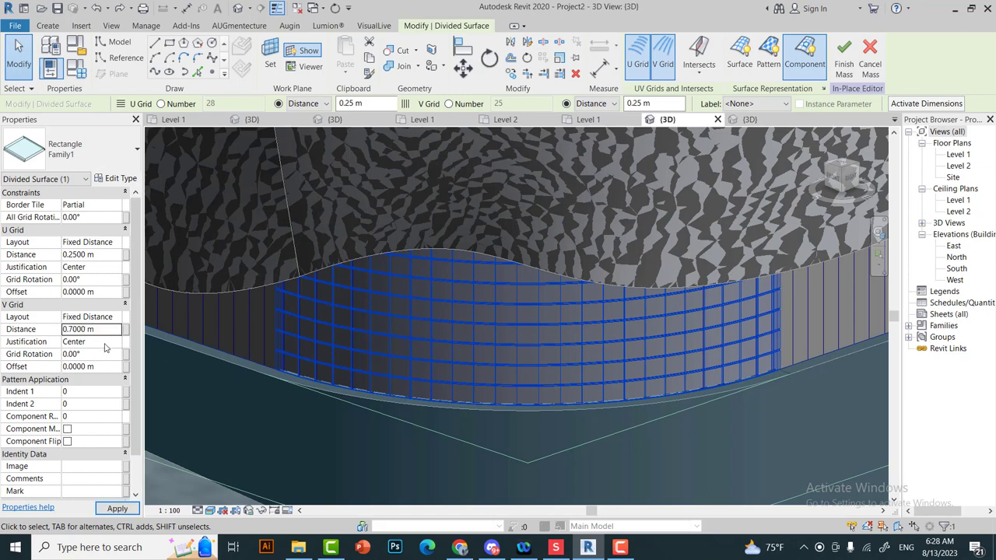
{"action": "key", "text": "Return"}
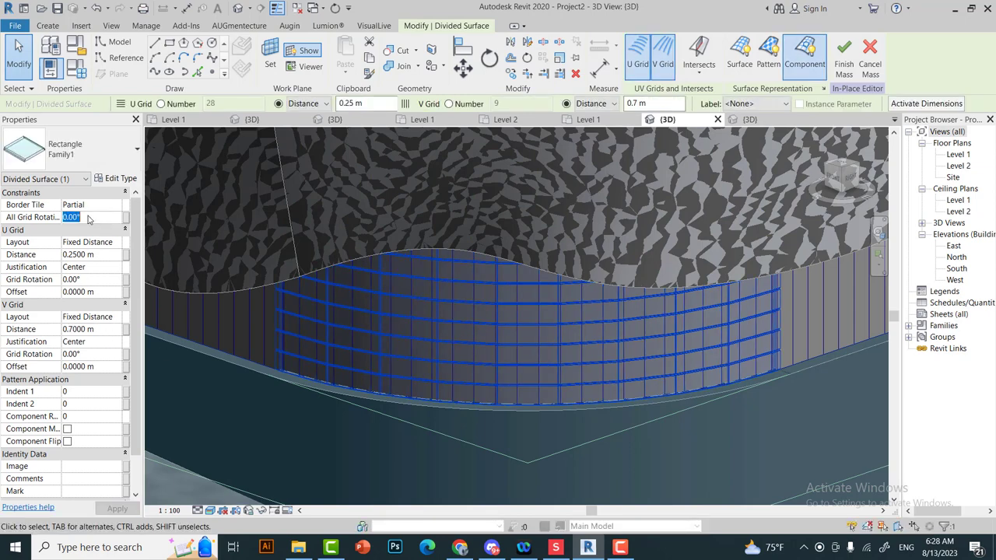
{"action": "type", "text": "90"}
{"action": "left_click", "coordinate": [98, 330]}
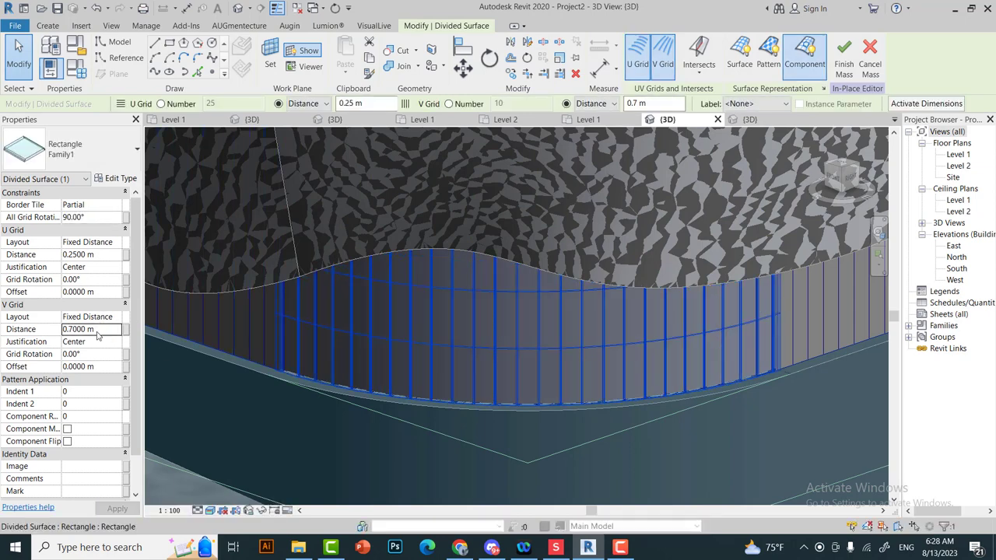
{"action": "left_click", "coordinate": [461, 478]}
{"action": "left_click", "coordinate": [353, 348]}
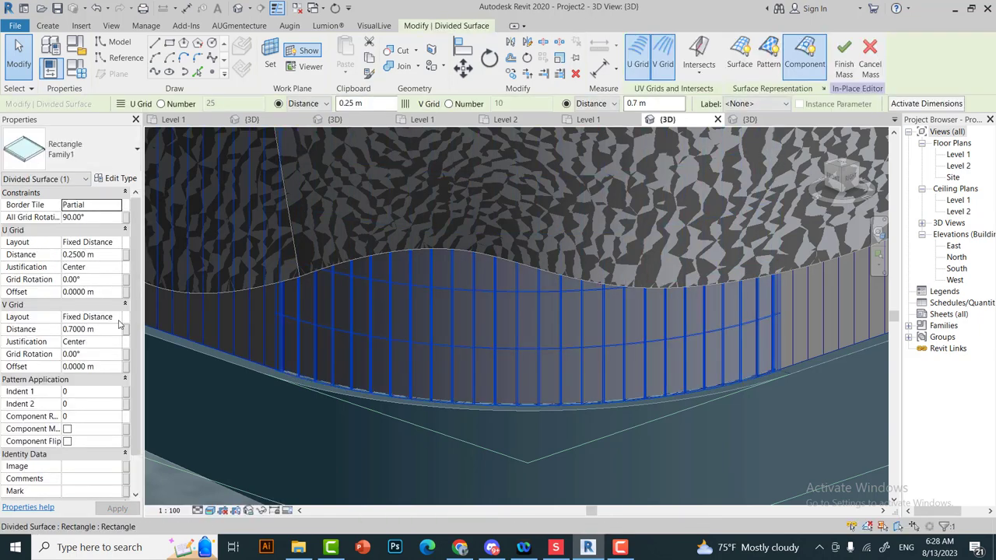
{"action": "left_click", "coordinate": [118, 334]}
{"action": "key", "text": "Return"}
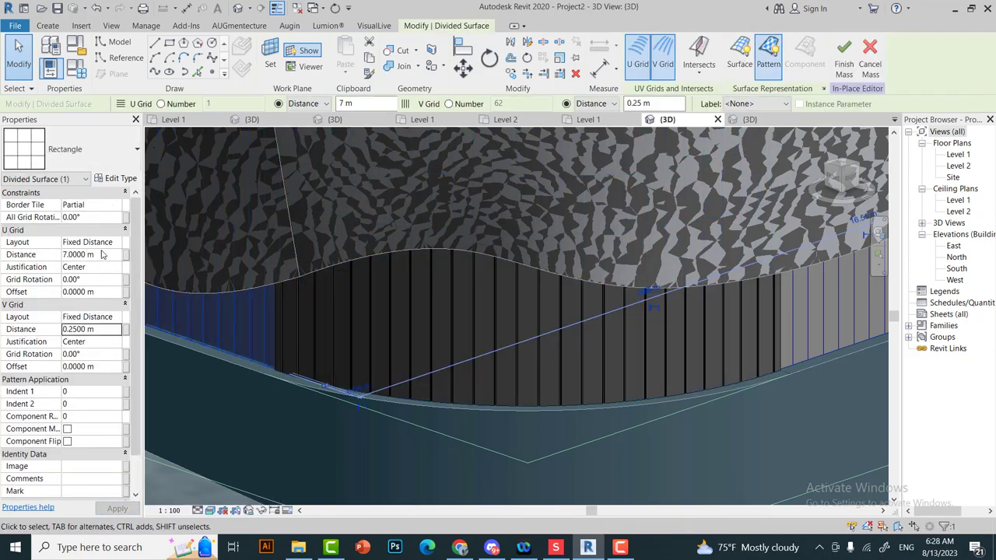
{"action": "left_click", "coordinate": [113, 254]}
{"action": "type", "text": "90"}
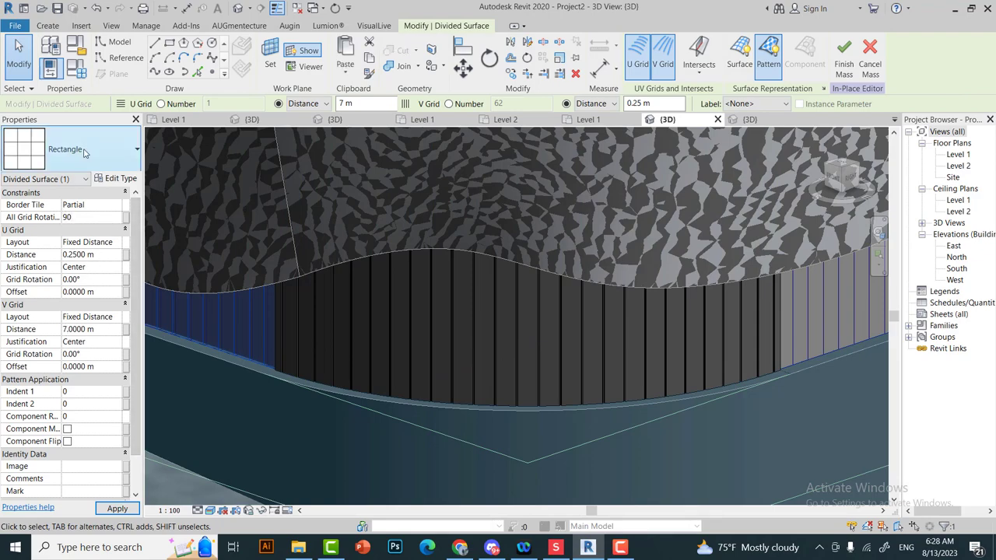
- Switch the lower surfaces to the Rectangle Family1 pattern, keeping the 7 m V spacing
{"action": "left_click", "coordinate": [91, 217]}
{"action": "left_click", "coordinate": [70, 148]}
{"action": "left_click", "coordinate": [46, 416]}
{"action": "scroll", "coordinate": [382, 404], "scroll_direction": "down", "scroll_amount": 2}
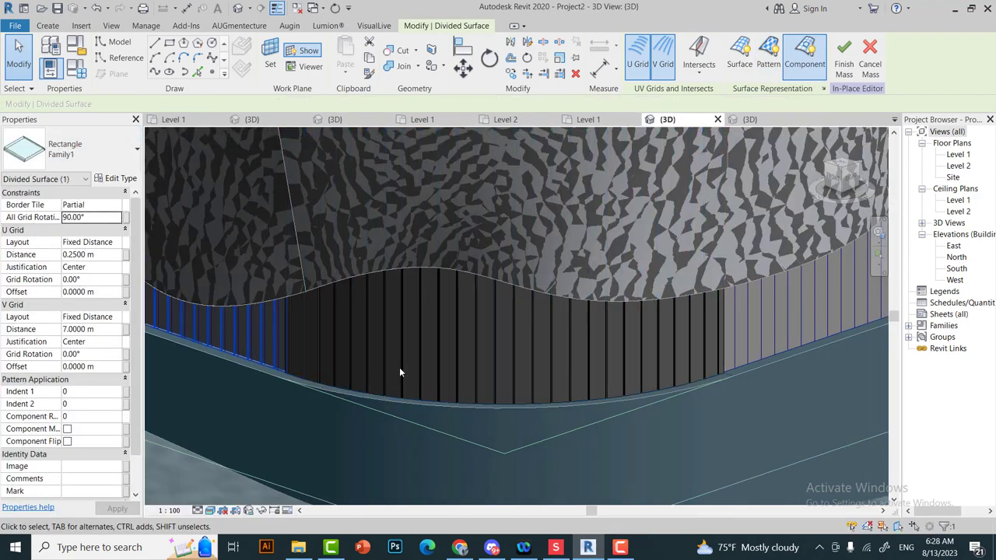
{"action": "scroll", "coordinate": [399, 367], "scroll_direction": "down", "scroll_amount": 3}
{"action": "scroll", "coordinate": [331, 413], "scroll_direction": "down", "scroll_amount": 2}
{"action": "scroll", "coordinate": [504, 251], "scroll_direction": "down", "scroll_amount": 2}
{"action": "scroll", "coordinate": [504, 250], "scroll_direction": "up", "scroll_amount": 3}
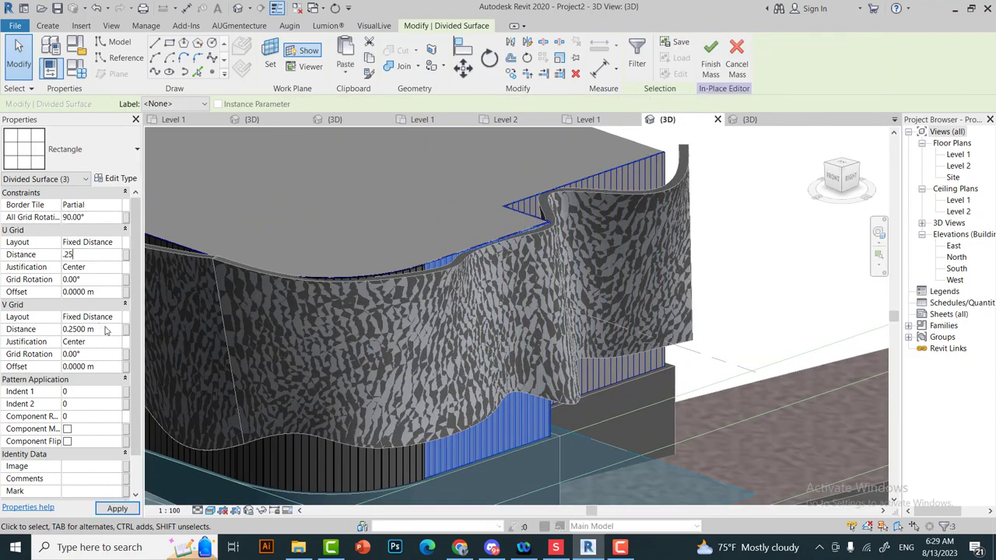
{"action": "type", "text": "7.00"}
{"action": "left_click", "coordinate": [118, 149]}
{"action": "left_click", "coordinate": [47, 417]}
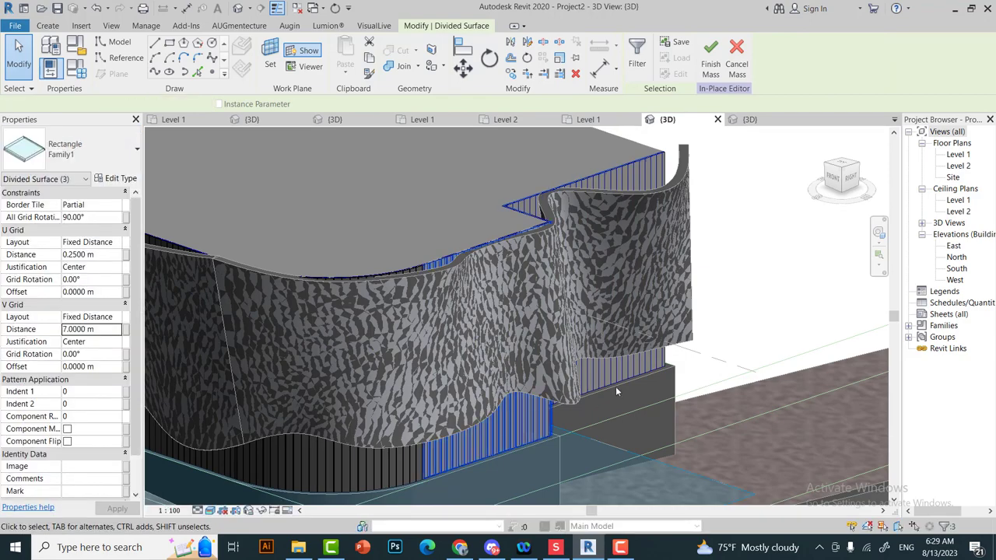
{"action": "scroll", "coordinate": [586, 405], "scroll_direction": "up", "scroll_amount": 3}
{"action": "scroll", "coordinate": [685, 330], "scroll_direction": "up", "scroll_amount": 3}
{"action": "scroll", "coordinate": [716, 306], "scroll_direction": "up", "scroll_amount": 1}
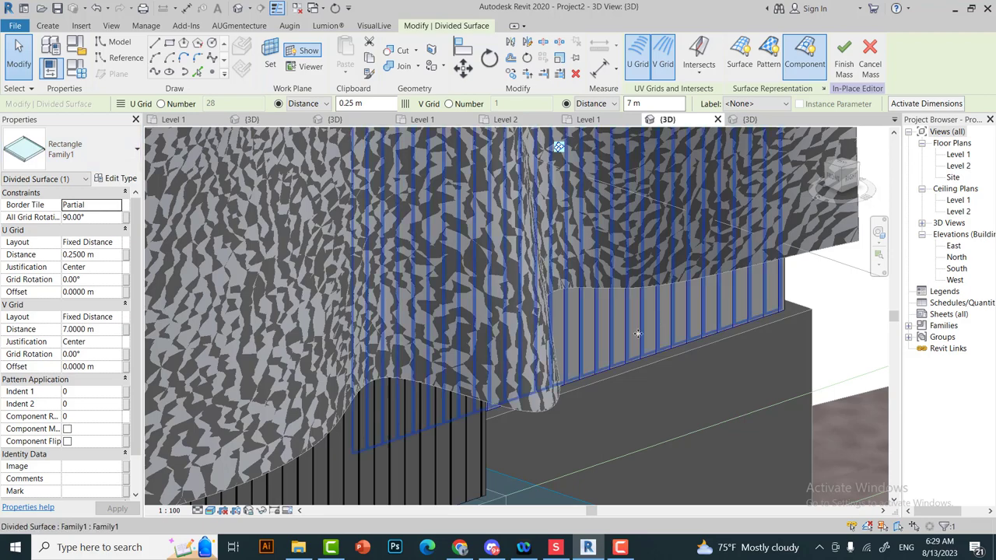
- Change the corner divided surface to Rectangle Family1 panels as well
{"action": "middle_click_drag", "start_coordinate": [389, 273], "coordinate": [450, 253], "text": "shift"}
{"action": "key", "text": "Escape"}
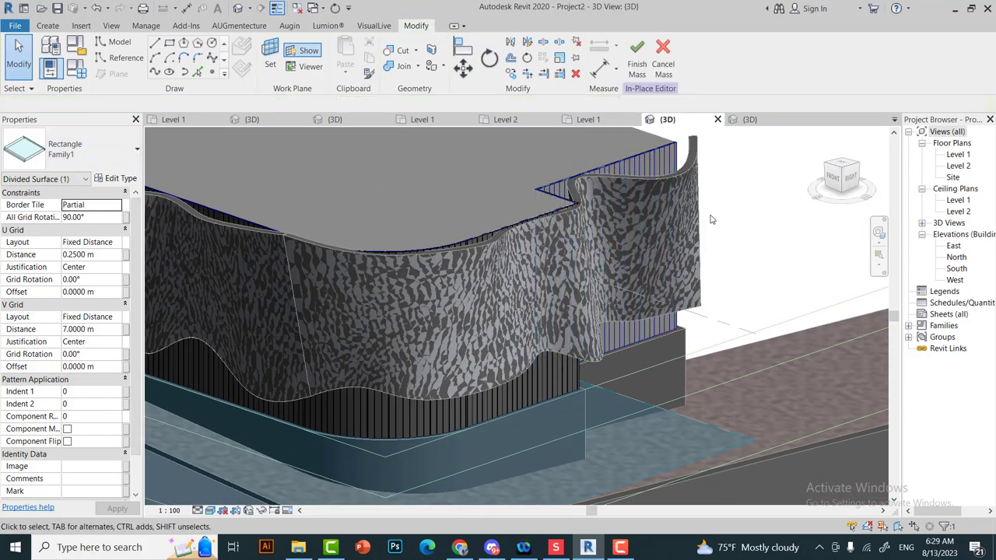
{"action": "scroll", "coordinate": [476, 233], "scroll_direction": "up", "scroll_amount": 5}
{"action": "scroll", "coordinate": [406, 230], "scroll_direction": "down", "scroll_amount": 3}
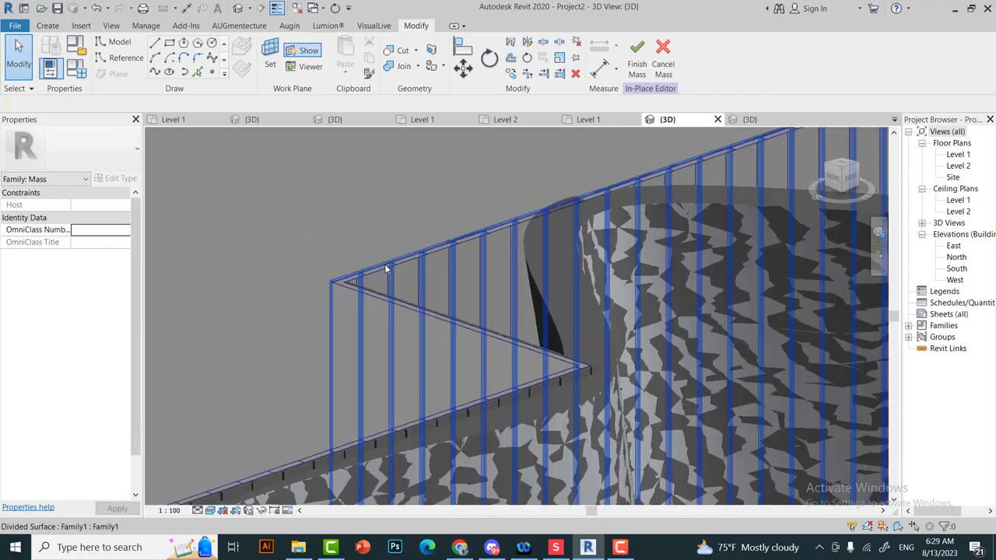
{"action": "left_click", "coordinate": [422, 281]}
{"action": "scroll", "coordinate": [455, 266], "scroll_direction": "down", "scroll_amount": 3}
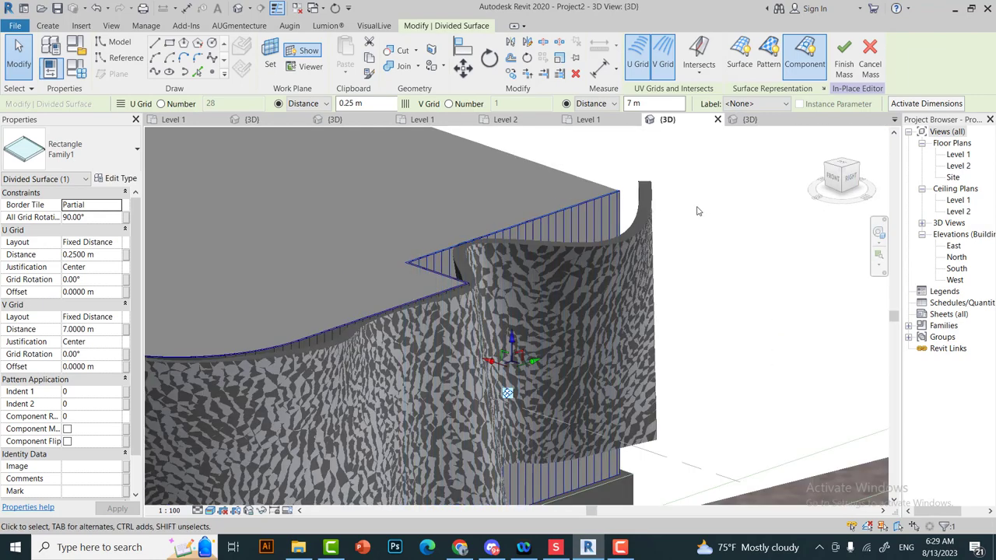
{"action": "key", "text": "Escape"}
{"action": "left_click", "coordinate": [590, 232]}
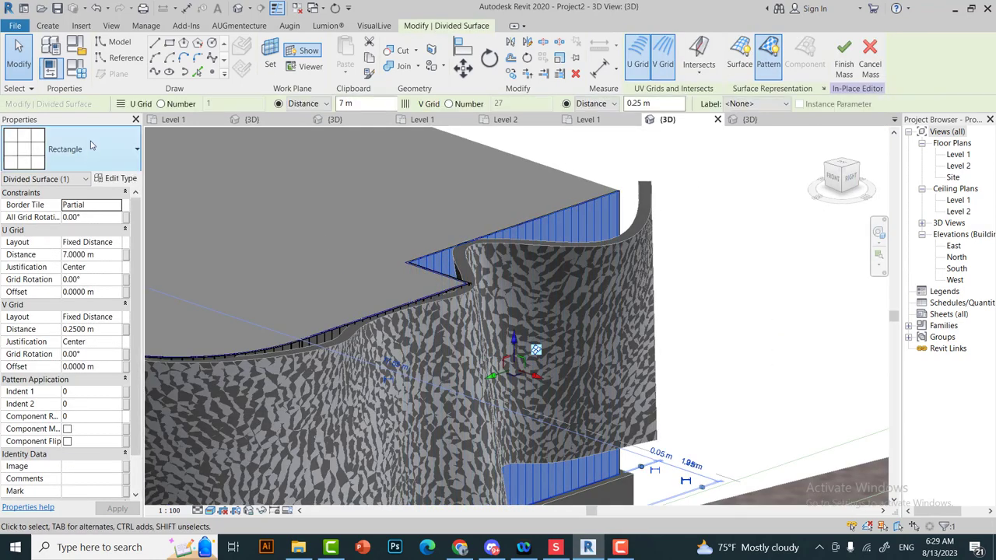
{"action": "left_click", "coordinate": [70, 149]}
{"action": "key", "text": "Escape"}
{"action": "left_click", "coordinate": [110, 260]}
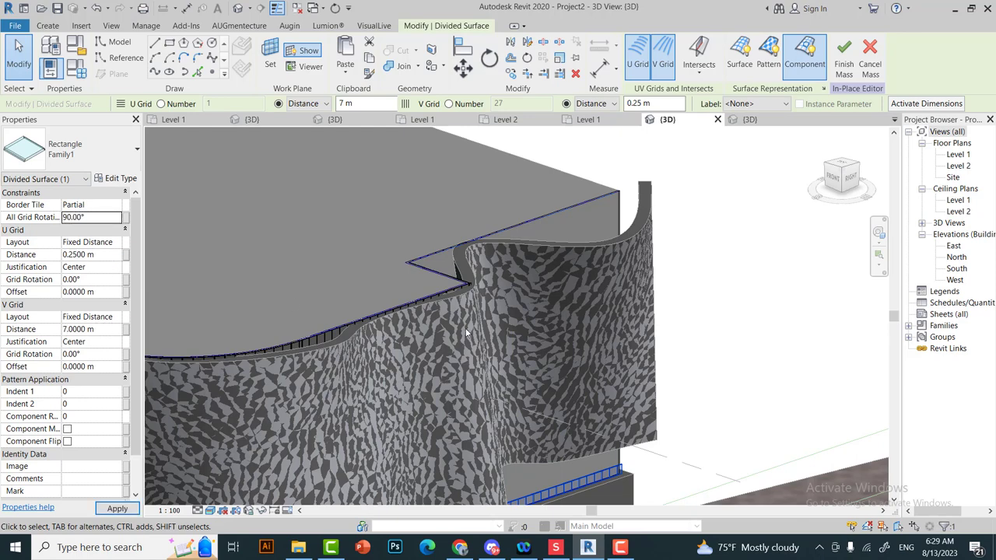
{"action": "key", "text": "Escape"}
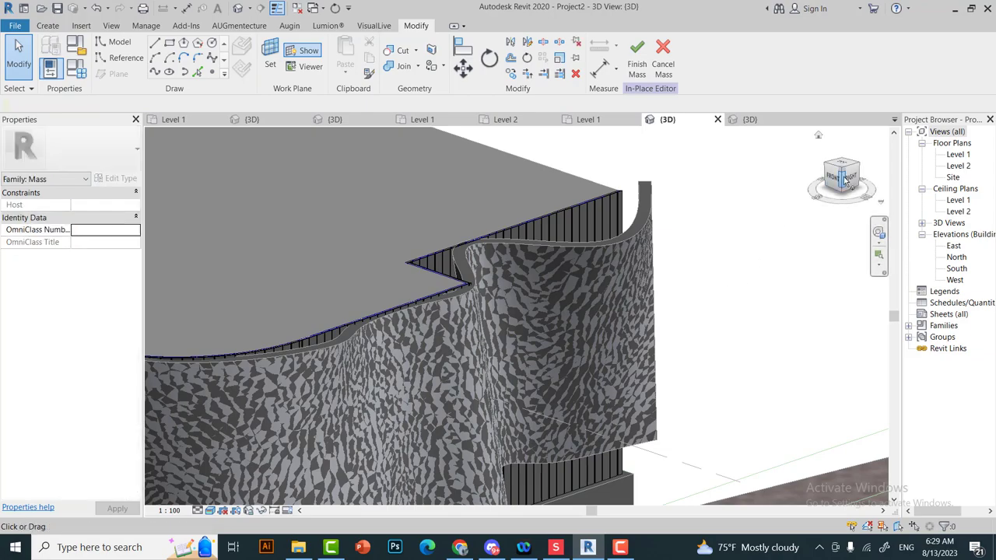
- Orbit to review the paneled facade and finish the in-place mass
{"action": "left_click", "coordinate": [846, 181]}
{"action": "scroll", "coordinate": [428, 411], "scroll_direction": "up", "scroll_amount": 5}
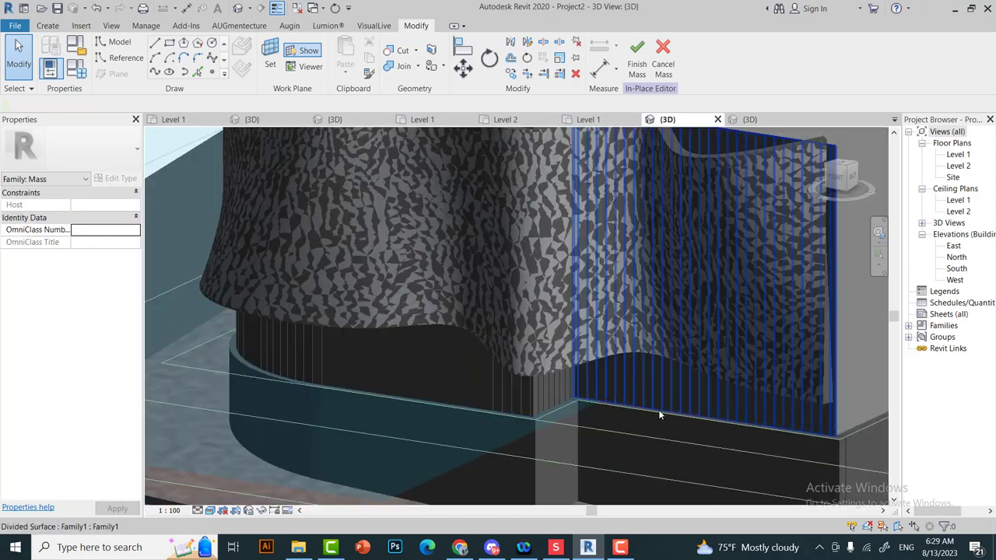
{"action": "scroll", "coordinate": [658, 415], "scroll_direction": "down", "scroll_amount": 5}
{"action": "middle_click_drag", "start_coordinate": [658, 414], "coordinate": [130, 282], "text": "shift"}
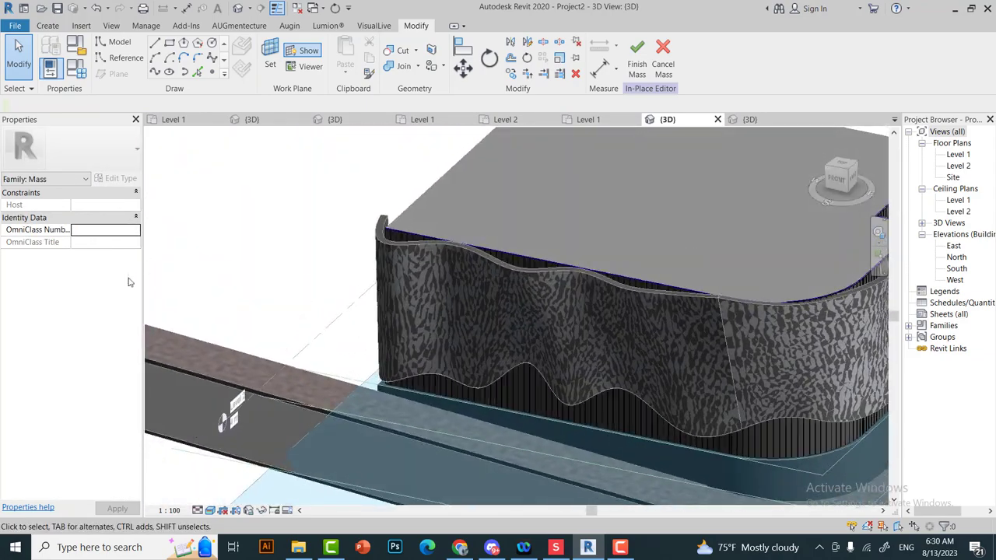
{"action": "scroll", "coordinate": [305, 309], "scroll_direction": "down", "scroll_amount": 3}
{"action": "left_click", "coordinate": [637, 55]}
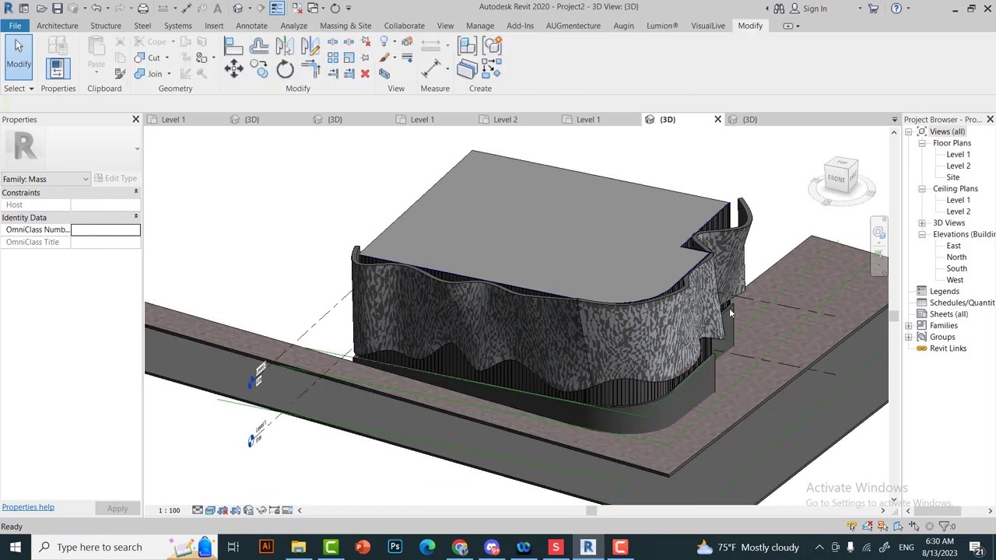
- Start the Component tool and pick the M_RPC Tree - Deciduous Blue Berry Elder - 4.5 Meters type
{"action": "scroll", "coordinate": [288, 331], "scroll_direction": "up", "scroll_amount": 3}
{"action": "scroll", "coordinate": [288, 331], "scroll_direction": "down", "scroll_amount": 3}
{"action": "key", "text": "Escape"}
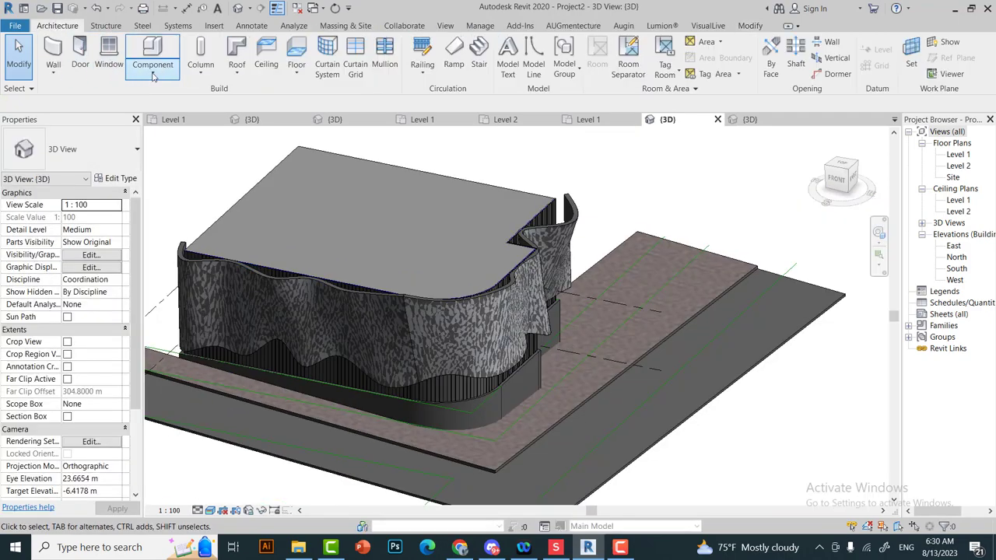
{"action": "left_click", "coordinate": [153, 76]}
{"action": "left_click", "coordinate": [70, 148]}
{"action": "scroll", "coordinate": [70, 272], "scroll_direction": "up", "scroll_amount": 5}
{"action": "scroll", "coordinate": [71, 277], "scroll_direction": "up", "scroll_amount": 4}
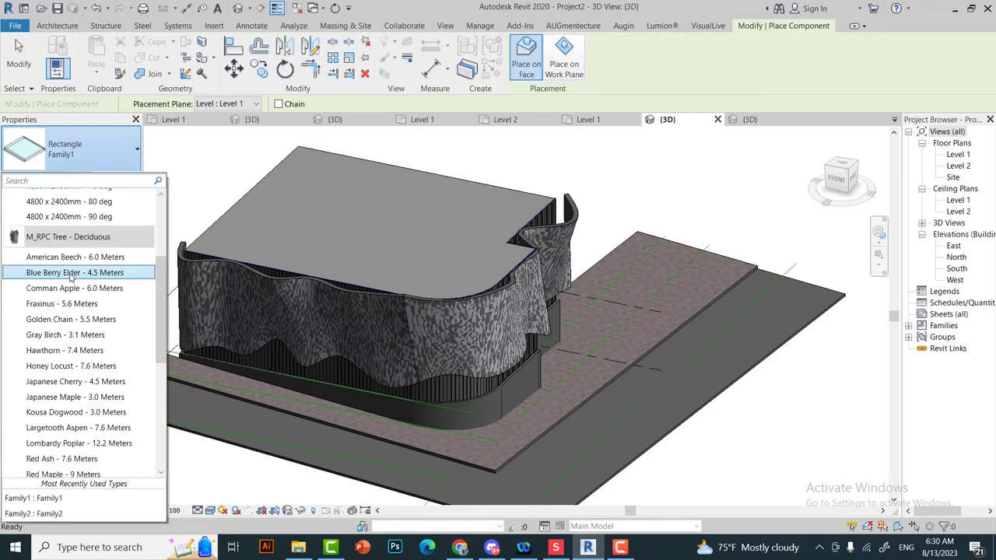
{"action": "left_click", "coordinate": [70, 274]}
- Place four Blue Berry Elder trees along the planting strip around the building
{"action": "left_click", "coordinate": [329, 411]}
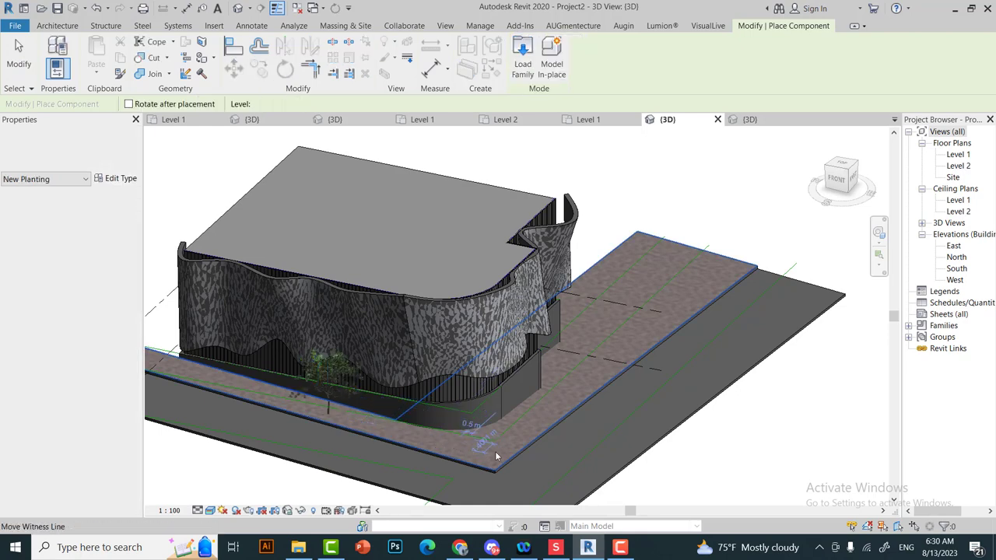
{"action": "left_click", "coordinate": [517, 412]}
{"action": "left_click", "coordinate": [630, 327]}
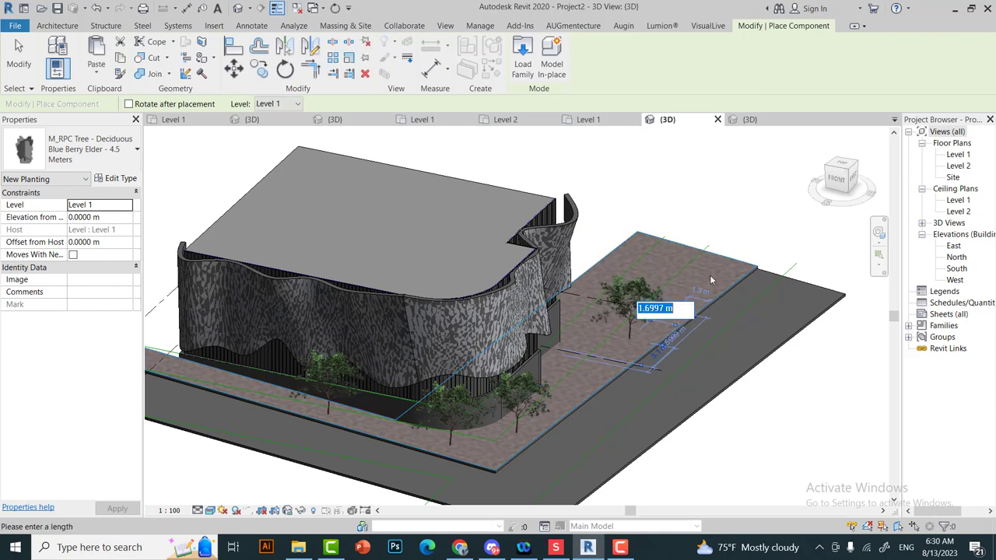
{"action": "left_click", "coordinate": [697, 281]}
{"action": "scroll", "coordinate": [311, 373], "scroll_direction": "up", "scroll_amount": 2}
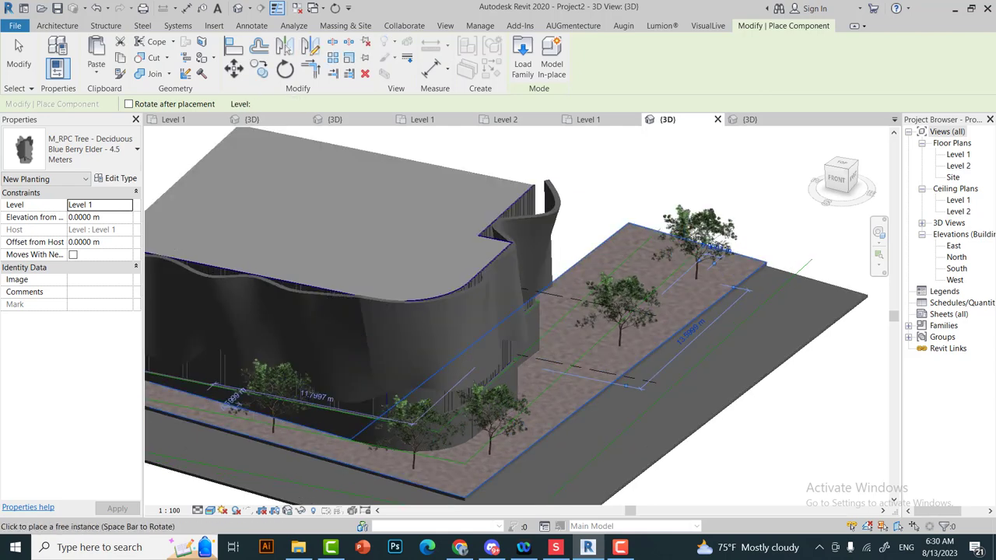
{"action": "scroll", "coordinate": [201, 391], "scroll_direction": "down", "scroll_amount": 3}
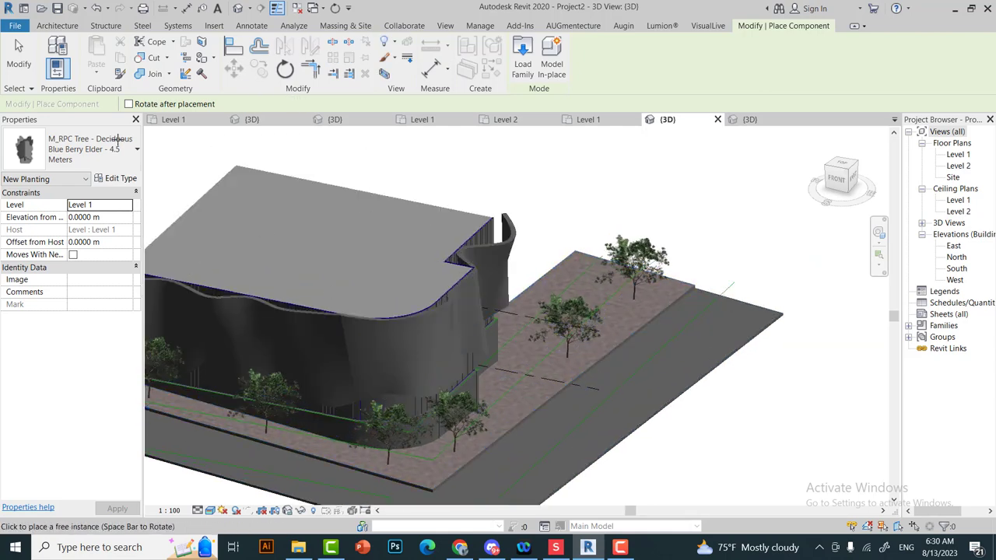
{"action": "scroll", "coordinate": [537, 355], "scroll_direction": "up", "scroll_amount": 3}
{"action": "left_click", "coordinate": [57, 25]}
{"action": "left_click", "coordinate": [80, 58]}
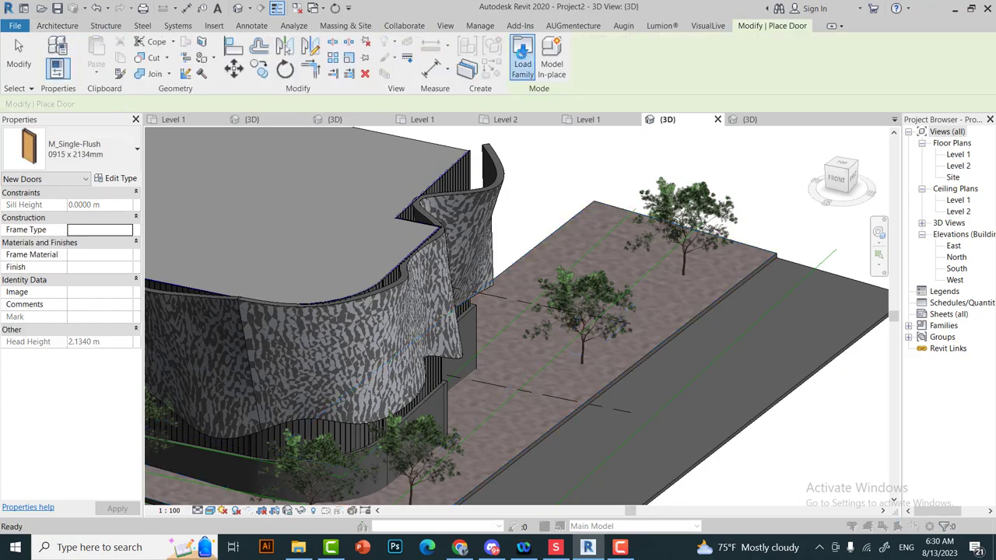
- Load Door-Passage-Double-Flush-Dbl_Acting from Doors > Commercial in the 96" x 84" size
{"action": "left_click", "coordinate": [524, 64]}
{"action": "scroll", "coordinate": [434, 278], "scroll_direction": "down", "scroll_amount": 1}
{"action": "double_click", "coordinate": [420, 275]}
{"action": "left_click", "coordinate": [474, 250]}
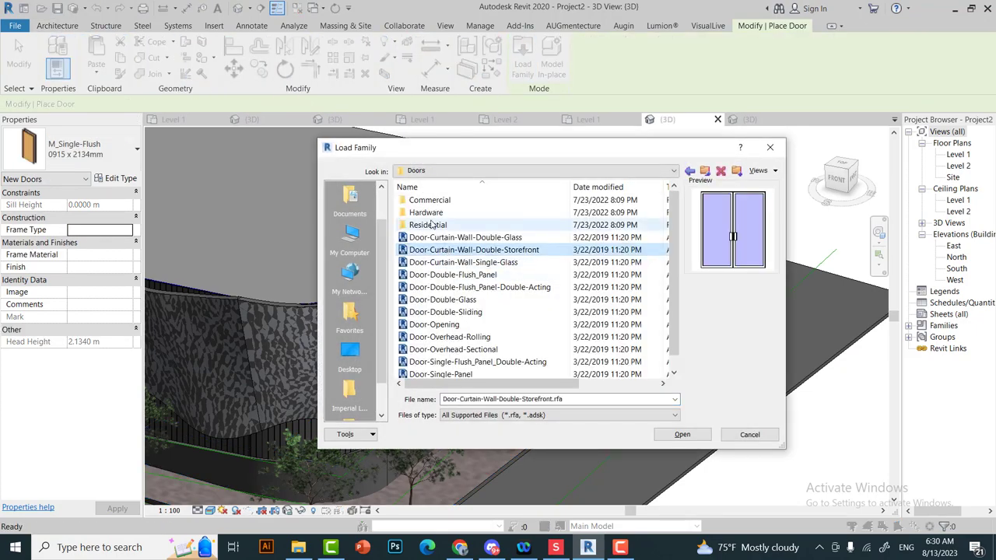
{"action": "left_click", "coordinate": [428, 225]}
{"action": "double_click", "coordinate": [430, 200]}
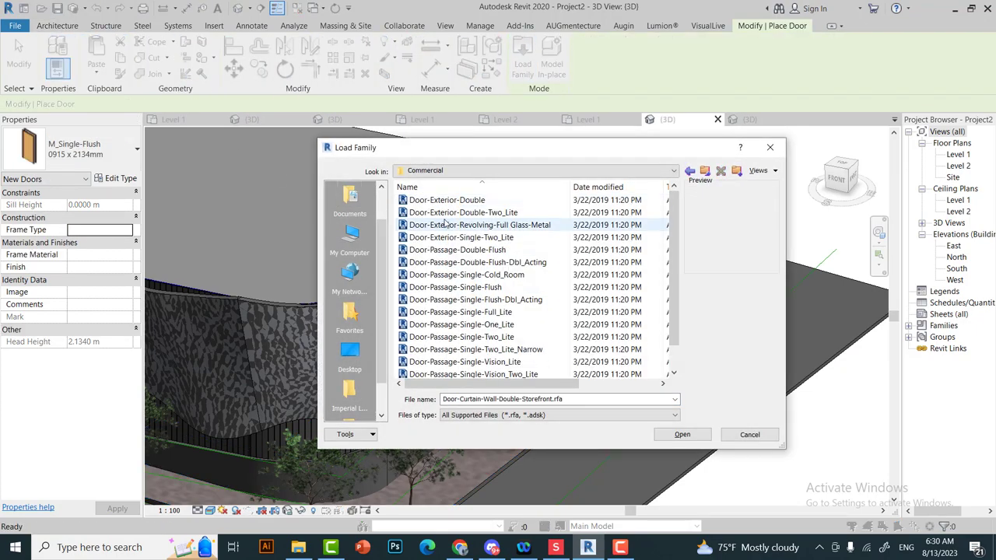
{"action": "left_click", "coordinate": [438, 225]}
{"action": "left_click", "coordinate": [475, 263]}
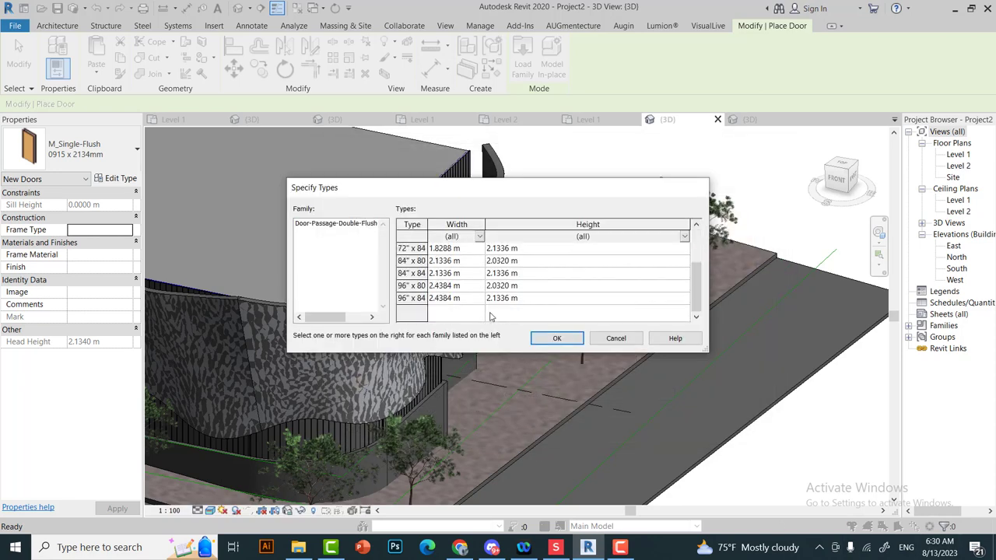
{"action": "left_click", "coordinate": [478, 302]}
{"action": "key", "text": "Return"}
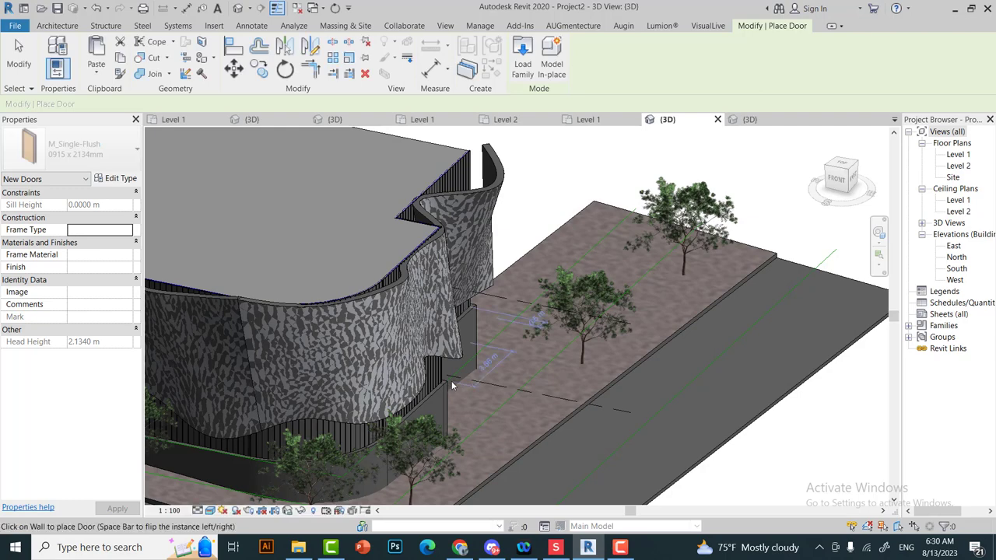
{"action": "mouse_move", "coordinate": [842, 179]}
{"action": "left_mouse_down"}
{"action": "mouse_move", "coordinate": [825, 181]}
{"action": "mouse_move", "coordinate": [790, 150]}
{"action": "left_mouse_up"}
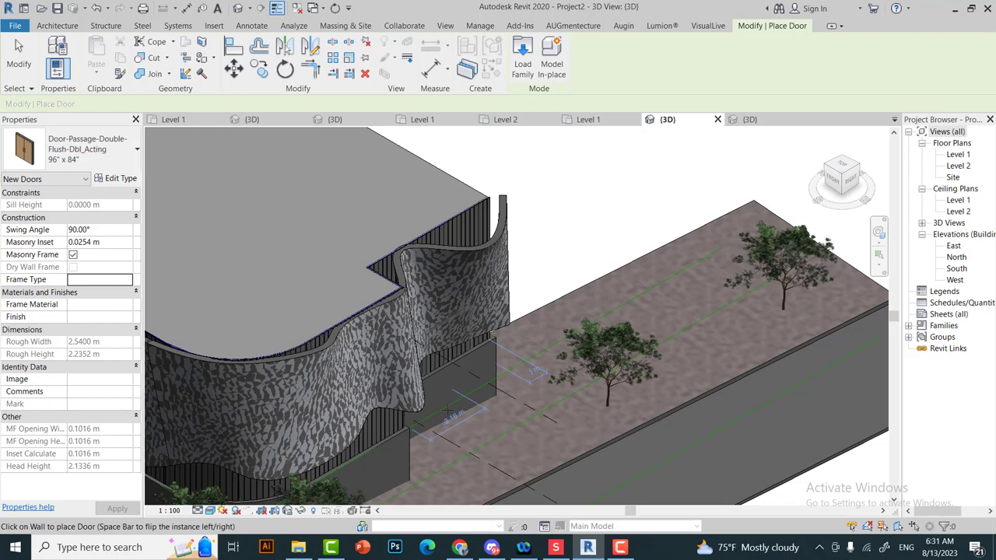
{"action": "scroll", "coordinate": [447, 410], "scroll_direction": "up", "scroll_amount": 3}
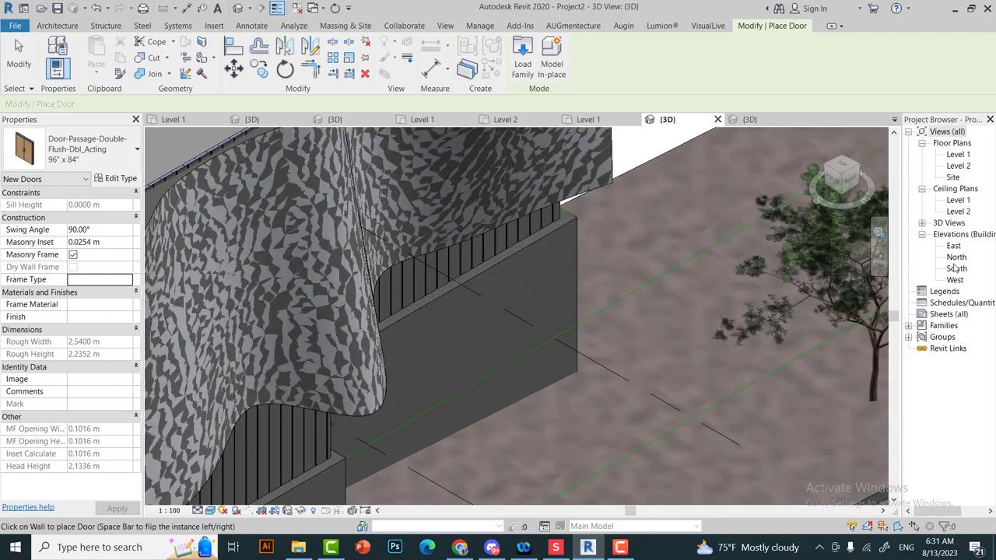
- Open the South and East elevation views
{"action": "double_click", "coordinate": [957, 268]}
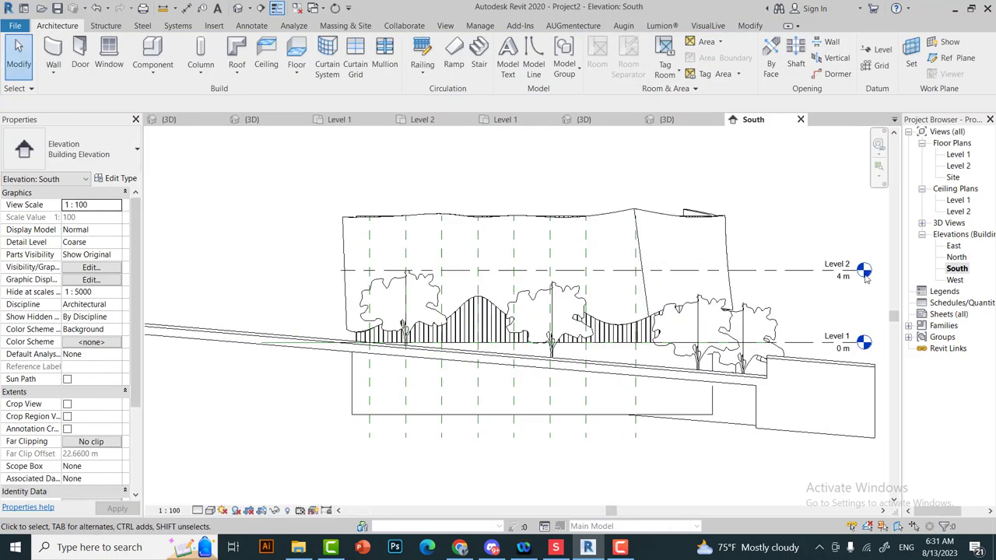
{"action": "double_click", "coordinate": [954, 245]}
{"action": "scroll", "coordinate": [704, 207], "scroll_direction": "up", "scroll_amount": 5}
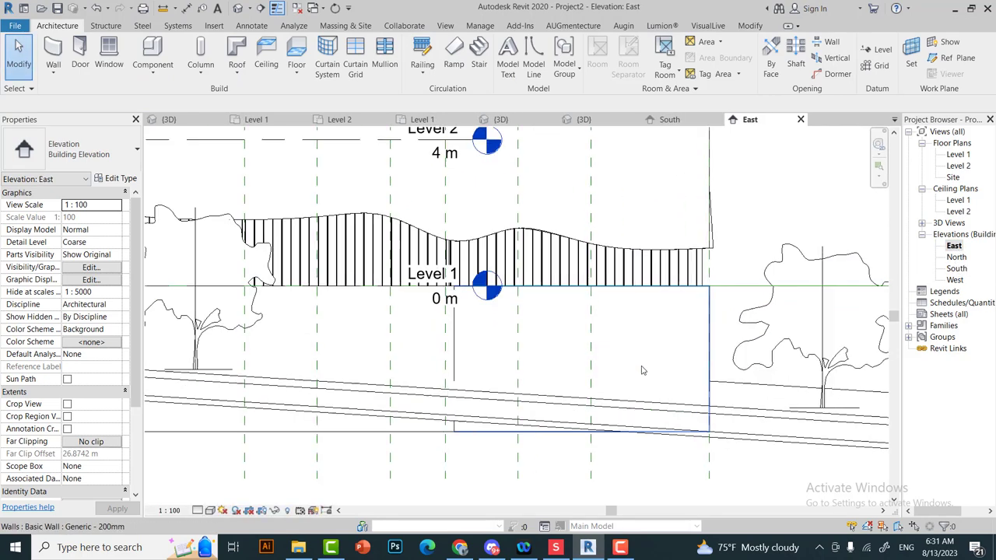
- Set a work plane and try placing the double door on the wall, dismissing the error
{"action": "left_click", "coordinate": [81, 56]}
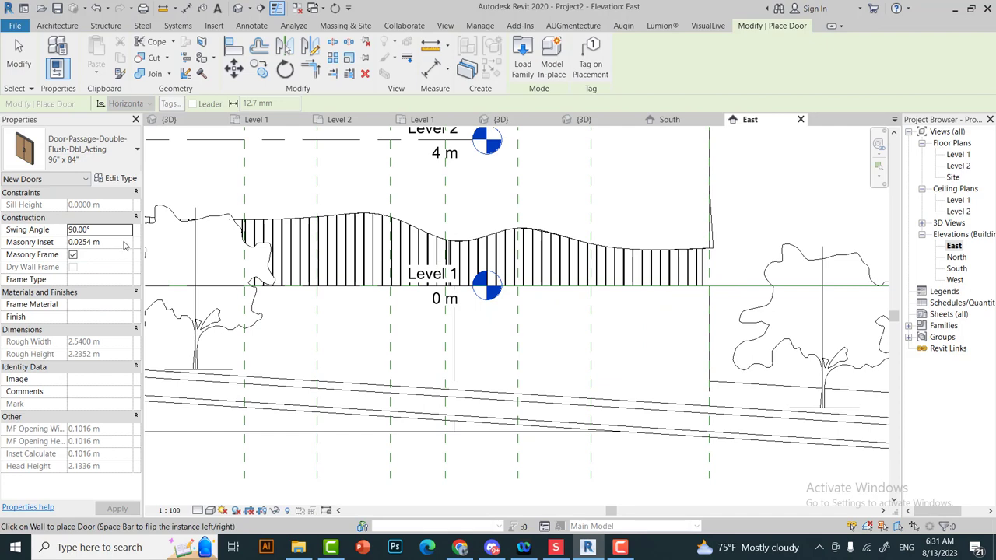
{"action": "left_click", "coordinate": [72, 28]}
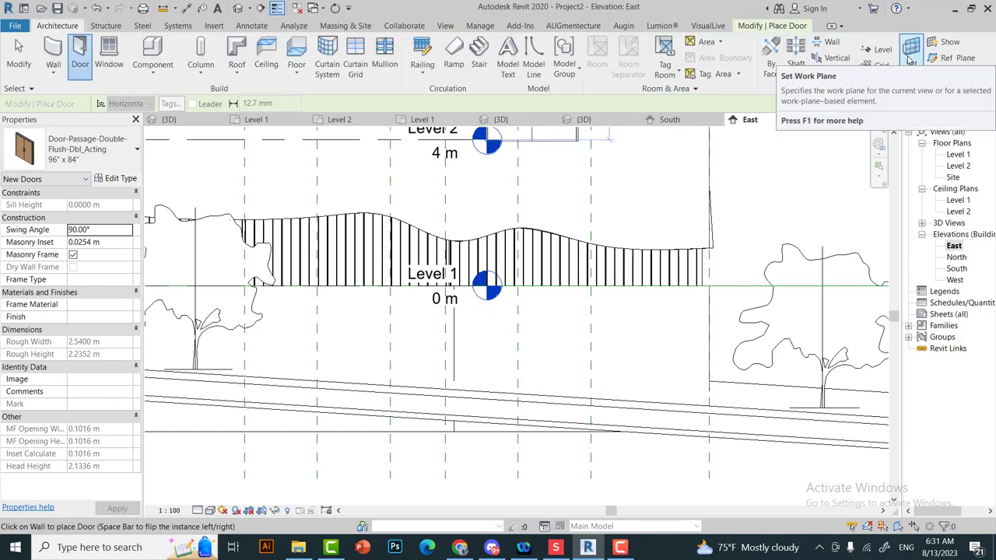
{"action": "left_click", "coordinate": [910, 61]}
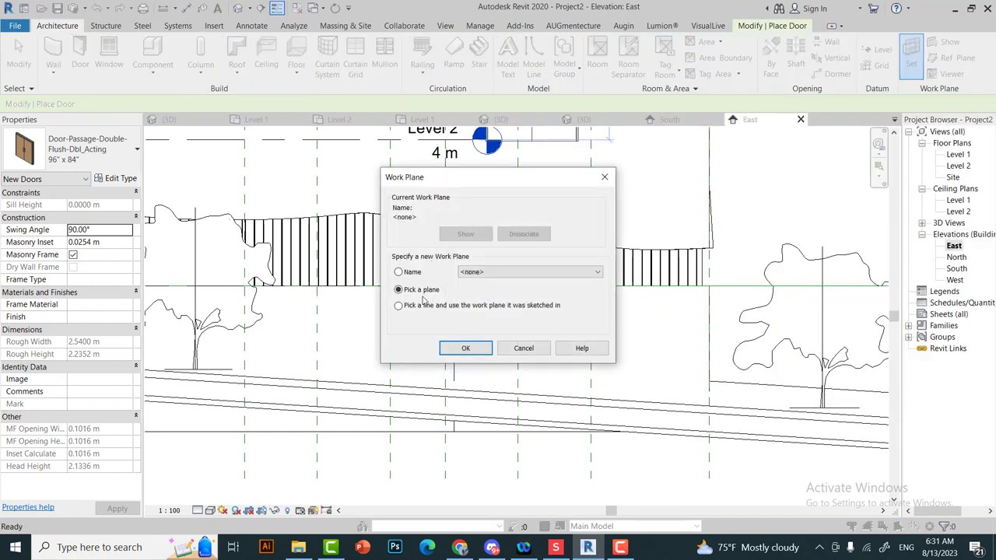
{"action": "left_click", "coordinate": [465, 348]}
{"action": "left_click", "coordinate": [80, 56]}
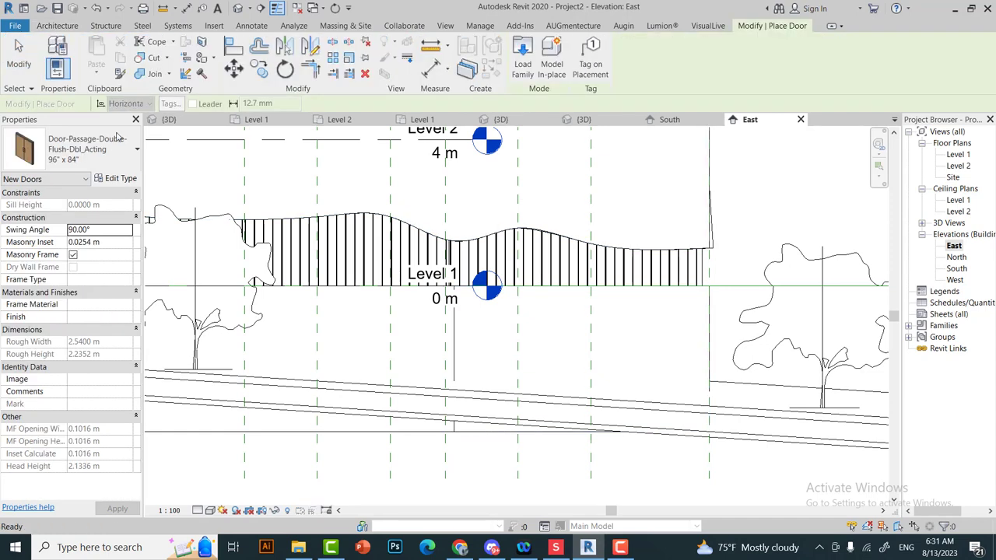
{"action": "left_click", "coordinate": [563, 372]}
{"action": "key", "text": "Escape"}
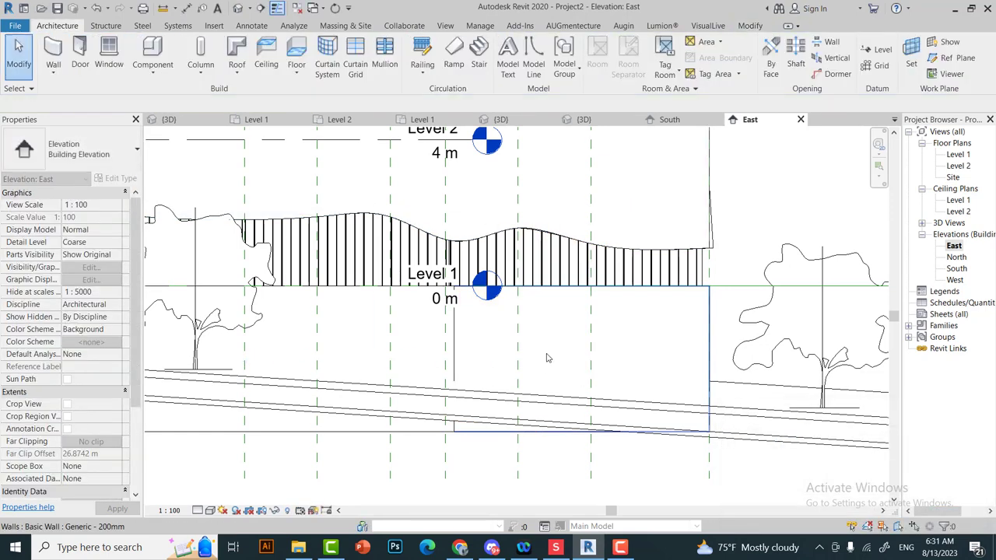
- Select the 68 m outline model line and begin a copy, then cancel it
{"action": "left_click", "coordinate": [587, 364]}
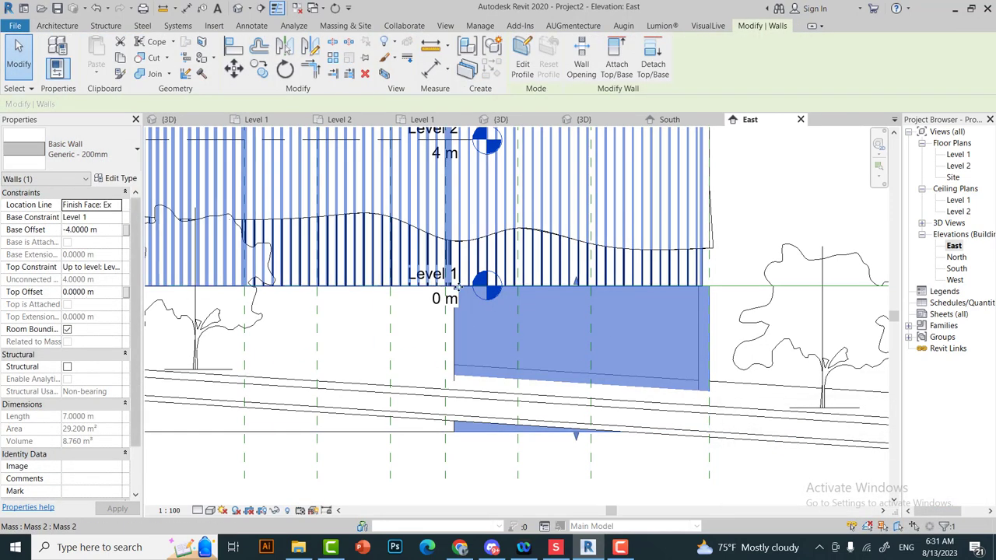
{"action": "scroll", "coordinate": [456, 288], "scroll_direction": "down", "scroll_amount": 3}
{"action": "key", "text": "Escape"}
{"action": "left_click", "coordinate": [383, 173]}
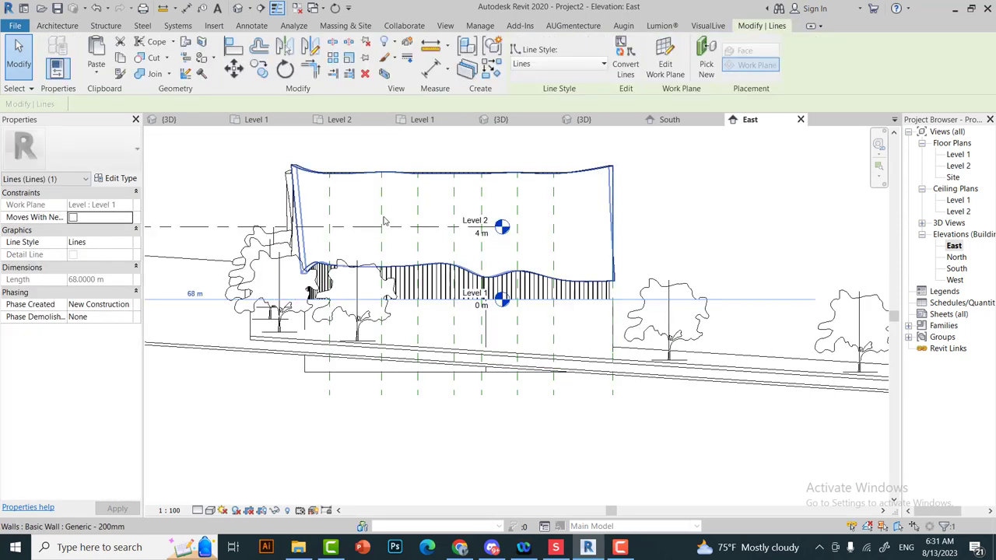
{"action": "scroll", "coordinate": [490, 300], "scroll_direction": "up", "scroll_amount": 3}
{"action": "key", "text": "c"}
{"action": "key", "text": "o"}
{"action": "left_click", "coordinate": [442, 288]}
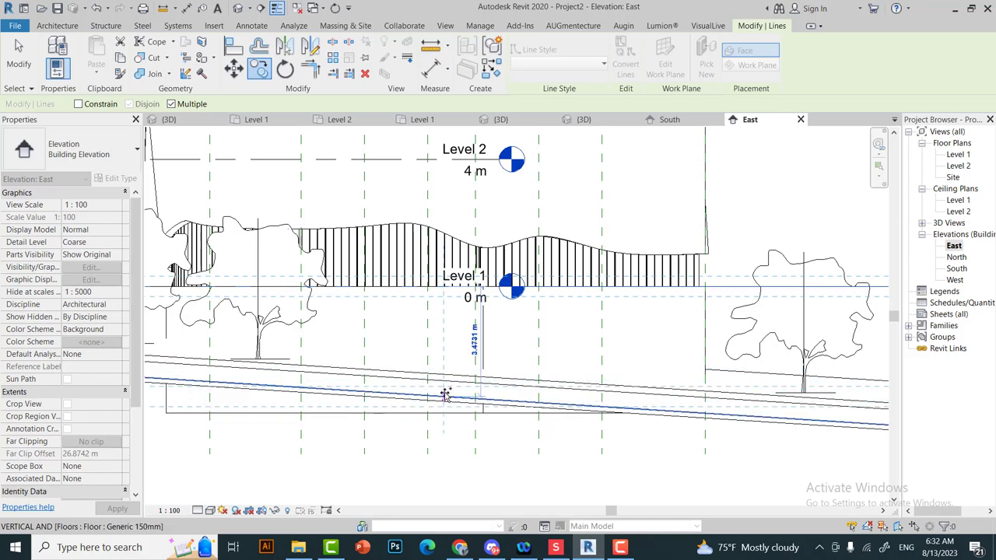
{"action": "left_click", "coordinate": [77, 103]}
{"action": "key", "text": "Escape"}
{"action": "key", "text": "Escape"}
{"action": "scroll", "coordinate": [592, 396], "scroll_direction": "up", "scroll_amount": 3}
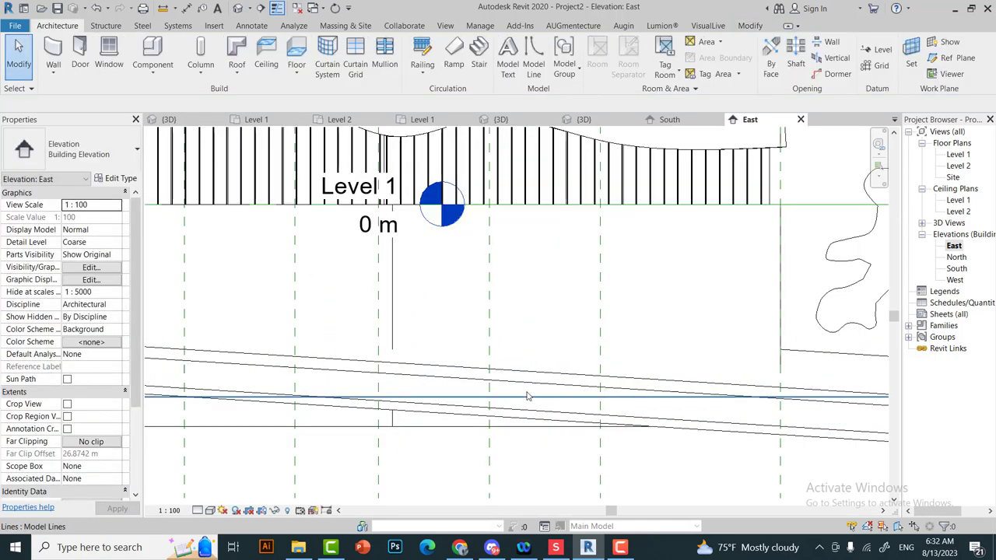
{"action": "scroll", "coordinate": [465, 453], "scroll_direction": "down", "scroll_amount": 3}
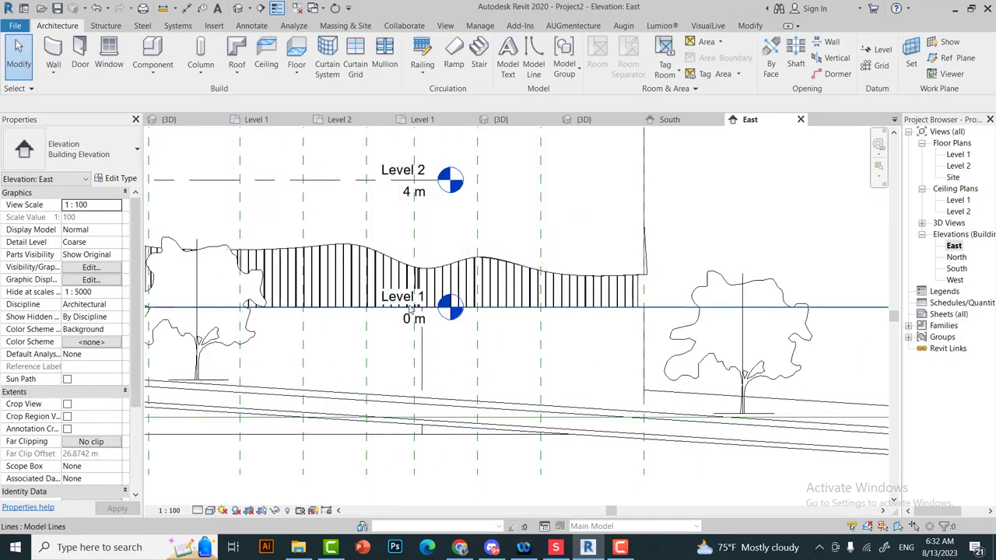
- Copy the Level 1 level line to -2.97 m to create Level 3, then exit door placement
{"action": "key", "text": "Tab"}
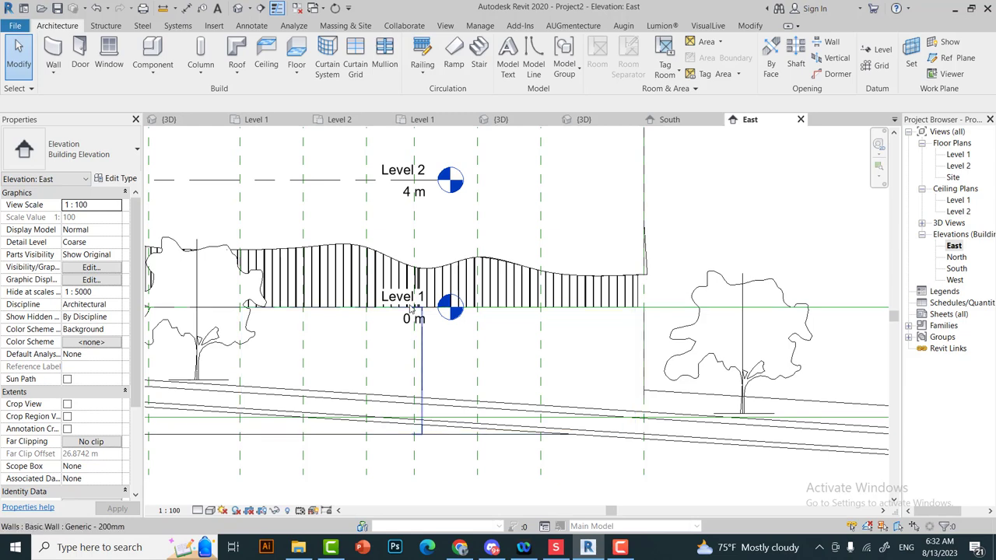
{"action": "scroll", "coordinate": [412, 309], "scroll_direction": "down", "scroll_amount": 3}
{"action": "left_click", "coordinate": [234, 333]}
{"action": "left_click", "coordinate": [225, 301]}
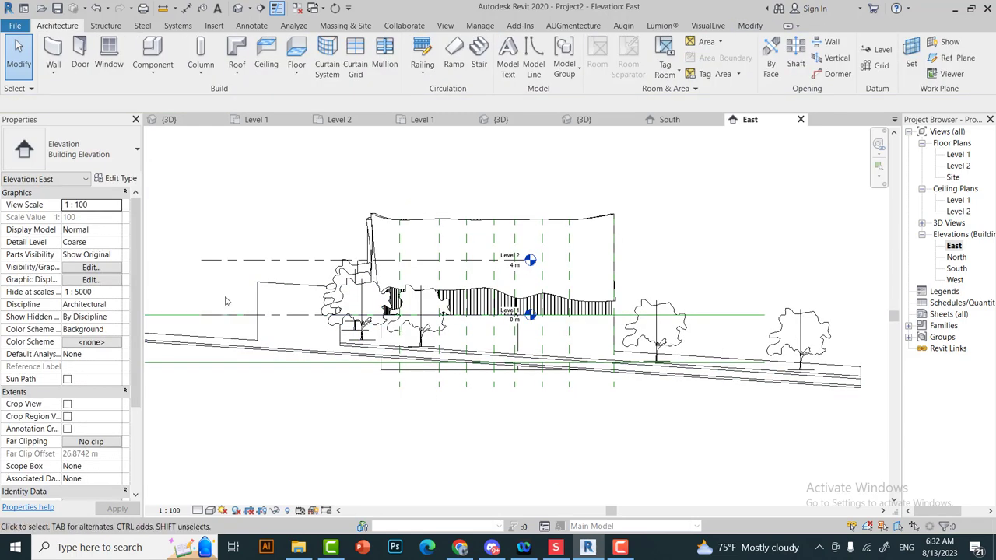
{"action": "left_click", "coordinate": [297, 316]}
{"action": "scroll", "coordinate": [533, 316], "scroll_direction": "up", "scroll_amount": 5}
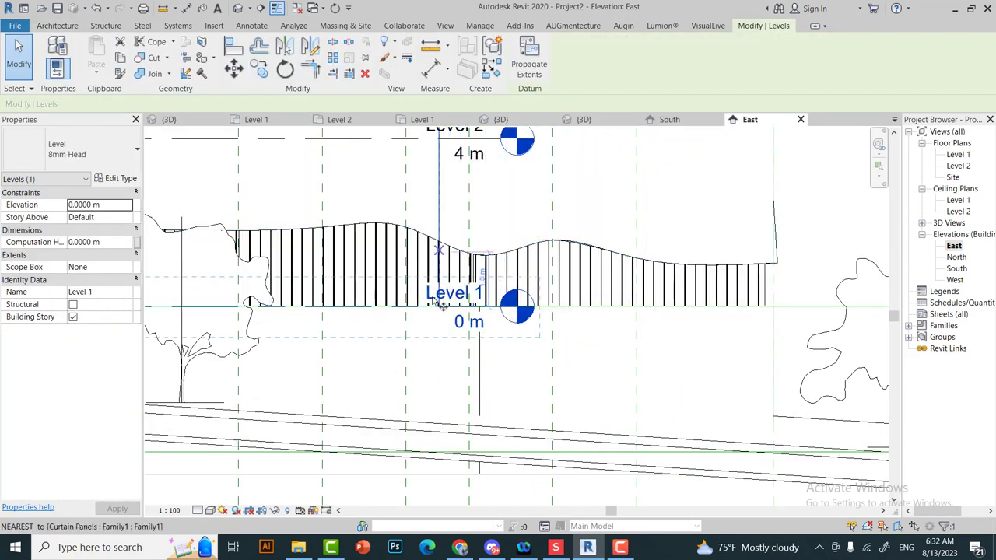
{"action": "left_click", "coordinate": [440, 431]}
{"action": "key", "text": "Escape"}
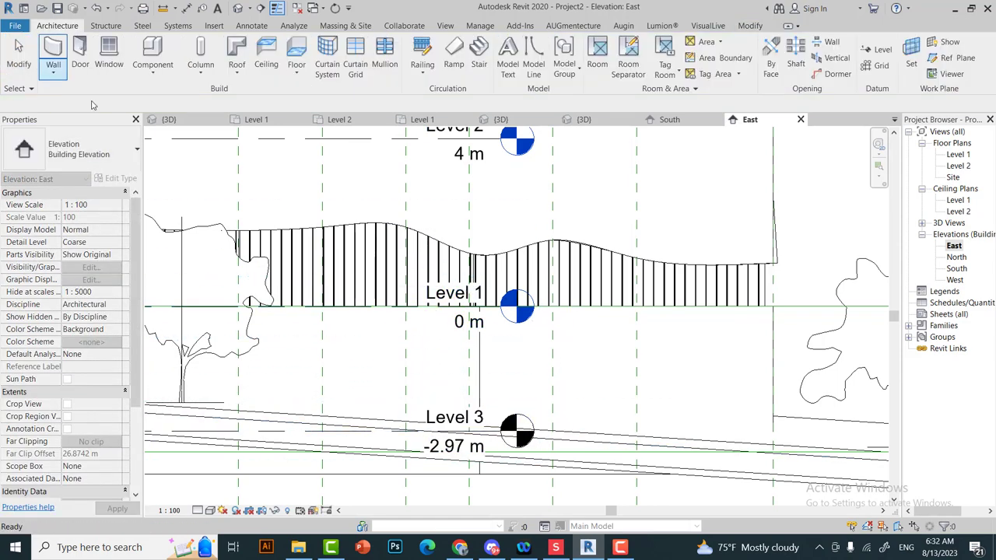
{"action": "left_click", "coordinate": [80, 53]}
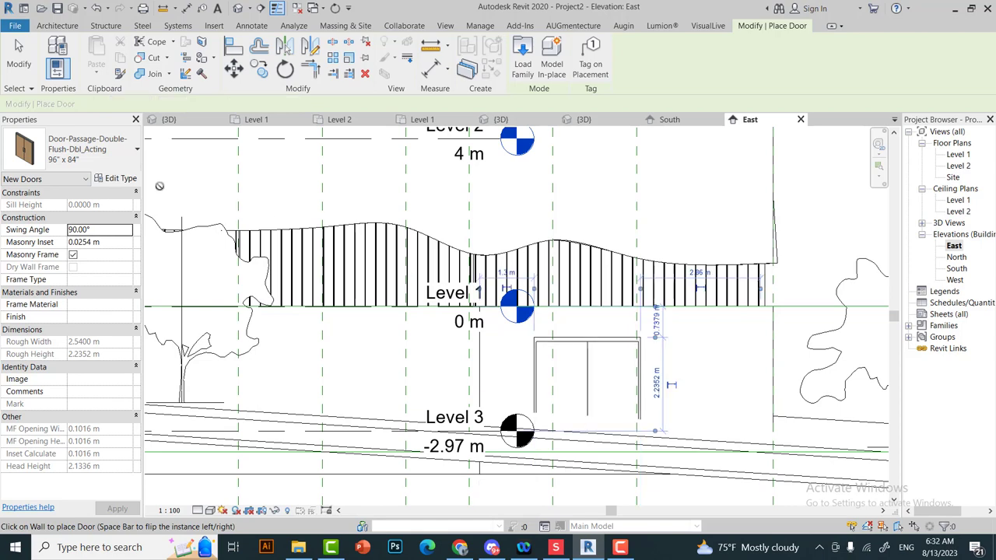
{"action": "left_click", "coordinate": [19, 49]}
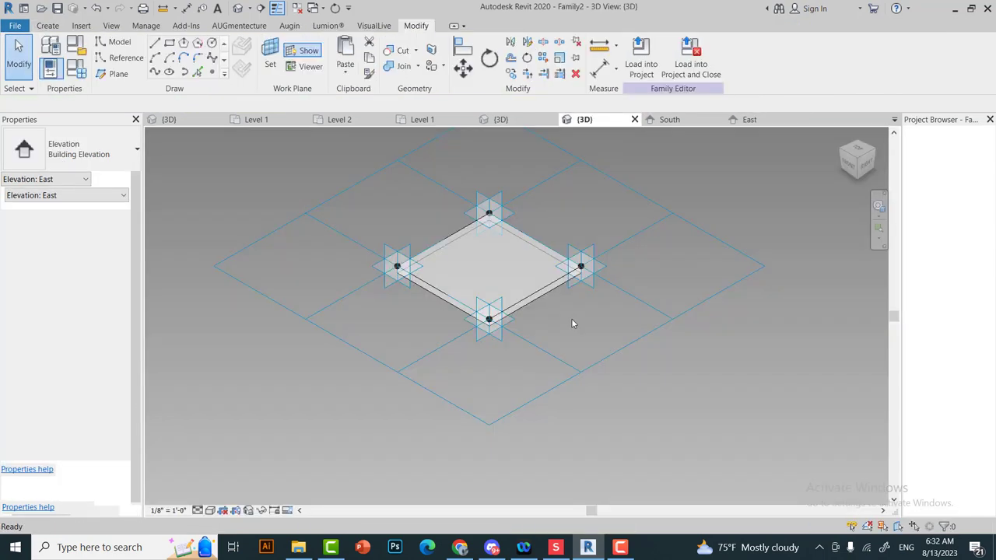
- In the 3D view, move the double door along the ground-level wall in two shifts
{"action": "left_click", "coordinate": [501, 119]}
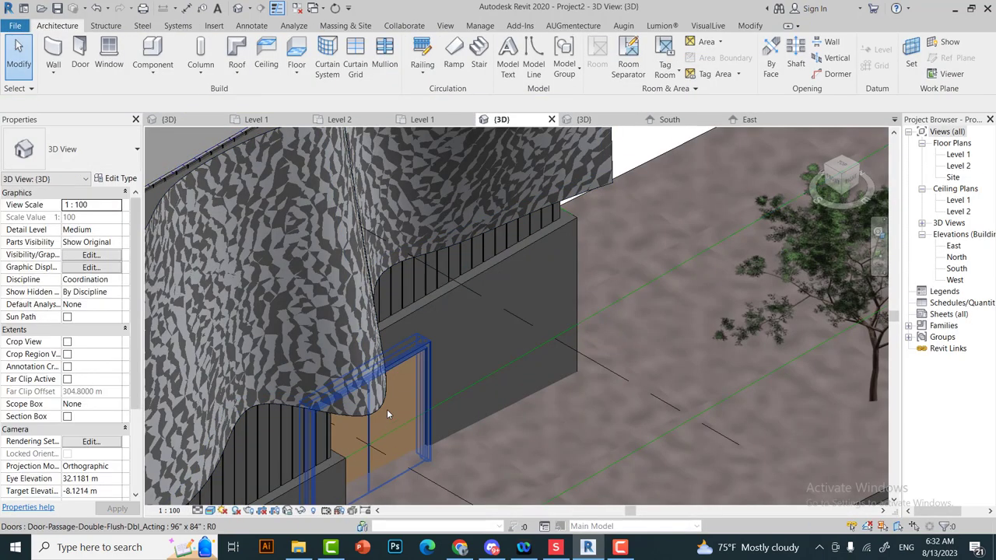
{"action": "left_click", "coordinate": [387, 409]}
{"action": "key", "text": "m"}
{"action": "key", "text": "v"}
{"action": "left_click", "coordinate": [450, 425]}
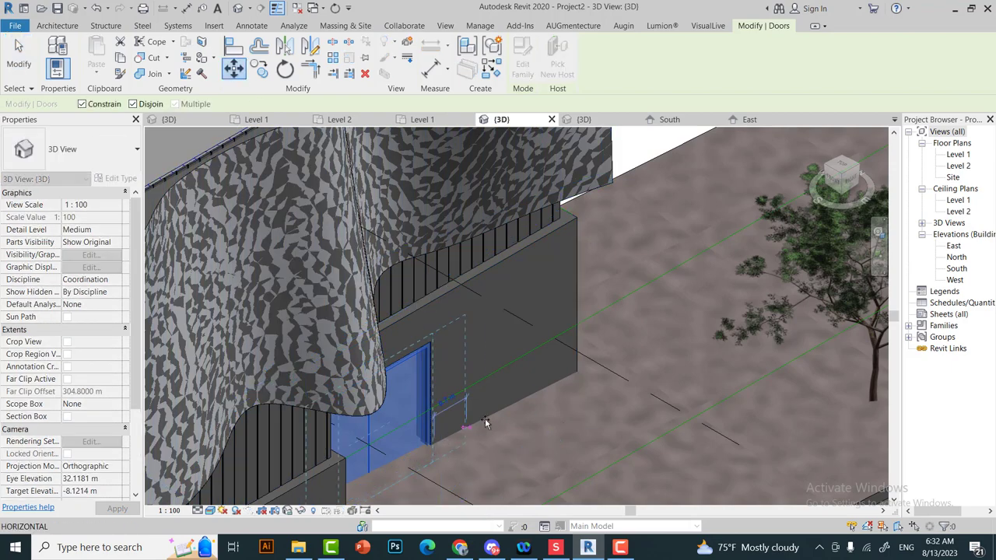
{"action": "left_click", "coordinate": [505, 410]}
{"action": "key", "text": "m"}
{"action": "key", "text": "v"}
{"action": "left_click", "coordinate": [500, 416]}
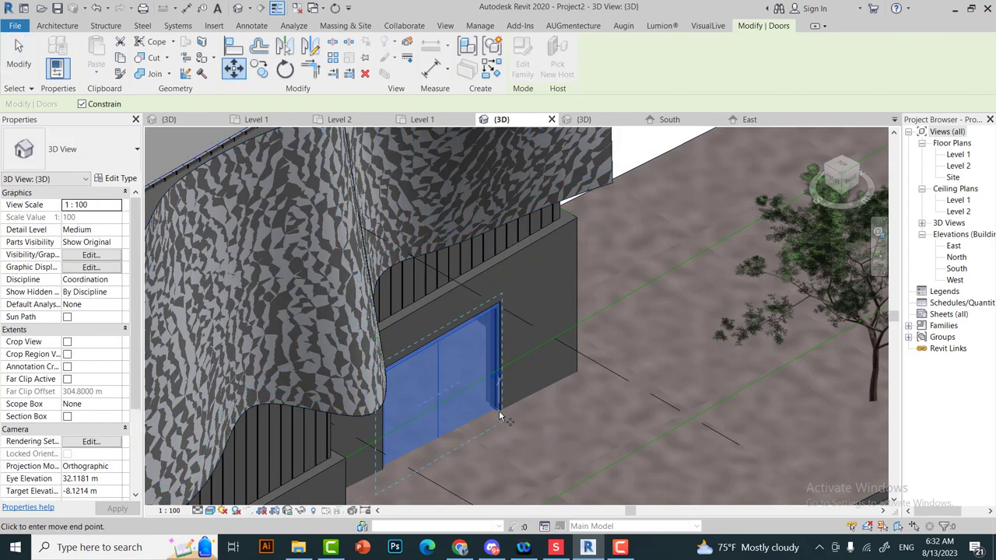
{"action": "left_click", "coordinate": [530, 399]}
- Orbit to a lower angle and compare the textured facade with the Chrome reference photo
{"action": "left_click", "coordinate": [91, 217]}
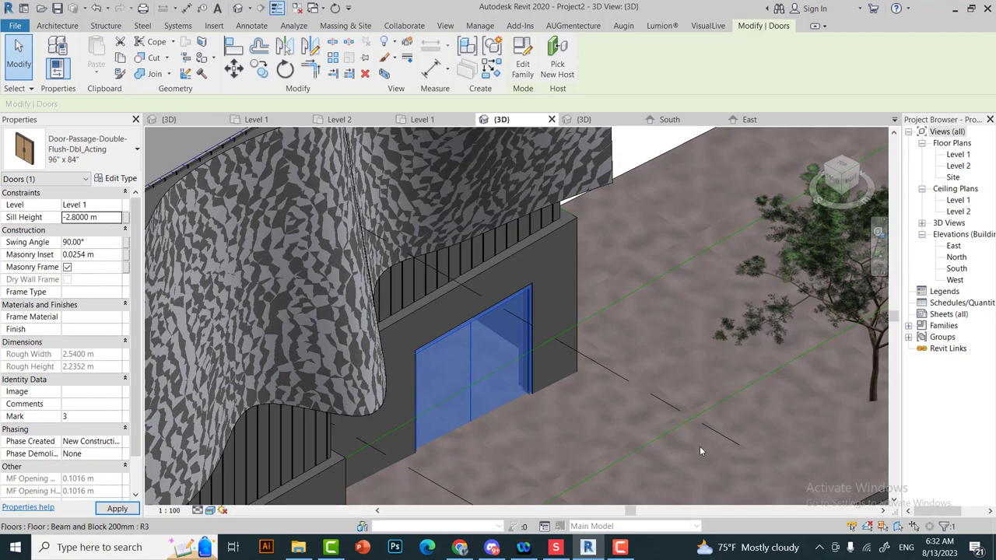
{"action": "left_click", "coordinate": [551, 404]}
{"action": "scroll", "coordinate": [770, 476], "scroll_direction": "down", "scroll_amount": 3}
{"action": "scroll", "coordinate": [770, 476], "scroll_direction": "down", "scroll_amount": 3}
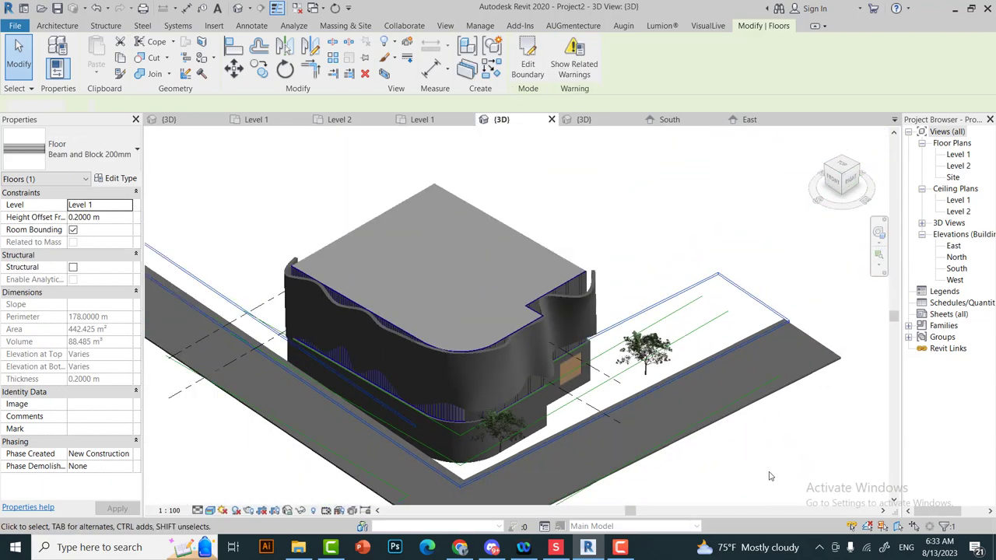
{"action": "key", "text": "Escape"}
{"action": "left_click_drag", "start_coordinate": [850, 189], "coordinate": [651, 492]}
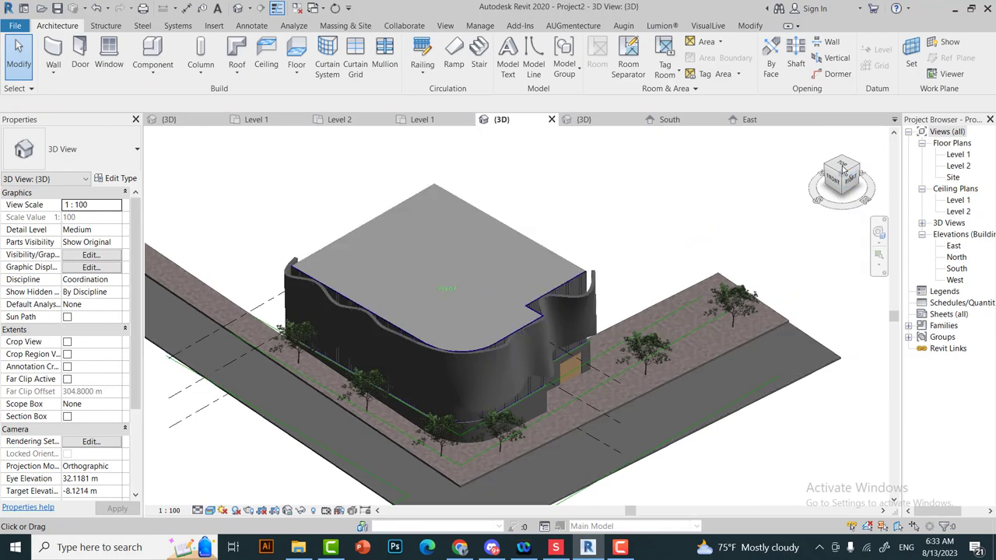
{"action": "scroll", "coordinate": [469, 312], "scroll_direction": "up", "scroll_amount": 3}
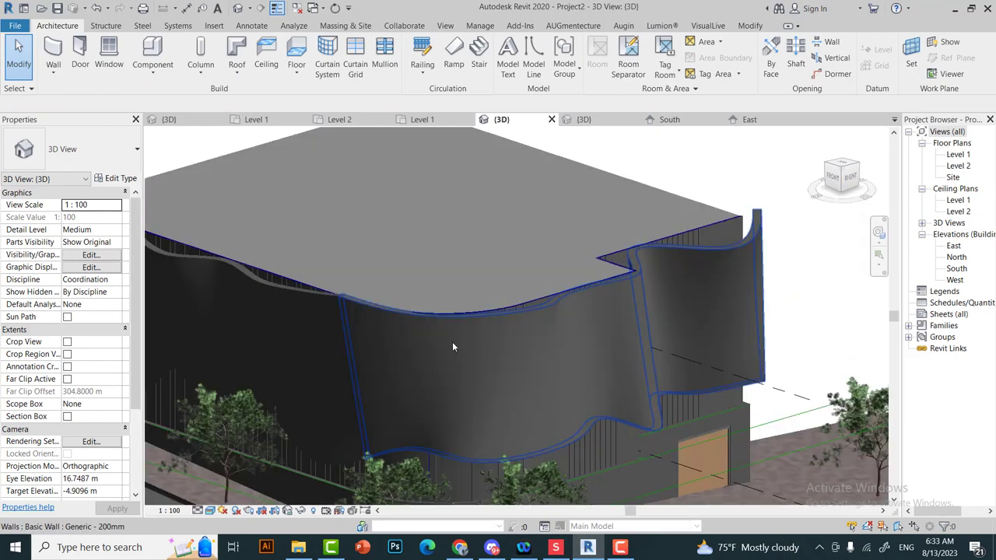
{"action": "scroll", "coordinate": [452, 341], "scroll_direction": "up", "scroll_amount": 2}
{"action": "scroll", "coordinate": [452, 342], "scroll_direction": "down", "scroll_amount": 2}
{"action": "left_click", "coordinate": [459, 548]}
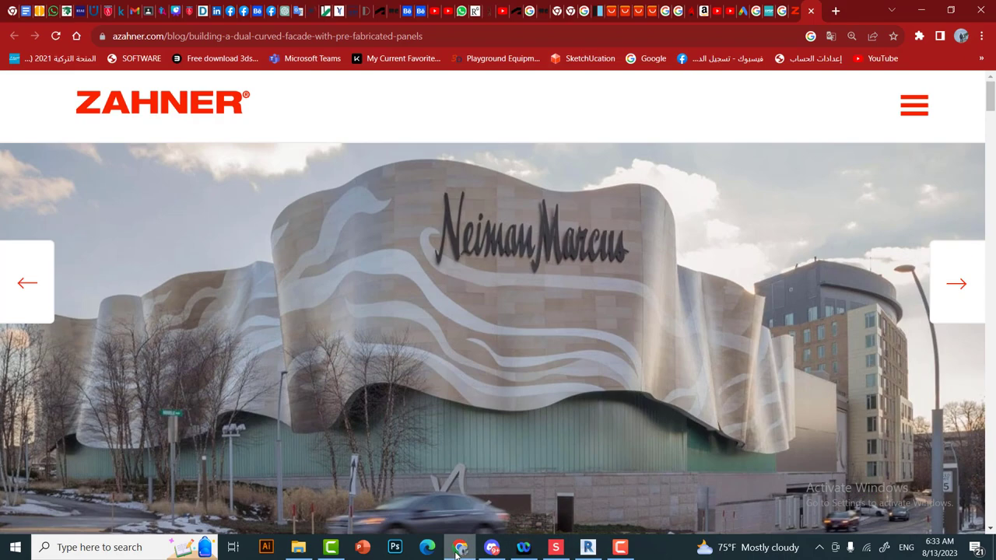
{"action": "left_click", "coordinate": [459, 549]}
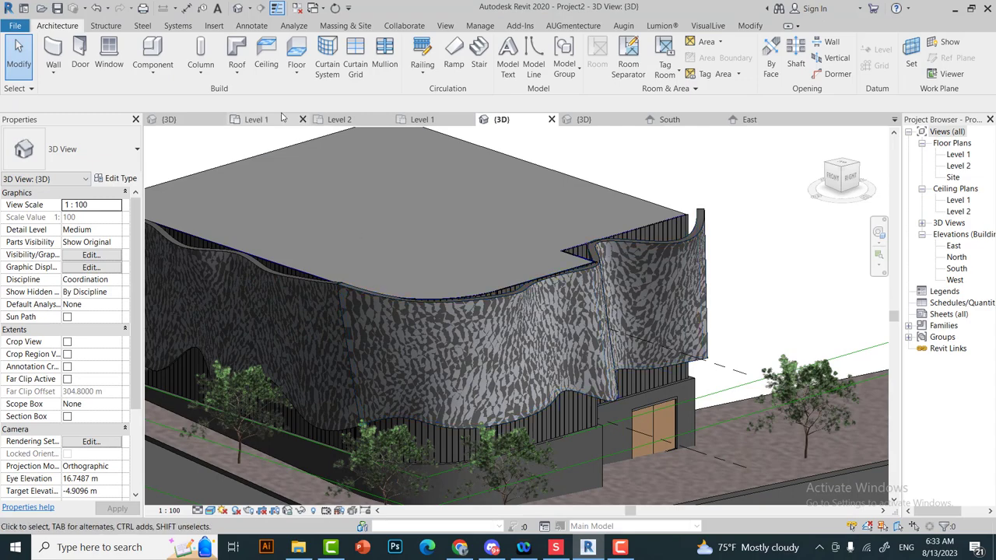
- In the Level 1 plan, draw a diagonal reference plane across the curved corner named C1
{"action": "left_click", "coordinate": [436, 119]}
{"action": "scroll", "coordinate": [420, 350], "scroll_direction": "up", "scroll_amount": 3}
{"action": "scroll", "coordinate": [420, 350], "scroll_direction": "up", "scroll_amount": 2}
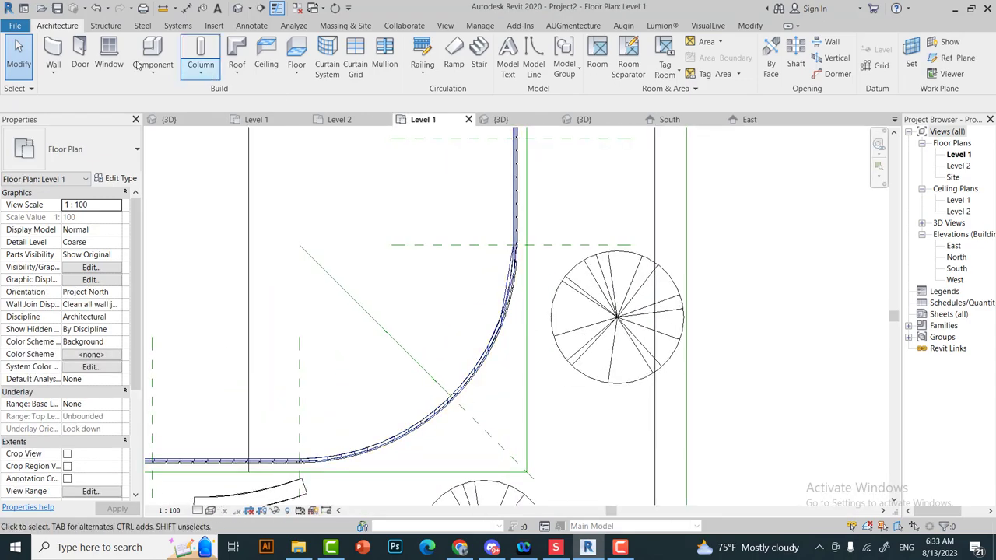
{"action": "left_click", "coordinate": [958, 57]}
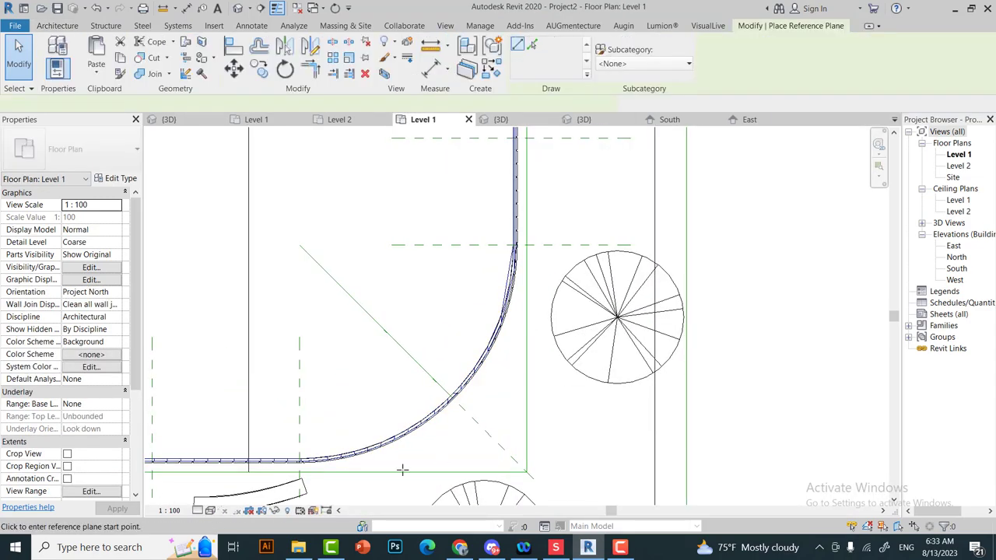
{"action": "left_click", "coordinate": [375, 473]}
{"action": "left_click", "coordinate": [526, 320]}
{"action": "type", "text": "C1"}
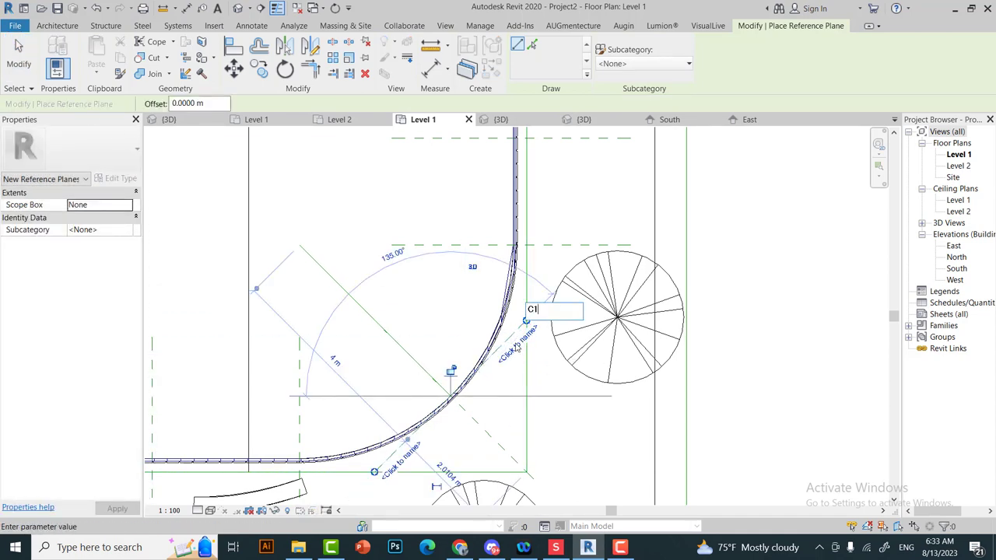
{"action": "key", "text": "Return"}
- In the 3D view, set reference plane C1 as the work plane
{"action": "left_click", "coordinate": [575, 120]}
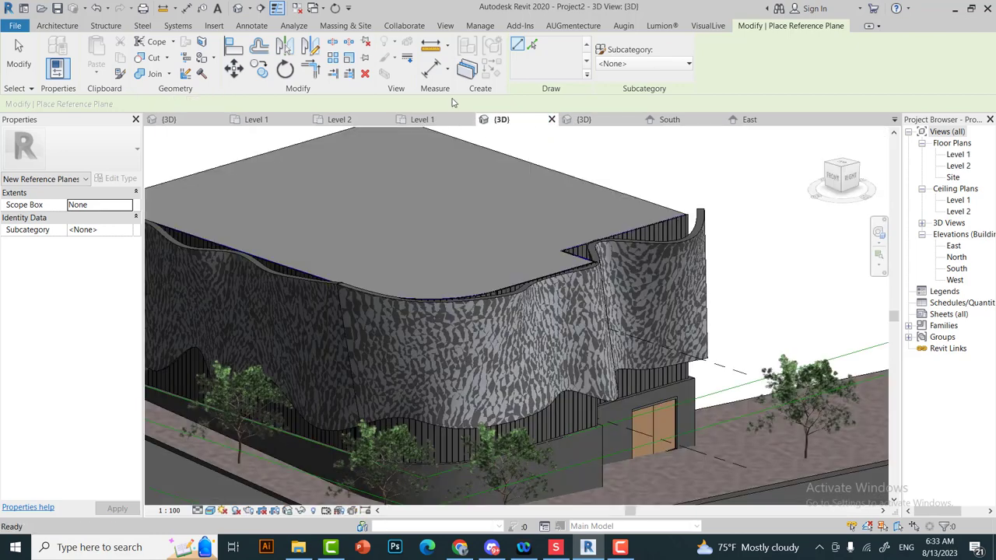
{"action": "left_click", "coordinate": [508, 49]}
{"action": "type", "text": "EXterior Facade"}
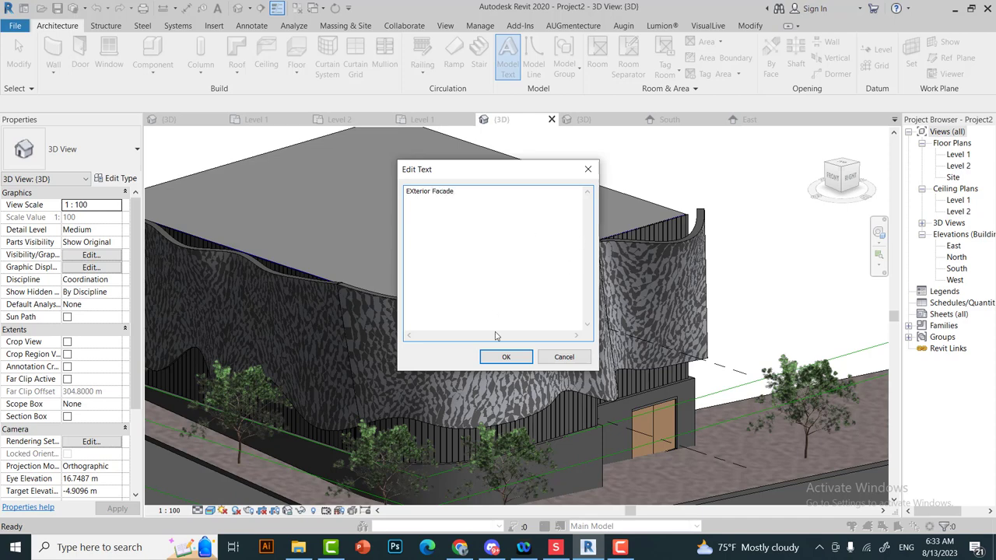
{"action": "left_click", "coordinate": [506, 357]}
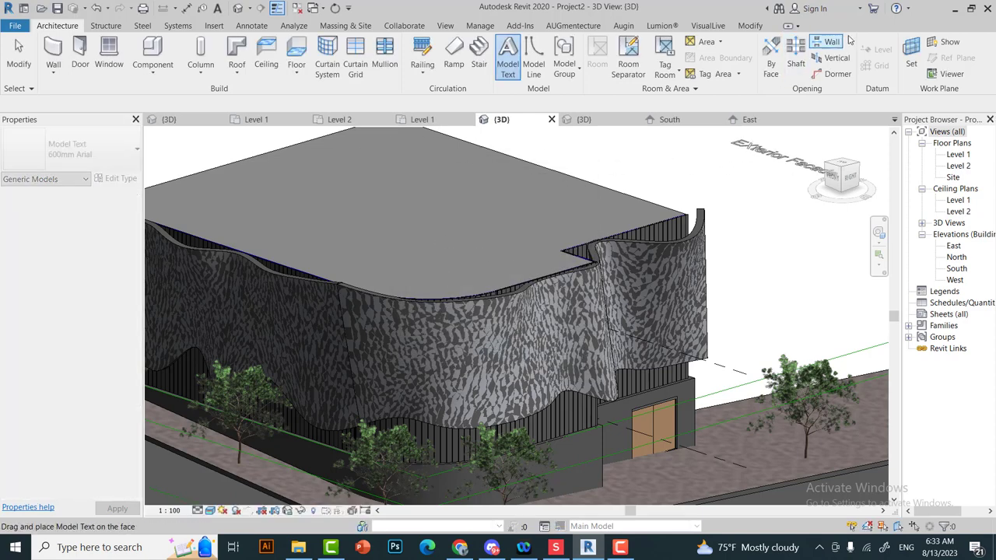
{"action": "left_click", "coordinate": [912, 60]}
{"action": "left_click", "coordinate": [545, 336]}
{"action": "left_click", "coordinate": [514, 448]}
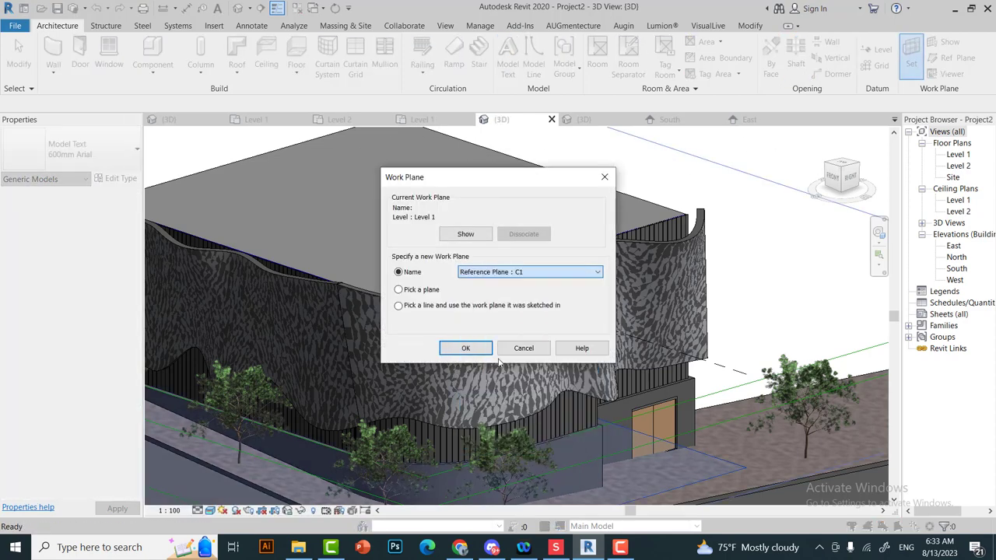
{"action": "left_click", "coordinate": [465, 347]}
- Place the 'Exterior Facade' model text on plane C1 and select it
{"action": "left_click", "coordinate": [508, 58]}
{"action": "type", "text": "Exterior Facade"}
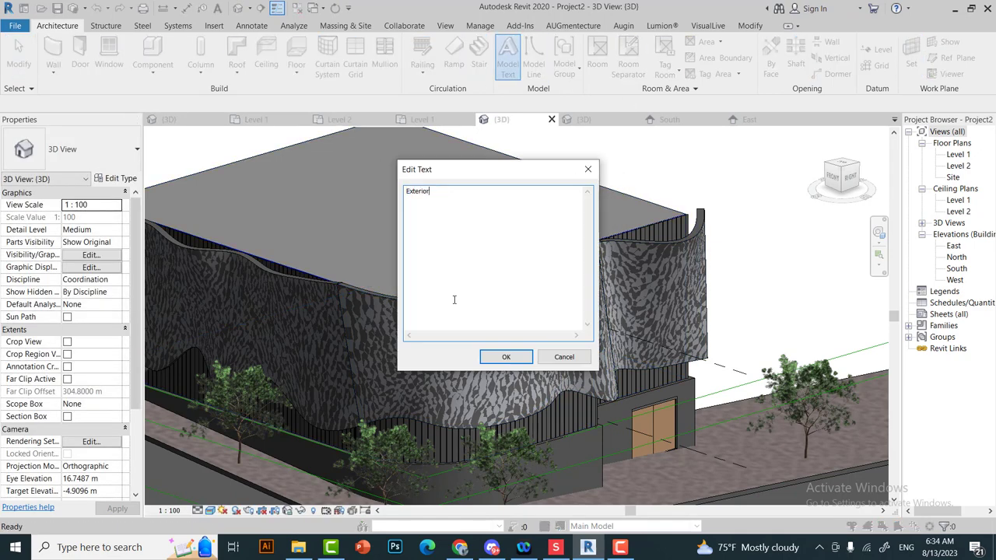
{"action": "left_click", "coordinate": [506, 357]}
{"action": "left_click", "coordinate": [392, 323]}
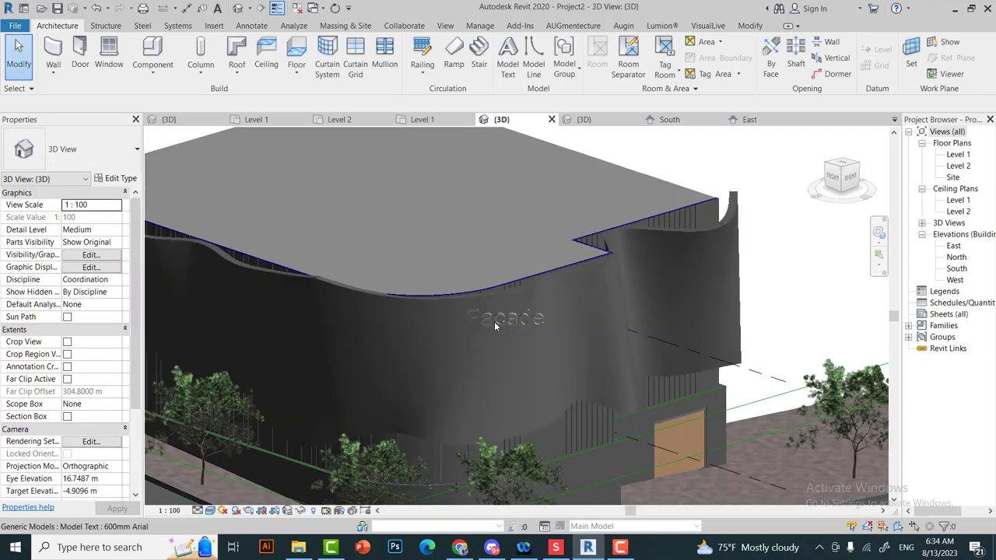
{"action": "left_click", "coordinate": [494, 326]}
{"action": "scroll", "coordinate": [494, 325], "scroll_direction": "up", "scroll_amount": 2}
- From a top-down view, move the 'Exterior Facade' text onto the curved wall's outer face, then orbit back
{"action": "mouse_move", "coordinate": [555, 122]}
{"action": "middle_mouse_down", "text": "shift"}
{"action": "mouse_move", "coordinate": [549, 242]}
{"action": "mouse_move", "coordinate": [460, 206]}
{"action": "middle_mouse_up", "text": "shift"}
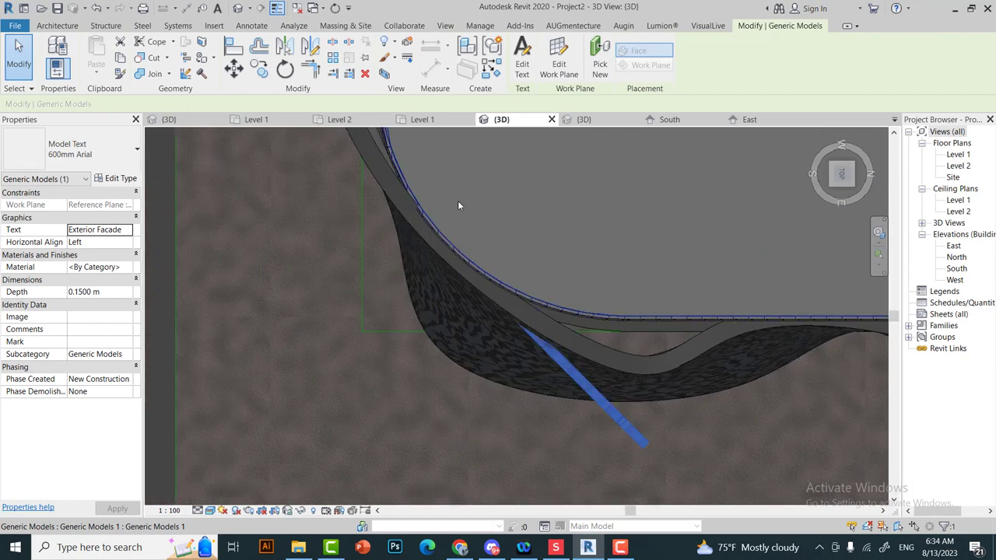
{"action": "left_click", "coordinate": [236, 70]}
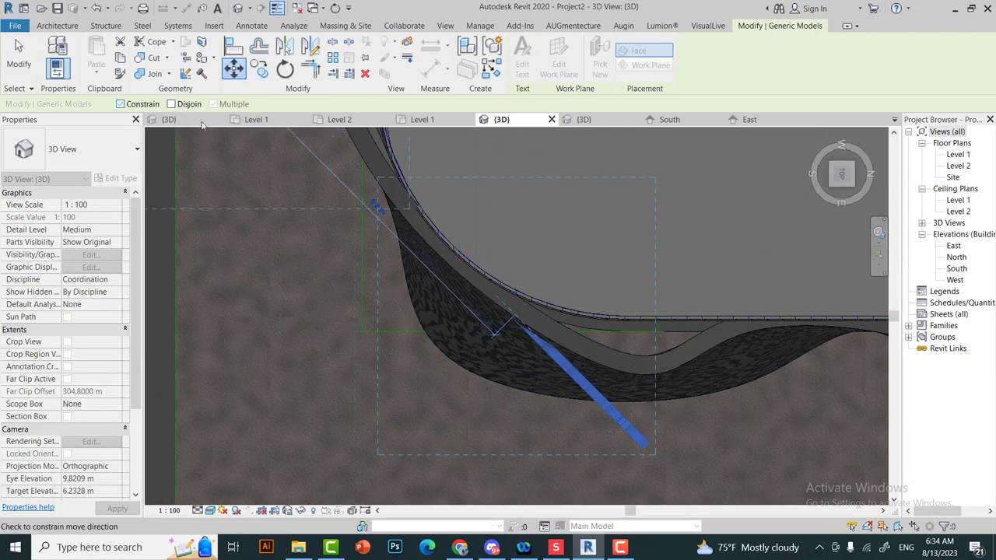
{"action": "left_click", "coordinate": [452, 282]}
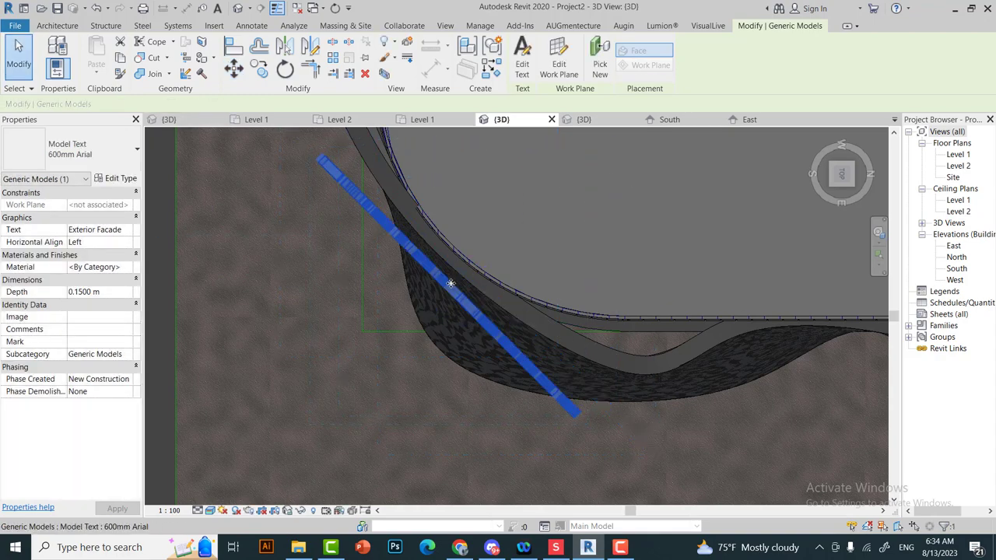
{"action": "mouse_move", "coordinate": [451, 283]}
{"action": "middle_mouse_down", "text": "shift"}
{"action": "mouse_move", "coordinate": [452, 350]}
{"action": "mouse_move", "coordinate": [509, 351]}
{"action": "mouse_move", "coordinate": [546, 294]}
{"action": "middle_mouse_up", "text": "shift"}
{"action": "key", "text": "Escape"}
{"action": "scroll", "coordinate": [547, 294], "scroll_direction": "down", "scroll_amount": 4}
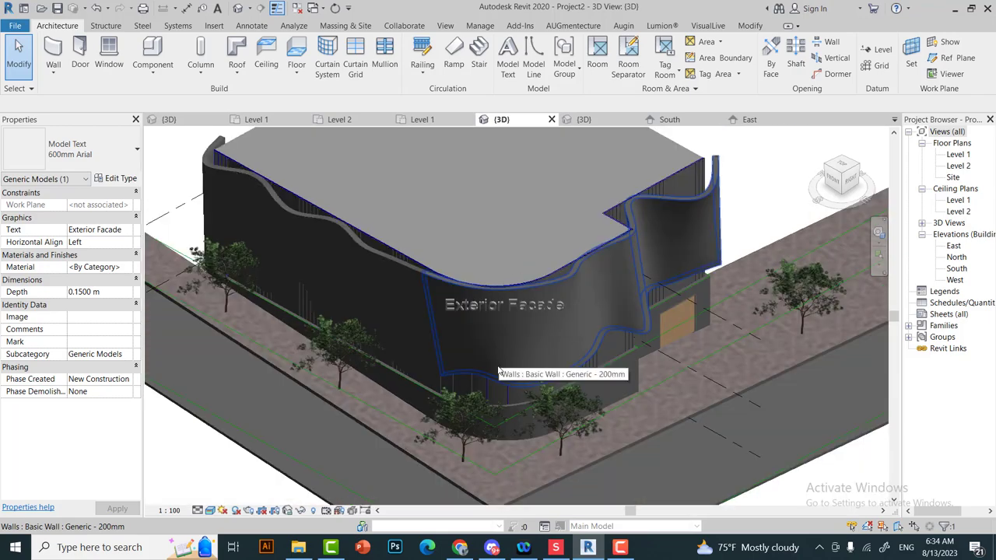
{"action": "middle_click_drag", "start_coordinate": [512, 373], "coordinate": [498, 327], "text": "shift"}
{"action": "scroll", "coordinate": [587, 321], "scroll_direction": "up", "scroll_amount": 4}
{"action": "middle_click_drag", "start_coordinate": [587, 321], "coordinate": [588, 366], "text": "shift"}
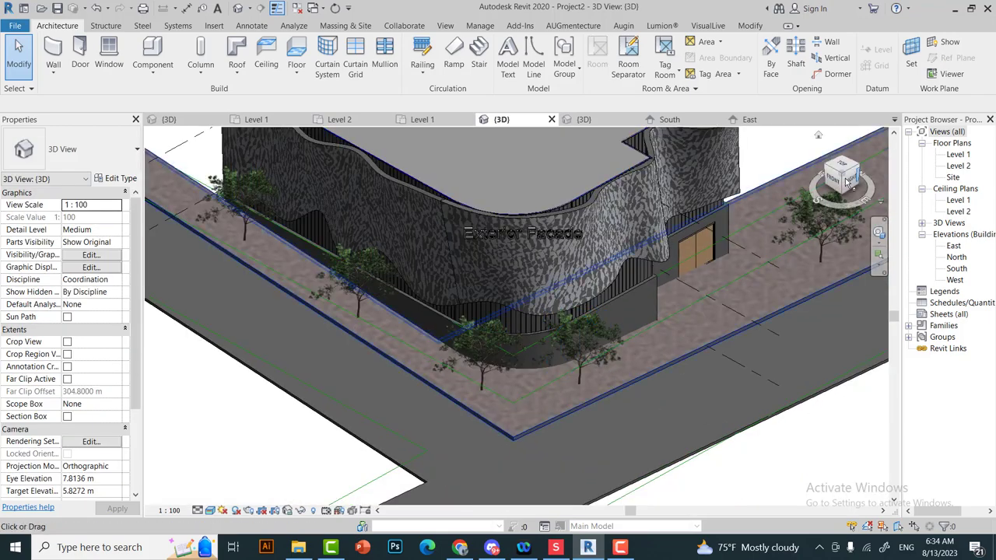
- Turn on Show Mass by View Settings from Massing & Site
{"action": "left_click", "coordinate": [351, 26]}
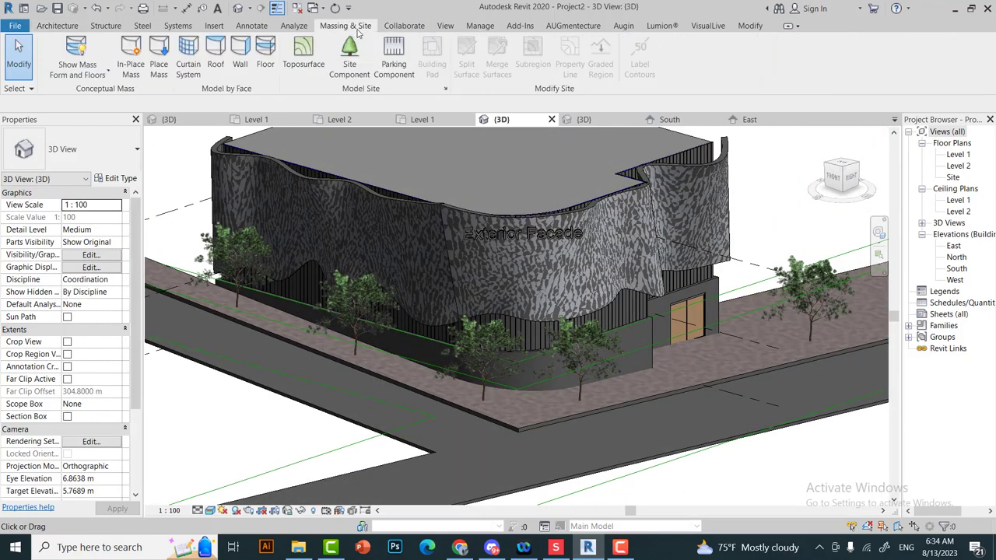
{"action": "left_click", "coordinate": [88, 52]}
{"action": "scroll", "coordinate": [529, 317], "scroll_direction": "up", "scroll_amount": 3}
{"action": "scroll", "coordinate": [499, 266], "scroll_direction": "up", "scroll_amount": 2}
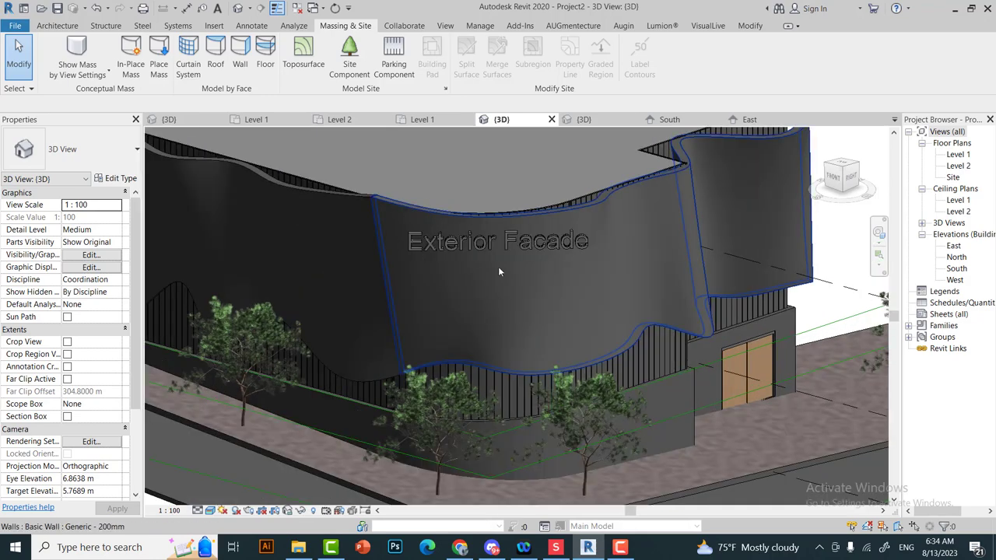
{"action": "scroll", "coordinate": [567, 300], "scroll_direction": "down", "scroll_amount": 3}
- Set the Generic - 200mm wall type's structure layer material to Aluminium
{"action": "left_click", "coordinate": [493, 302]}
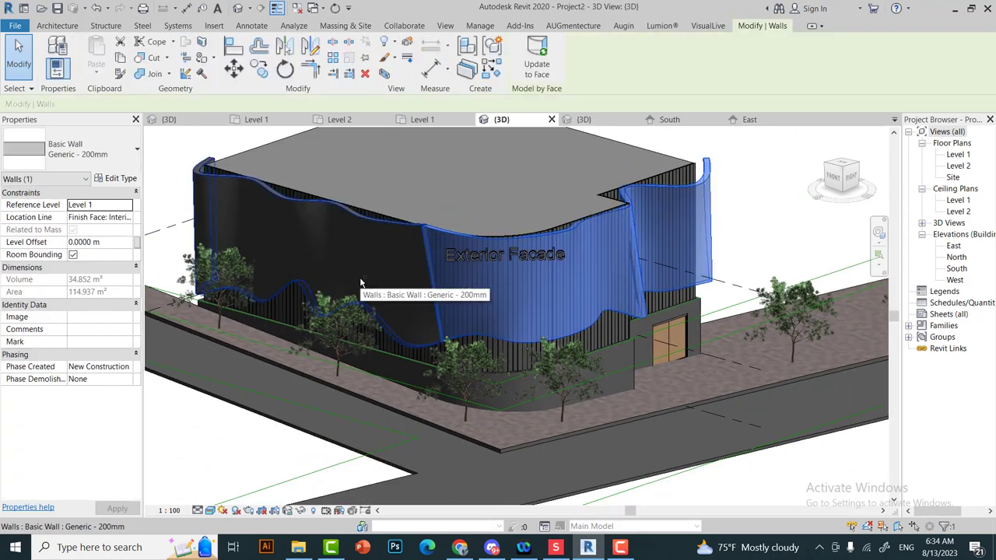
{"action": "left_click", "coordinate": [114, 179]}
{"action": "left_click", "coordinate": [352, 214]}
{"action": "left_click", "coordinate": [242, 216]}
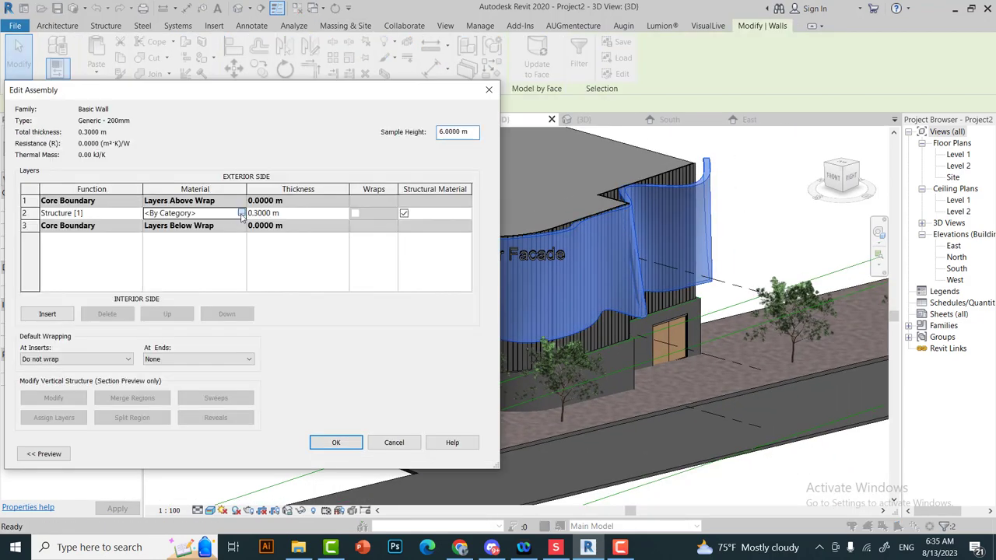
{"action": "left_click", "coordinate": [331, 215]}
{"action": "scroll", "coordinate": [93, 210], "scroll_direction": "up", "scroll_amount": 3}
{"action": "scroll", "coordinate": [77, 260], "scroll_direction": "down", "scroll_amount": 5}
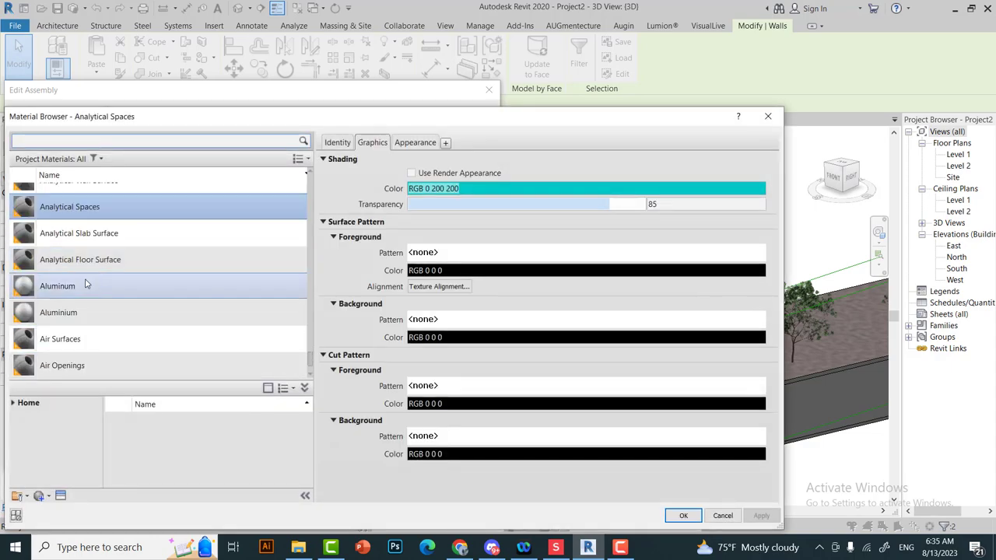
{"action": "left_click", "coordinate": [58, 311]}
{"action": "left_click", "coordinate": [685, 516]}
{"action": "left_click", "coordinate": [340, 444]}
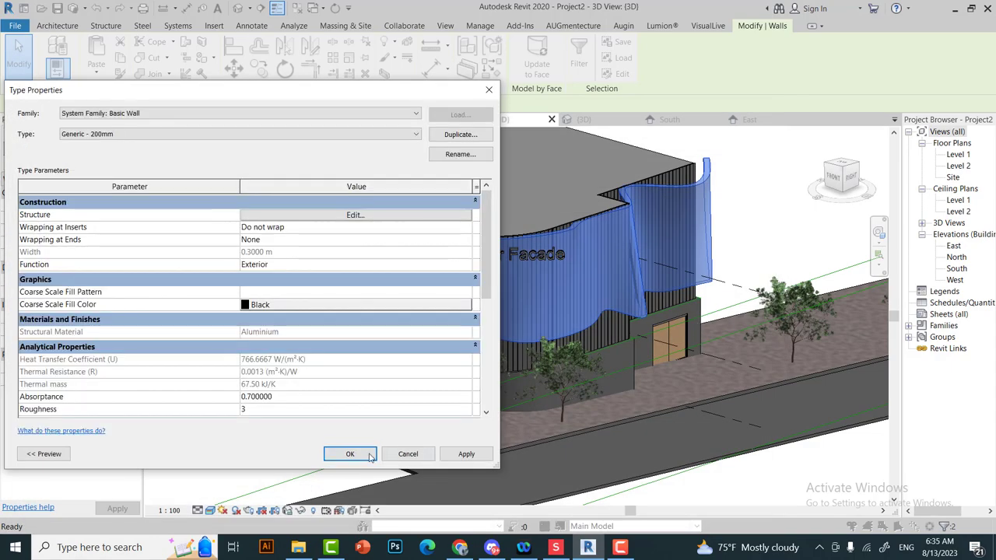
{"action": "left_click", "coordinate": [351, 453]}
{"action": "left_click", "coordinate": [761, 215]}
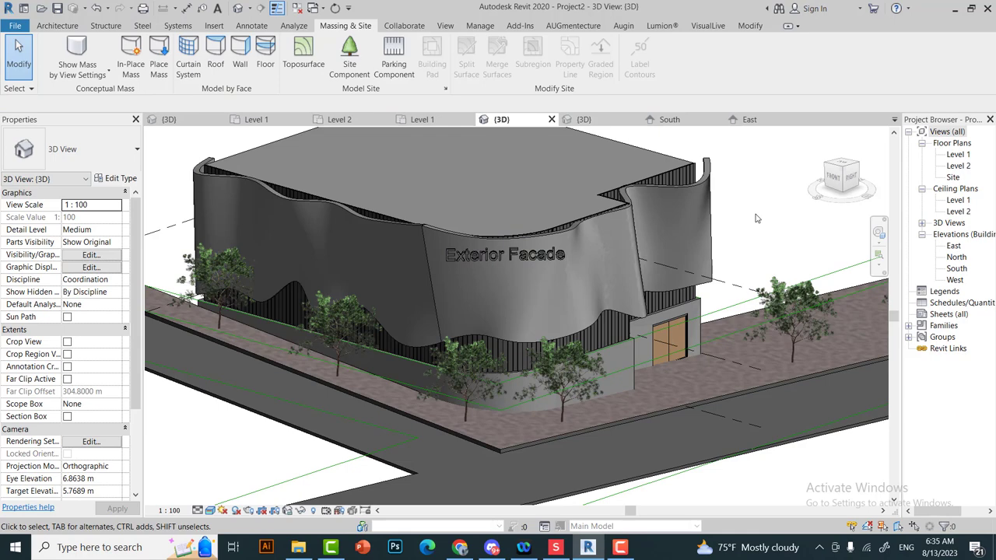
{"action": "middle_click_drag", "start_coordinate": [650, 345], "coordinate": [646, 345]}
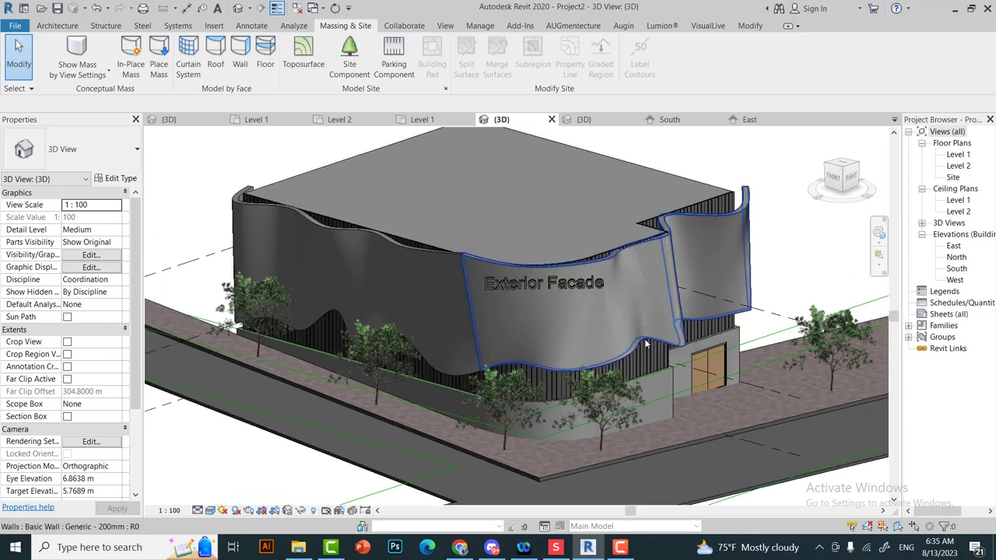